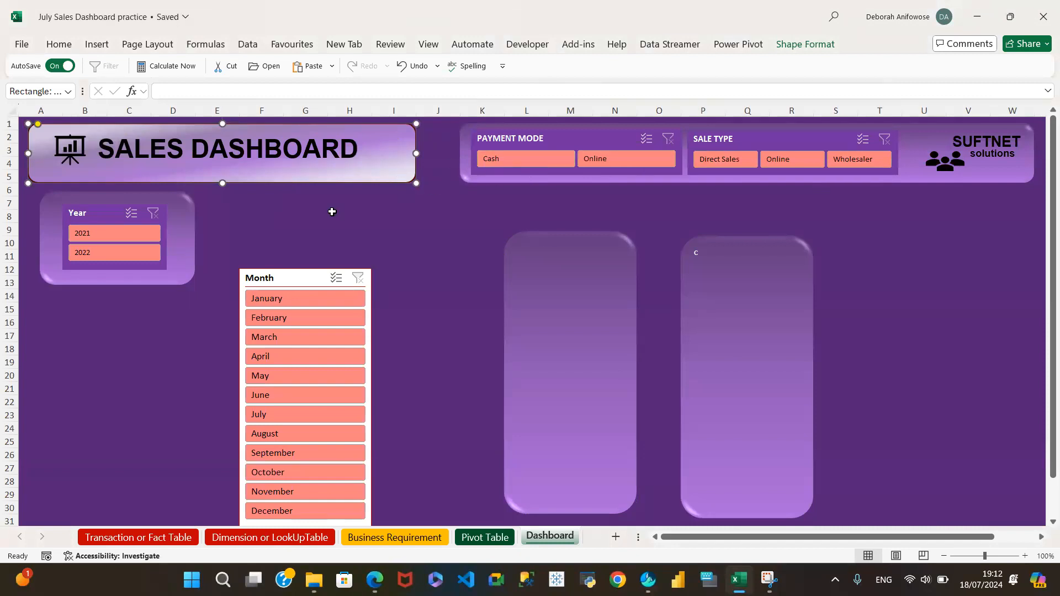
Arrange the Year slicer's buttons in 2 columns and shorten the slicer to about 1.7 cm high
{"action": "left_click", "coordinate": [46, 250]}
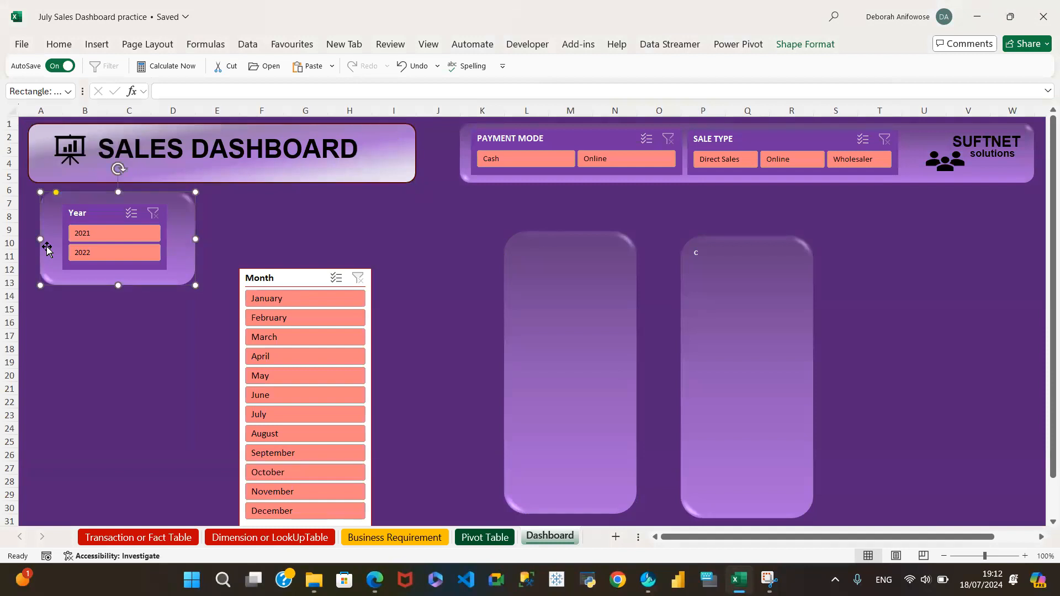
{"action": "left_click", "coordinate": [100, 216]}
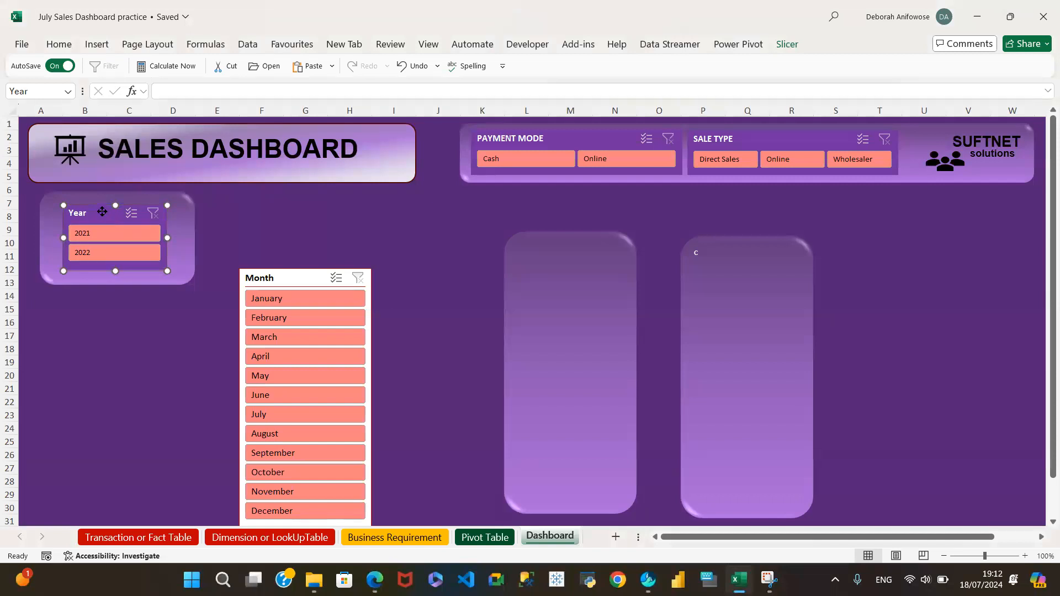
{"action": "left_click", "coordinate": [790, 48]}
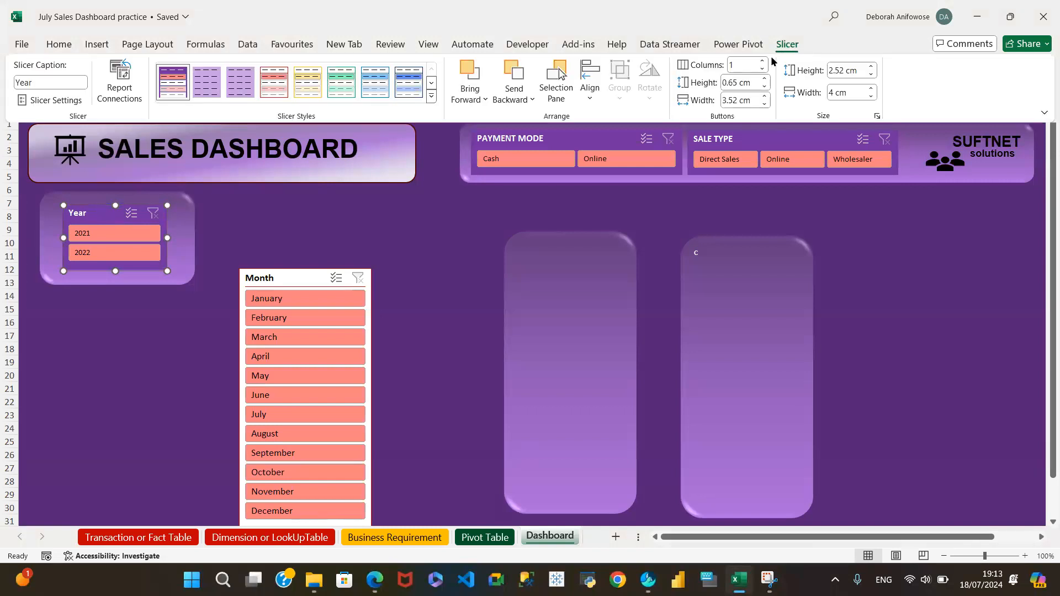
{"action": "left_click", "coordinate": [764, 60]}
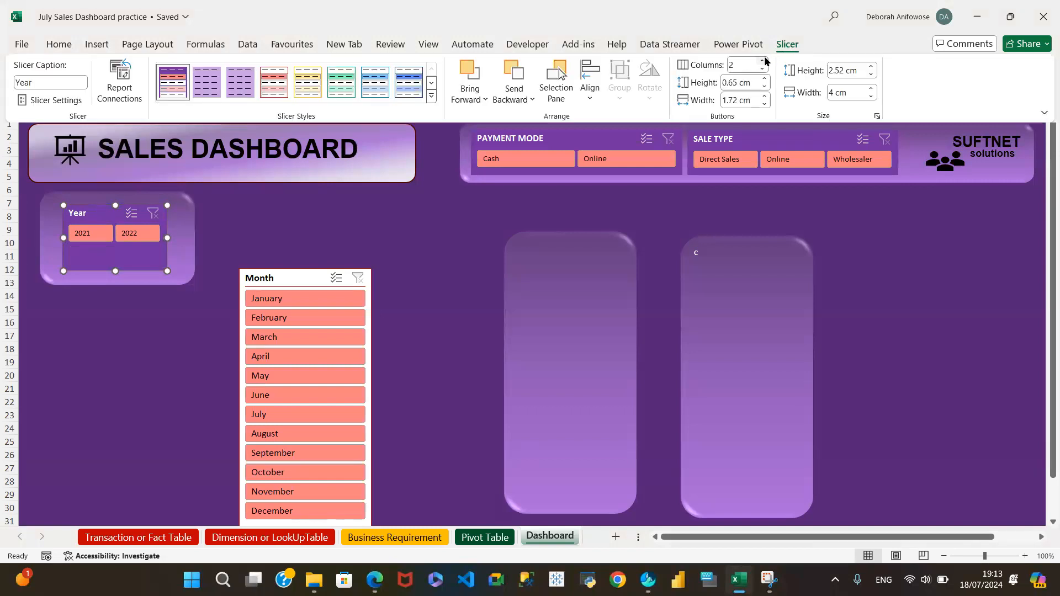
{"action": "left_click", "coordinate": [115, 271]}
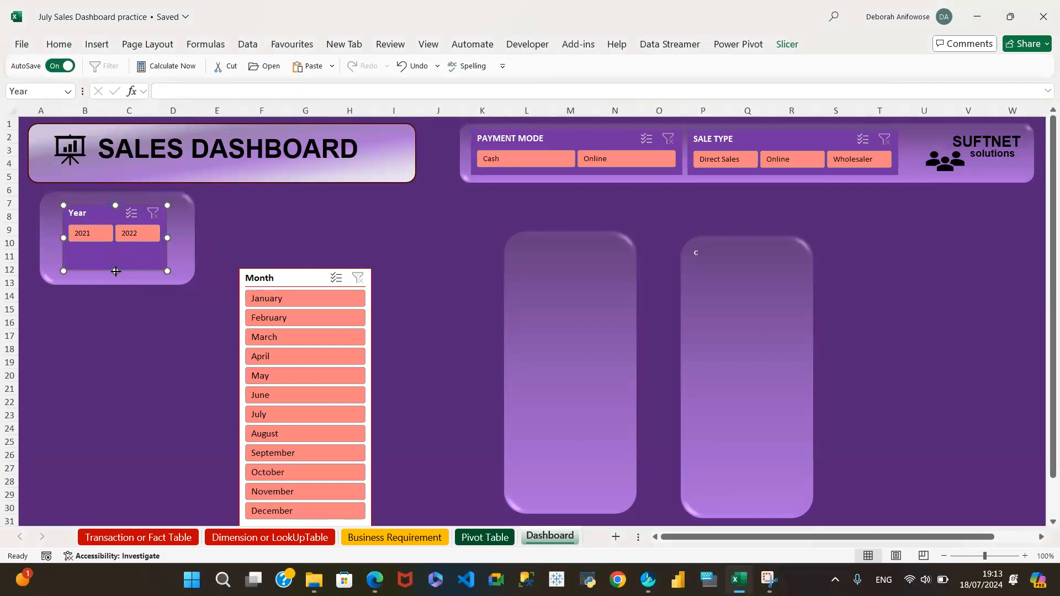
{"action": "left_click_drag", "start_coordinate": [116, 271], "coordinate": [111, 253]}
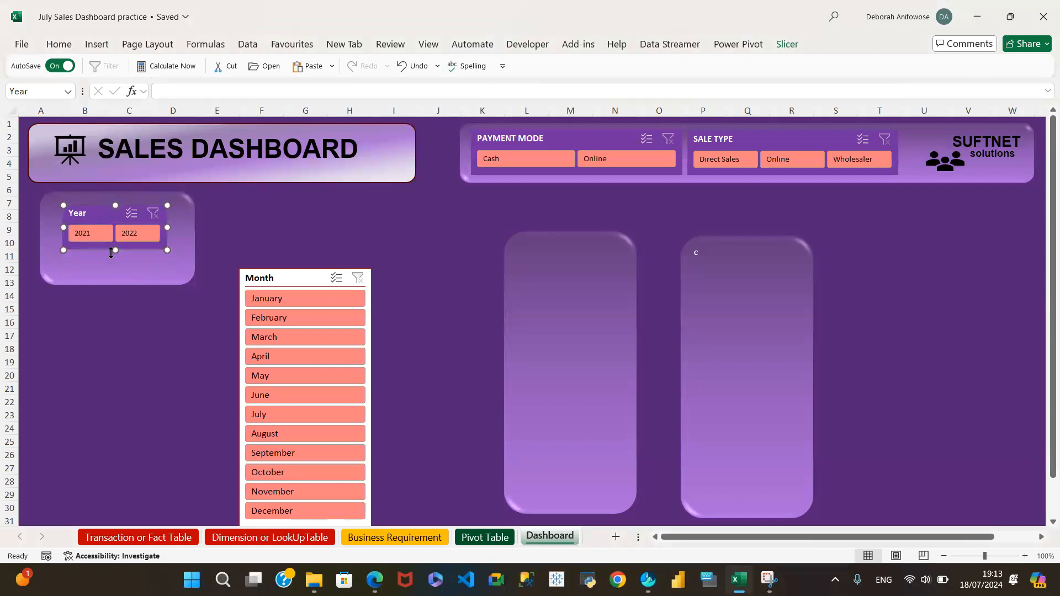
Shorten the rounded rectangle behind the Year slicer so its lower edge meets the slicer's lower edge
{"action": "left_click", "coordinate": [116, 264]}
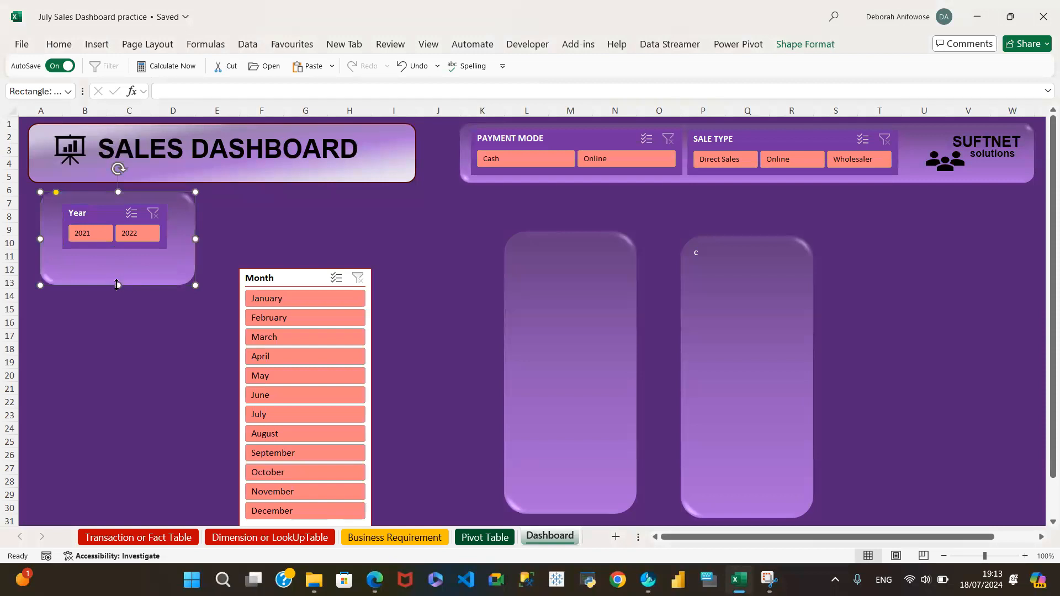
{"action": "left_click_drag", "start_coordinate": [116, 284], "coordinate": [118, 254]}
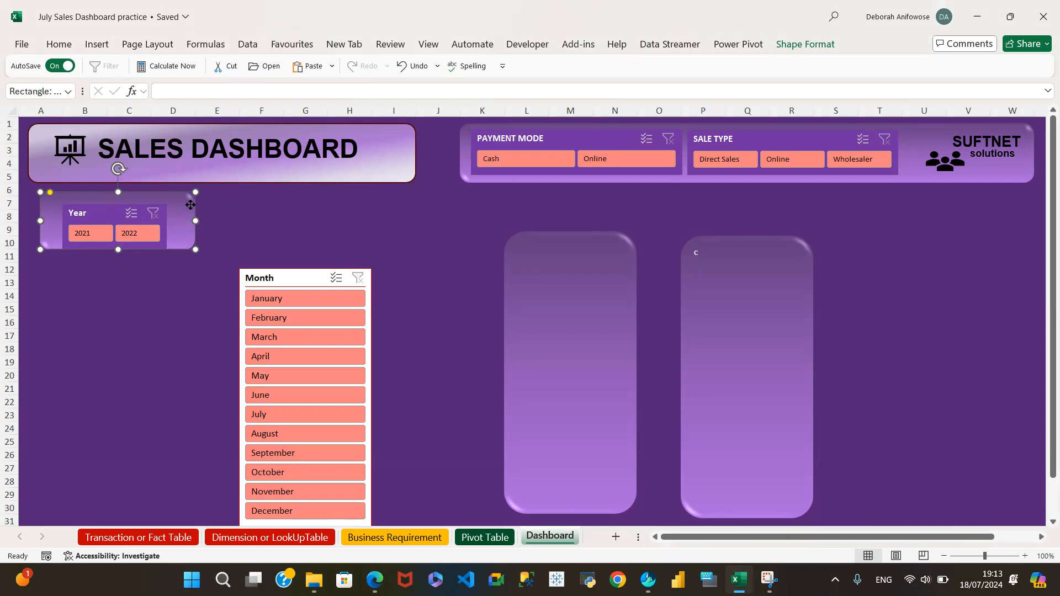
{"action": "left_click", "coordinate": [223, 206]}
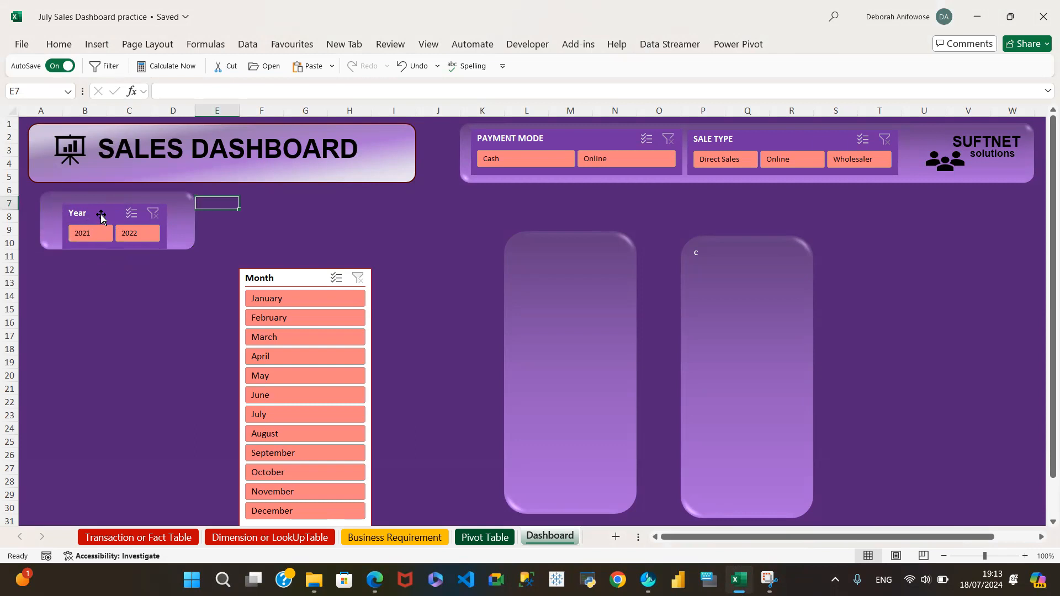
Hide the Year slicer's header and shorten the slicer to fit its single row of buttons
{"action": "left_click", "coordinate": [101, 216]}
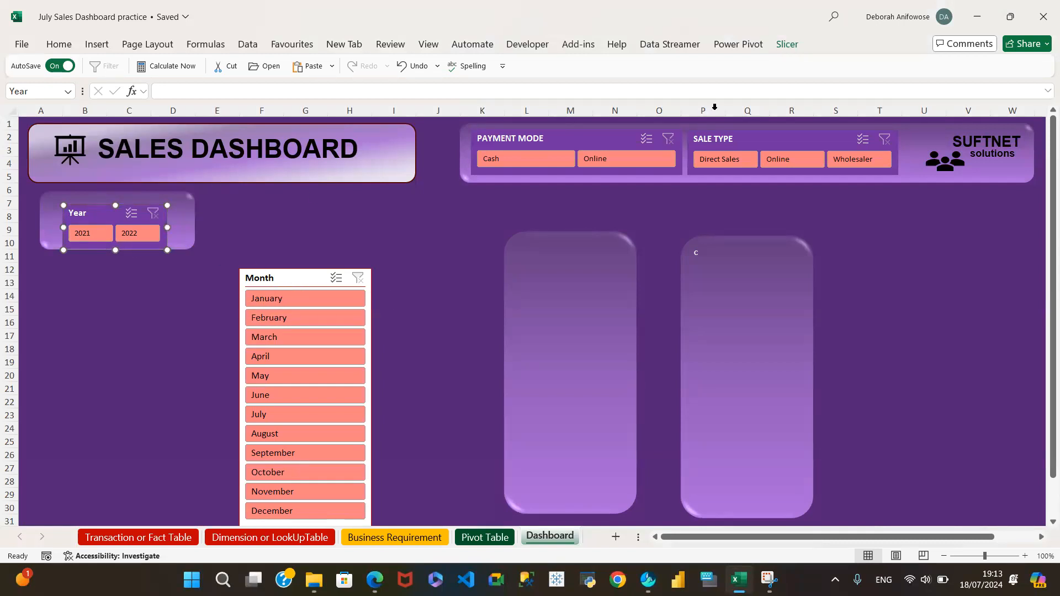
{"action": "left_click", "coordinate": [786, 44]}
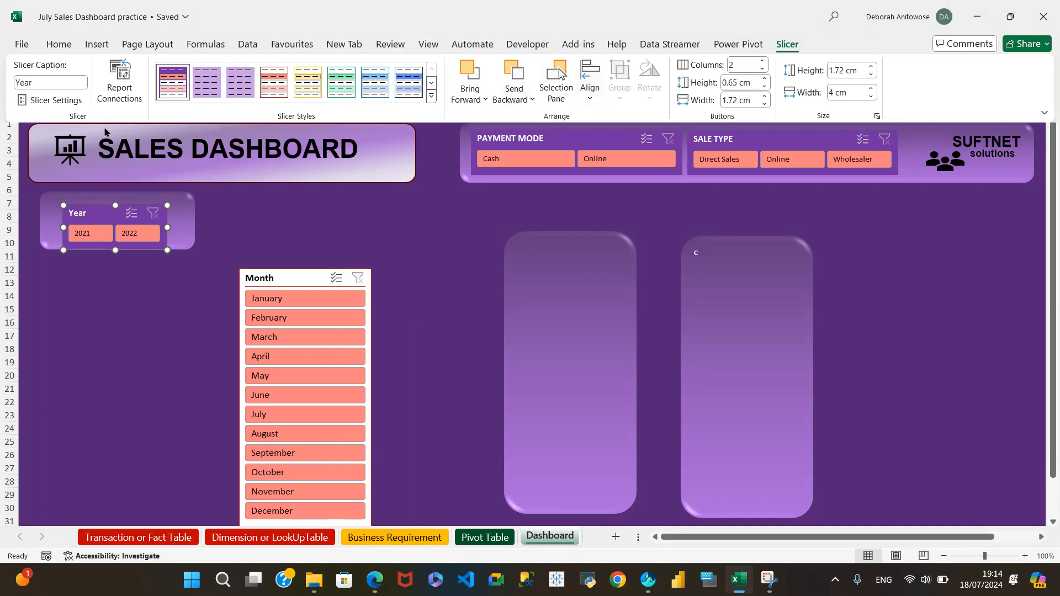
{"action": "left_click", "coordinate": [56, 100]}
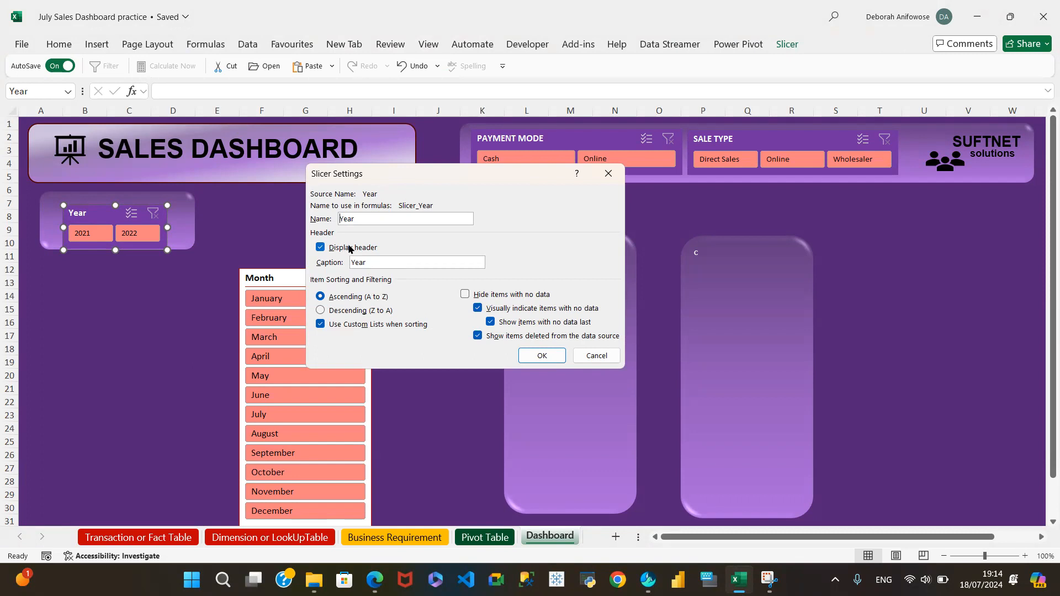
{"action": "left_click", "coordinate": [320, 248]}
{"action": "left_click", "coordinate": [536, 356]}
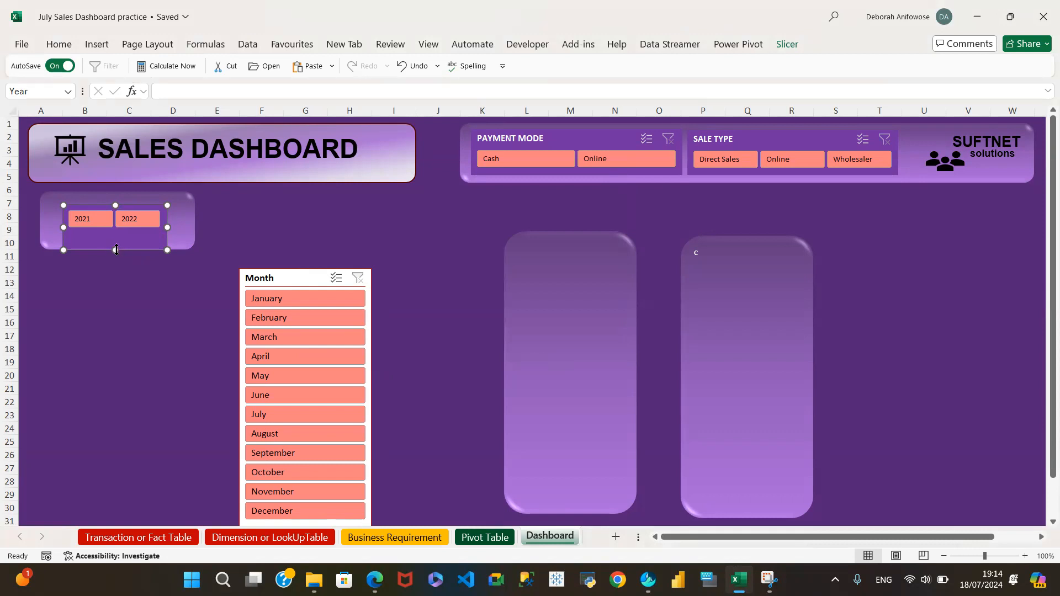
{"action": "left_click_drag", "start_coordinate": [116, 250], "coordinate": [115, 237]}
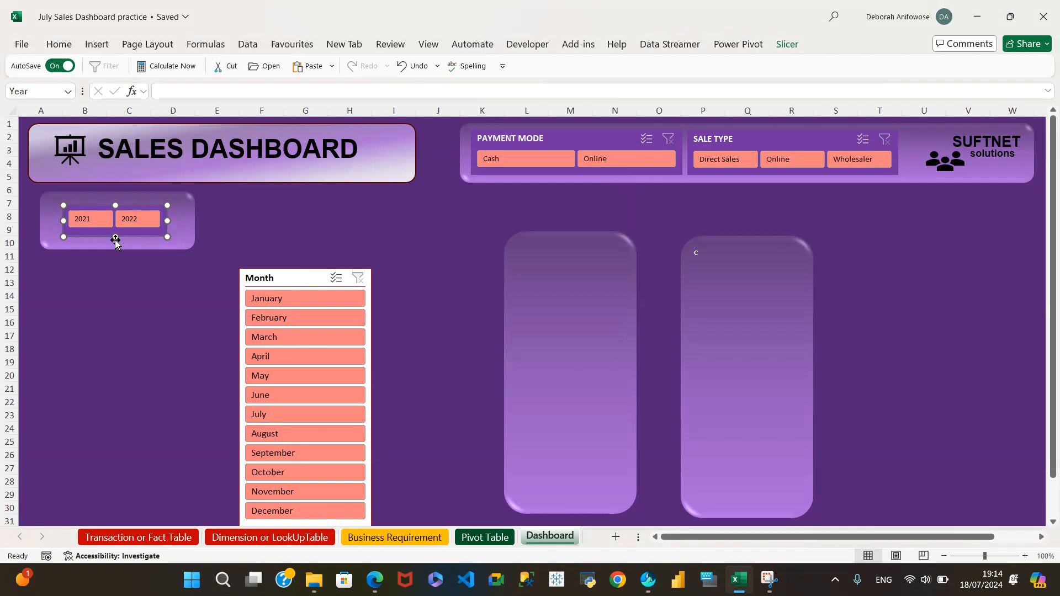
Turn off the header display of the Month slicer
{"action": "left_click", "coordinate": [298, 276]}
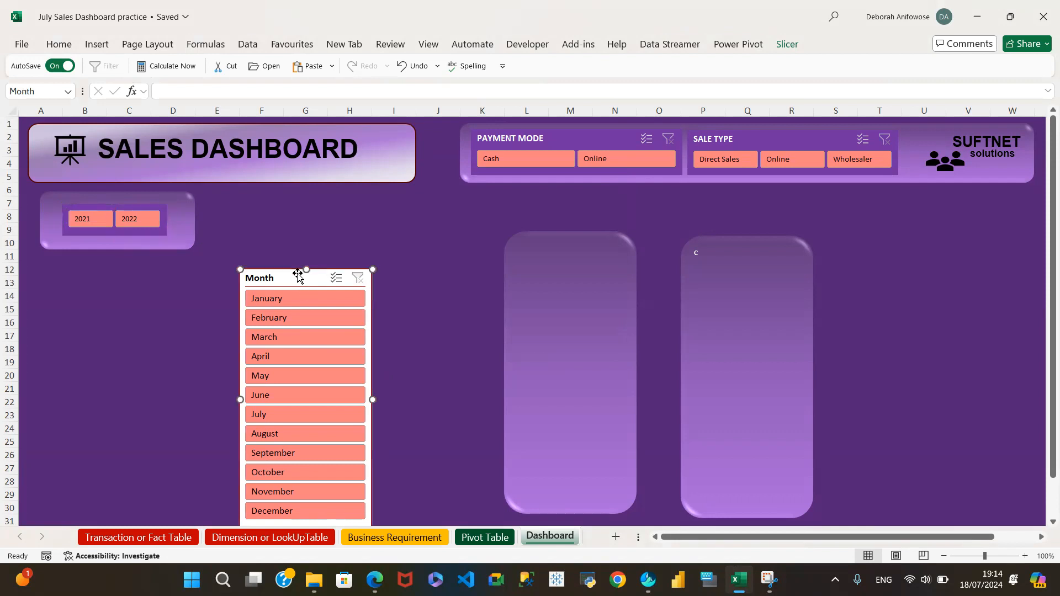
{"action": "left_click", "coordinate": [789, 44]}
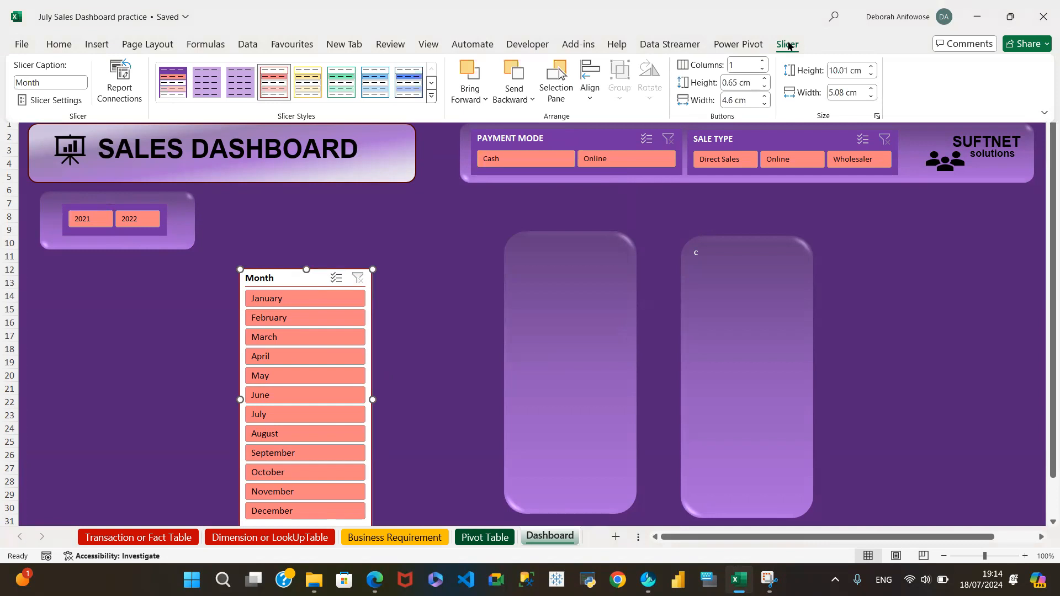
{"action": "left_click", "coordinate": [55, 101]}
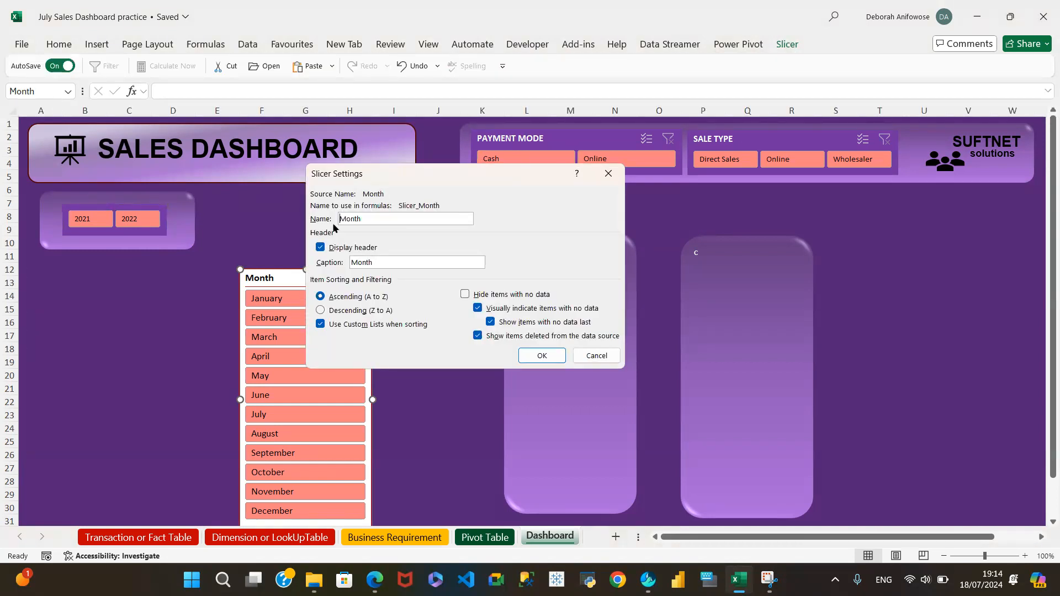
{"action": "left_click", "coordinate": [319, 248]}
{"action": "left_click", "coordinate": [533, 358]}
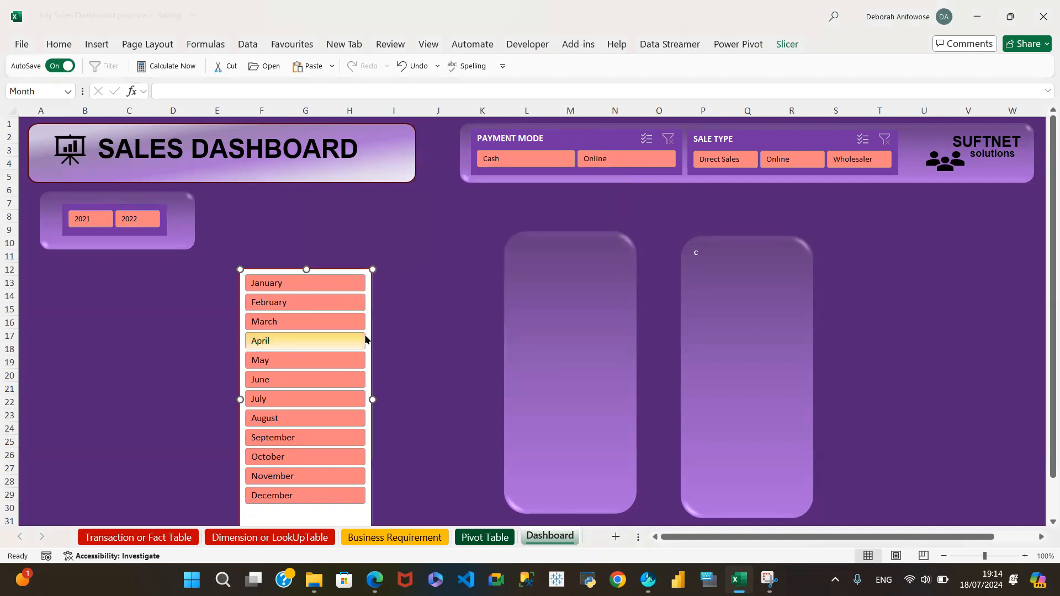
Move the Month slicer up and resize it to about 9.7 cm high so all twelve months fit without scrolling
{"action": "left_click_drag", "start_coordinate": [330, 515], "coordinate": [306, 464]}
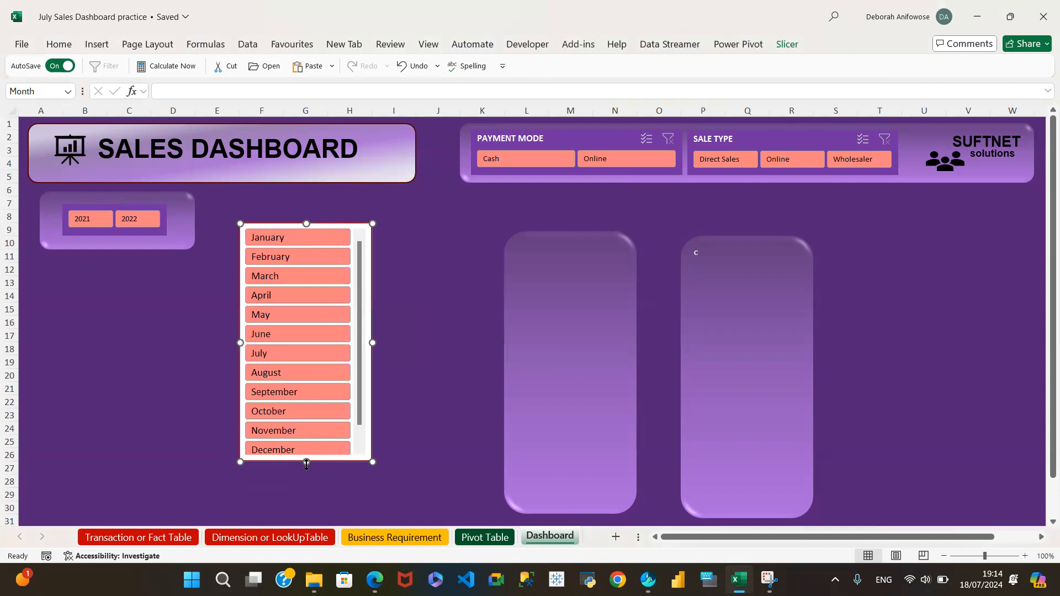
{"action": "left_click_drag", "start_coordinate": [360, 396], "coordinate": [359, 423]}
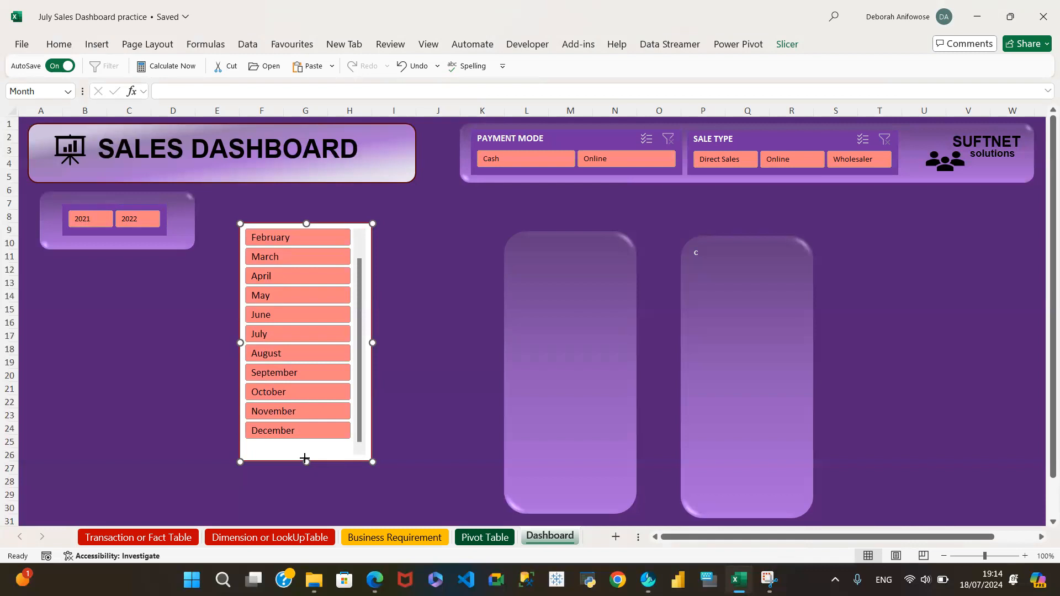
{"action": "left_click_drag", "start_coordinate": [359, 357], "coordinate": [360, 316]}
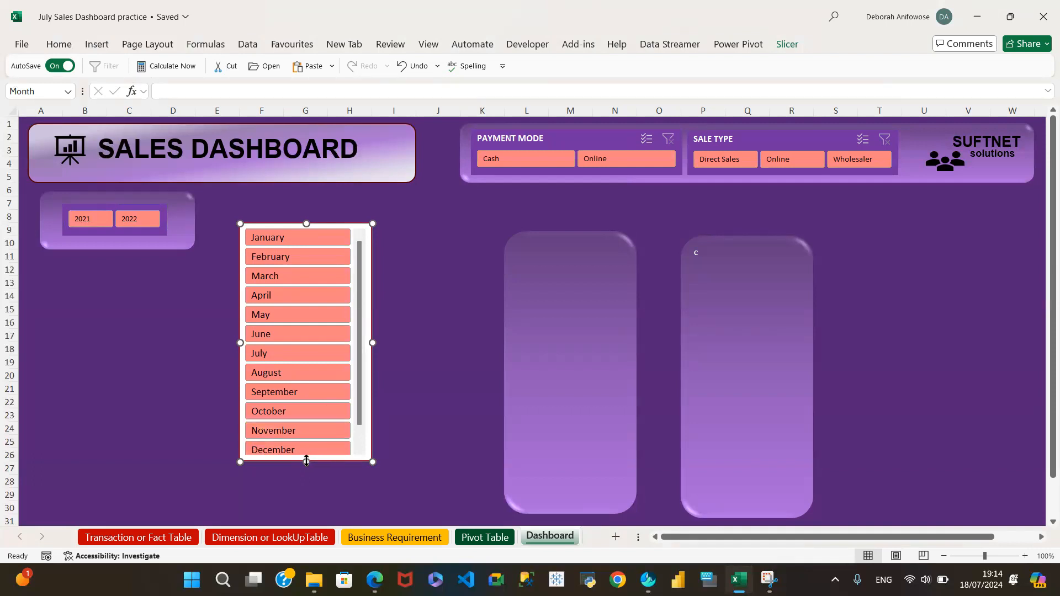
{"action": "left_click_drag", "start_coordinate": [306, 462], "coordinate": [305, 466]}
{"action": "left_click_drag", "start_coordinate": [305, 461], "coordinate": [304, 469]}
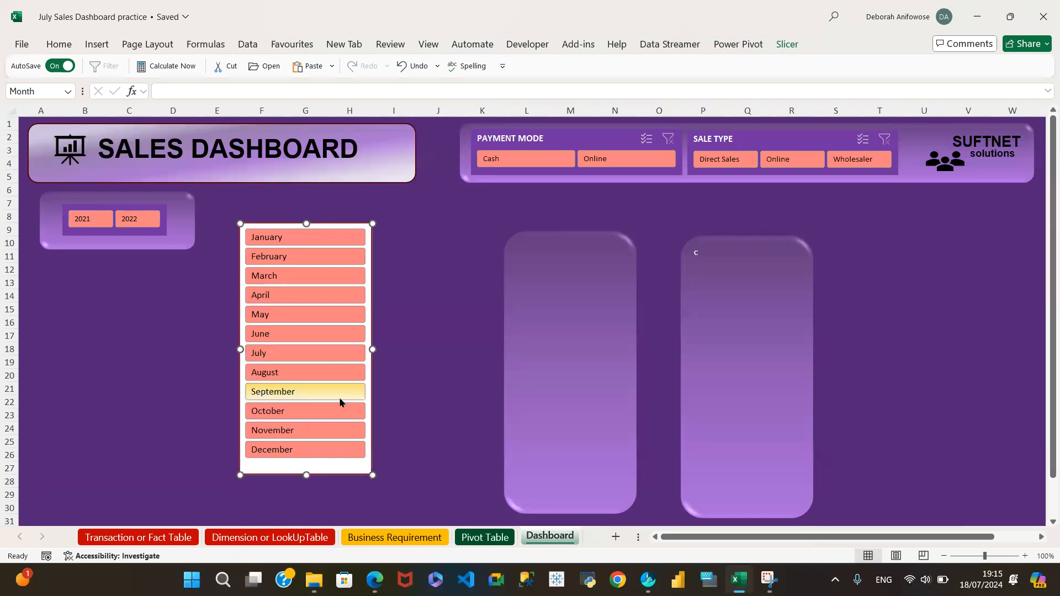
Apply the custom purple slicer style with salmon buttons to the Month slicer
{"action": "left_click", "coordinate": [787, 45]}
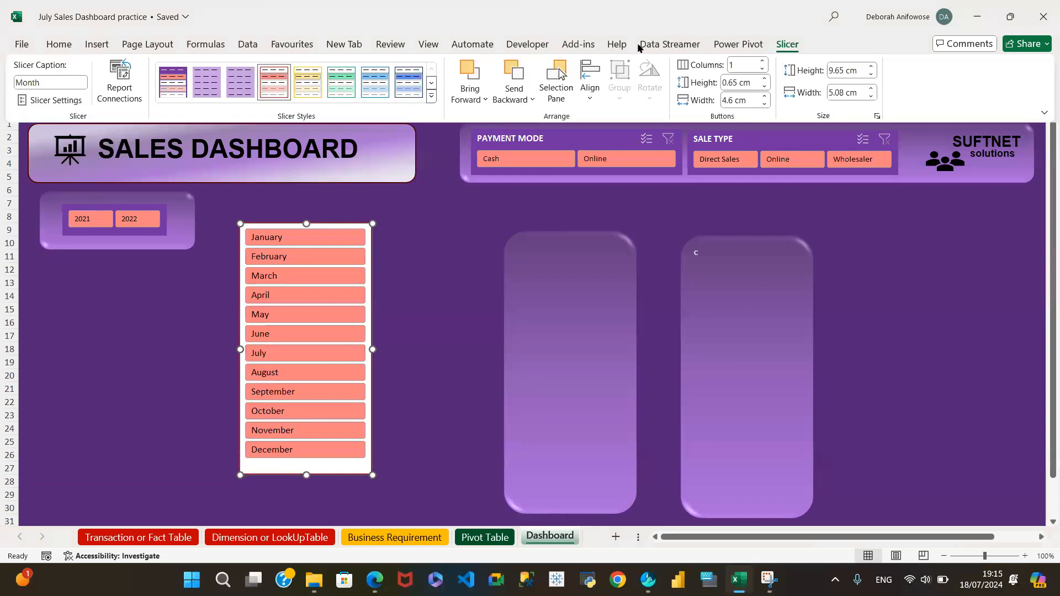
{"action": "left_click", "coordinate": [171, 86]}
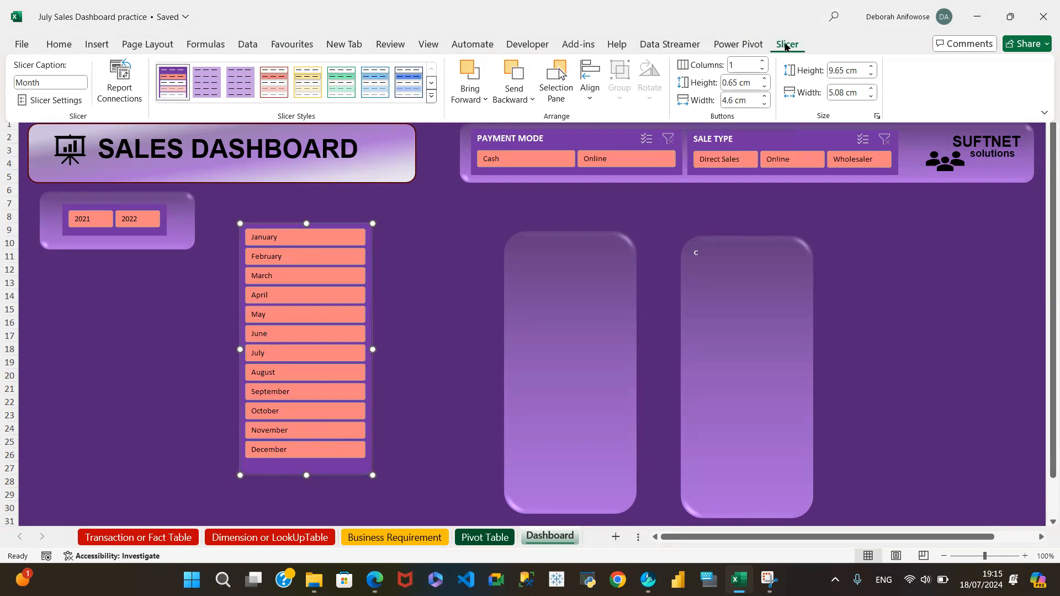
Examine the formatting options for Header and Selected Item with Data in a new slicer style, without creating the style
{"action": "left_click", "coordinate": [432, 98]}
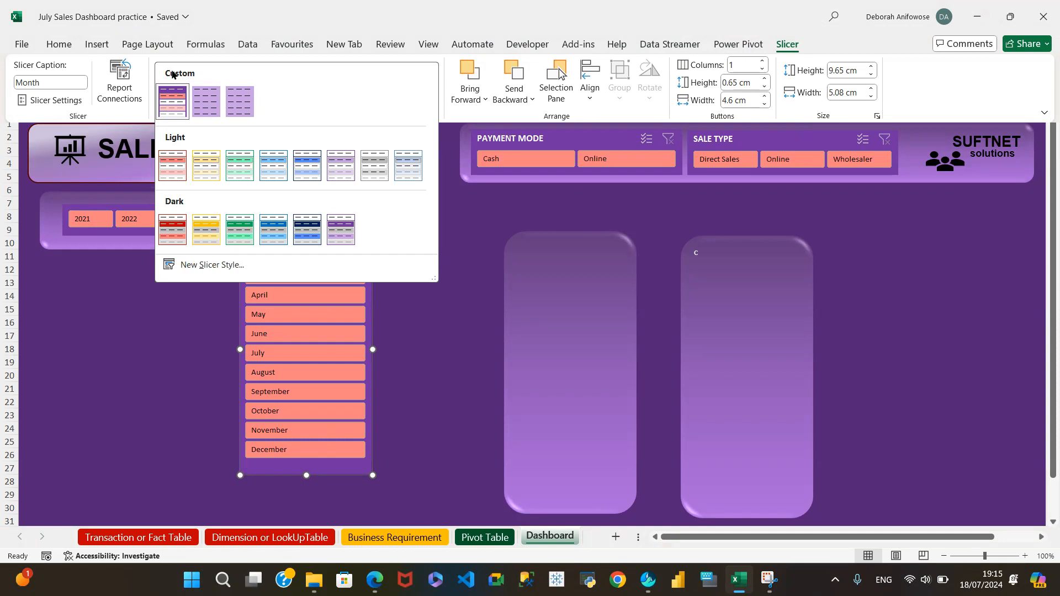
{"action": "left_click", "coordinate": [203, 265]}
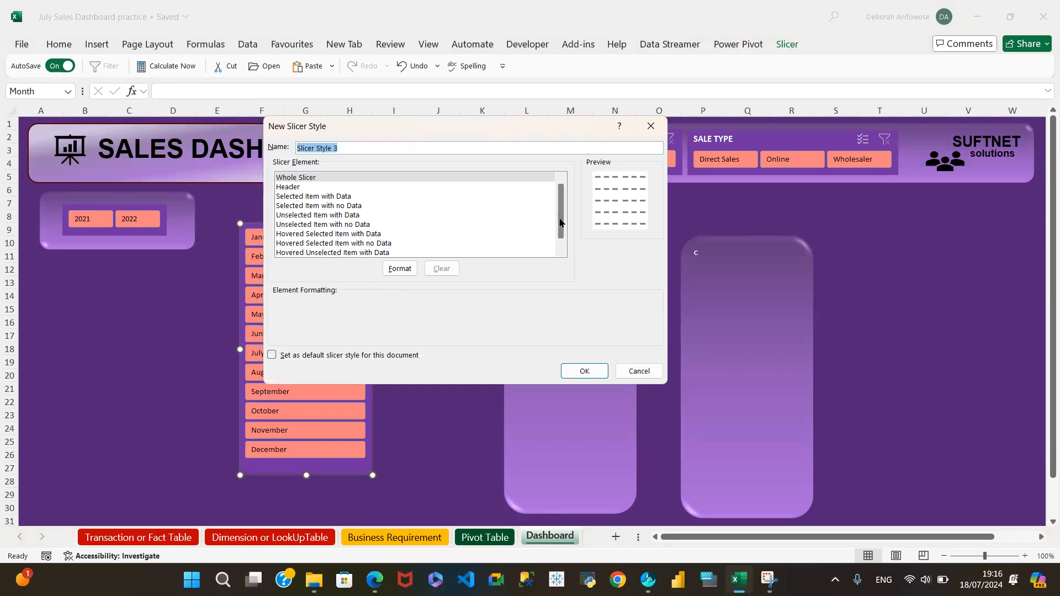
{"action": "left_click_drag", "start_coordinate": [561, 222], "coordinate": [561, 229]}
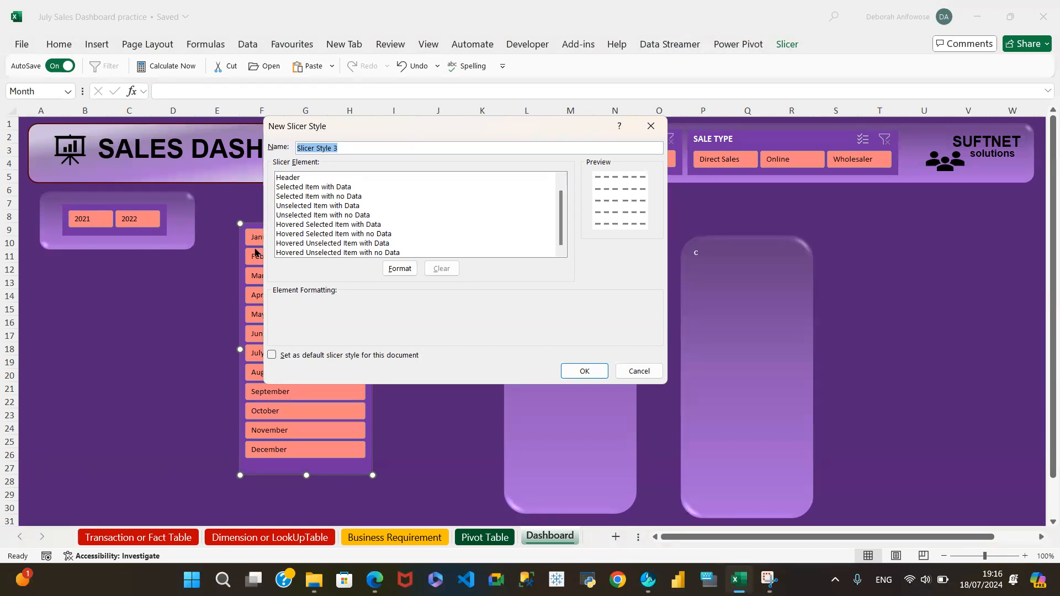
{"action": "left_click", "coordinate": [298, 179]}
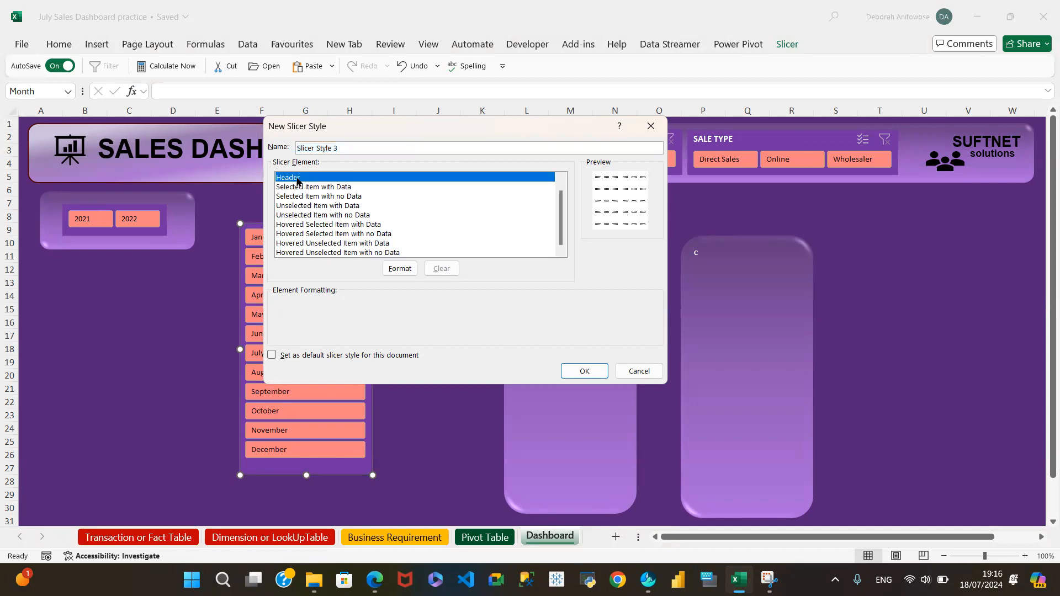
{"action": "left_click", "coordinate": [398, 269]}
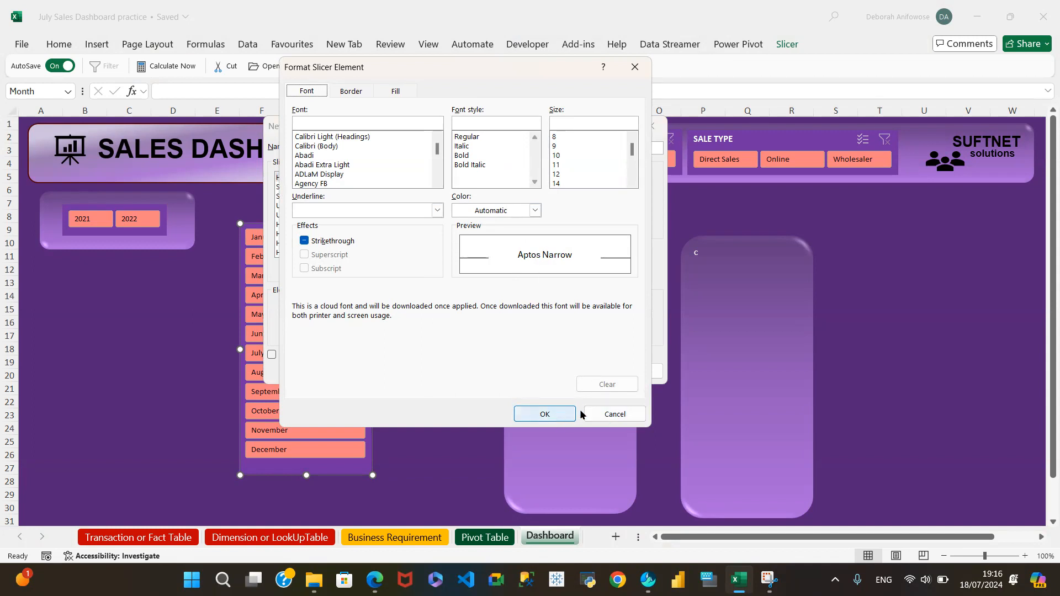
{"action": "left_click", "coordinate": [612, 415]}
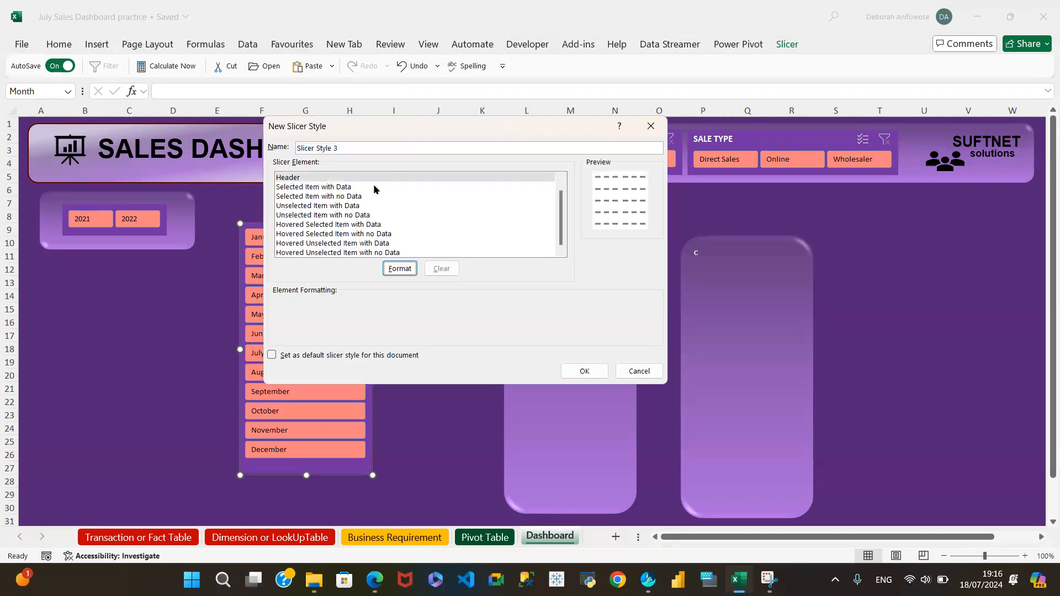
{"action": "left_click", "coordinate": [339, 188]}
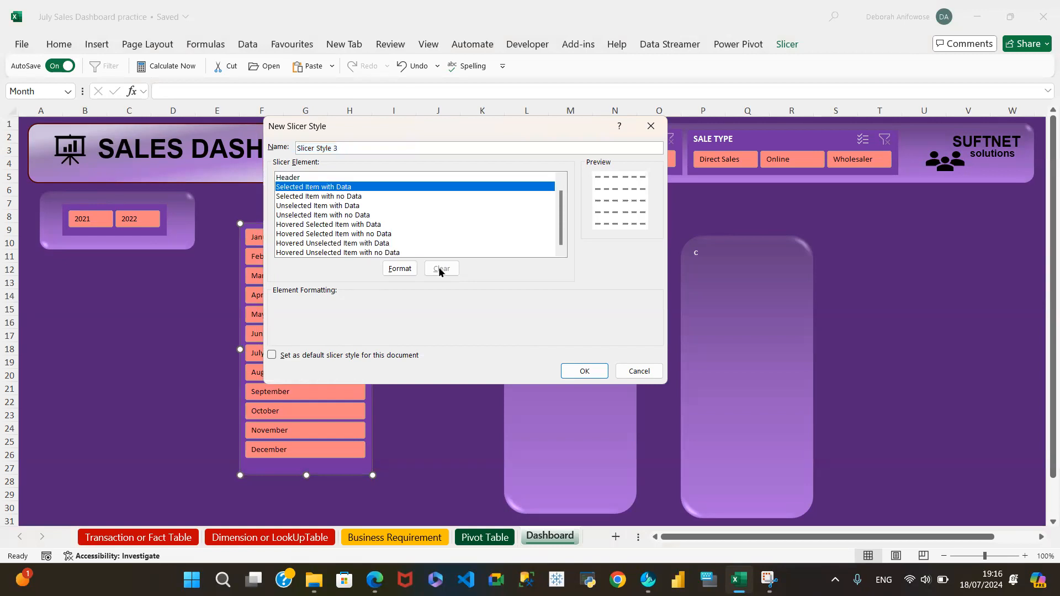
{"action": "left_click", "coordinate": [403, 270]}
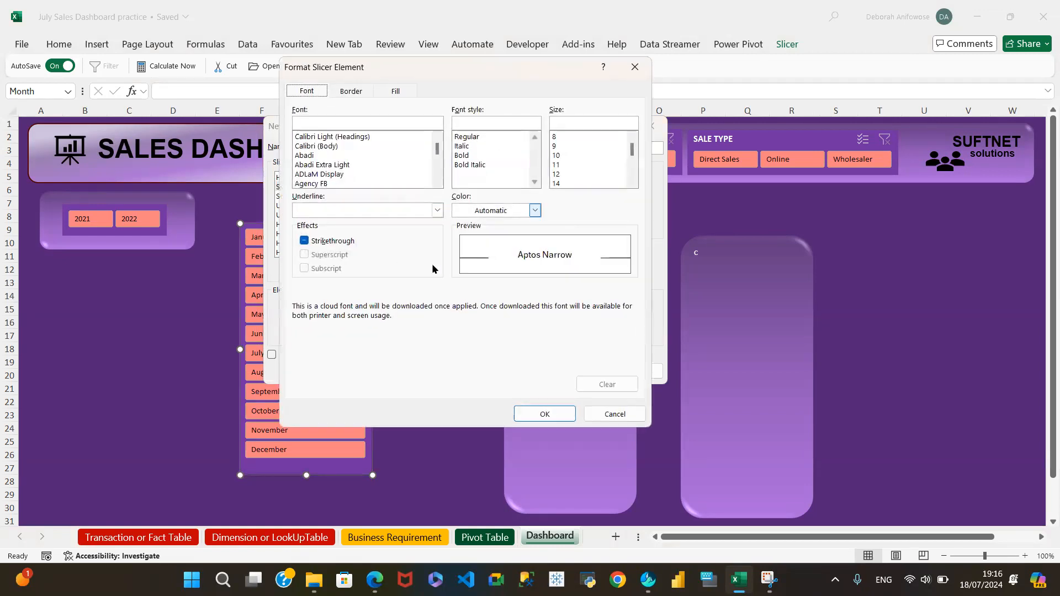
{"action": "left_click", "coordinate": [613, 418]}
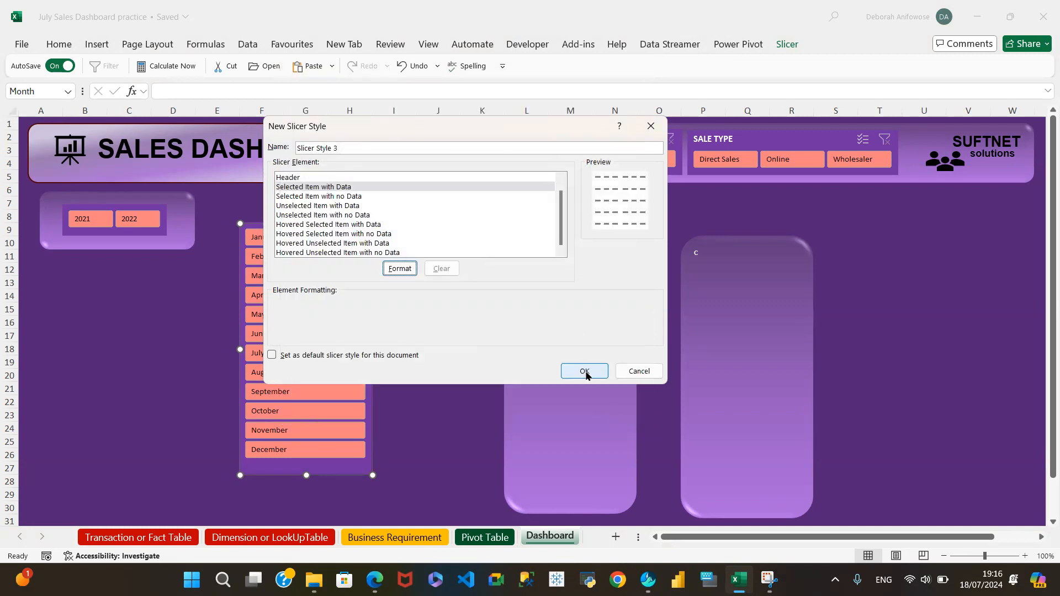
{"action": "left_click", "coordinate": [640, 371]}
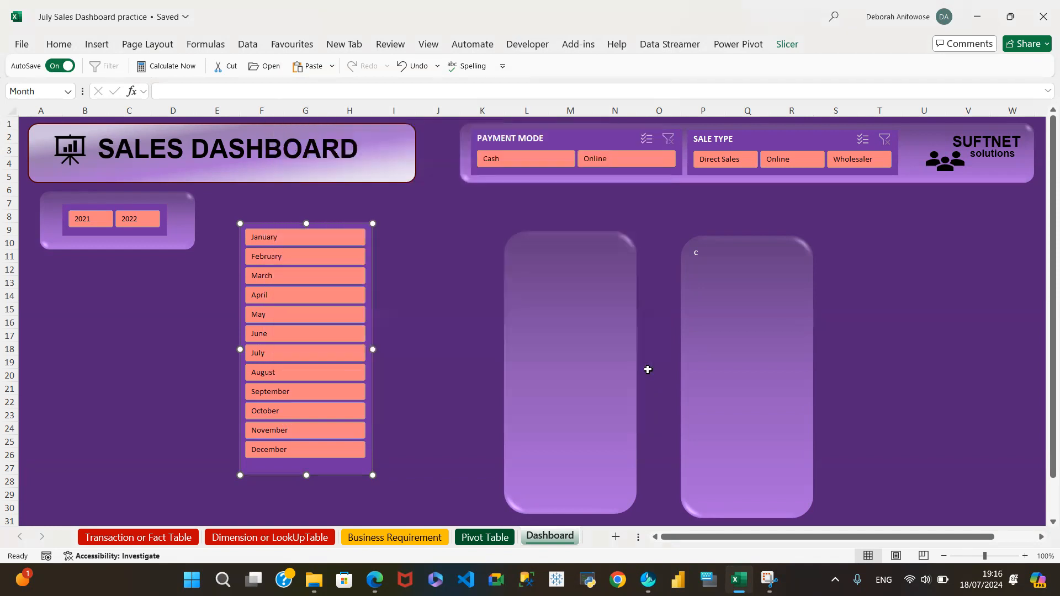
{"action": "left_click", "coordinate": [787, 44]}
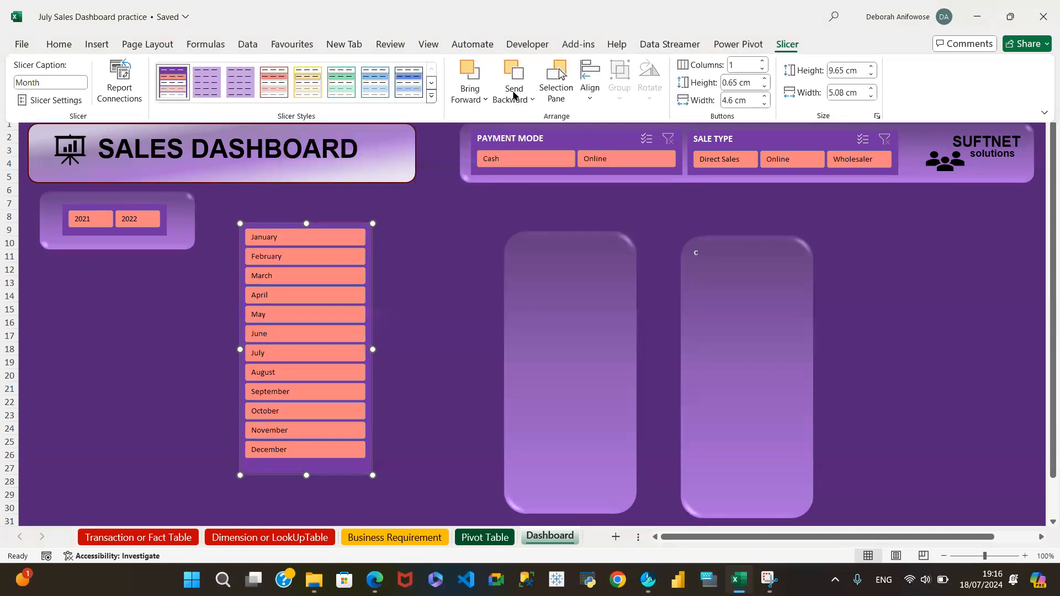
{"action": "left_click", "coordinate": [431, 97]}
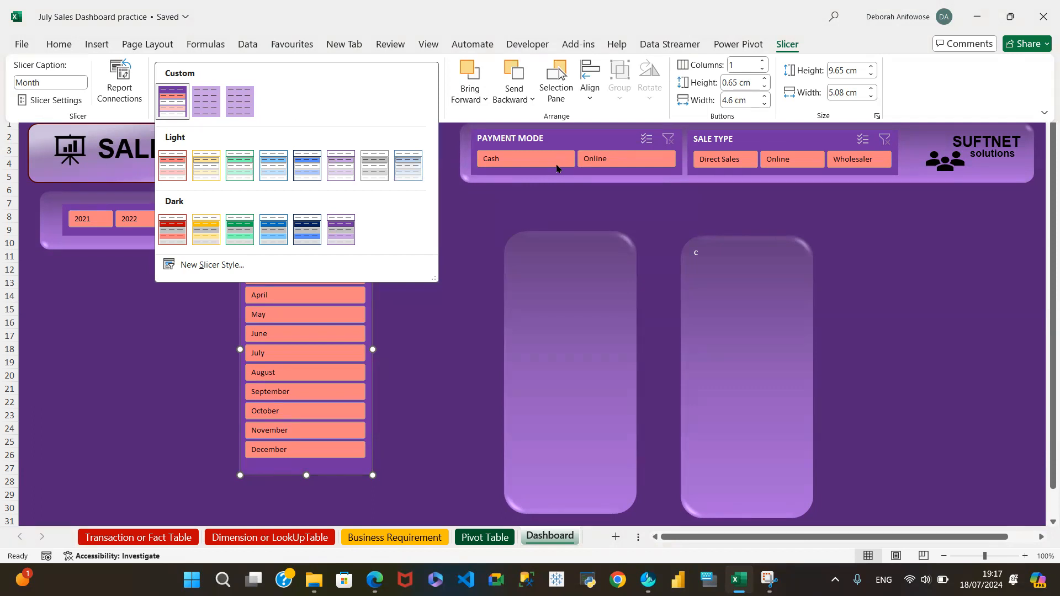
{"action": "left_click", "coordinate": [479, 206]}
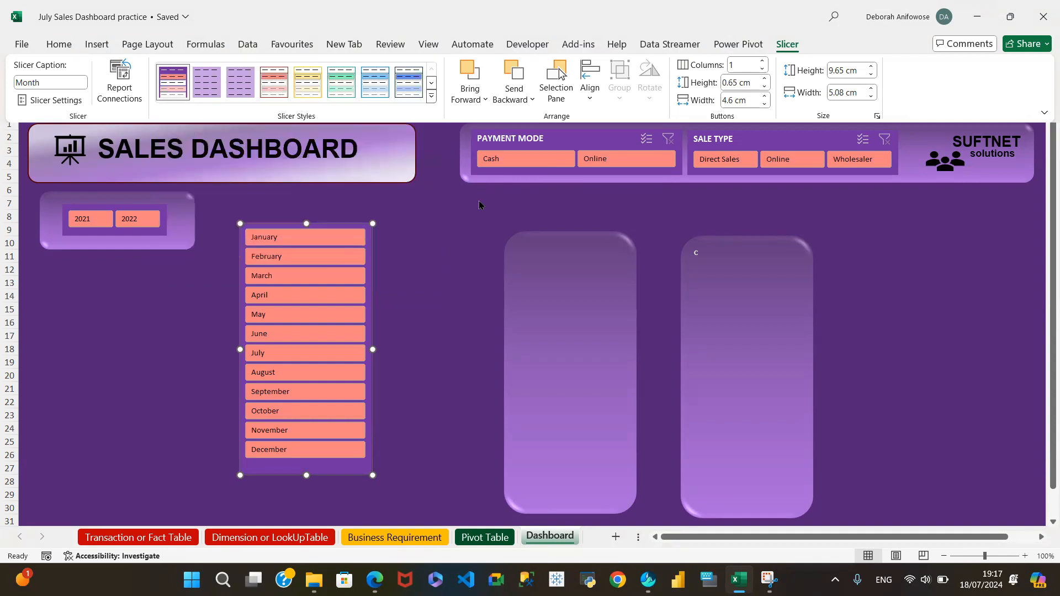
Resize the tall rounded rectangle nearest the Month slicer to about 10.6 cm high and place it below the Year slicer's panel
{"action": "left_click", "coordinate": [566, 244]}
{"action": "left_click", "coordinate": [565, 244]}
{"action": "left_click_drag", "start_coordinate": [565, 244], "coordinate": [112, 269]}
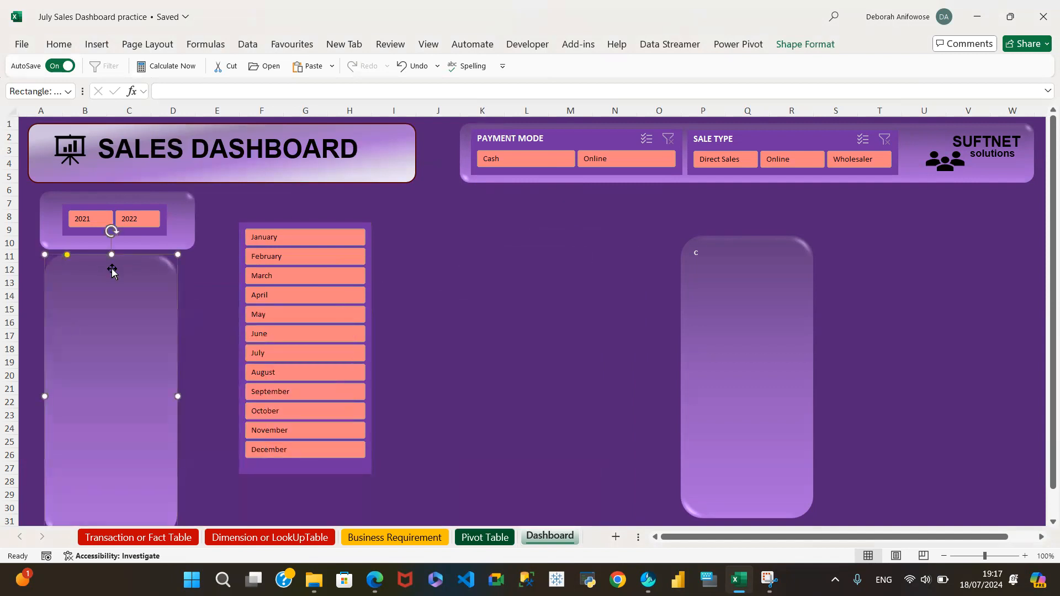
{"action": "left_click_drag", "start_coordinate": [112, 269], "coordinate": [477, 203]}
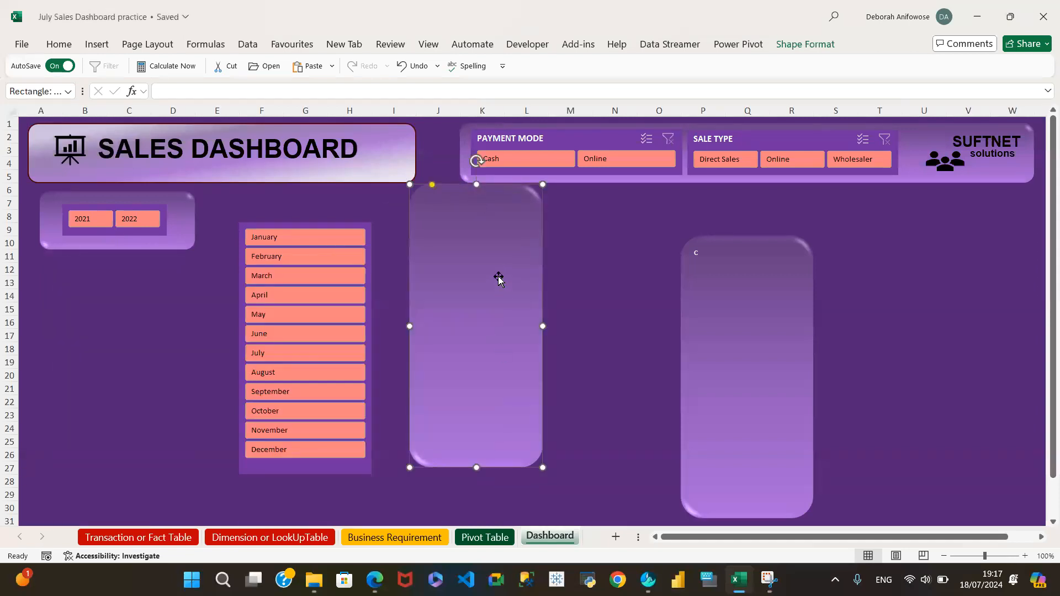
{"action": "left_click_drag", "start_coordinate": [476, 468], "coordinate": [476, 435]}
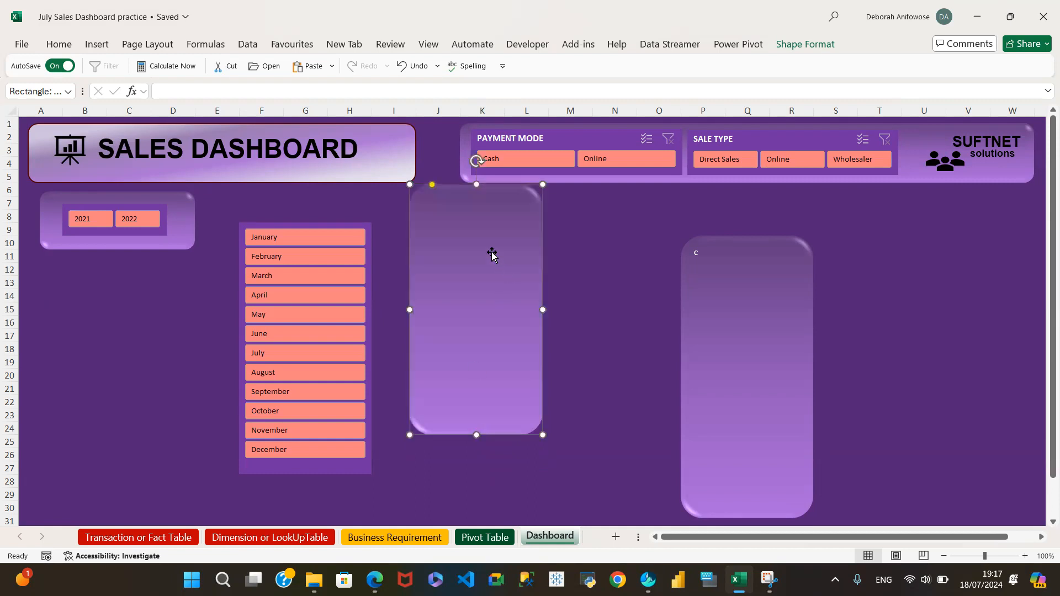
{"action": "left_click_drag", "start_coordinate": [491, 250], "coordinate": [497, 277]}
{"action": "left_click_drag", "start_coordinate": [483, 462], "coordinate": [482, 486]}
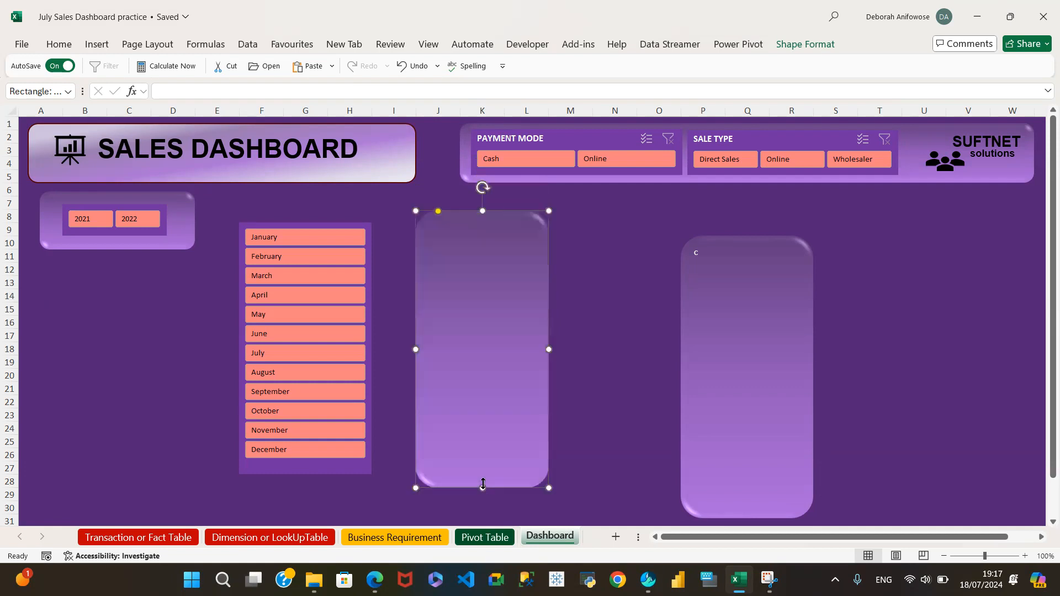
{"action": "left_click_drag", "start_coordinate": [491, 265], "coordinate": [138, 317]}
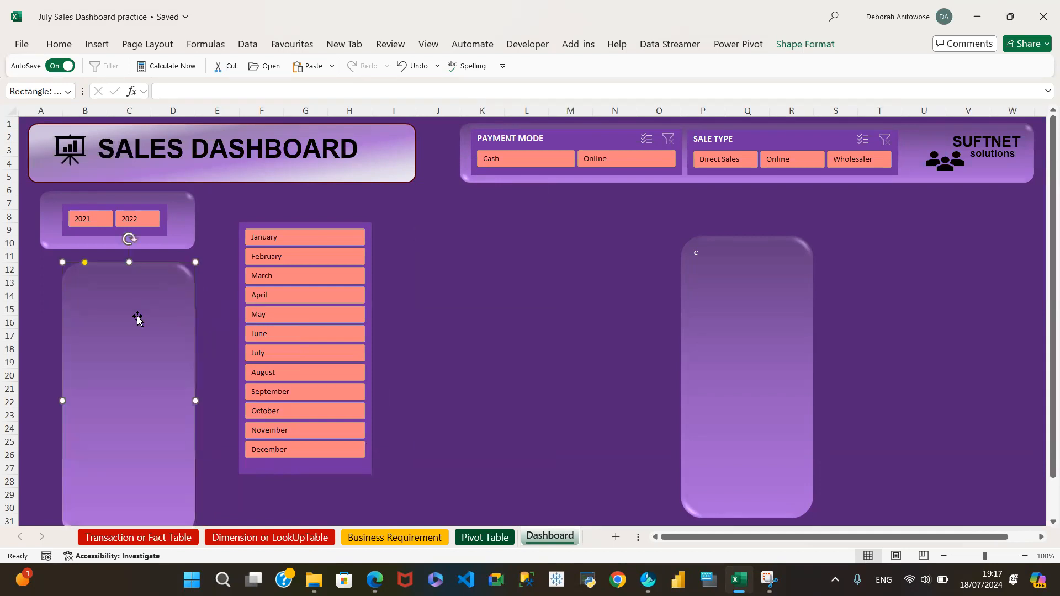
Move the Month slicer onto the tall rounded rectangle below the Year slicer and send that rectangle to the back
{"action": "left_click", "coordinate": [322, 464]}
{"action": "left_click_drag", "start_coordinate": [322, 465], "coordinate": [145, 516]}
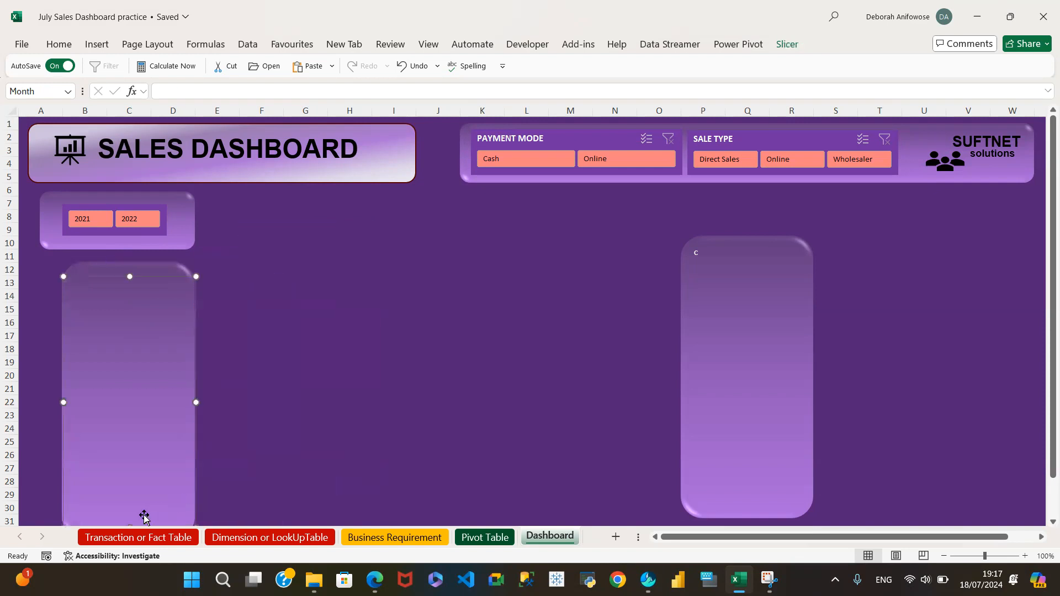
{"action": "left_click", "coordinate": [162, 270]}
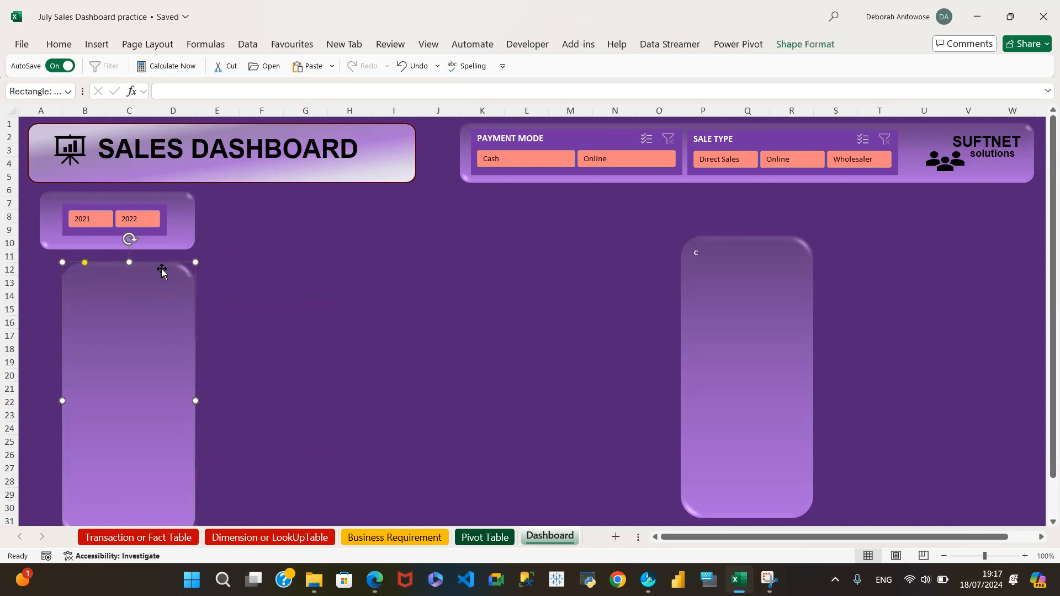
{"action": "left_click", "coordinate": [798, 49]}
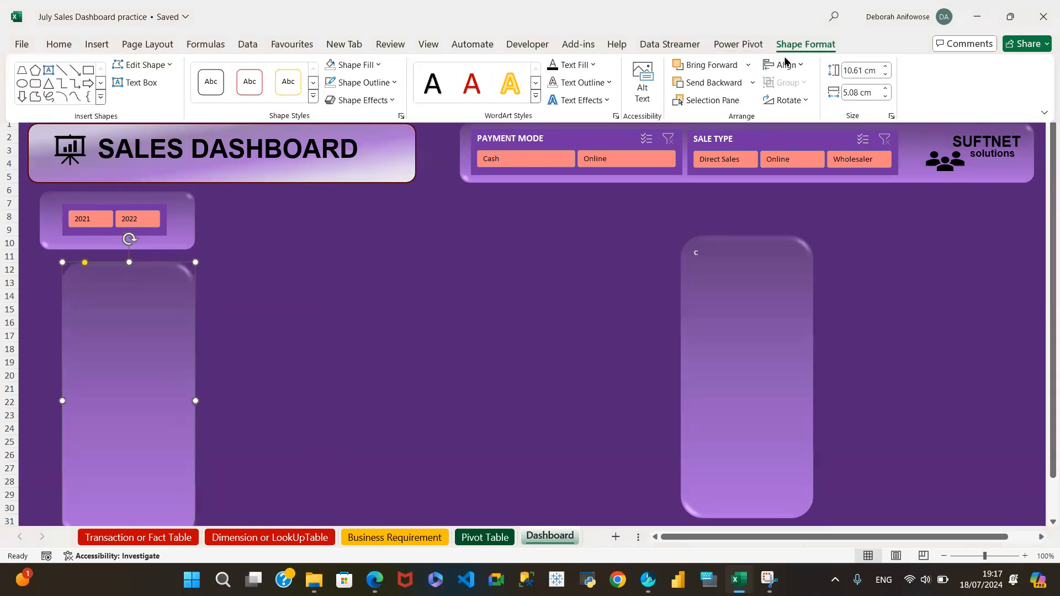
{"action": "left_click", "coordinate": [752, 83]}
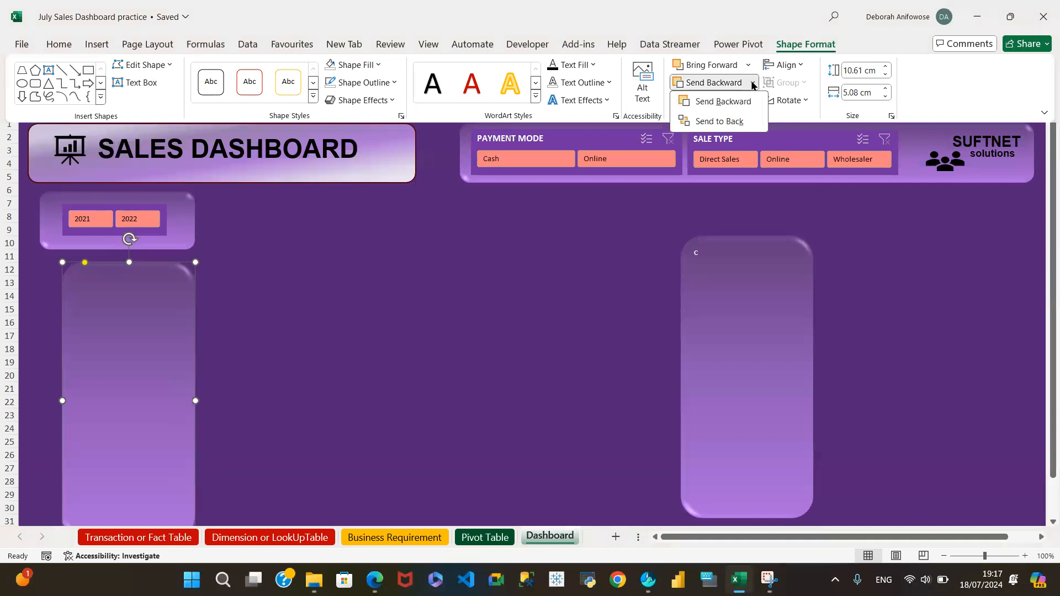
{"action": "left_click", "coordinate": [733, 102]}
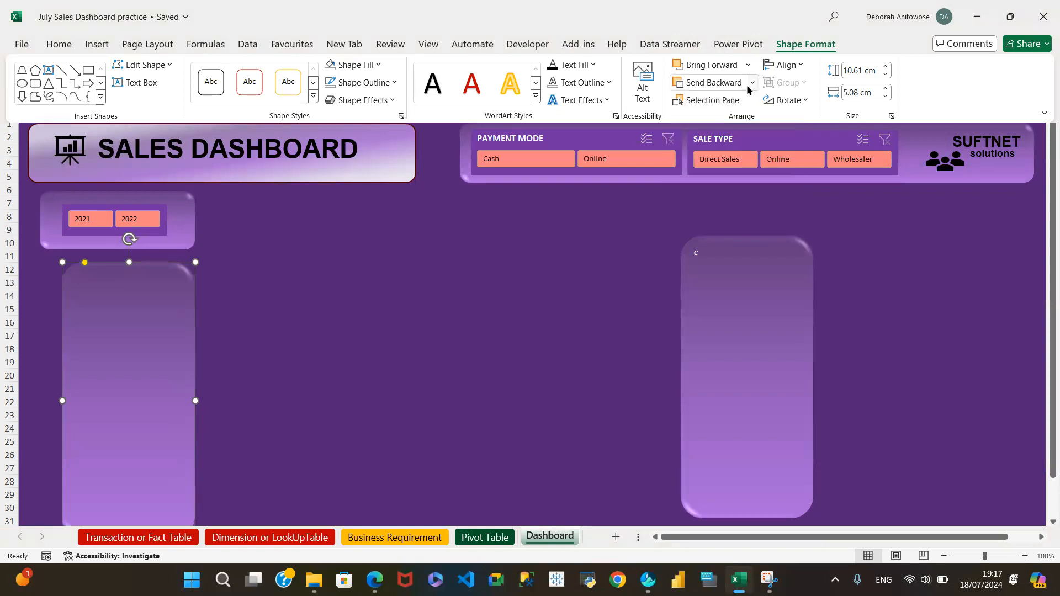
{"action": "left_click", "coordinate": [751, 83]}
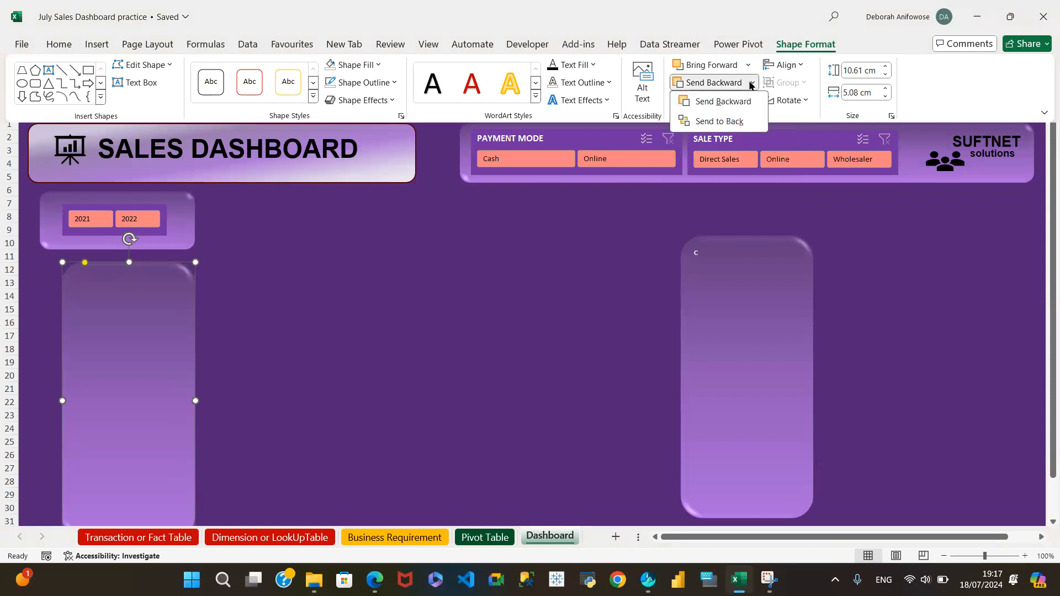
{"action": "left_click", "coordinate": [723, 102]}
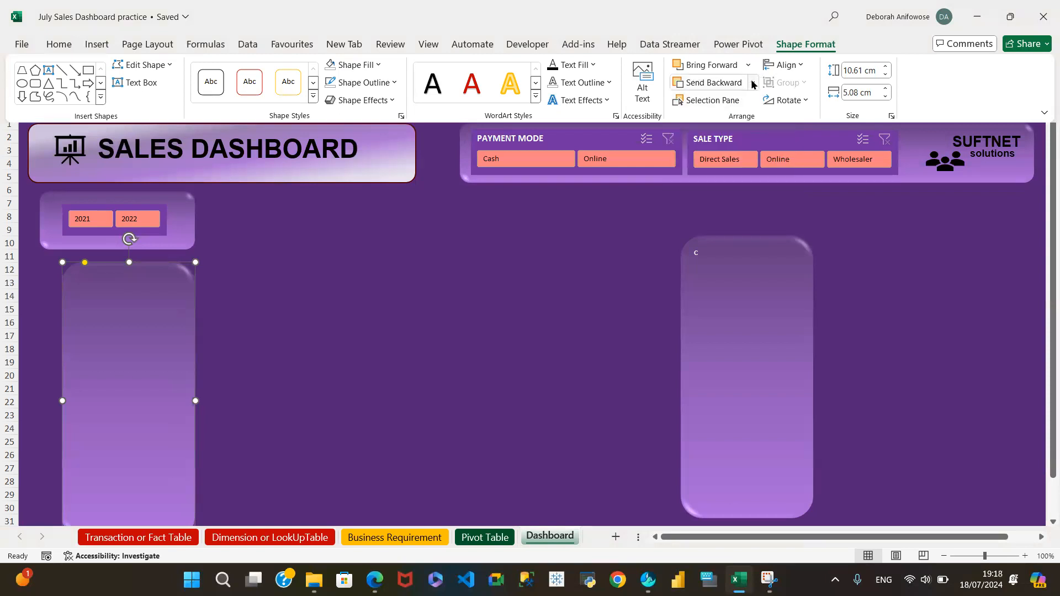
{"action": "left_click", "coordinate": [753, 84]}
{"action": "left_click", "coordinate": [729, 122]}
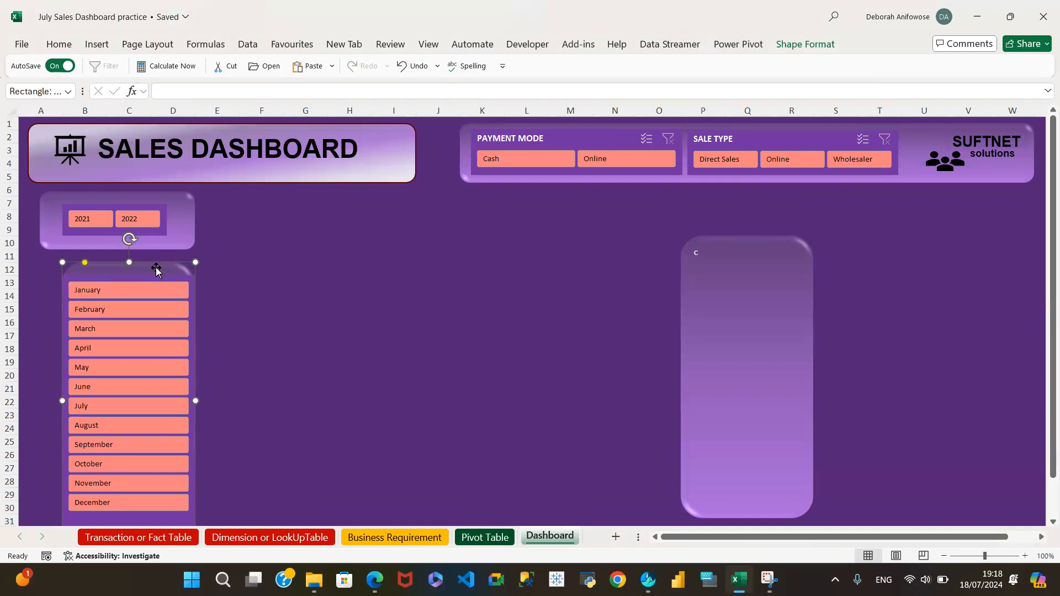
{"action": "left_click", "coordinate": [47, 209]}
{"action": "left_click_drag", "start_coordinate": [48, 208], "coordinate": [55, 208]}
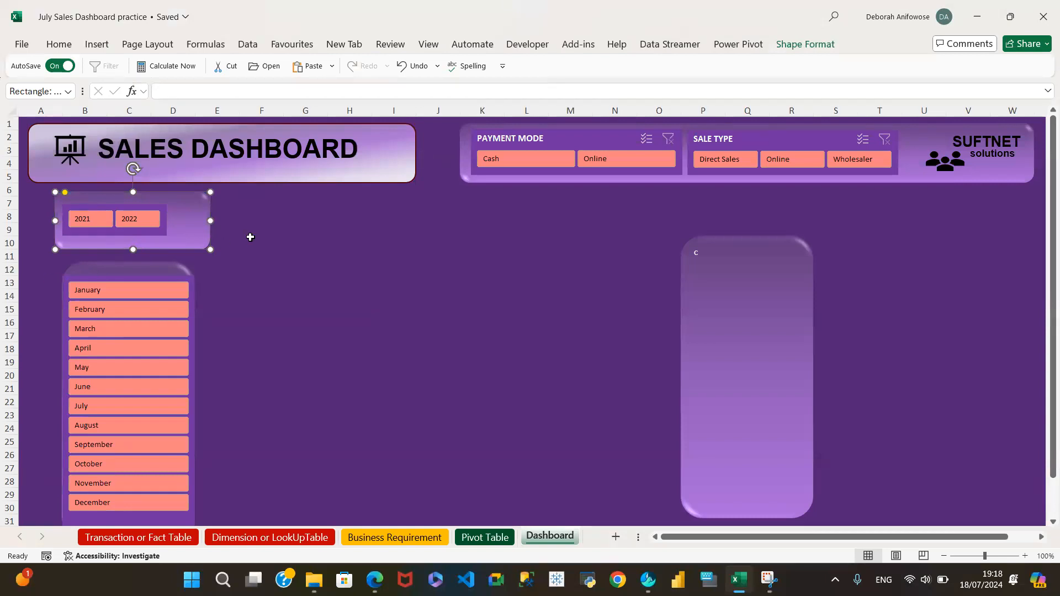
{"action": "key", "text": "ctrl+z"}
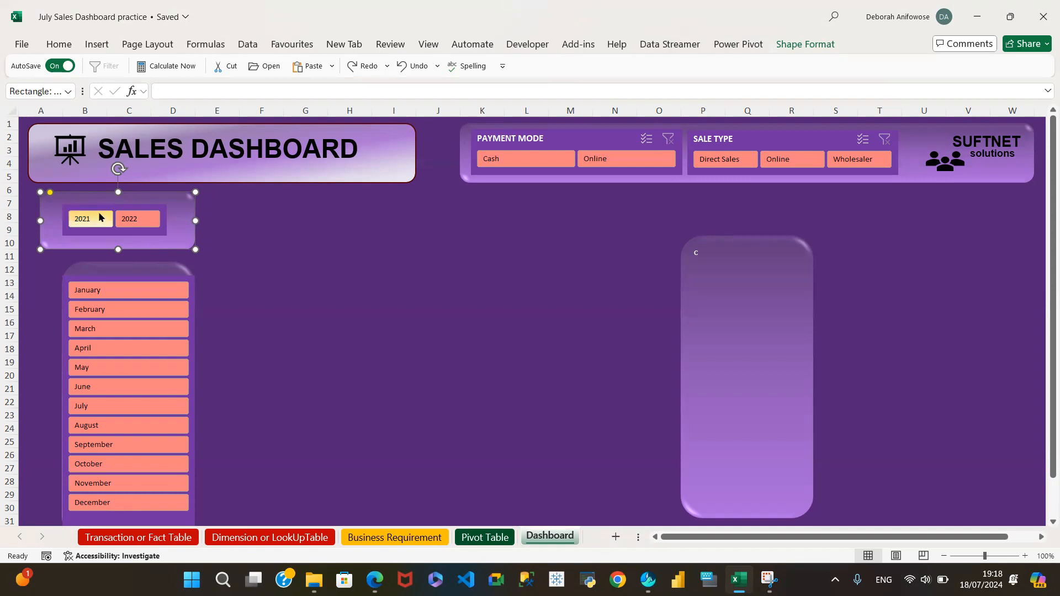
{"action": "key", "text": "Escape"}
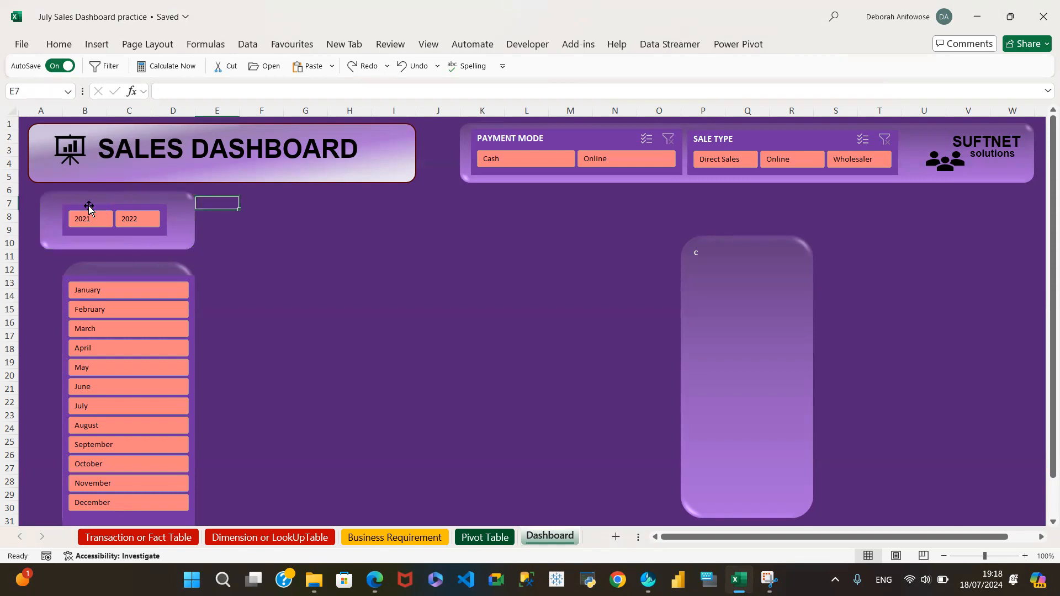
Group the Year slicer with its background panel and shift the group slightly to the right
{"action": "left_click", "coordinate": [85, 209]}
{"action": "left_click", "coordinate": [47, 214], "text": "ctrl"}
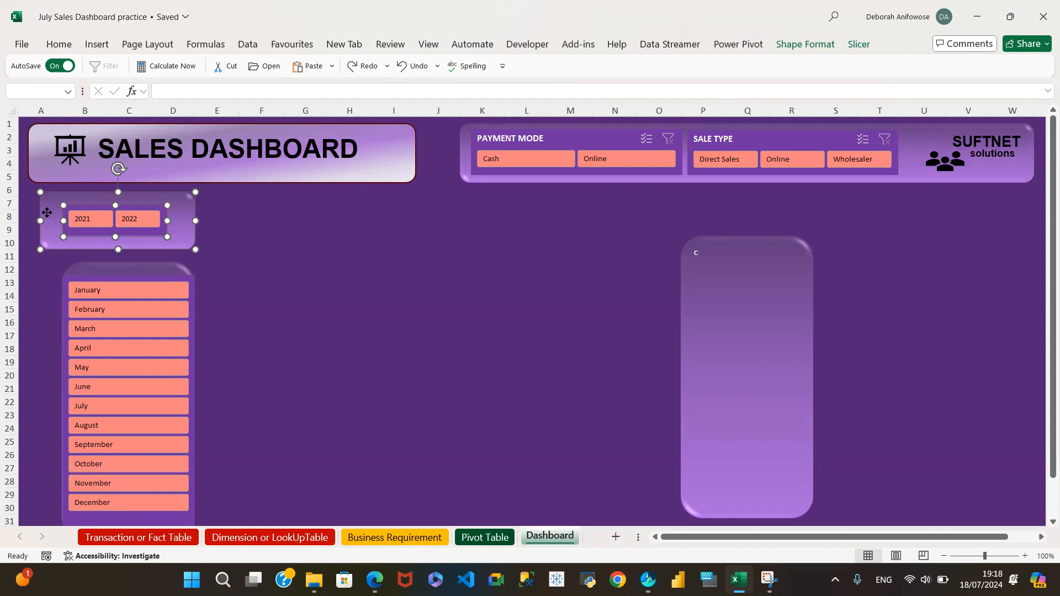
{"action": "right_click", "coordinate": [47, 213]}
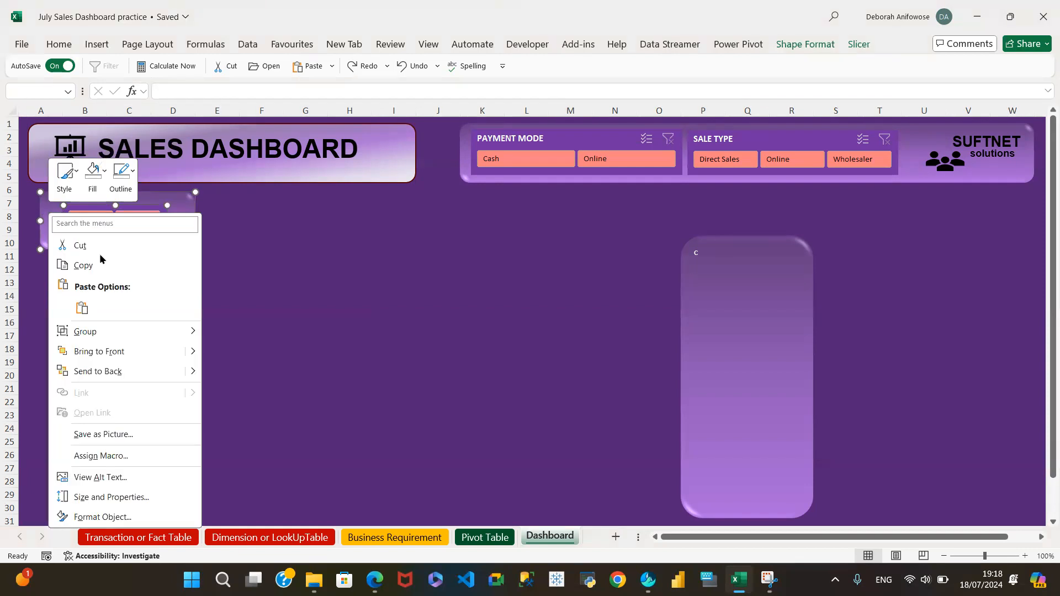
{"action": "mouse_move", "coordinate": [163, 335]}
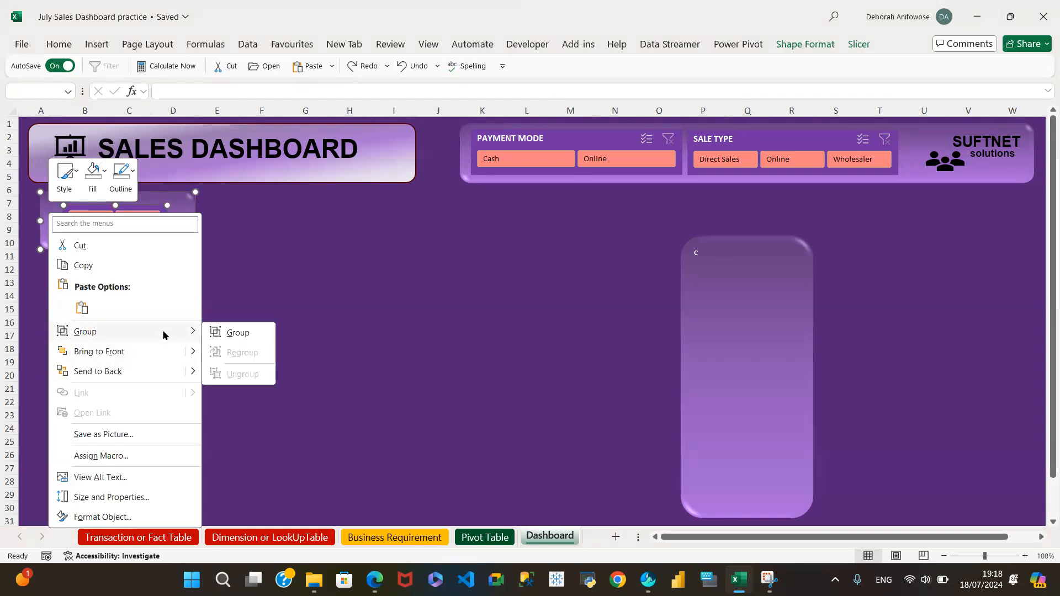
{"action": "left_click", "coordinate": [246, 332]}
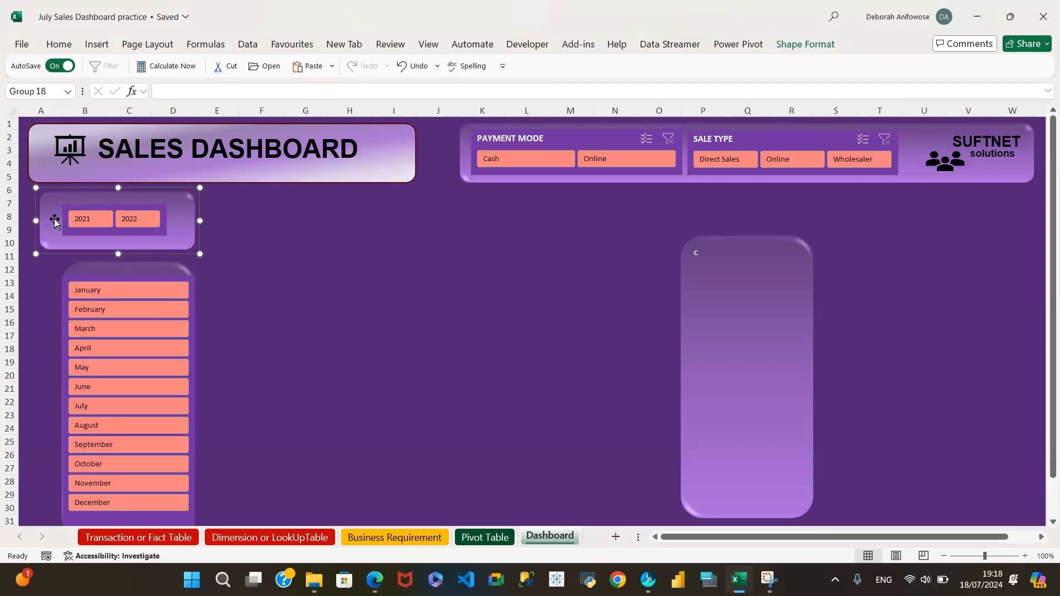
{"action": "mouse_move", "coordinate": [51, 203]}
{"action": "left_mouse_down"}
{"action": "mouse_move", "coordinate": [131, 203]}
{"action": "mouse_move", "coordinate": [41, 193]}
{"action": "mouse_move", "coordinate": [227, 275]}
{"action": "mouse_move", "coordinate": [182, 196]}
{"action": "mouse_move", "coordinate": [67, 198]}
{"action": "left_mouse_up"}
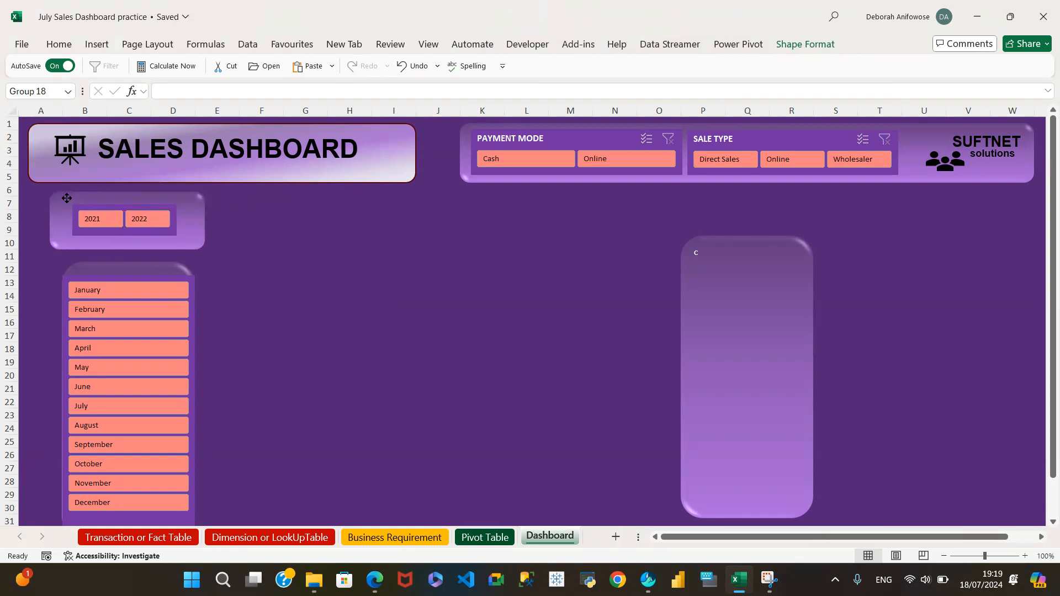
{"action": "left_click", "coordinate": [57, 198]}
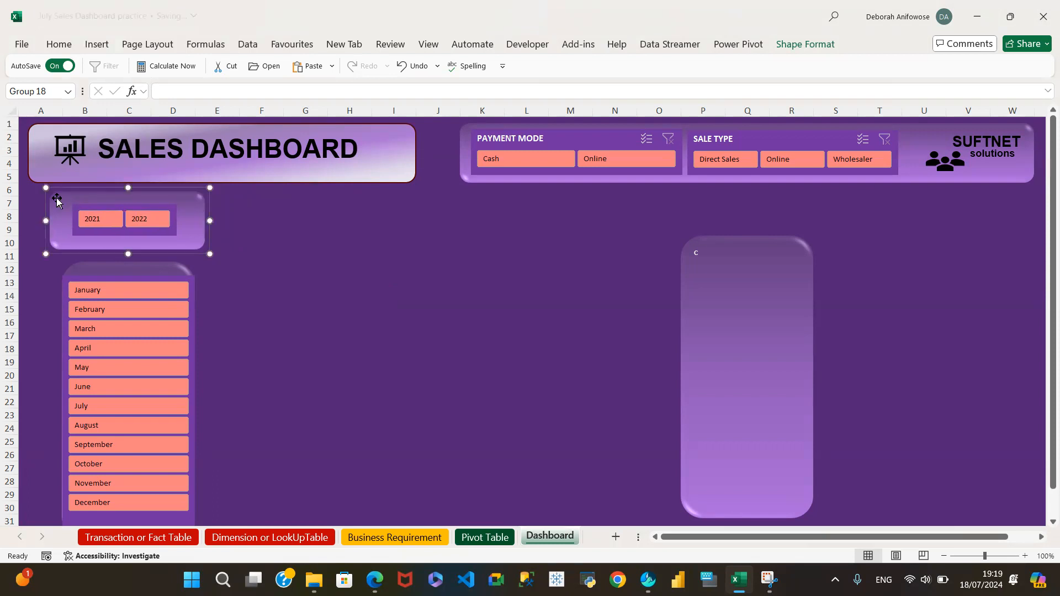
Widen the Month slicer's background panel to match the Year panel's width and align it below that panel
{"action": "left_click", "coordinate": [142, 266]}
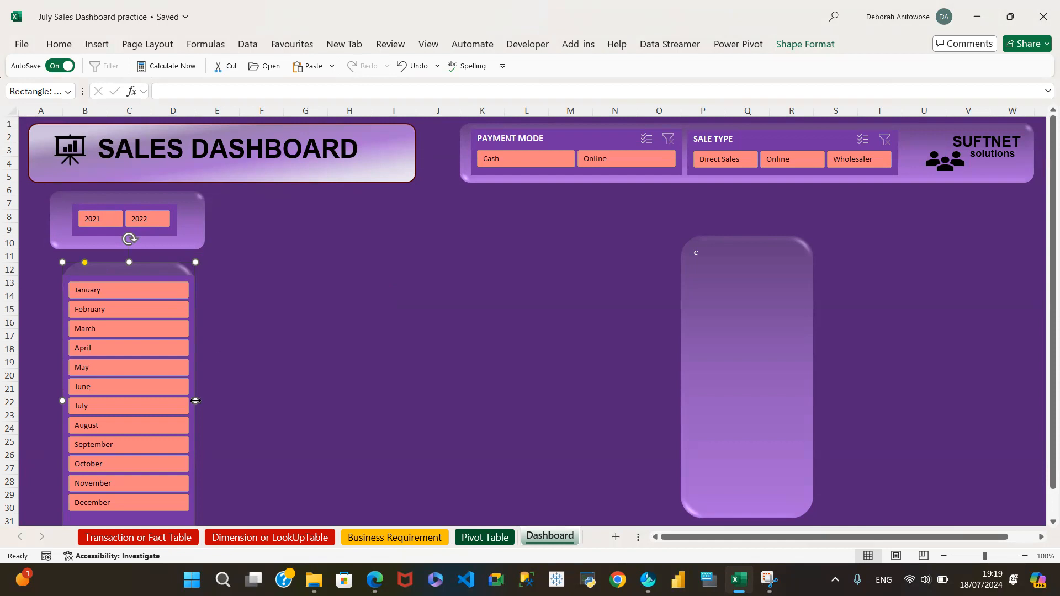
{"action": "left_click_drag", "start_coordinate": [195, 401], "coordinate": [218, 399]}
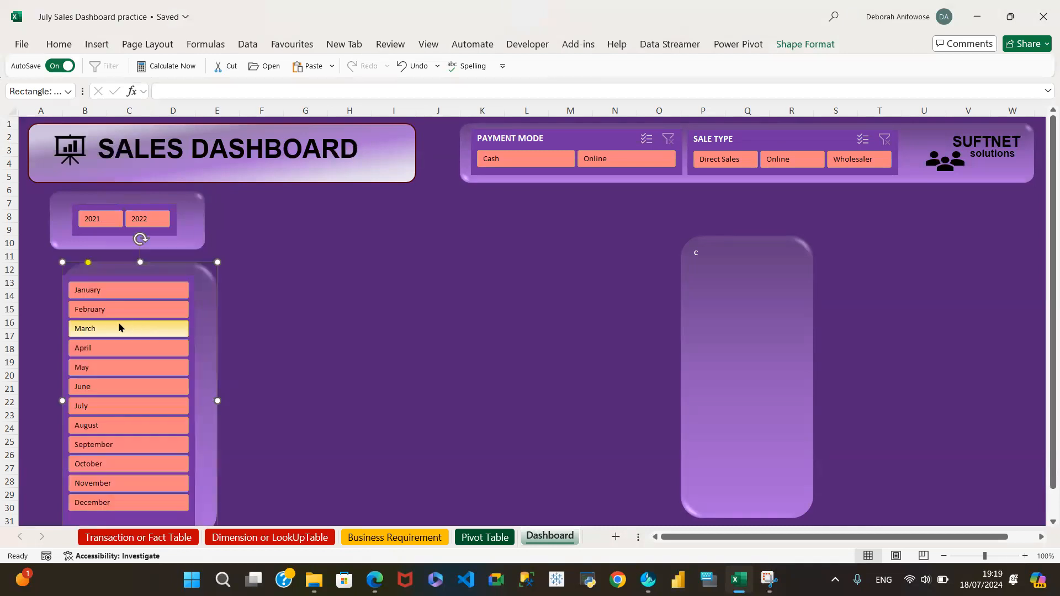
{"action": "left_click_drag", "start_coordinate": [120, 267], "coordinate": [105, 269]}
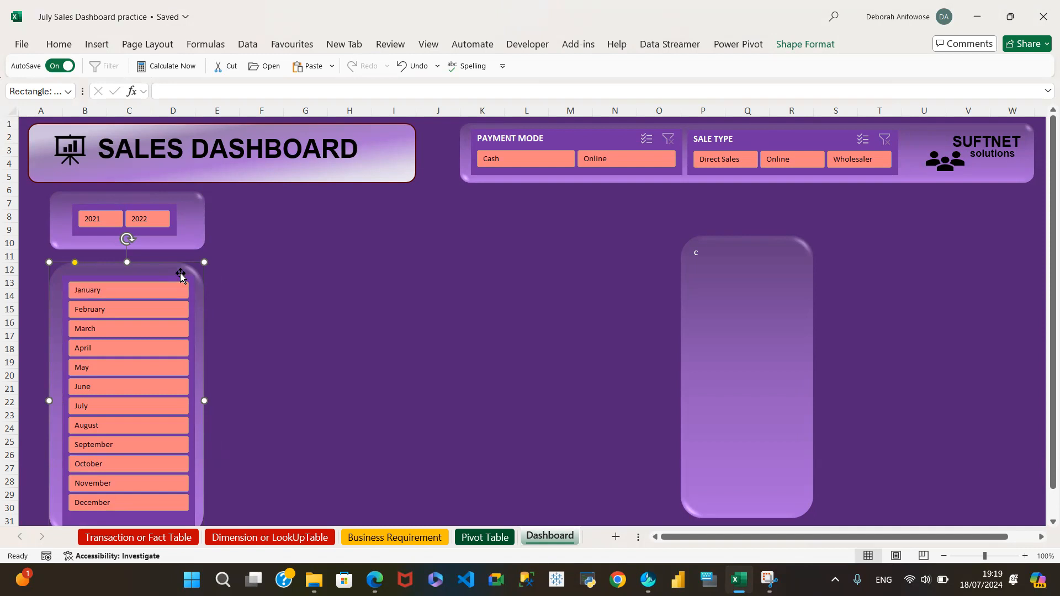
Group the Month slicer with its rounded background panel
{"action": "left_click", "coordinate": [174, 516], "text": "ctrl"}
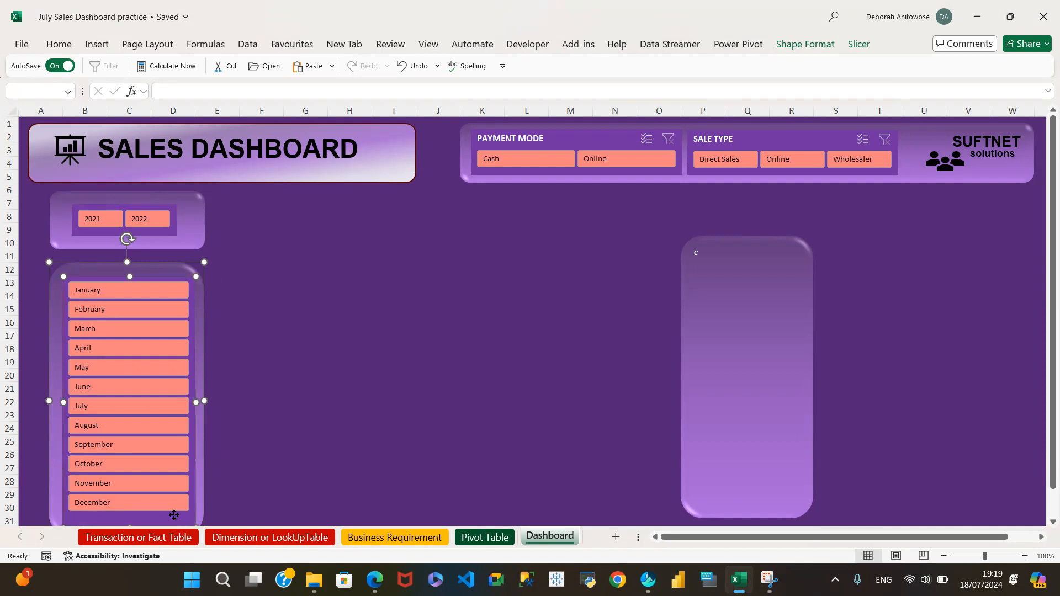
{"action": "right_click", "coordinate": [175, 517]}
{"action": "mouse_move", "coordinate": [292, 319]}
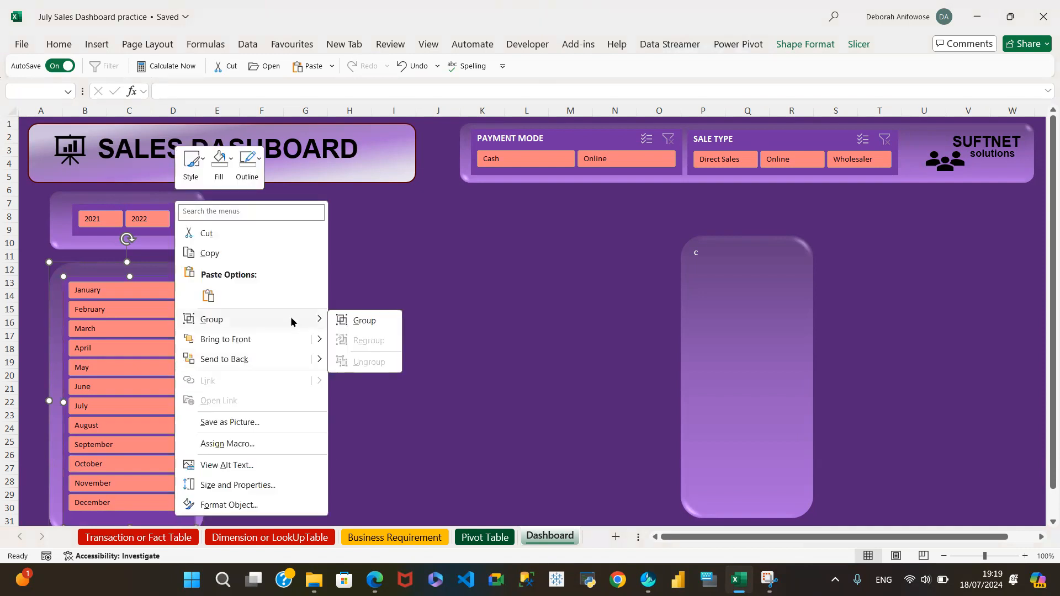
{"action": "left_click", "coordinate": [374, 320]}
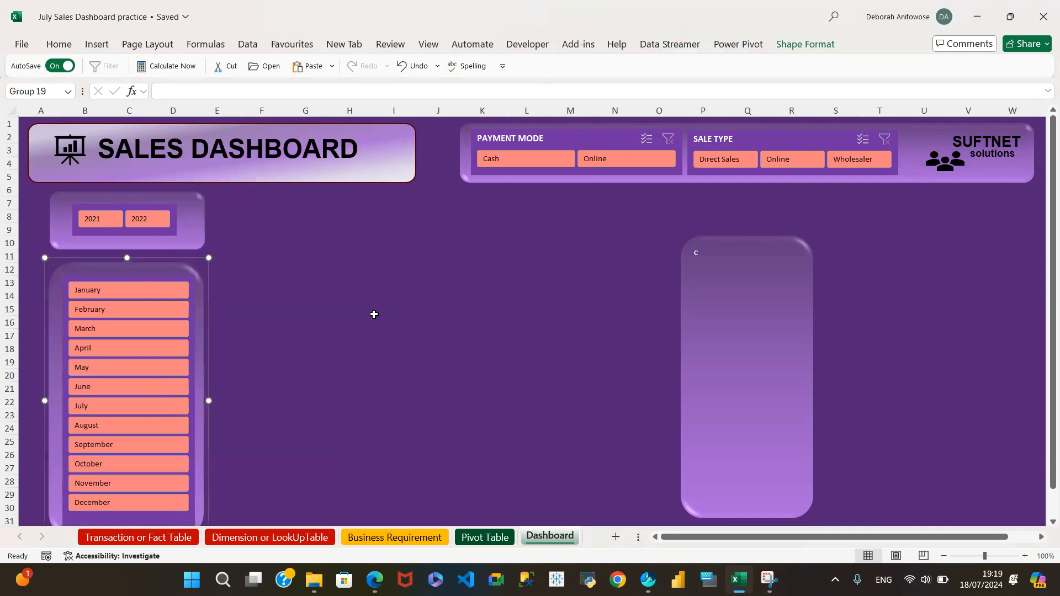
{"action": "left_click", "coordinate": [240, 290]}
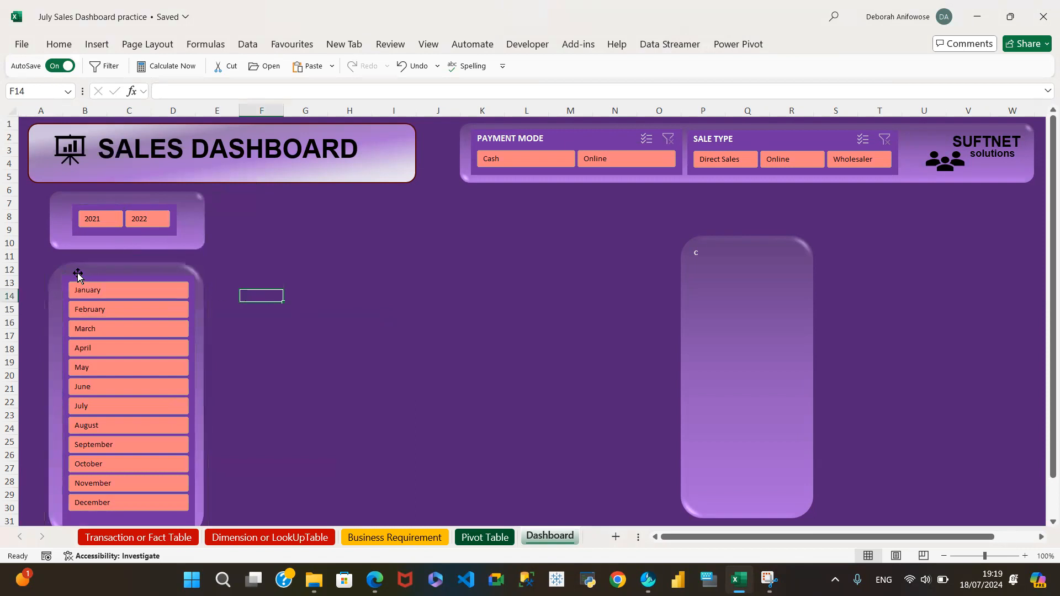
Shift the grouped Month slicer and panel slightly left and down beneath the Year group, leaving nothing selected
{"action": "mouse_move", "coordinate": [78, 272]}
{"action": "left_mouse_down"}
{"action": "mouse_move", "coordinate": [122, 274]}
{"action": "mouse_move", "coordinate": [73, 279]}
{"action": "left_mouse_up"}
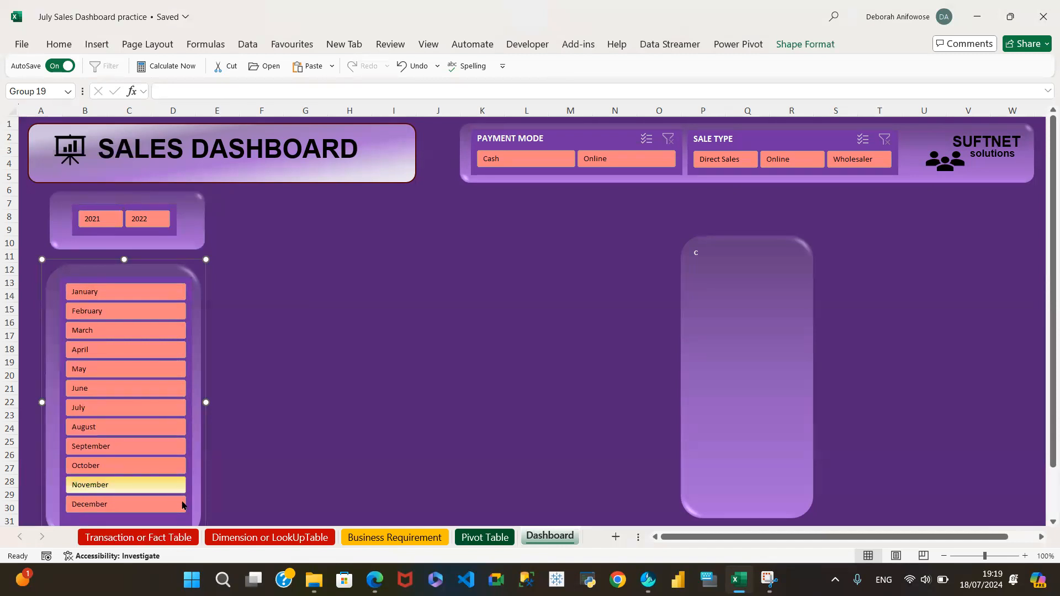
{"action": "left_click", "coordinate": [138, 524]}
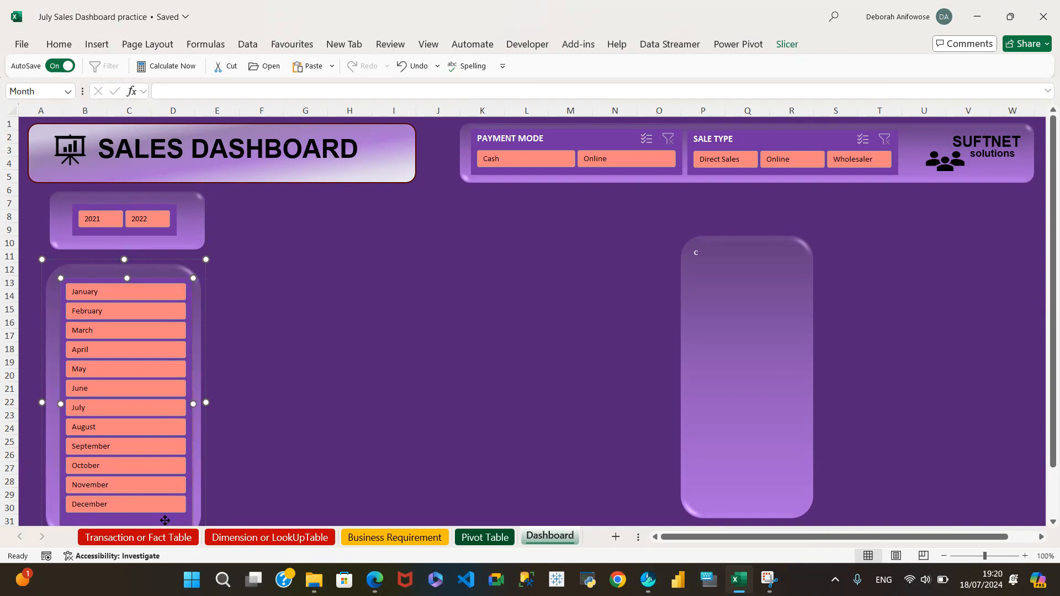
{"action": "left_click", "coordinate": [258, 468]}
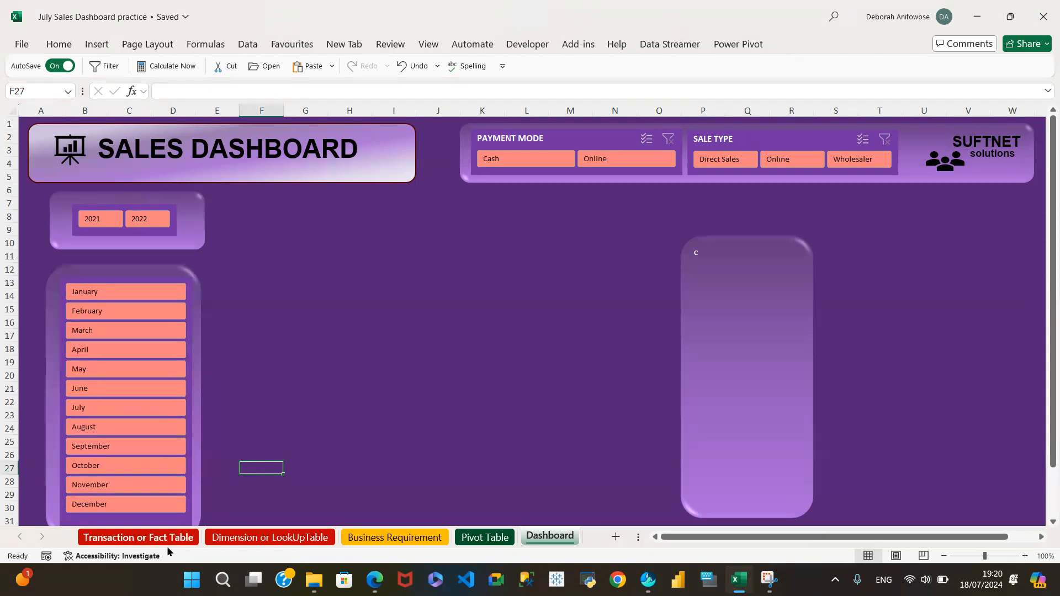
Move the blank rounded panel from columns P–R to columns H–J, beside the Year and Month slicer groups
{"action": "left_click", "coordinate": [158, 517]}
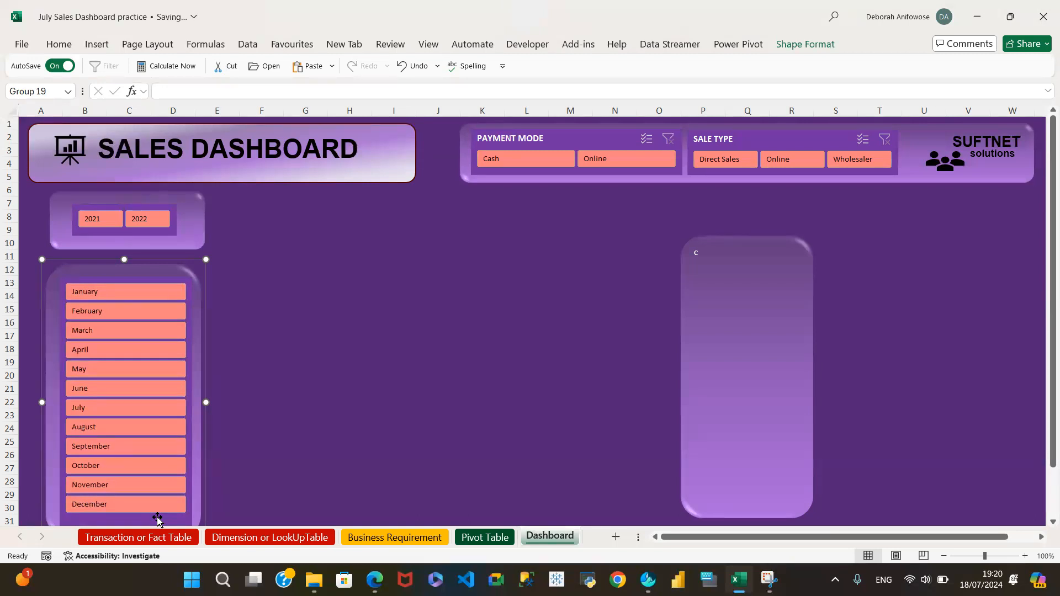
{"action": "left_click", "coordinate": [740, 353]}
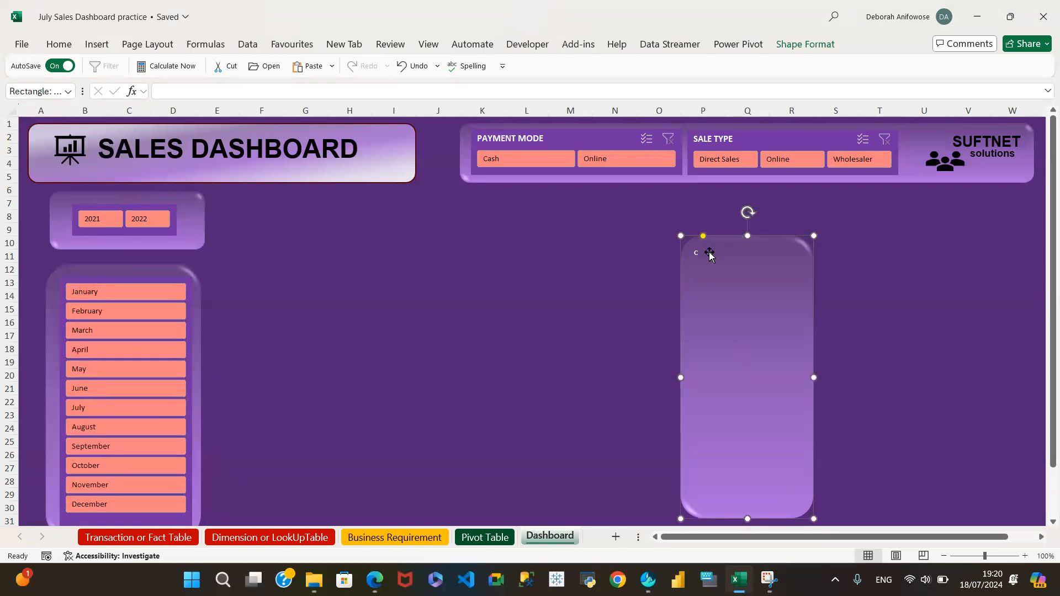
{"action": "left_click_drag", "start_coordinate": [712, 259], "coordinate": [583, 272]}
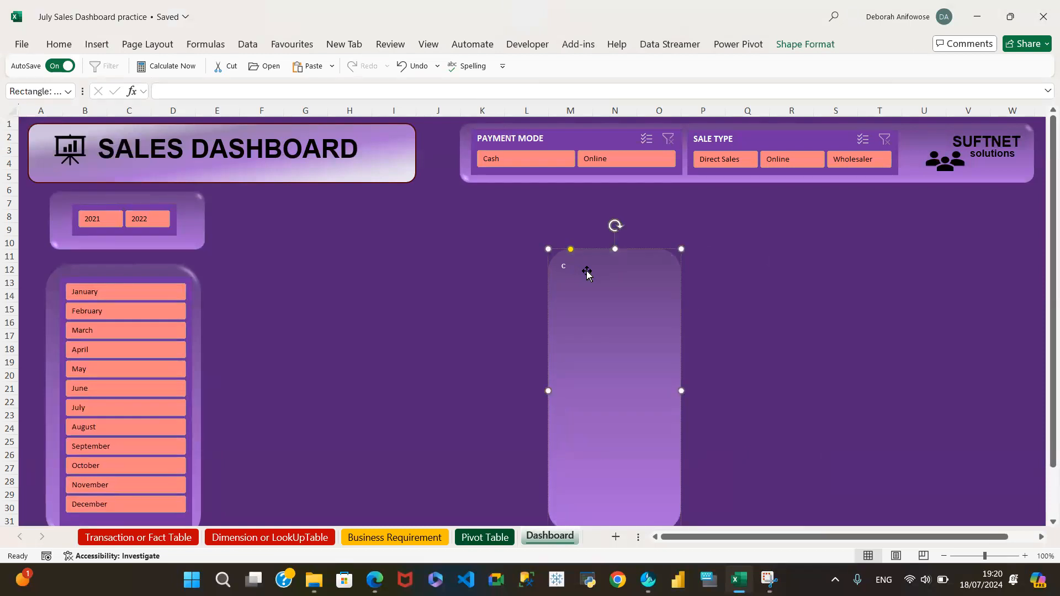
{"action": "left_click_drag", "start_coordinate": [582, 275], "coordinate": [375, 248]}
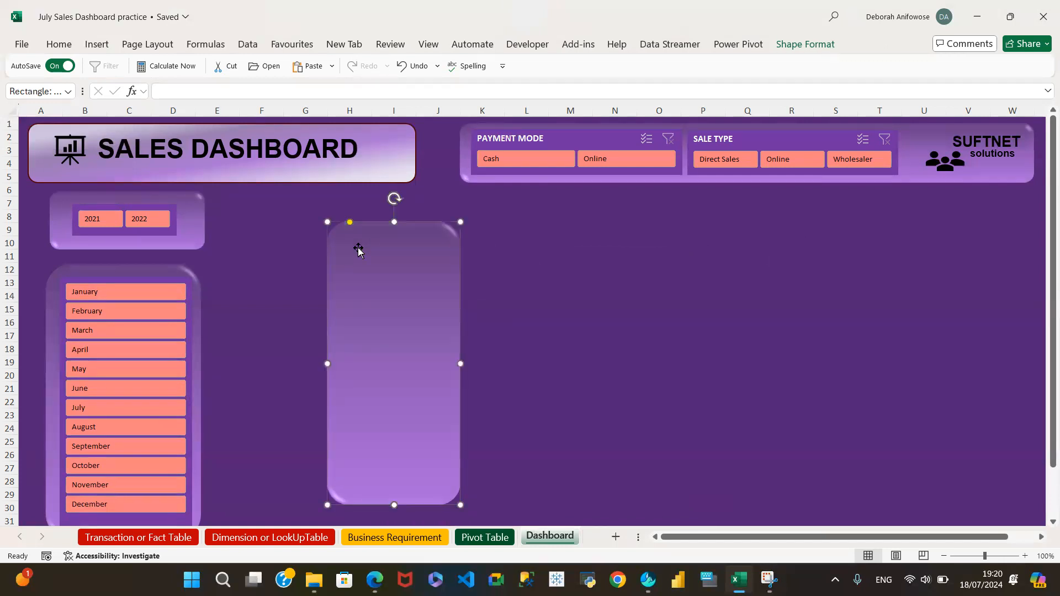
Paste a second copy of the blank rounded panel and place it over columns P–R
{"action": "left_click", "coordinate": [550, 244]}
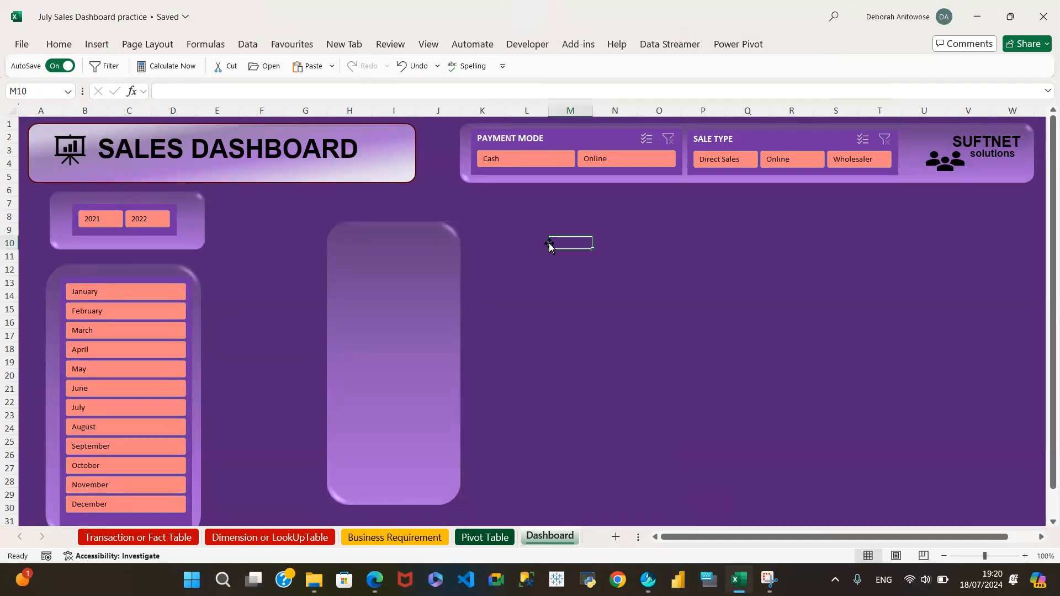
{"action": "key", "text": "ctrl+v"}
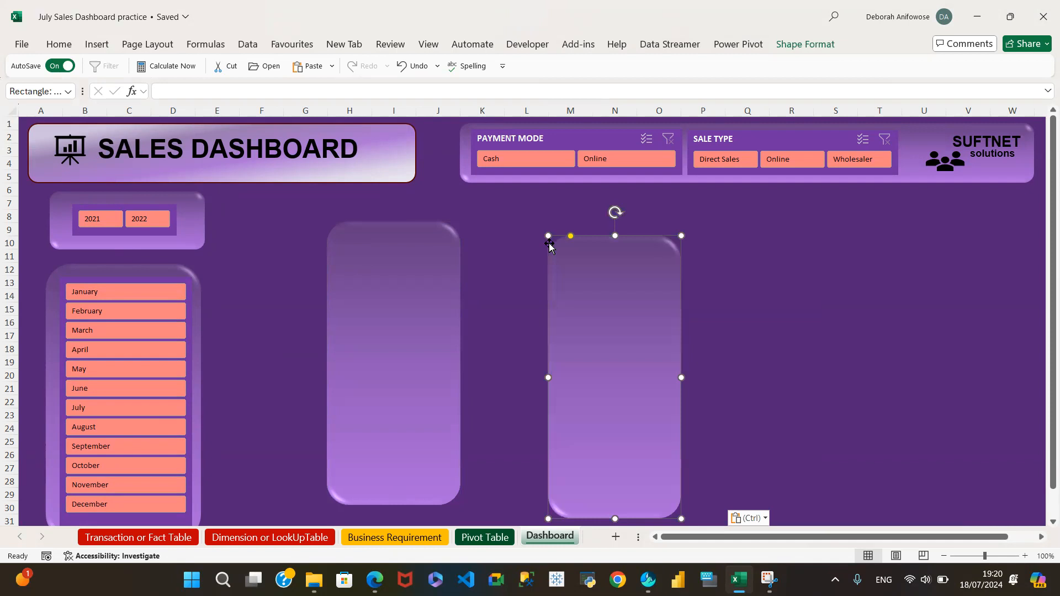
{"action": "left_click_drag", "start_coordinate": [596, 256], "coordinate": [730, 272]}
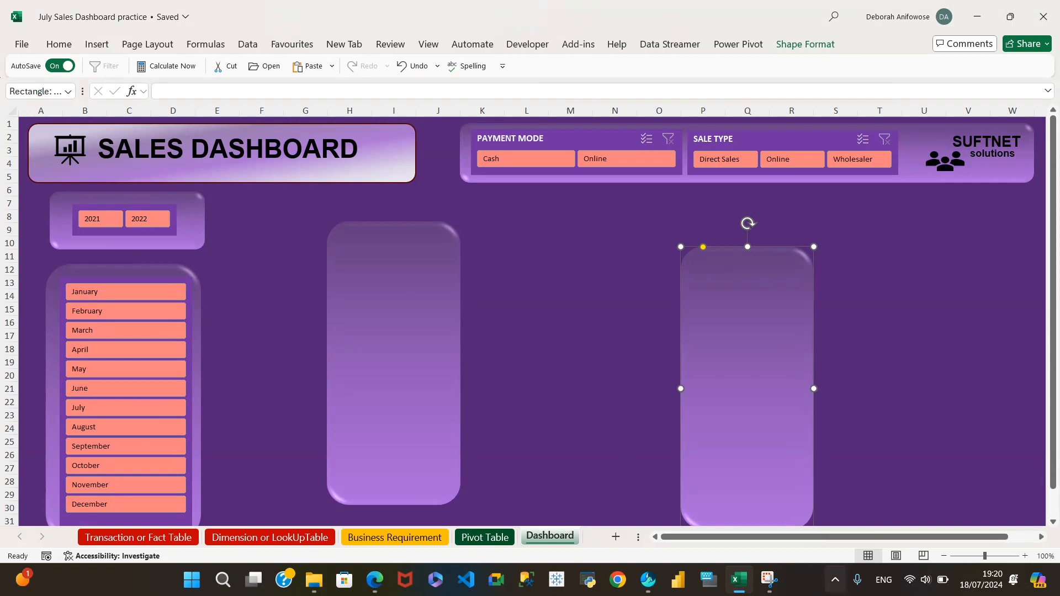
Check the reference dashboard in Snipping Tool, return to the workbook, and paste a third rounded panel between the two existing ones
{"action": "mouse_move", "coordinate": [768, 579]}
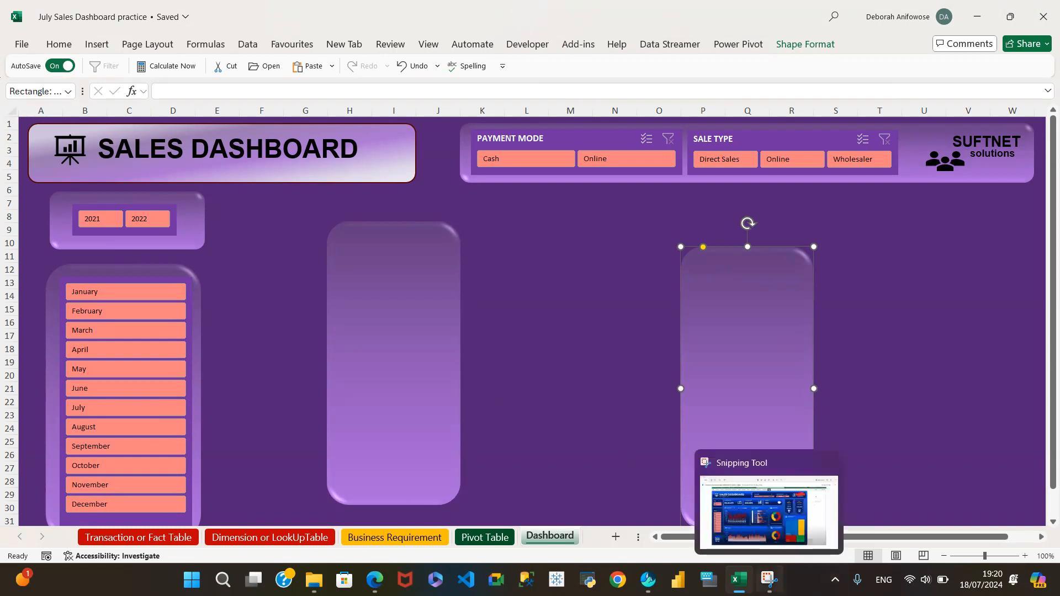
{"action": "left_click", "coordinate": [744, 528]}
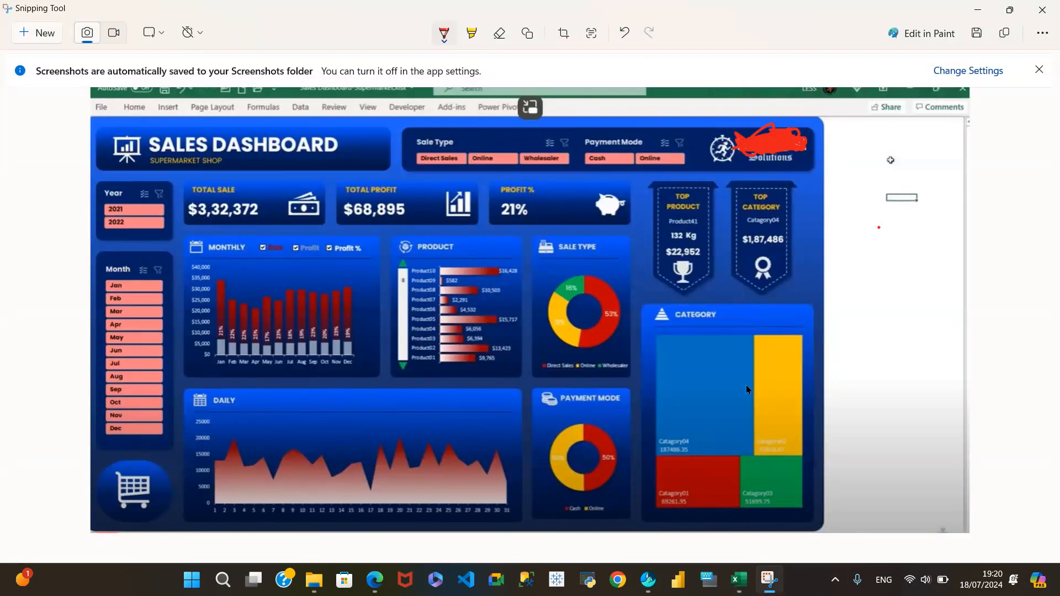
{"action": "mouse_move", "coordinate": [739, 580]}
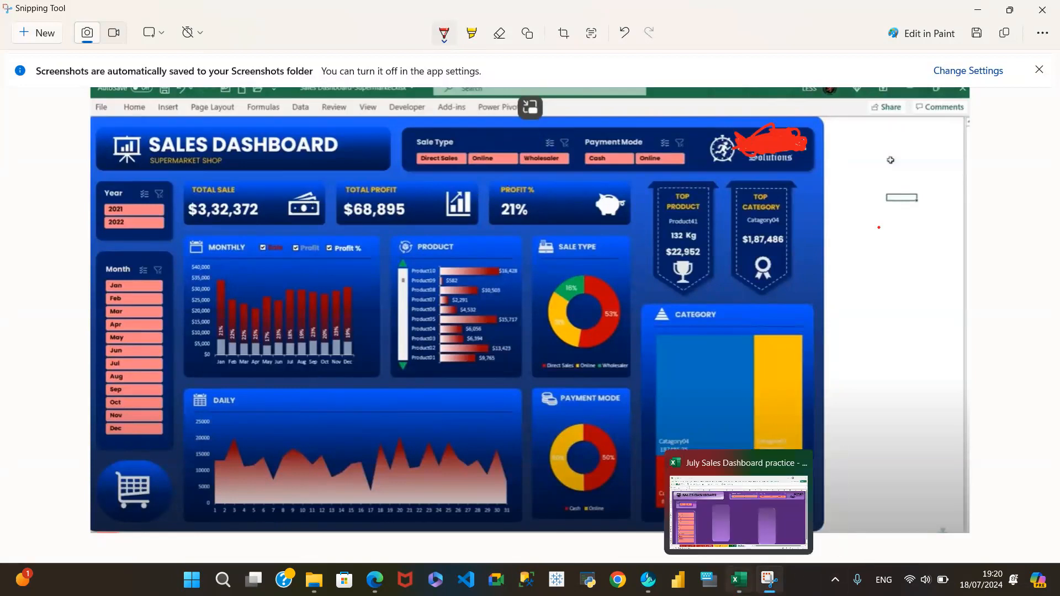
{"action": "left_click", "coordinate": [751, 520]}
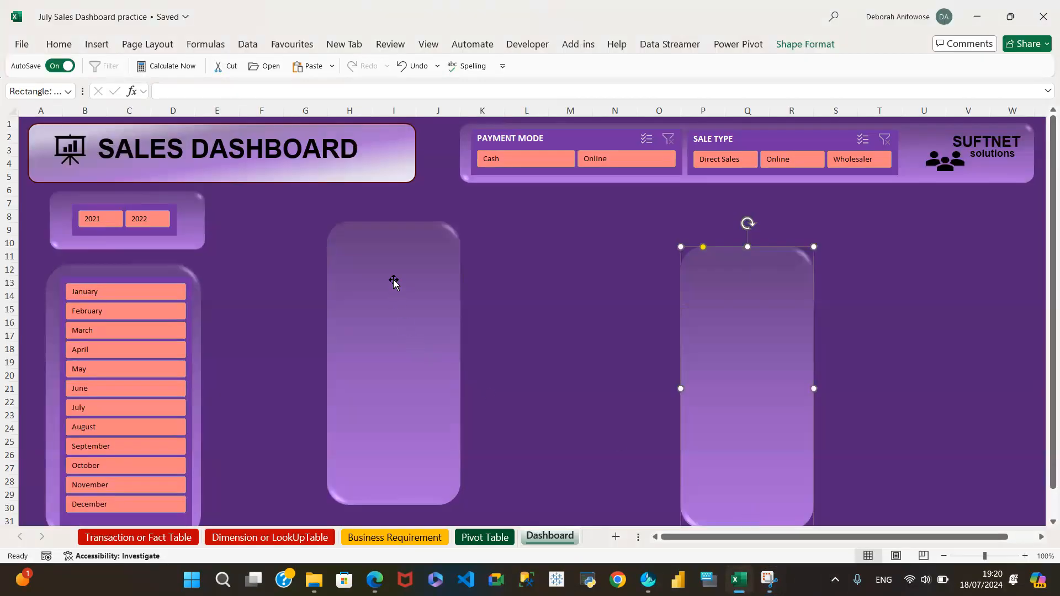
{"action": "left_click", "coordinate": [530, 261]}
{"action": "key", "text": "ctrl+v"}
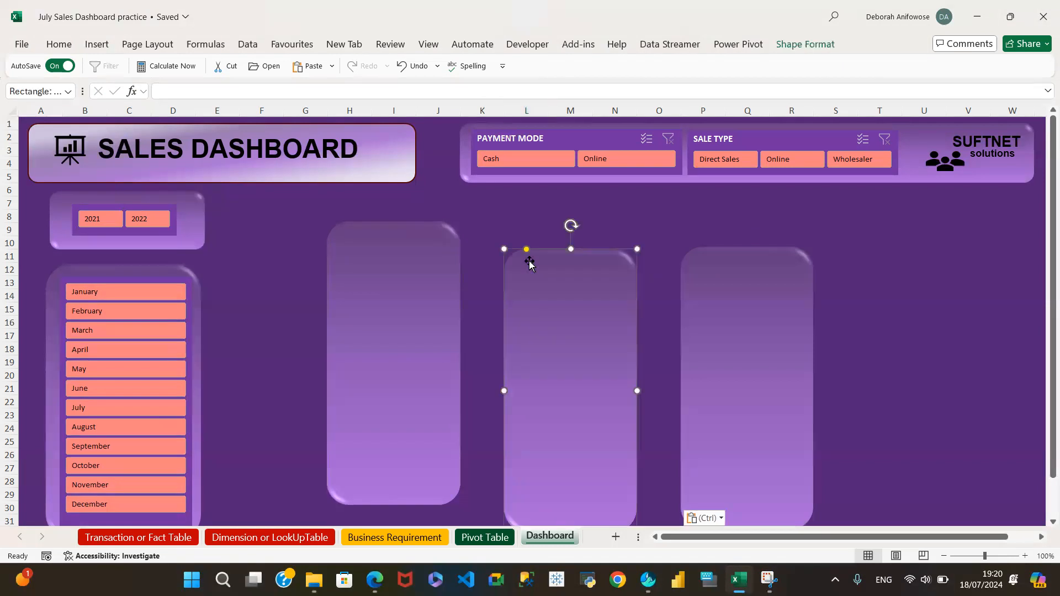
Shorten the panel nearest the slicers to a low card and place it beside the Year panel over columns F–H
{"action": "left_click", "coordinate": [368, 245]}
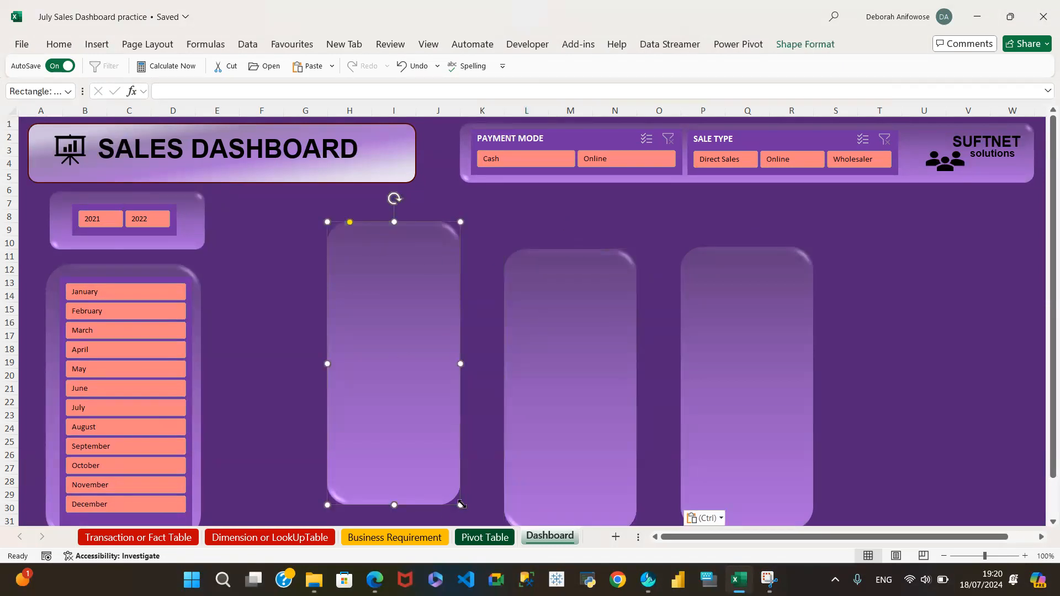
{"action": "left_click_drag", "start_coordinate": [395, 505], "coordinate": [398, 275]}
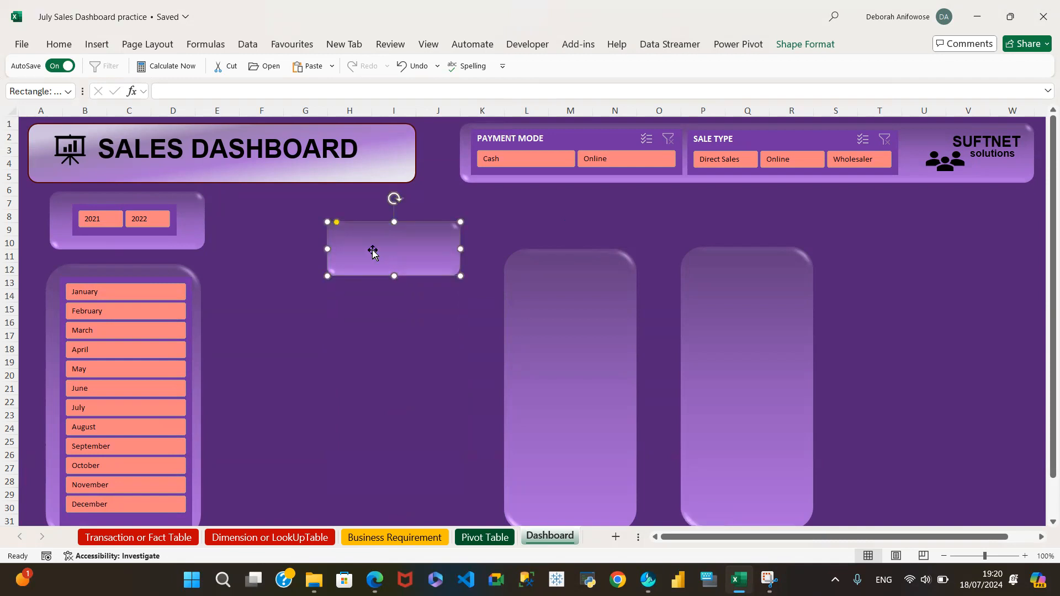
{"action": "left_click_drag", "start_coordinate": [372, 247], "coordinate": [303, 223]}
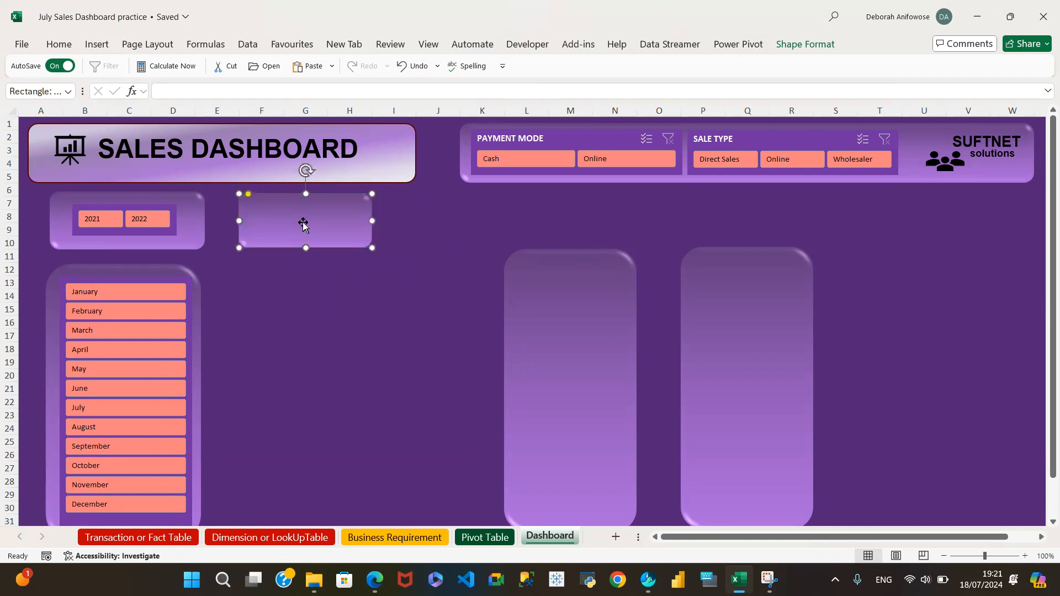
Shorten the middle tall panel to a low card and place it in the Year panel's row over columns J–L
{"action": "left_click", "coordinate": [565, 294]}
{"action": "left_click_drag", "start_coordinate": [566, 296], "coordinate": [559, 265]}
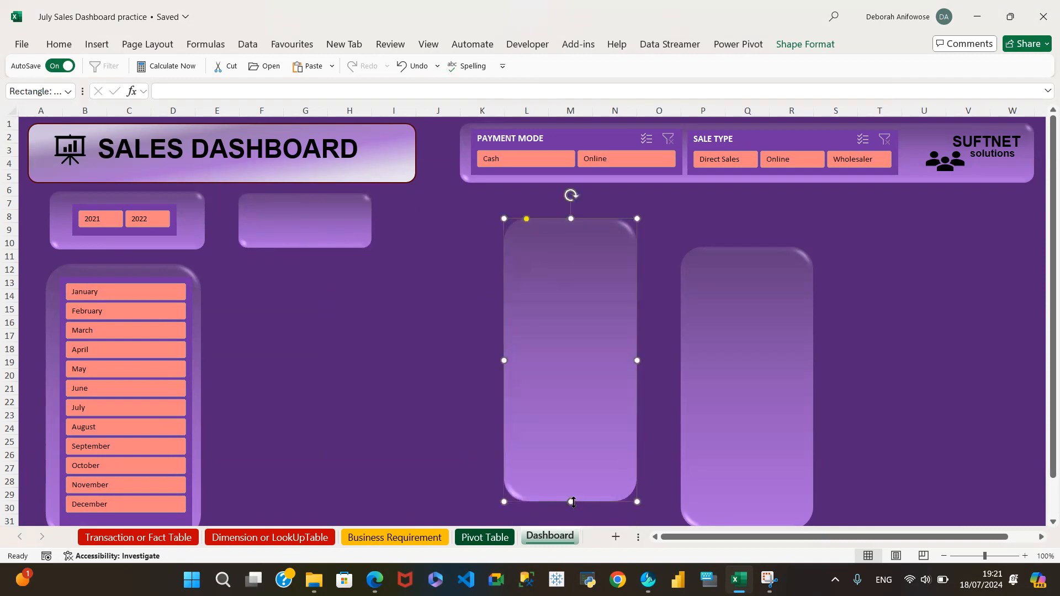
{"action": "left_click_drag", "start_coordinate": [571, 502], "coordinate": [485, 221]}
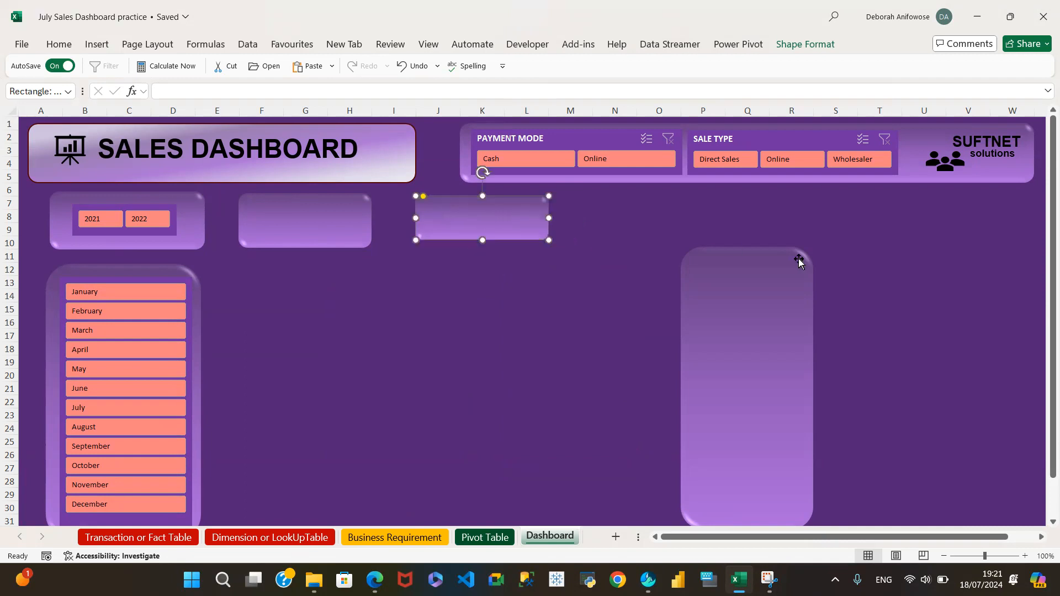
Move the remaining tall panel up to row 7 over columns N–P and shorten it to a low card
{"action": "left_click", "coordinate": [750, 255]}
{"action": "left_click_drag", "start_coordinate": [750, 255], "coordinate": [665, 203]}
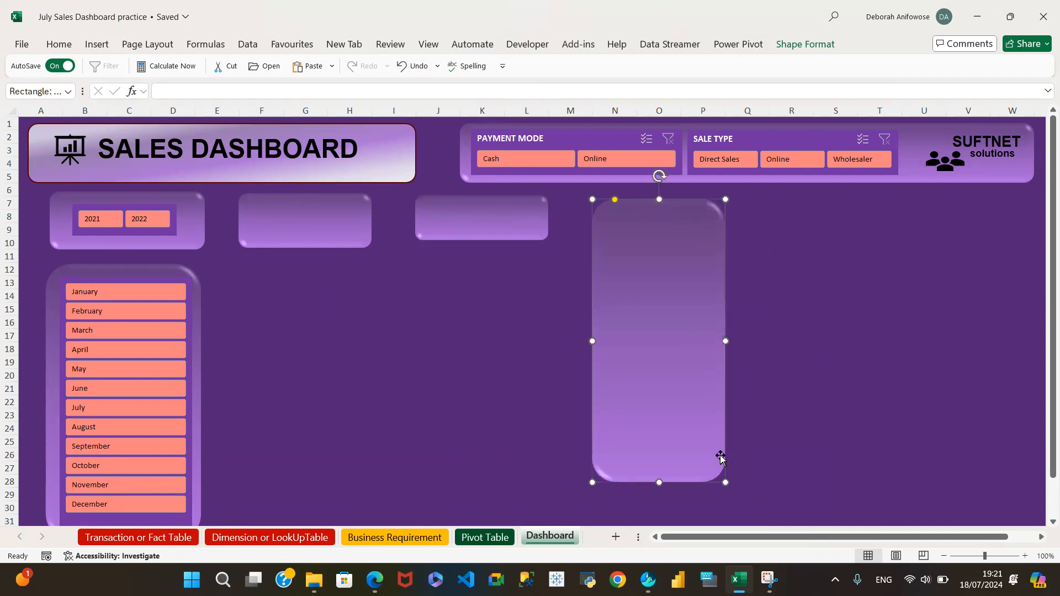
{"action": "left_click_drag", "start_coordinate": [662, 485], "coordinate": [684, 248]}
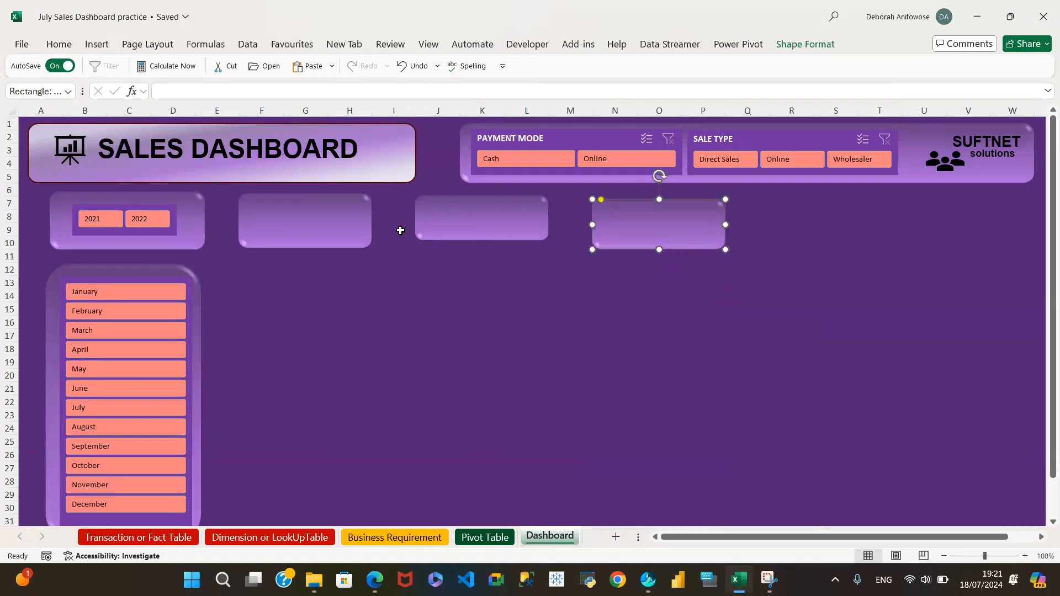
Check the first blank card's size and set the second card's height to 2.05 cm to match
{"action": "left_click", "coordinate": [336, 221]}
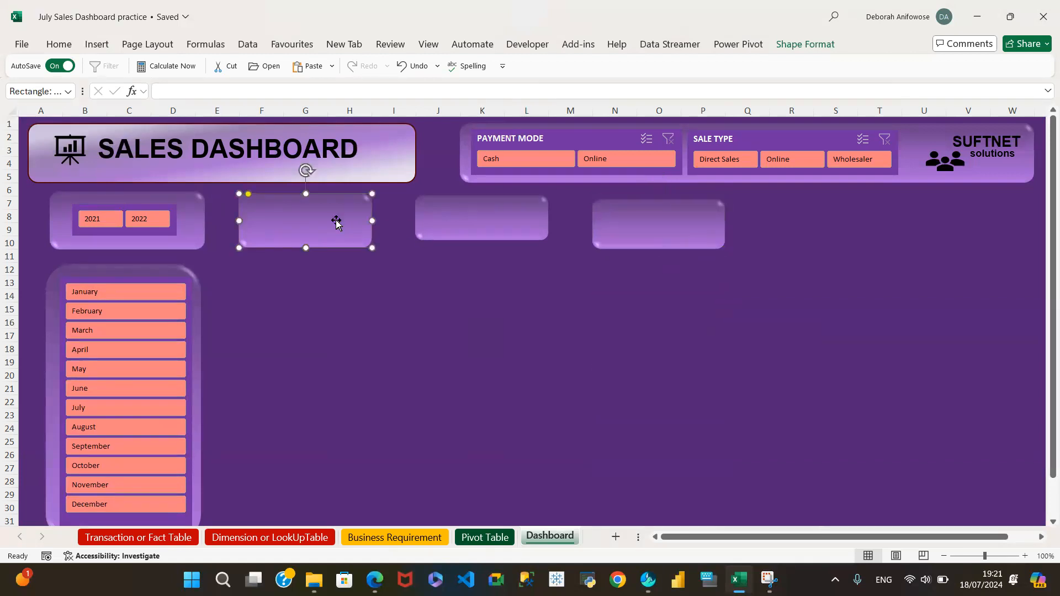
{"action": "left_click", "coordinate": [810, 47]}
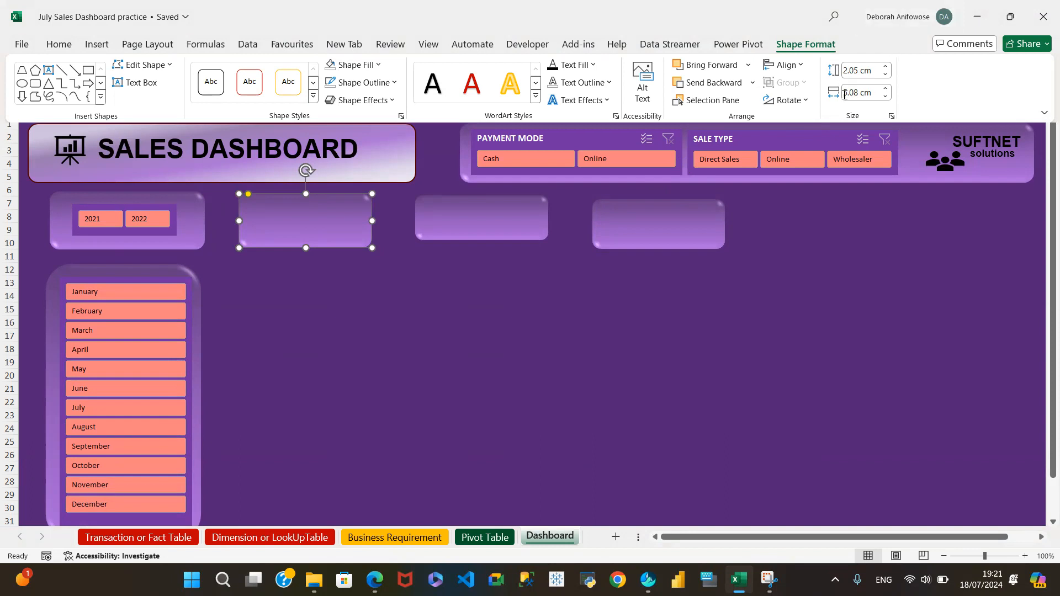
{"action": "key", "text": "ctrl+F1"}
{"action": "left_click", "coordinate": [527, 210]}
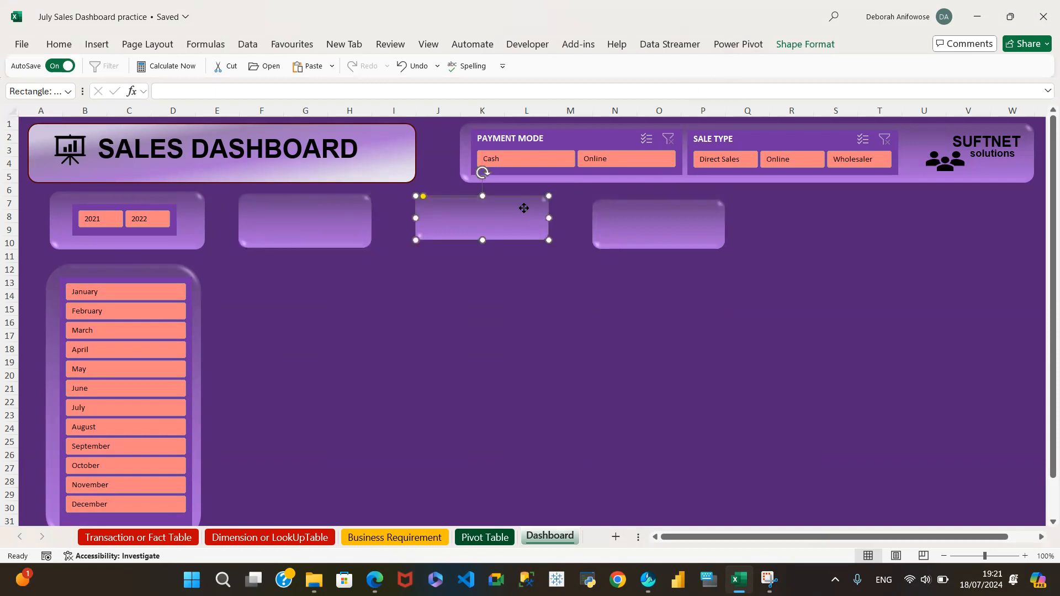
{"action": "left_click", "coordinate": [806, 45]}
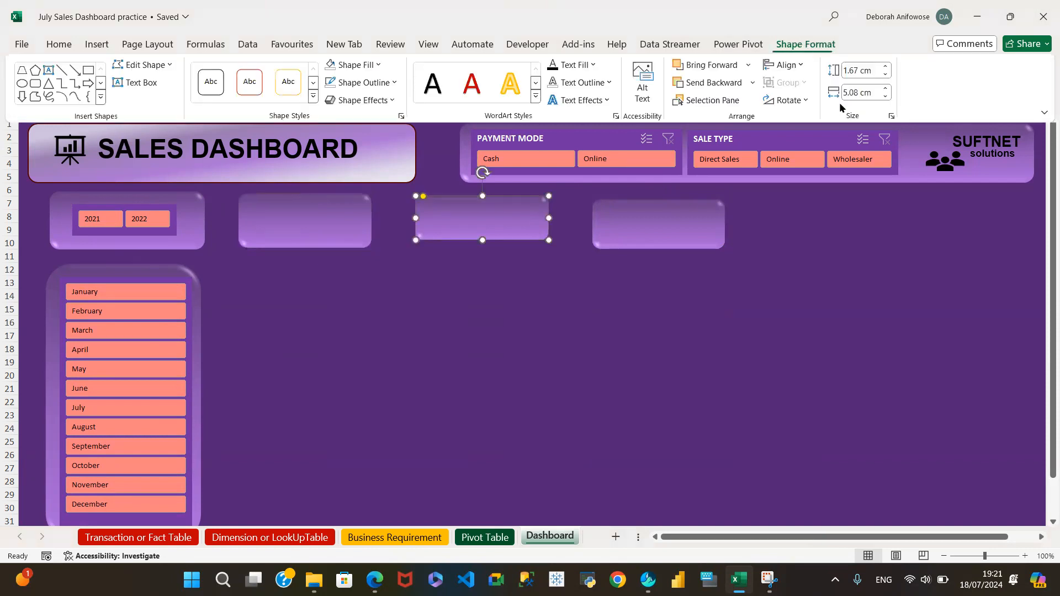
{"action": "left_click", "coordinate": [855, 70]}
{"action": "type", "text": "2.05cm"}
{"action": "left_click", "coordinate": [873, 95]}
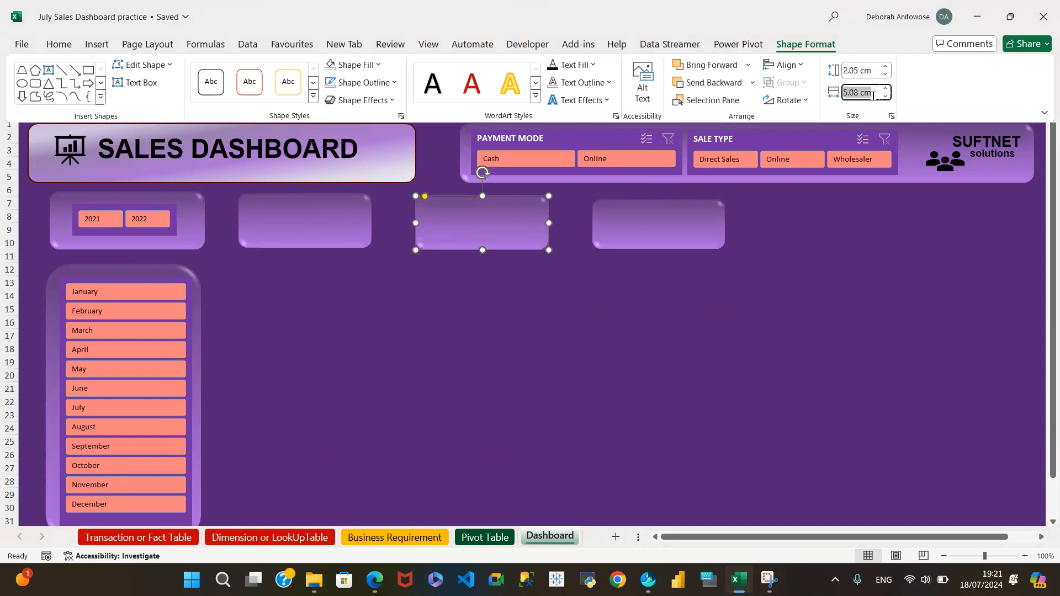
Set the third blank card's height to 2.05 cm
{"action": "left_click", "coordinate": [626, 210]}
{"action": "left_click", "coordinate": [683, 219]}
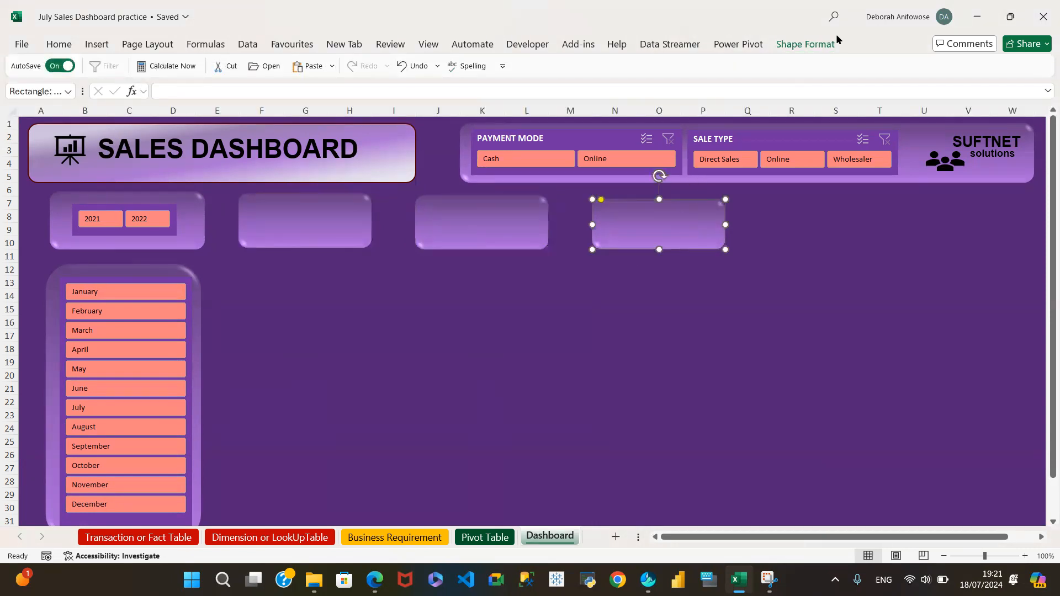
{"action": "left_click", "coordinate": [819, 47]}
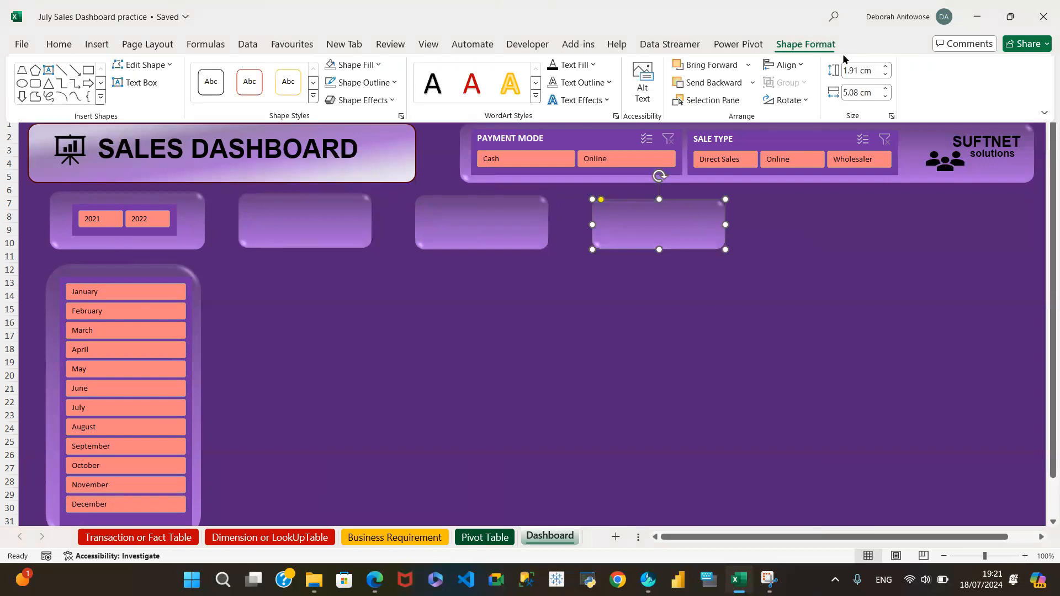
{"action": "left_click", "coordinate": [855, 70]}
{"action": "type", "text": "2.05cm"}
{"action": "key", "text": "Tab"}
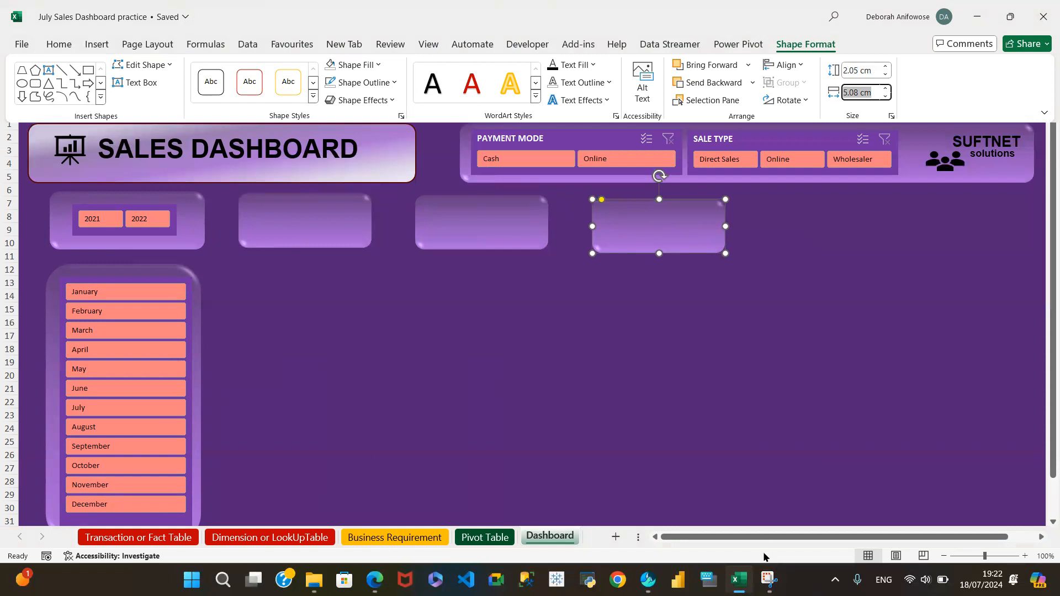
Consult the reference dashboard in Snipping Tool, return to the workbook, and shift the third card to columns P–R and the second card beside it
{"action": "mouse_move", "coordinate": [768, 579]}
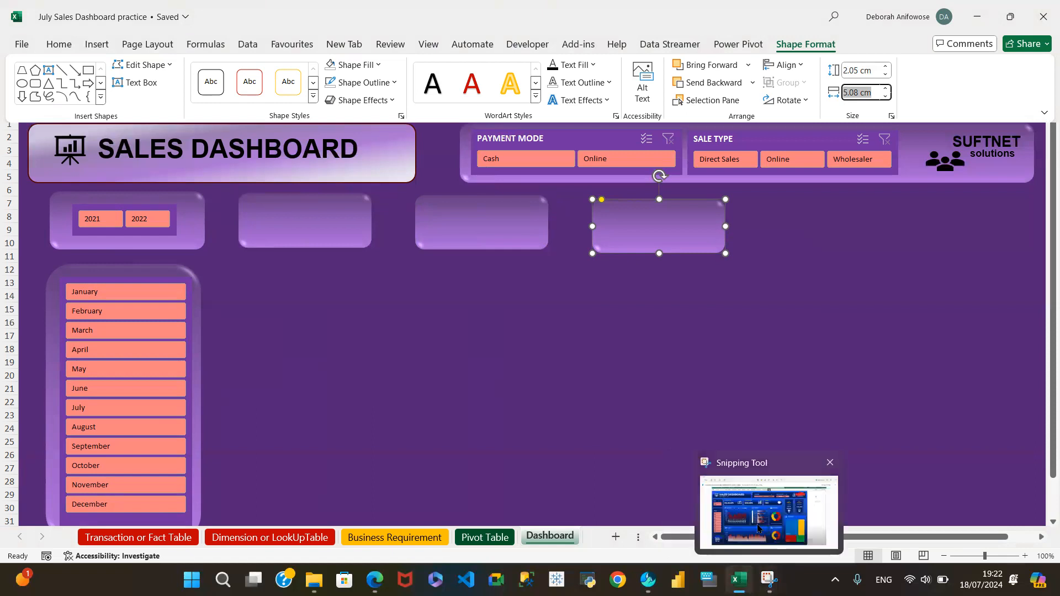
{"action": "left_click", "coordinate": [758, 525]}
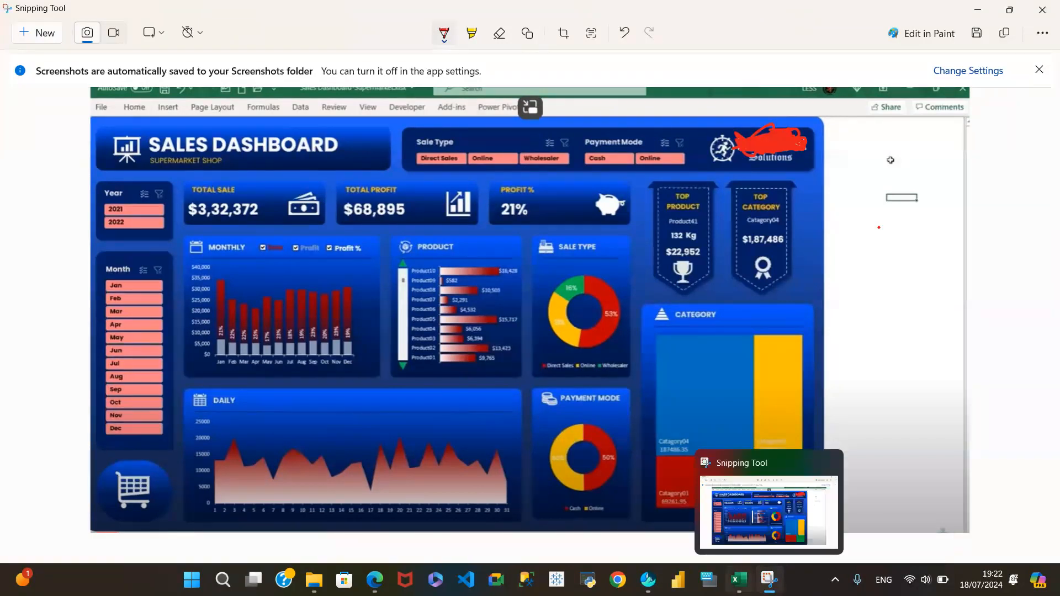
{"action": "mouse_move", "coordinate": [738, 580]}
{"action": "left_click", "coordinate": [735, 515]}
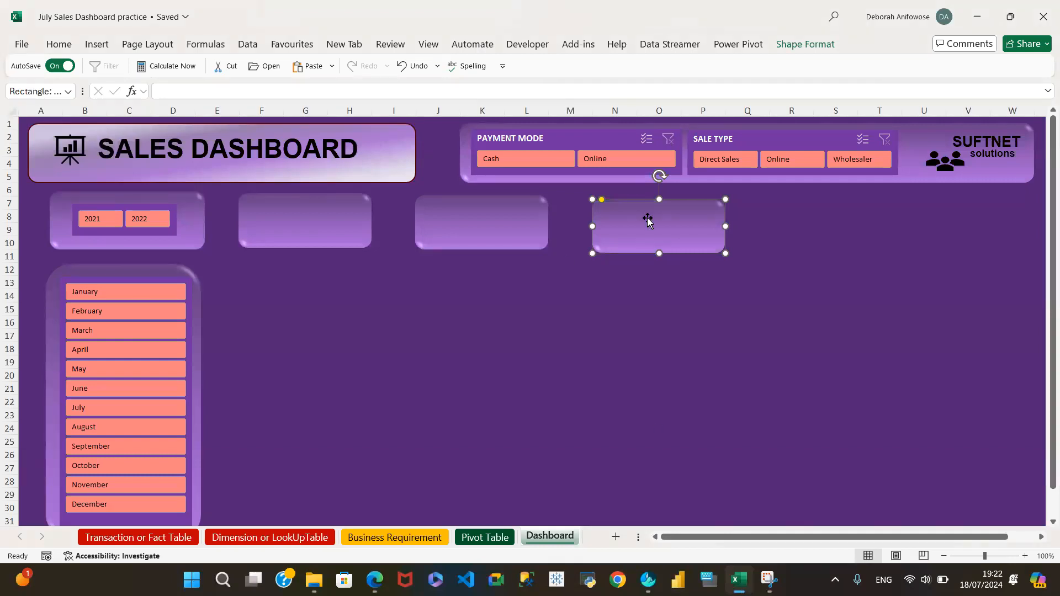
{"action": "left_click_drag", "start_coordinate": [648, 221], "coordinate": [737, 217]}
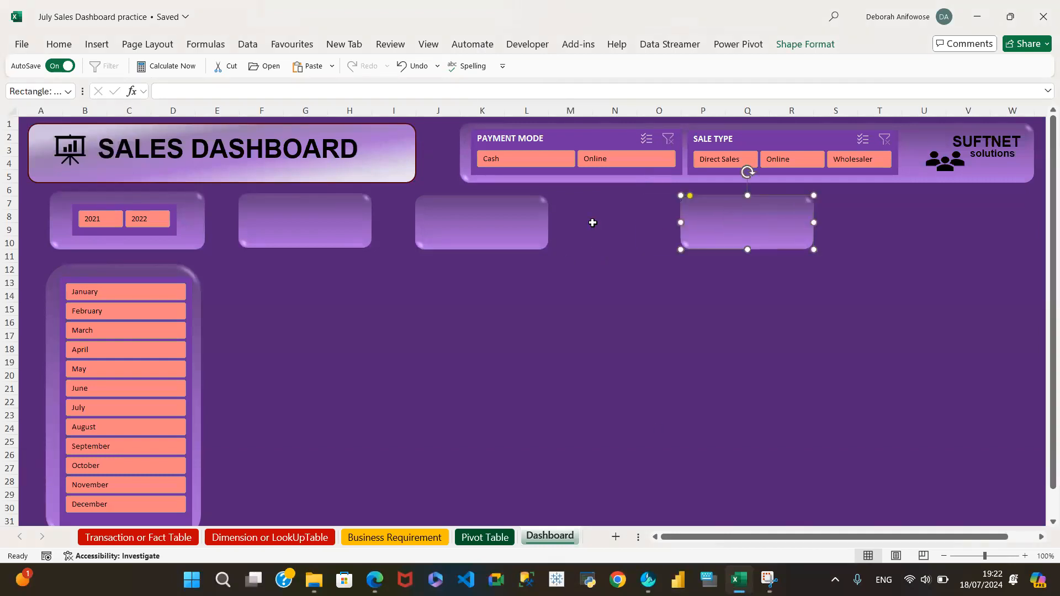
{"action": "left_click_drag", "start_coordinate": [552, 207], "coordinate": [594, 214]}
Widen the first blank card so it spans columns F–I
{"action": "left_click", "coordinate": [259, 220]}
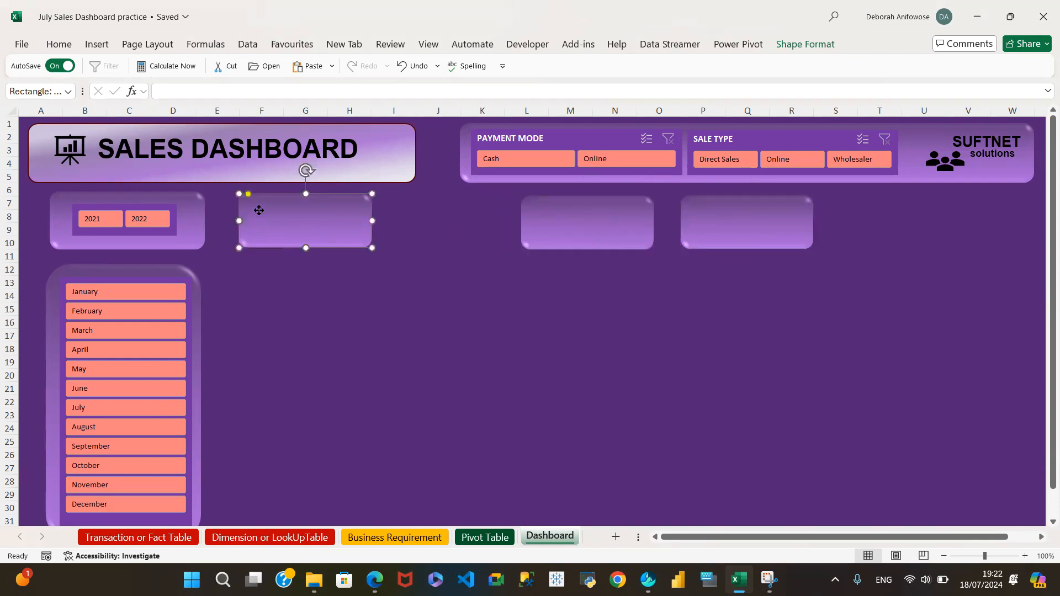
{"action": "left_click_drag", "start_coordinate": [373, 220], "coordinate": [422, 221]}
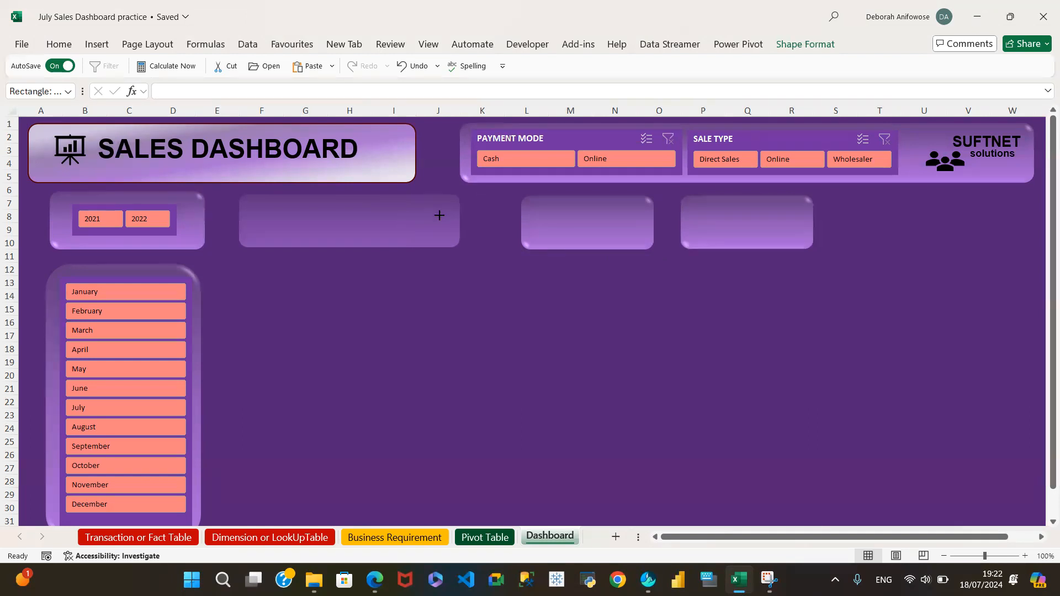
{"action": "left_click_drag", "start_coordinate": [422, 220], "coordinate": [423, 220]}
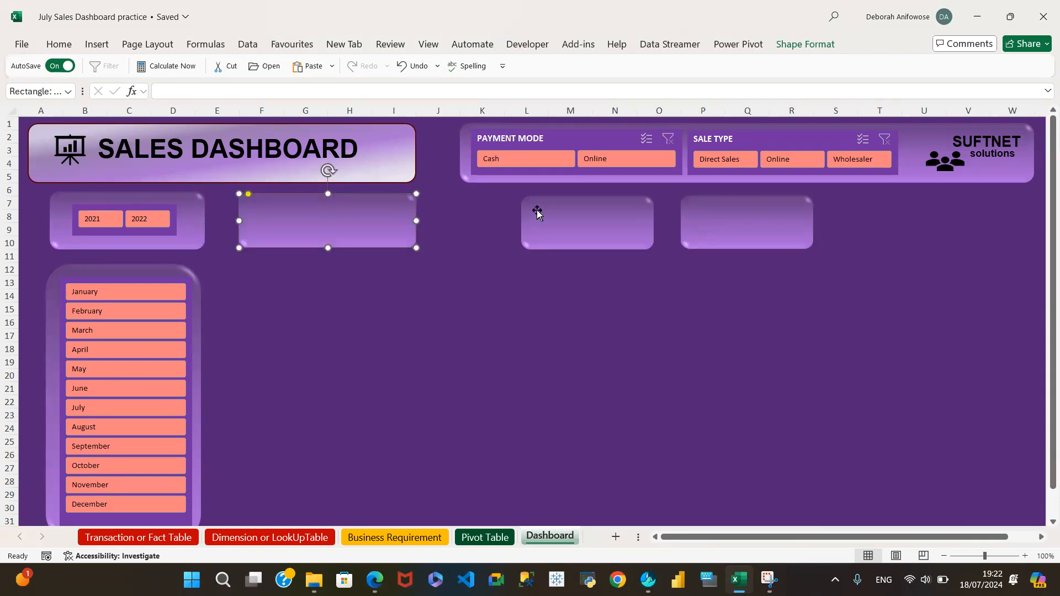
Move the second blank card closer to the first, starting at column J, and check the first card's width
{"action": "left_click", "coordinate": [536, 213]}
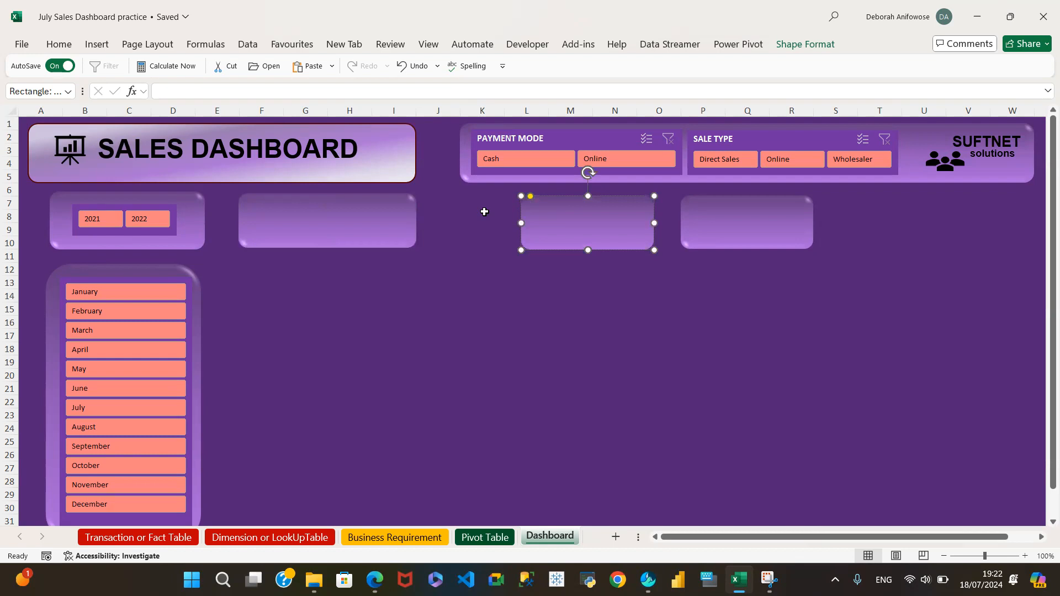
{"action": "left_click_drag", "start_coordinate": [565, 198], "coordinate": [484, 193]}
{"action": "left_click", "coordinate": [367, 210]}
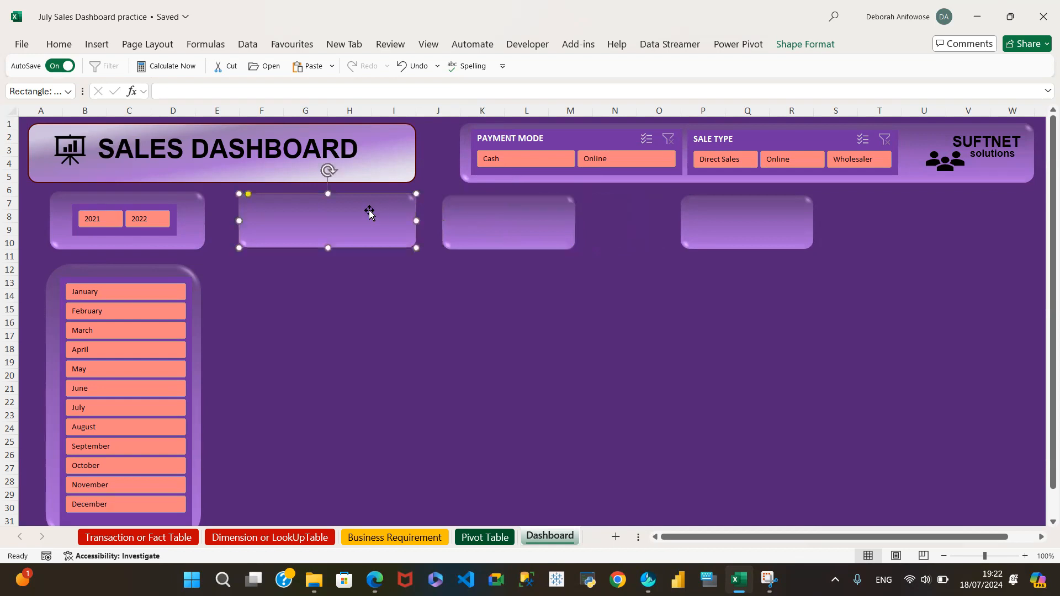
{"action": "left_click", "coordinate": [818, 48]}
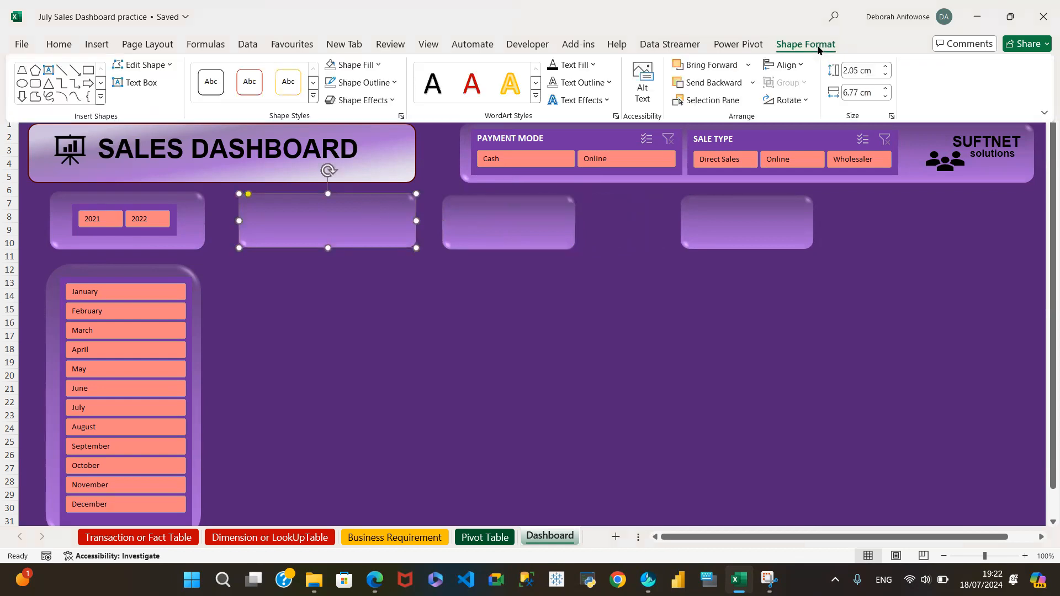
Set the second blank card's width to 6.77 cm to match the first card
{"action": "left_click", "coordinate": [555, 209]}
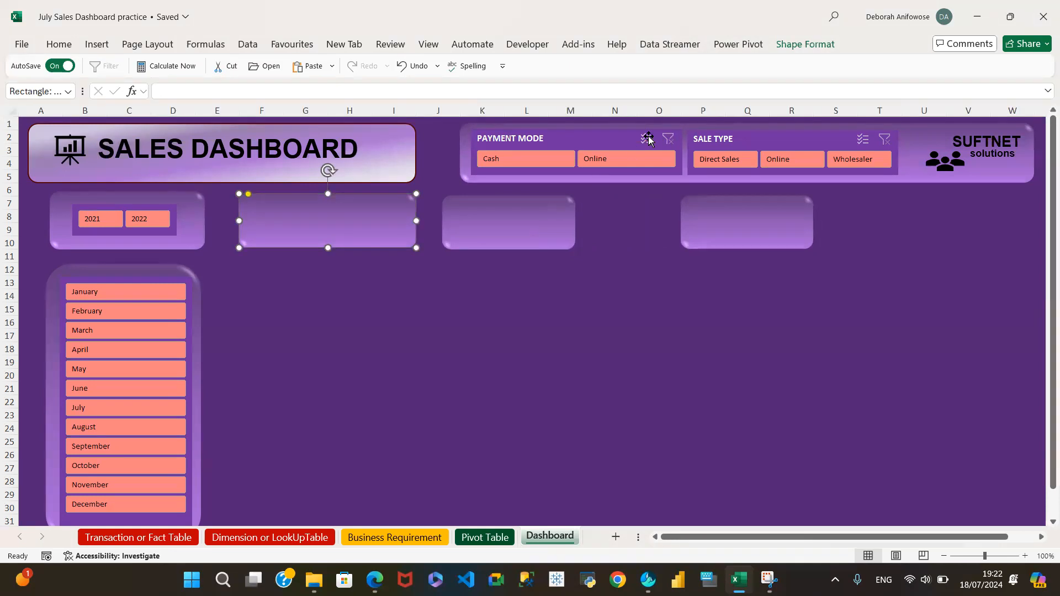
{"action": "left_click", "coordinate": [563, 224]}
{"action": "left_click", "coordinate": [821, 51]}
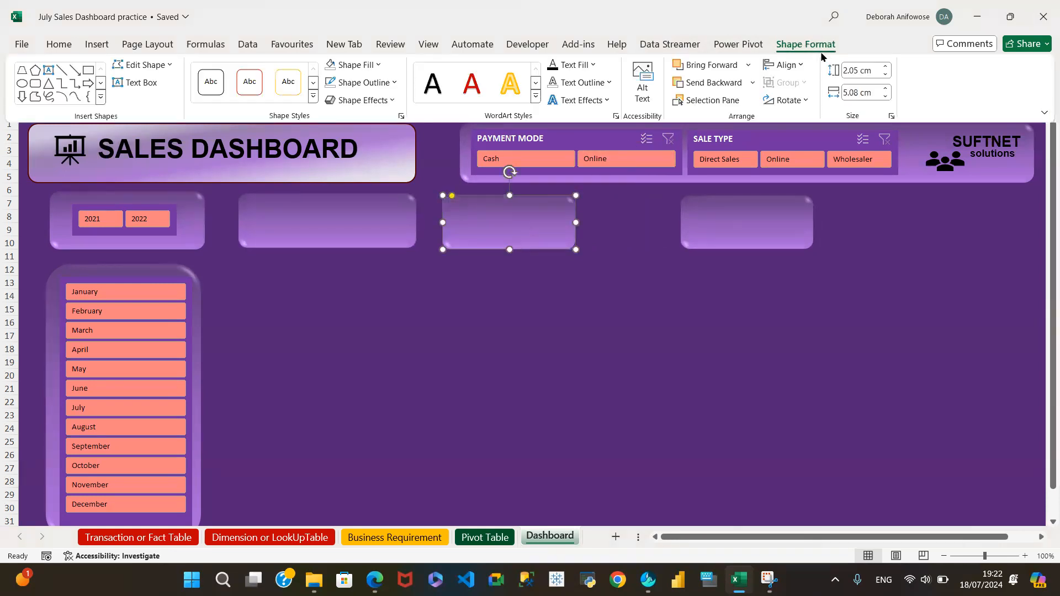
{"action": "left_click", "coordinate": [862, 92]}
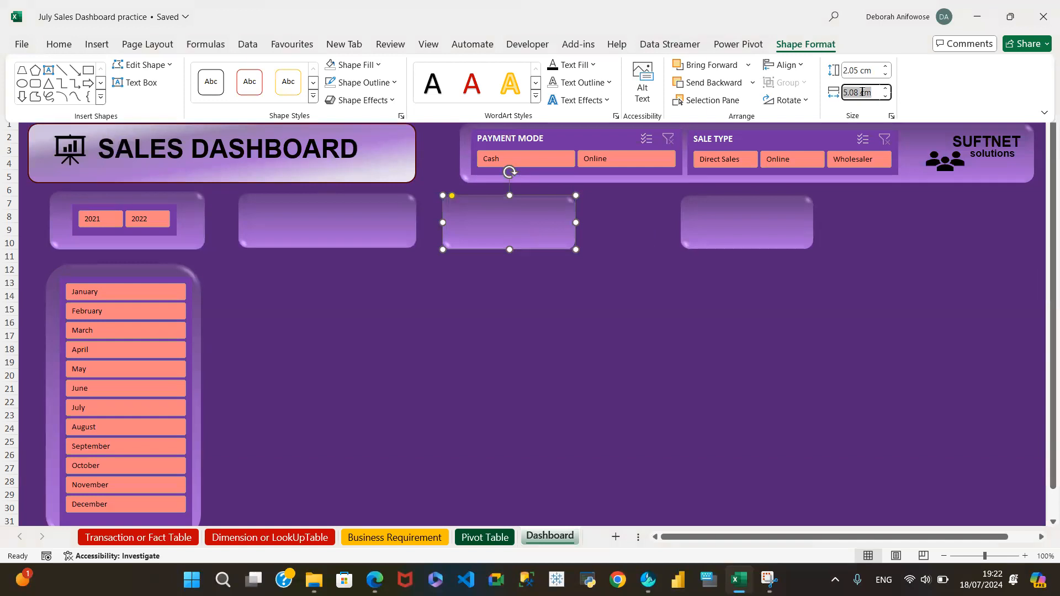
{"action": "type", "text": "6.77cm"}
{"action": "key", "text": "Return"}
Set the third blank card's width to 6.77 cm and check its size
{"action": "left_click", "coordinate": [719, 227]}
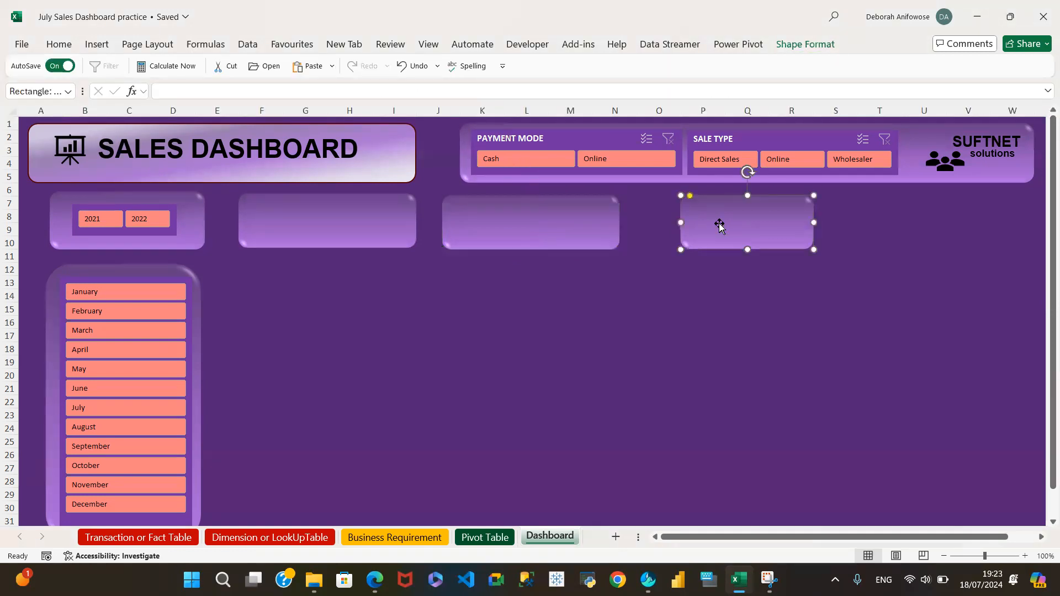
{"action": "left_click", "coordinate": [796, 49]}
{"action": "left_click", "coordinate": [852, 94]}
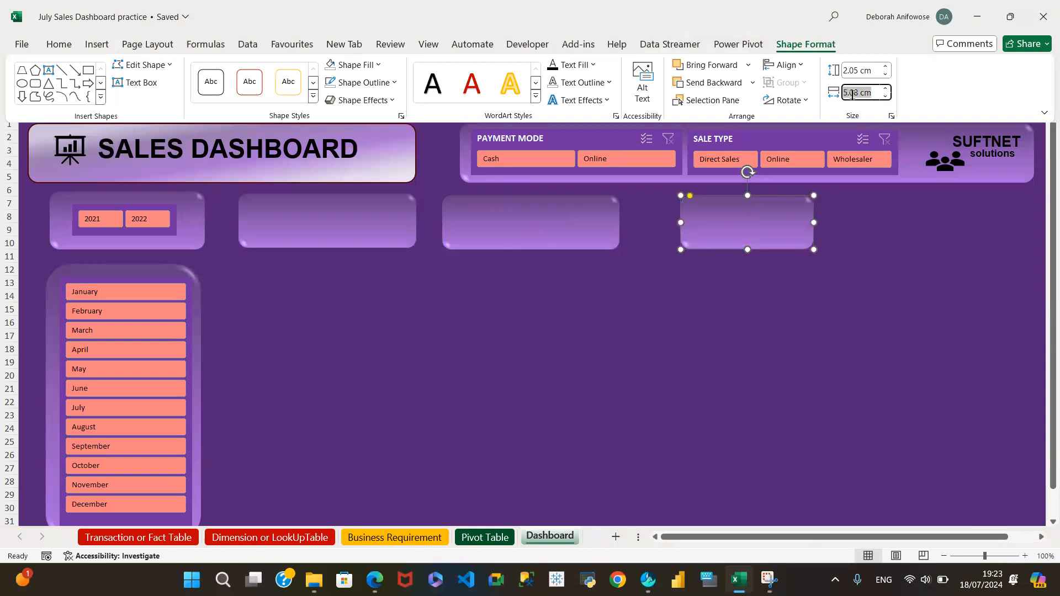
{"action": "type", "text": "6.77cm"}
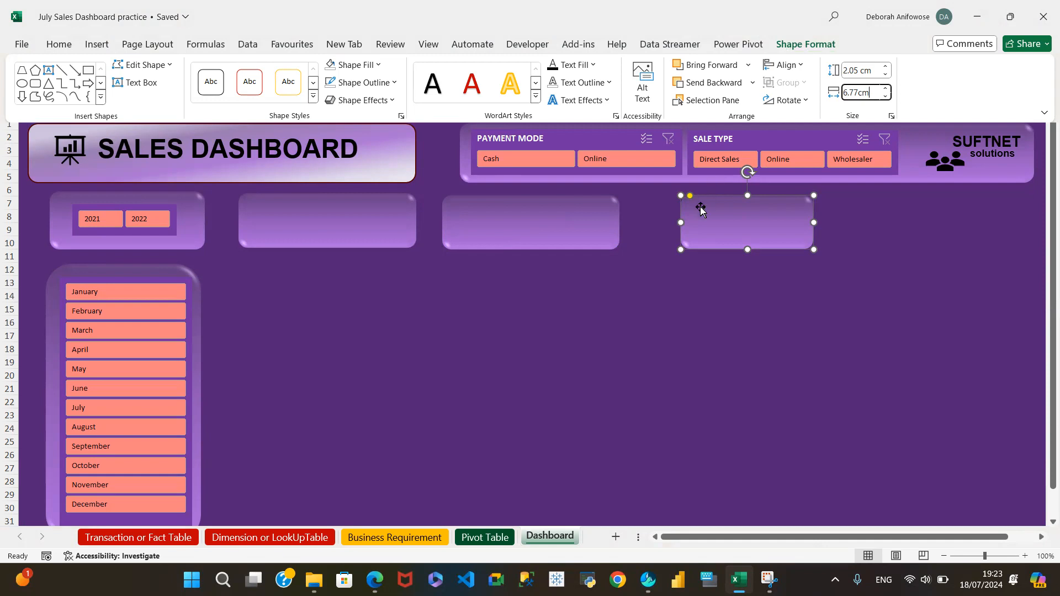
{"action": "key", "text": "Return"}
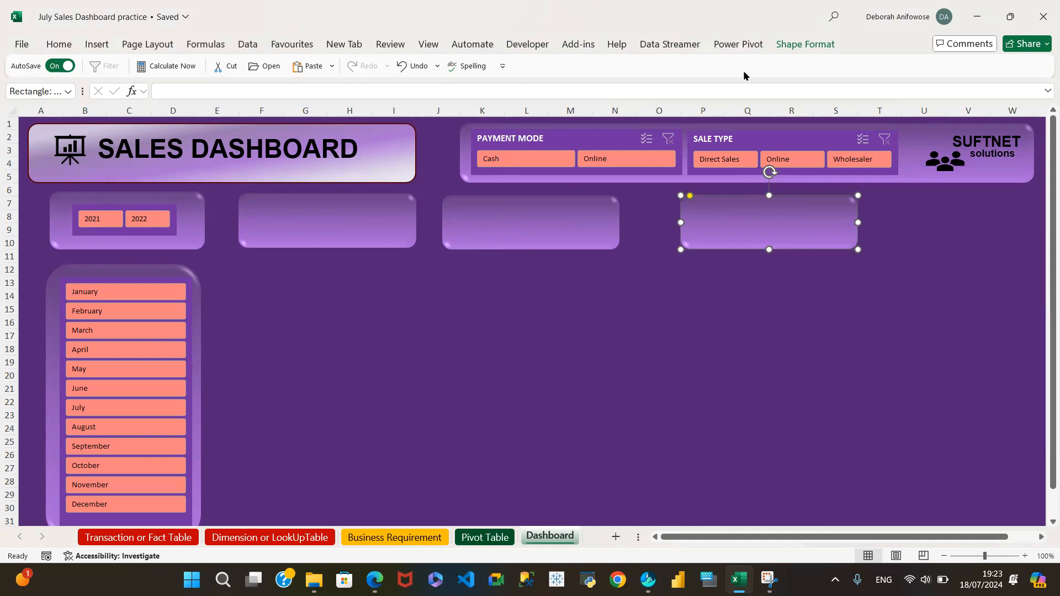
{"action": "left_click", "coordinate": [793, 46]}
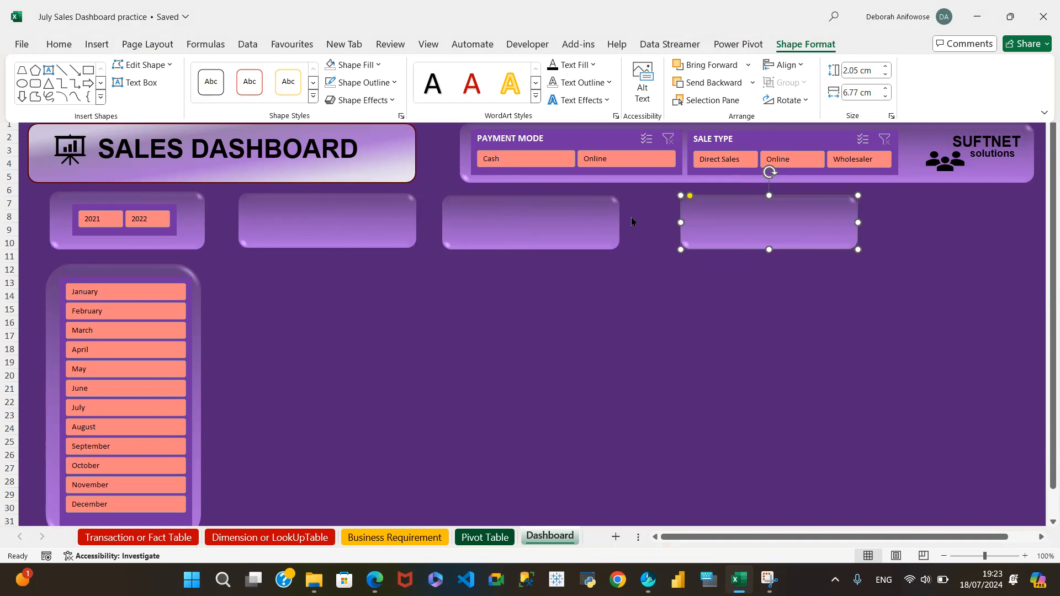
Reposition the third blank card in the row so it spans from column O to column S
{"action": "left_click", "coordinate": [695, 212]}
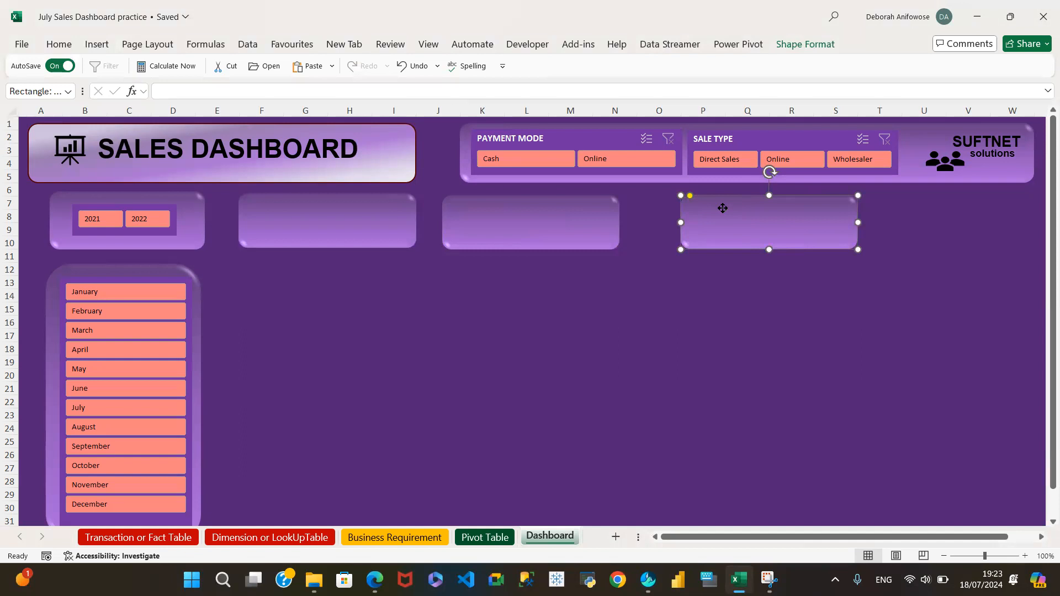
{"action": "key", "text": "Escape"}
{"action": "left_click_drag", "start_coordinate": [711, 205], "coordinate": [692, 206]}
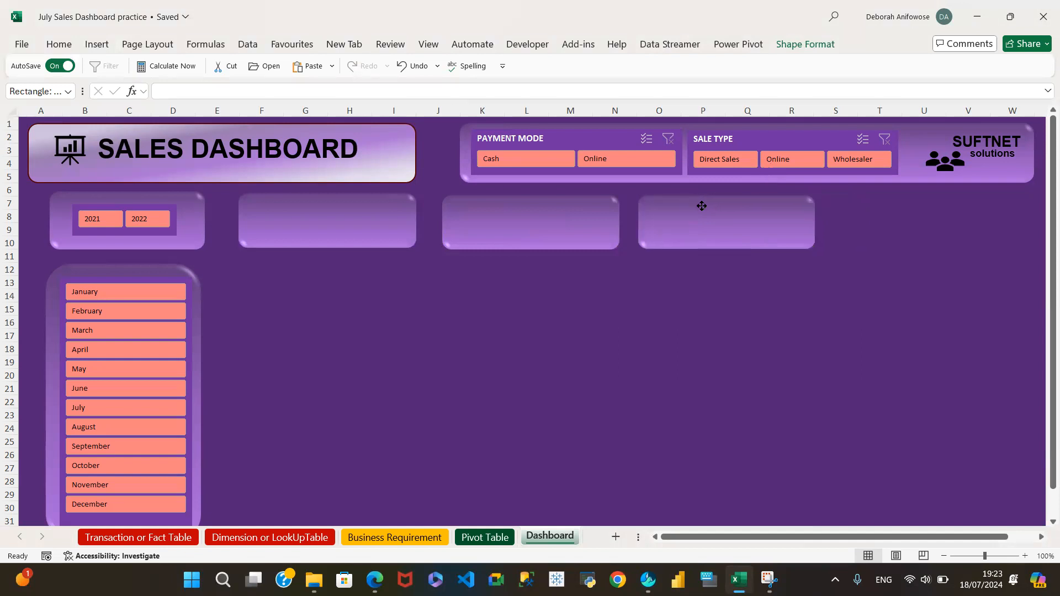
{"action": "left_click", "coordinate": [701, 206]}
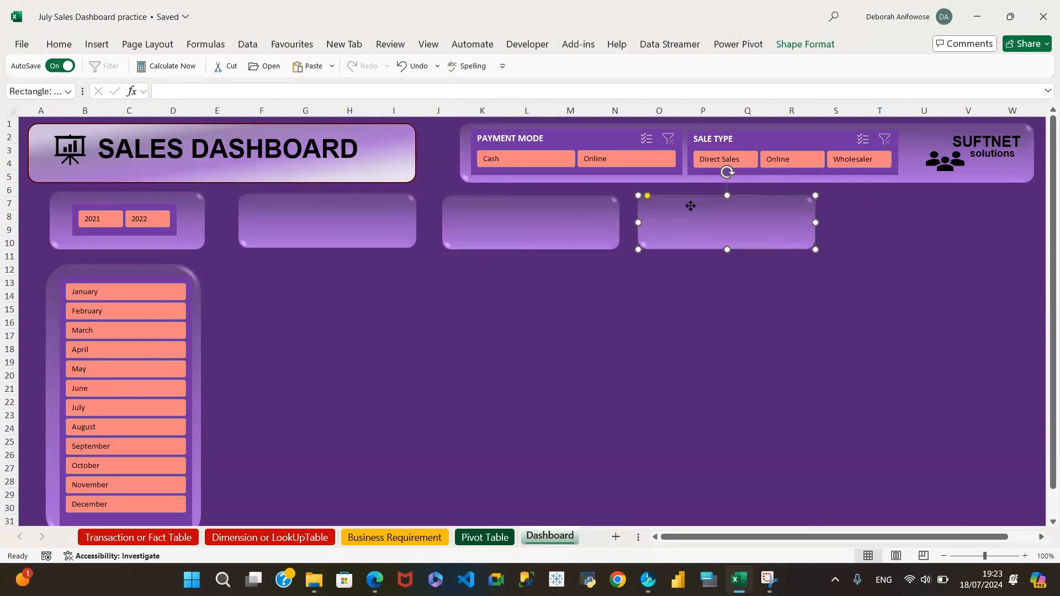
{"action": "left_click_drag", "start_coordinate": [691, 206], "coordinate": [704, 205]}
{"action": "left_click", "coordinate": [652, 243]}
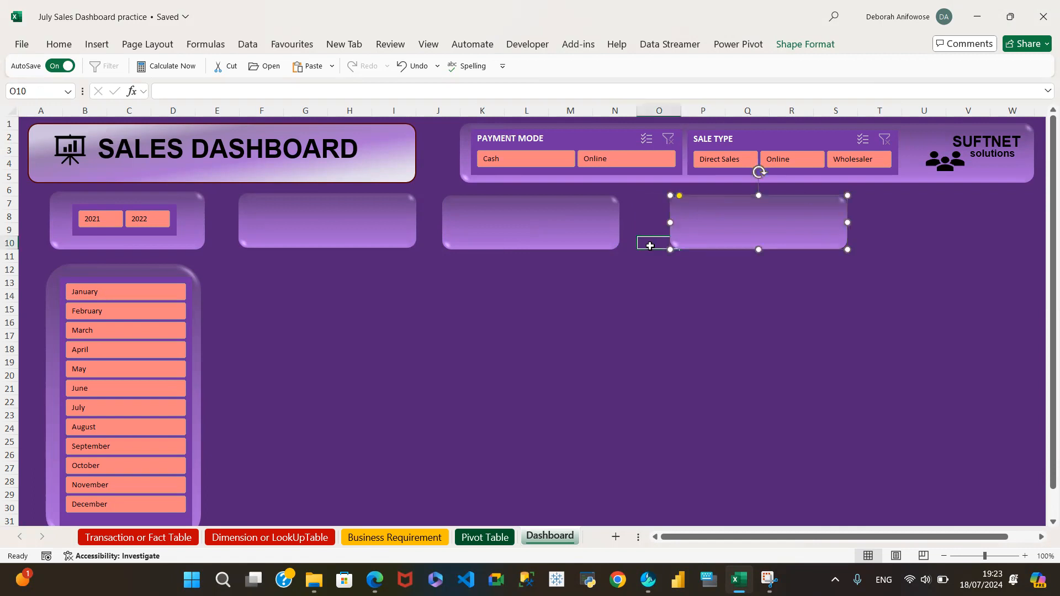
{"action": "left_click", "coordinate": [511, 218]}
{"action": "left_click", "coordinate": [333, 222]}
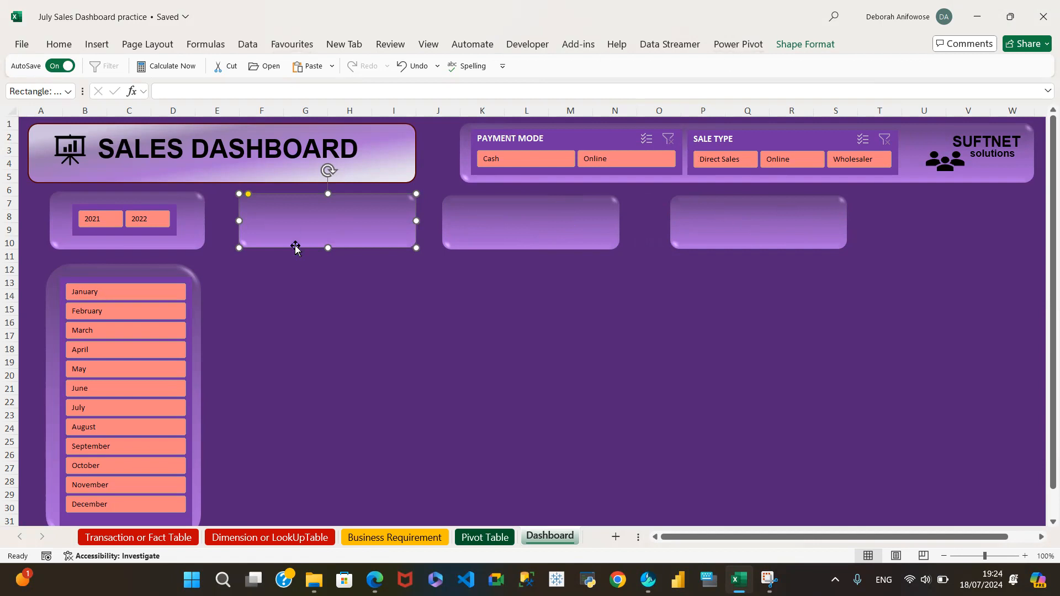
{"action": "left_click", "coordinate": [325, 323]}
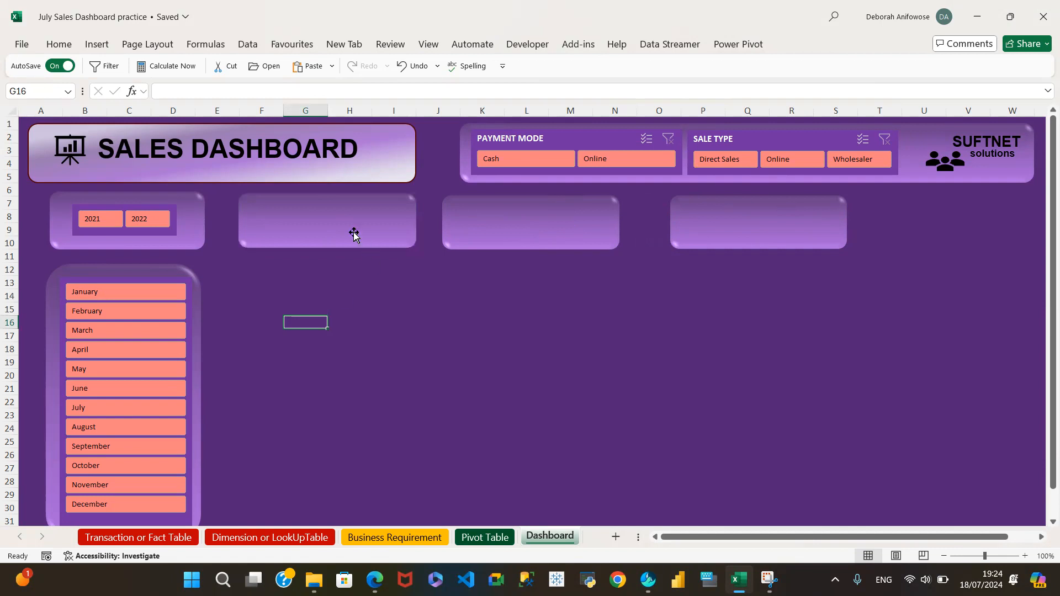
Select all three blank cards and distribute them horizontally so the gaps between them are equal
{"action": "left_click", "coordinate": [335, 206]}
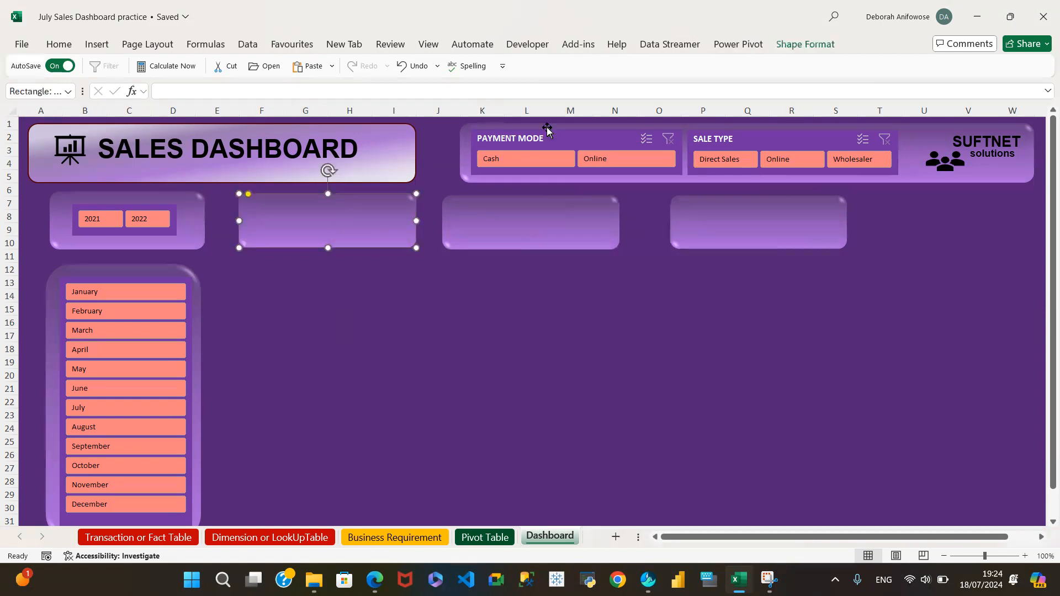
{"action": "left_click", "coordinate": [819, 49]}
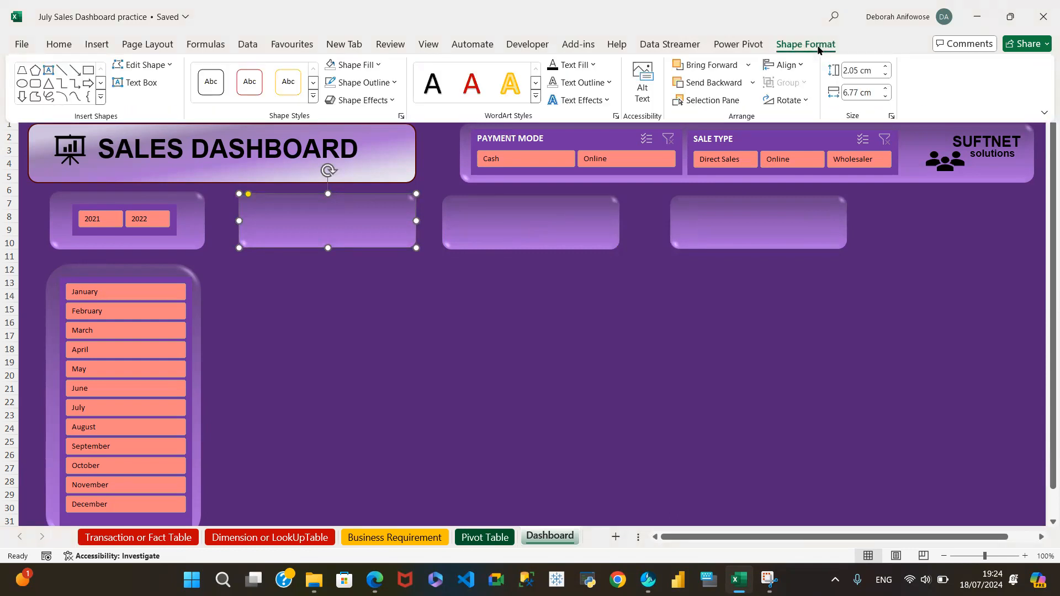
{"action": "left_click", "coordinate": [578, 209], "text": "ctrl"}
{"action": "left_click", "coordinate": [579, 209], "text": "ctrl"}
{"action": "left_click", "coordinate": [720, 204], "text": "ctrl"}
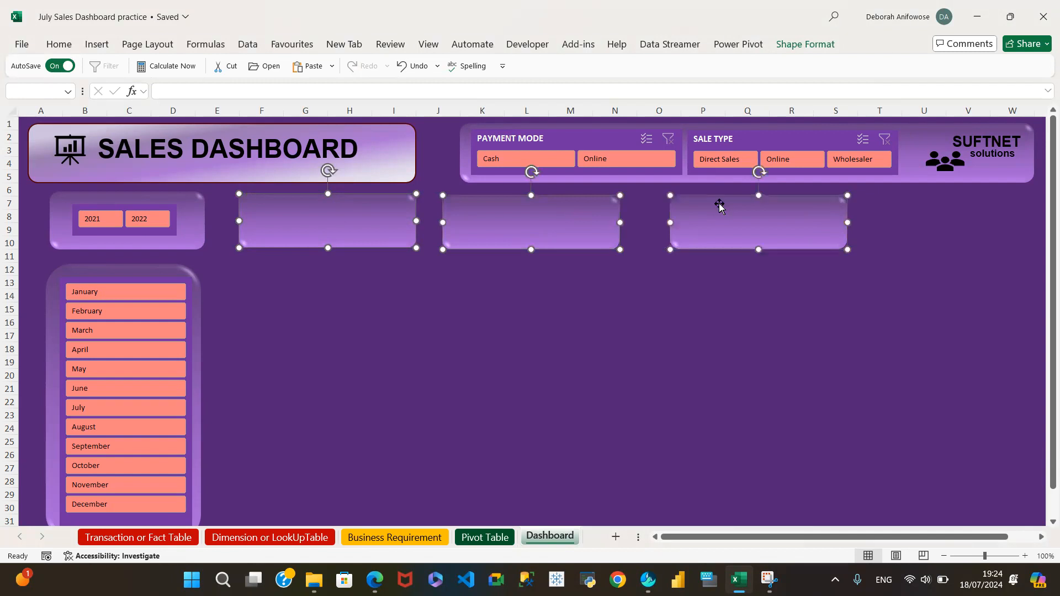
{"action": "left_click", "coordinate": [807, 44]}
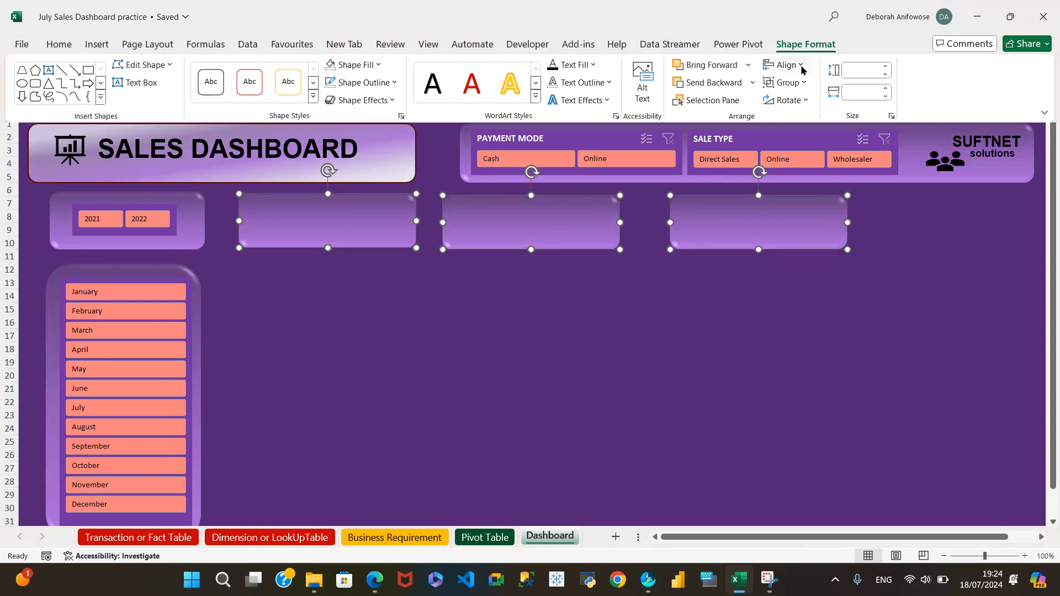
{"action": "left_click", "coordinate": [801, 68]}
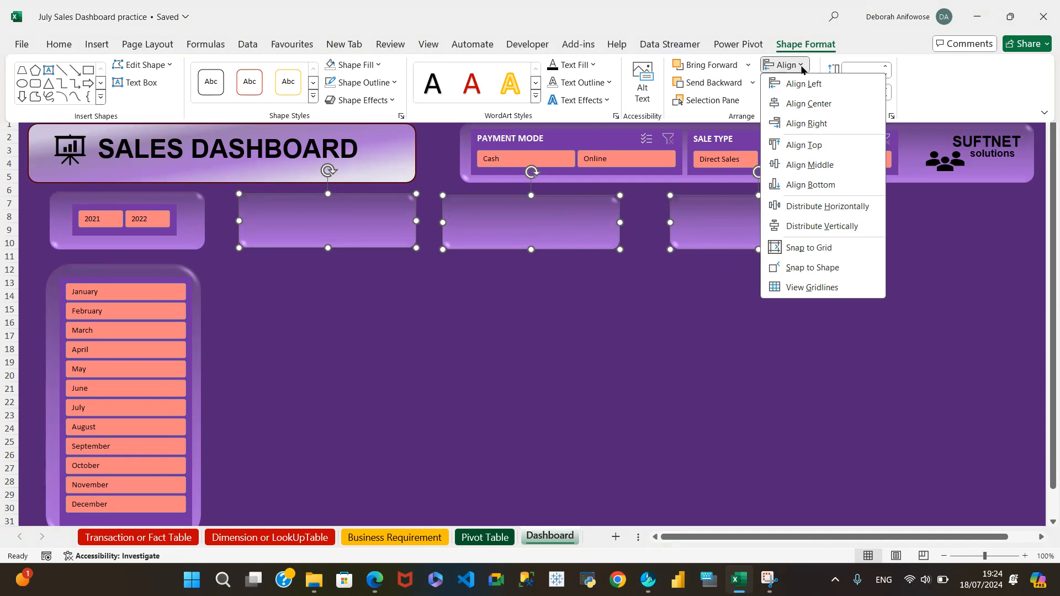
{"action": "left_click", "coordinate": [826, 207]}
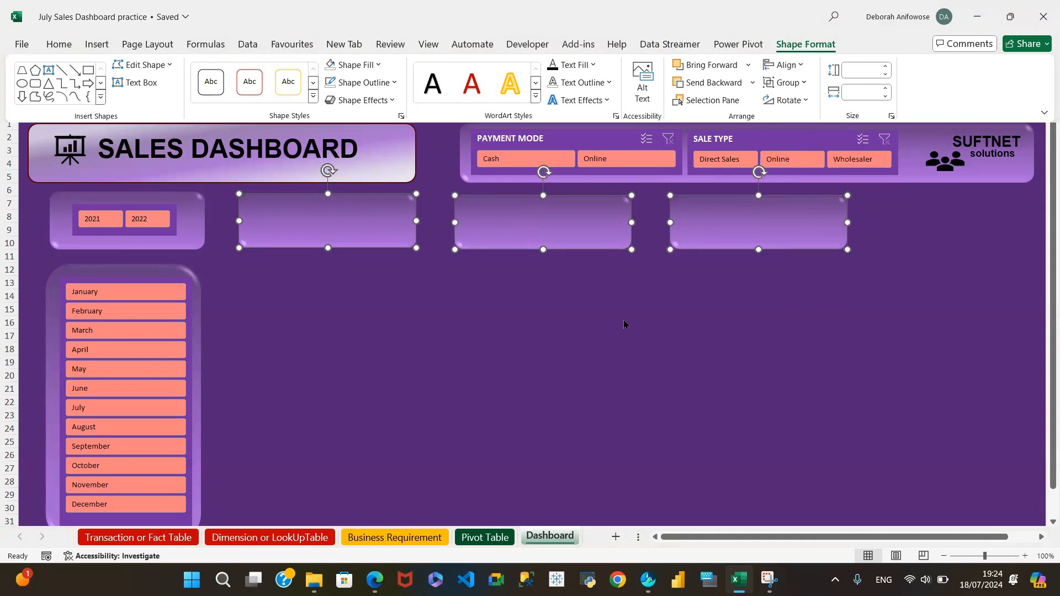
{"action": "key", "text": "ctrl+F1"}
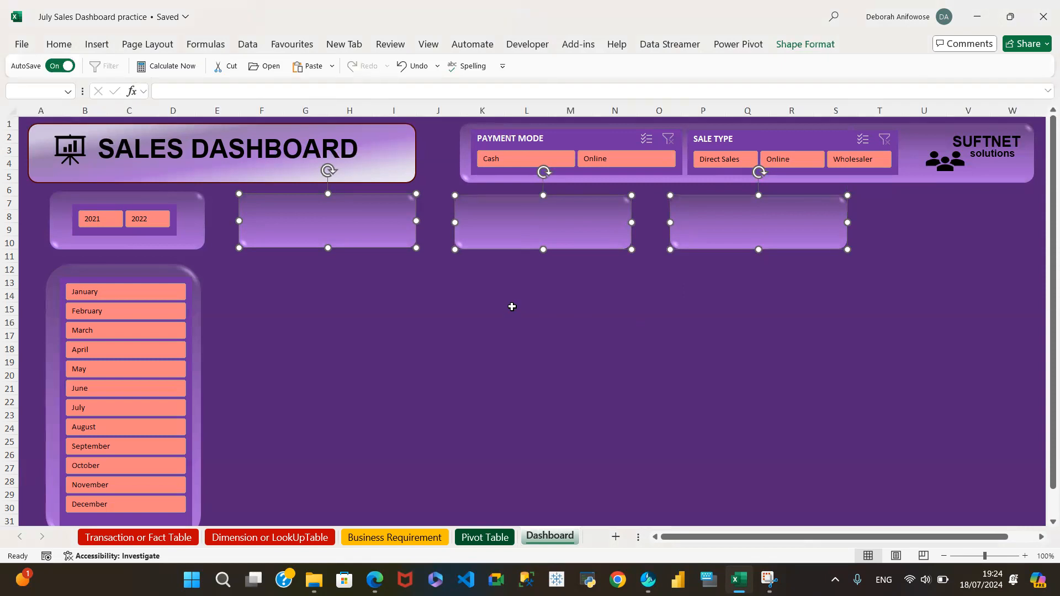
{"action": "left_click", "coordinate": [512, 306]}
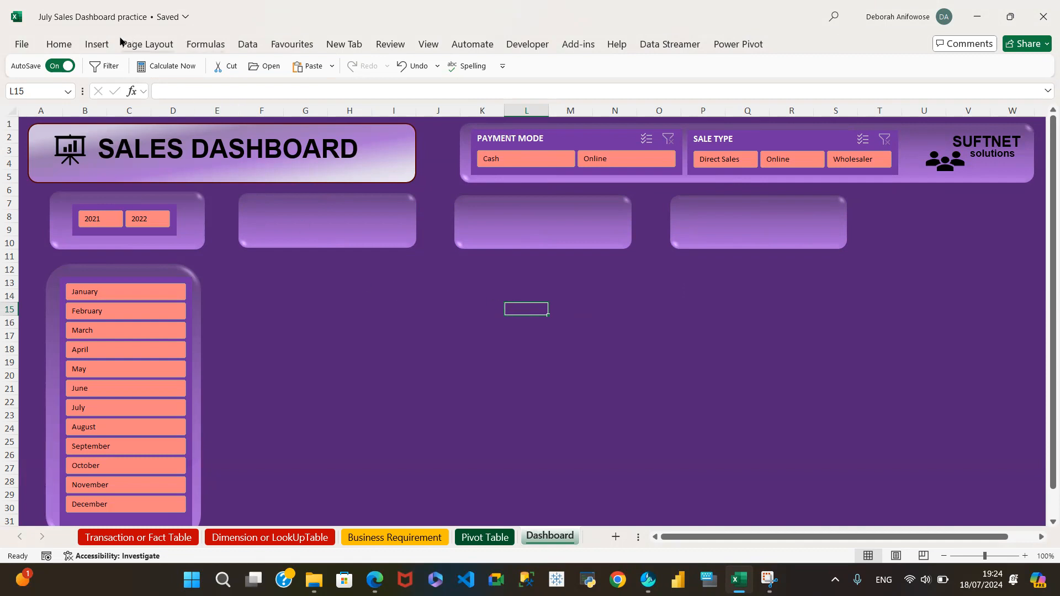
Insert a text box reading "Total Sales" in the upper-left part of the first blank card
{"action": "left_click", "coordinate": [96, 45]}
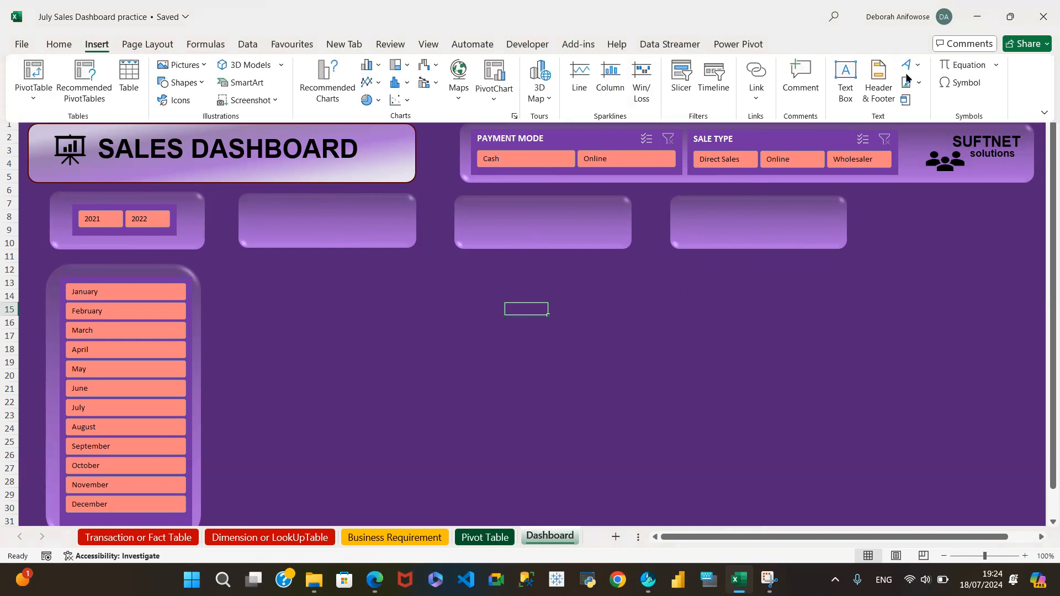
{"action": "left_click", "coordinate": [847, 75]}
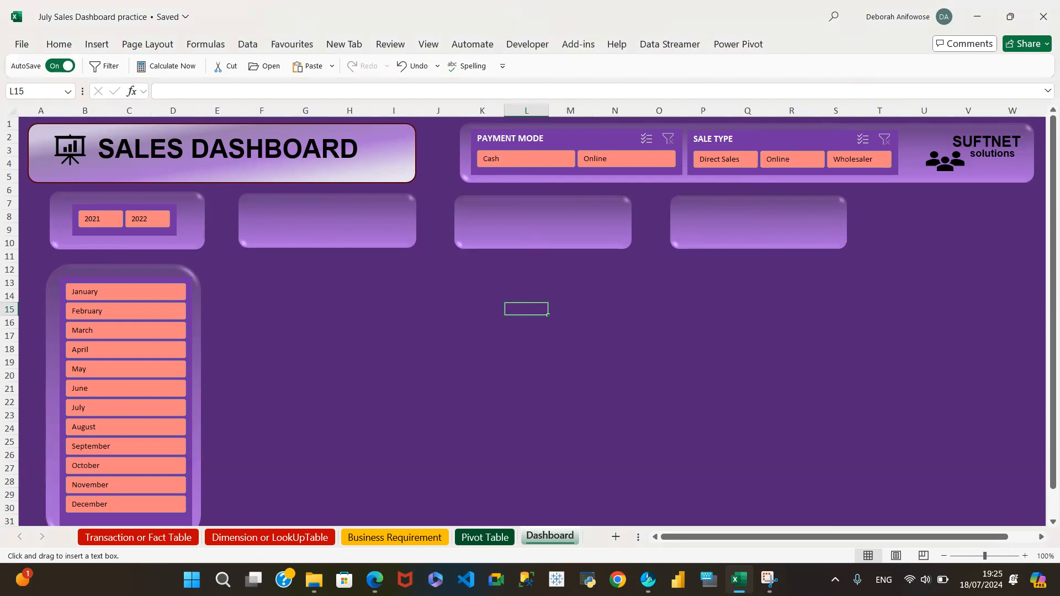
{"action": "left_click_drag", "start_coordinate": [240, 196], "coordinate": [328, 223]}
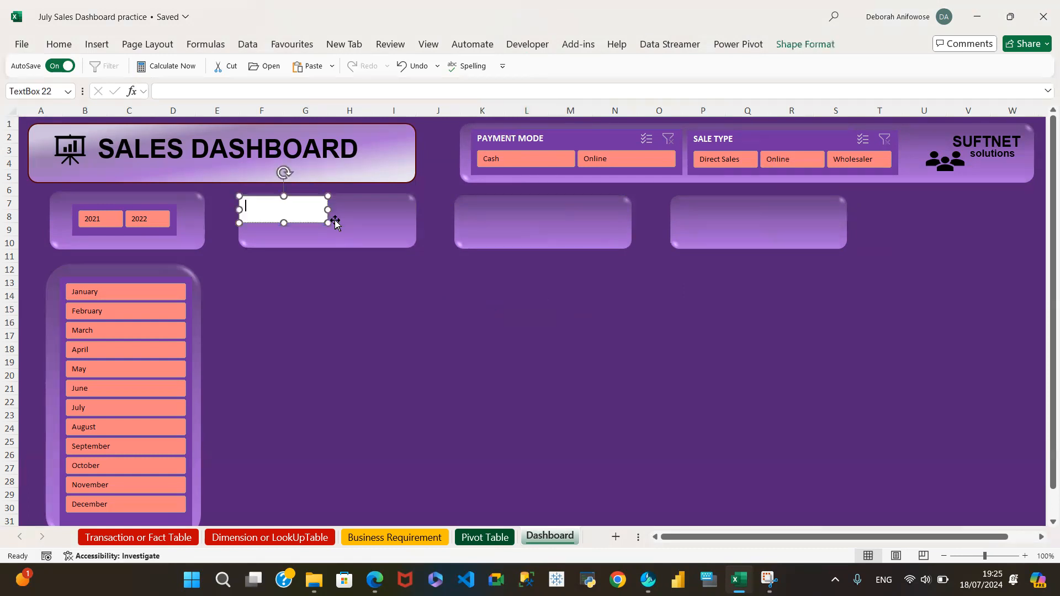
{"action": "type", "text": "Total Sales"}
Insert a text box reading "Total Profit" in the left part of the second card
{"action": "left_click", "coordinate": [483, 212]}
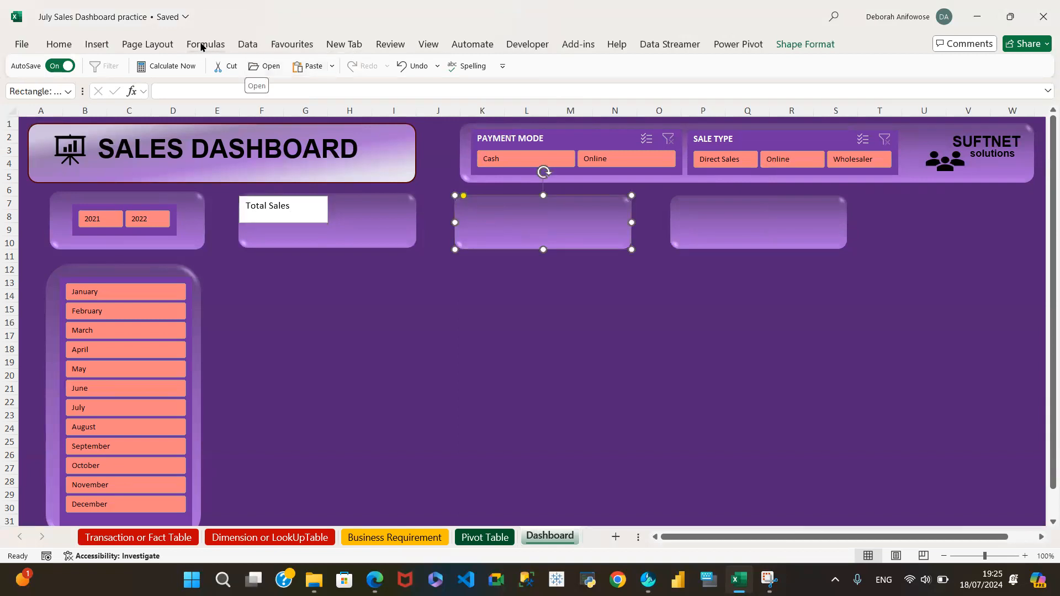
{"action": "left_click", "coordinate": [97, 44]}
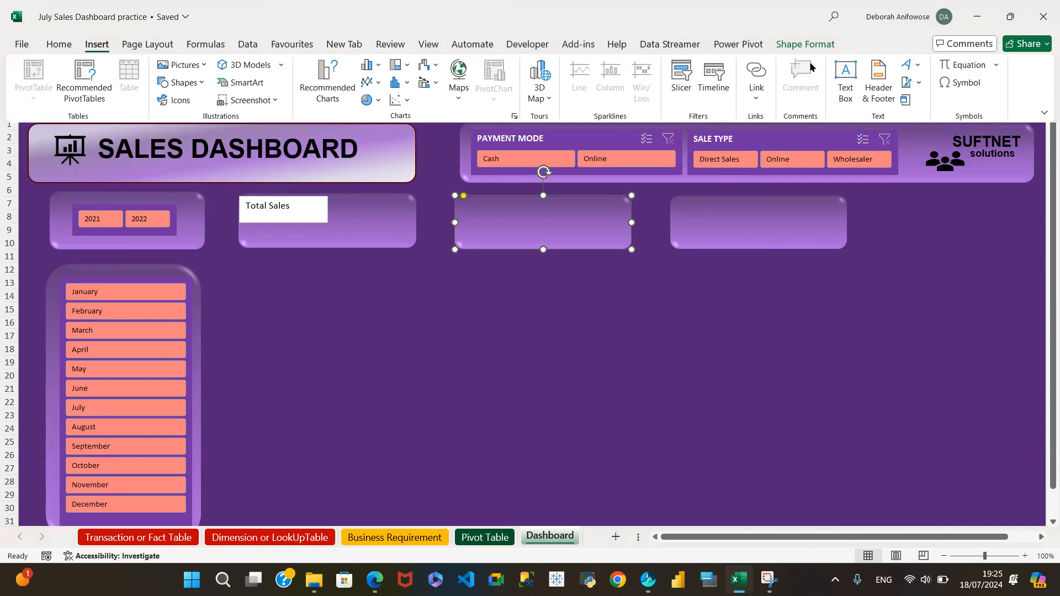
{"action": "left_click", "coordinate": [846, 79]}
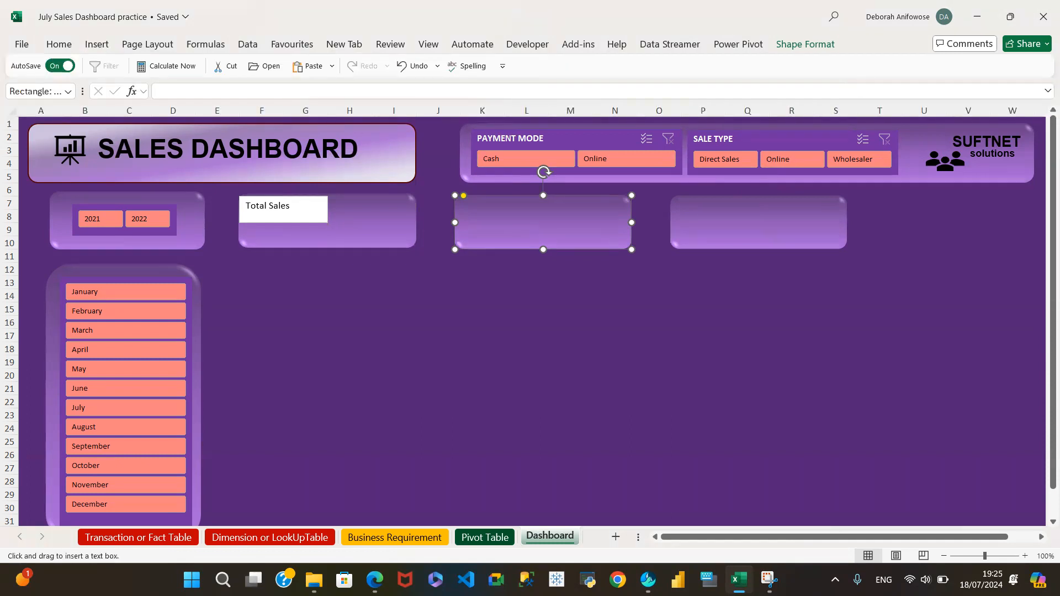
{"action": "left_click_drag", "start_coordinate": [460, 209], "coordinate": [537, 228]}
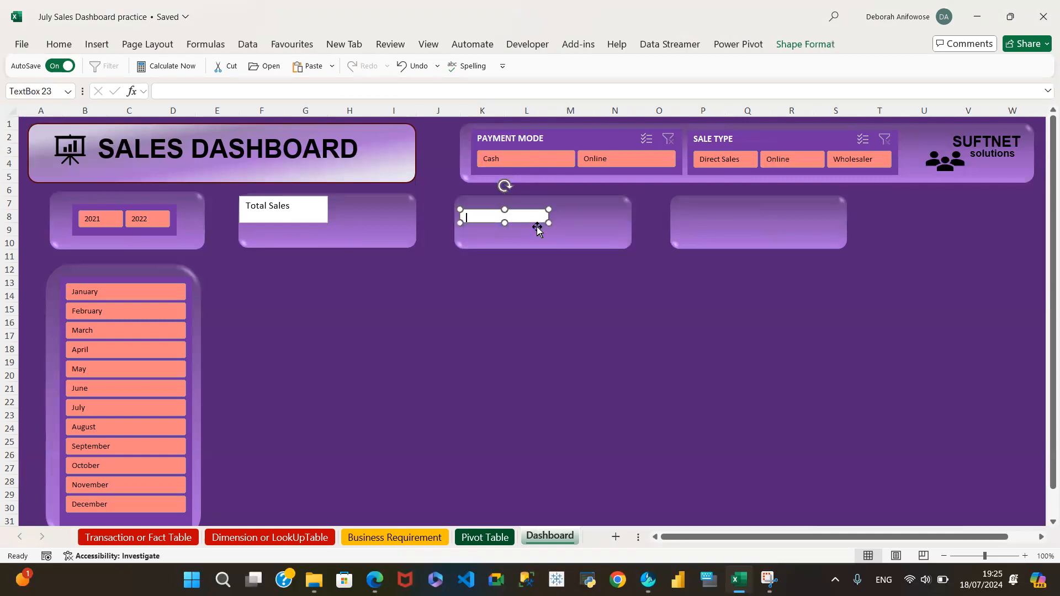
{"action": "type", "text": "Total Profit"}
Insert a text box reading "Profit Margin" in the upper-left part of the third card
{"action": "left_click", "coordinate": [703, 214]}
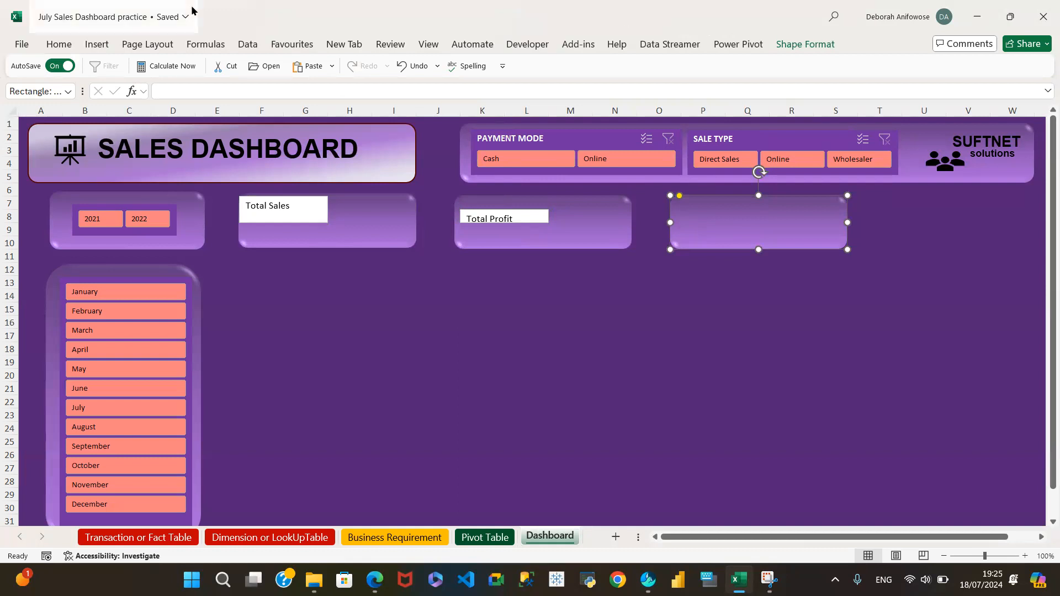
{"action": "left_click", "coordinate": [98, 45]}
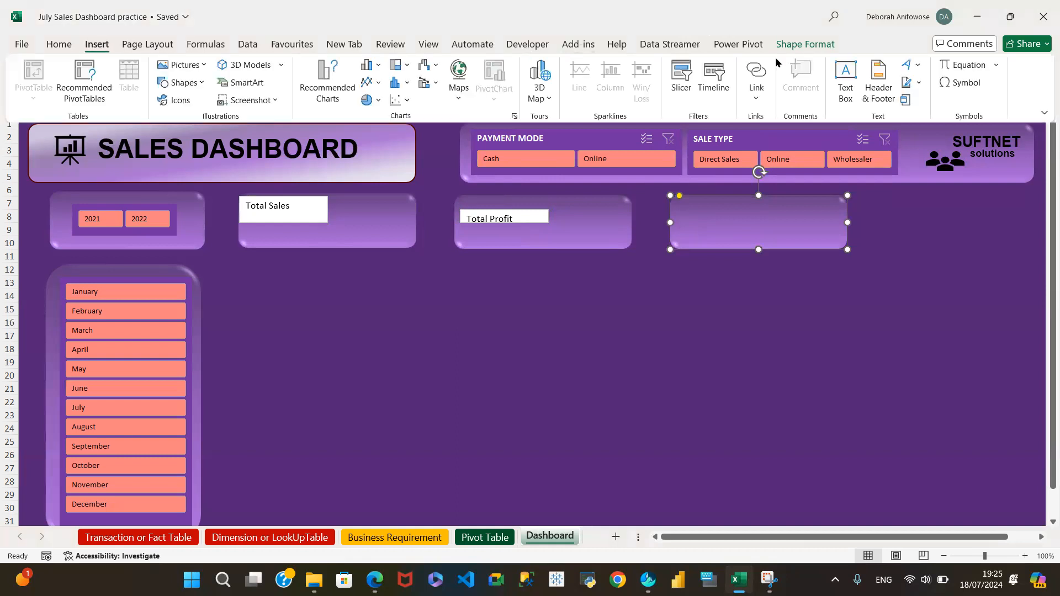
{"action": "left_click", "coordinate": [849, 76]}
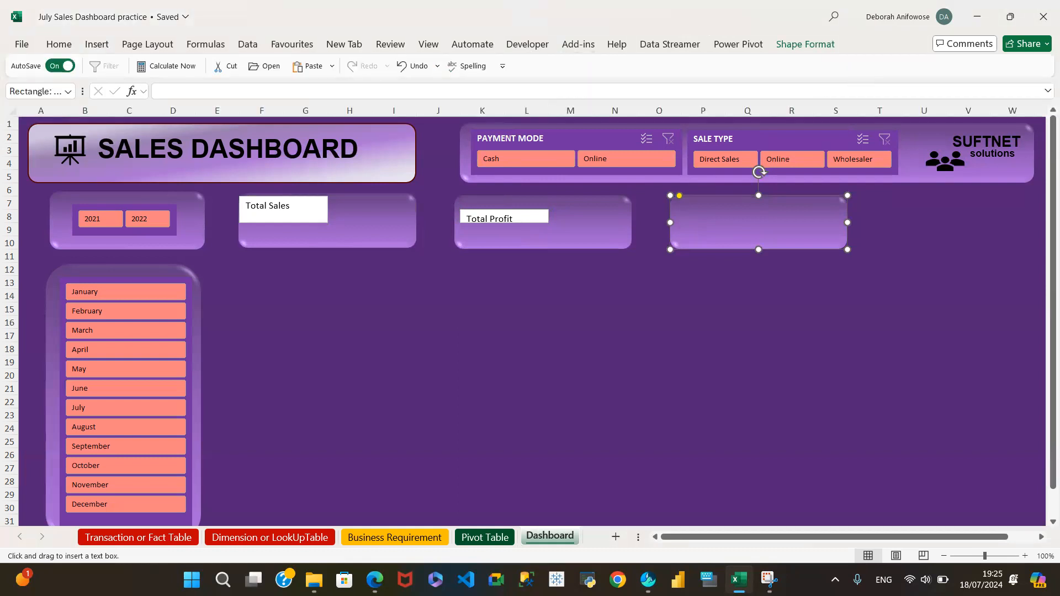
{"action": "left_click_drag", "start_coordinate": [681, 209], "coordinate": [770, 222]}
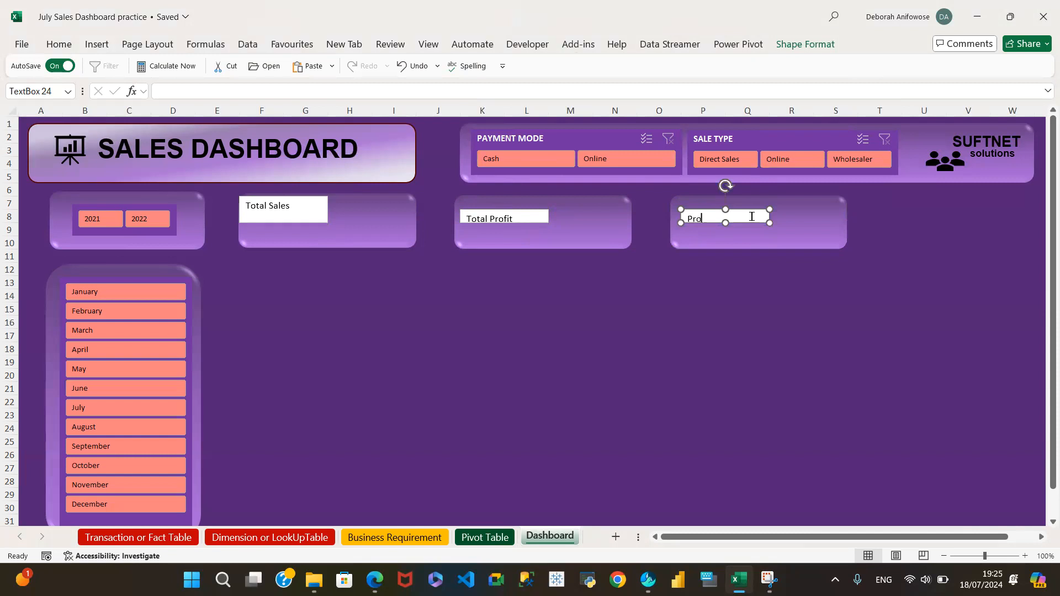
{"action": "type", "text": "Profit Margin"}
Check the card labels on the reference dashboard image in Snipping Tool, and return to the Excel workbook
{"action": "mouse_move", "coordinate": [767, 579]}
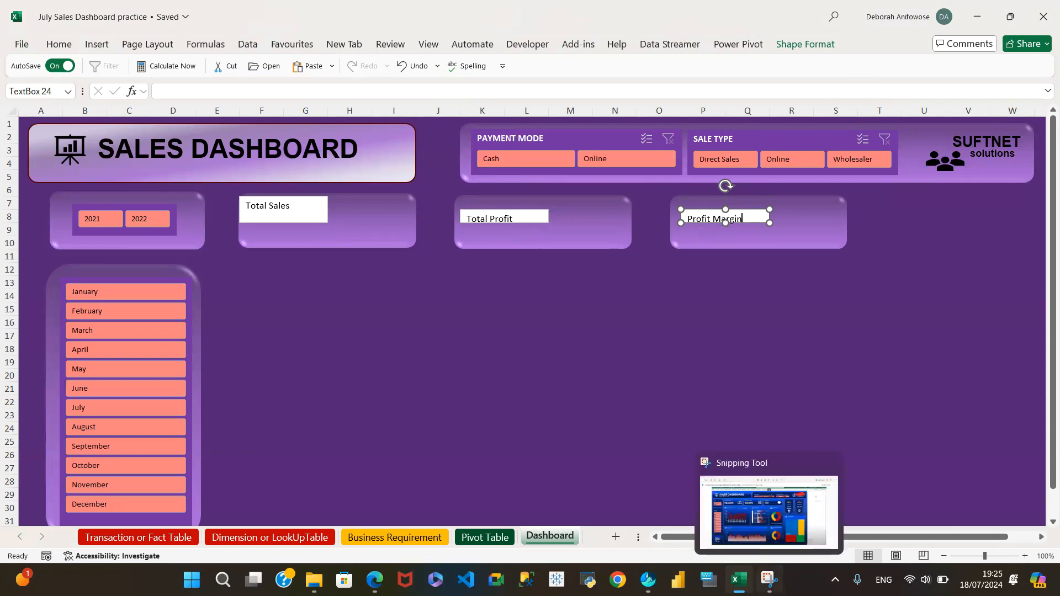
{"action": "left_click", "coordinate": [772, 532]}
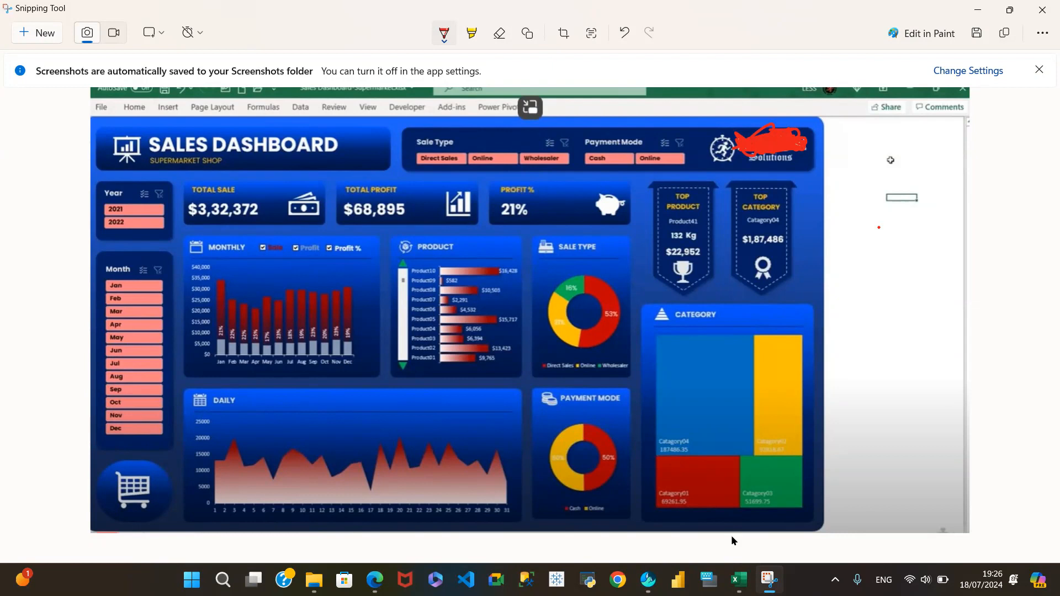
{"action": "mouse_move", "coordinate": [739, 580]}
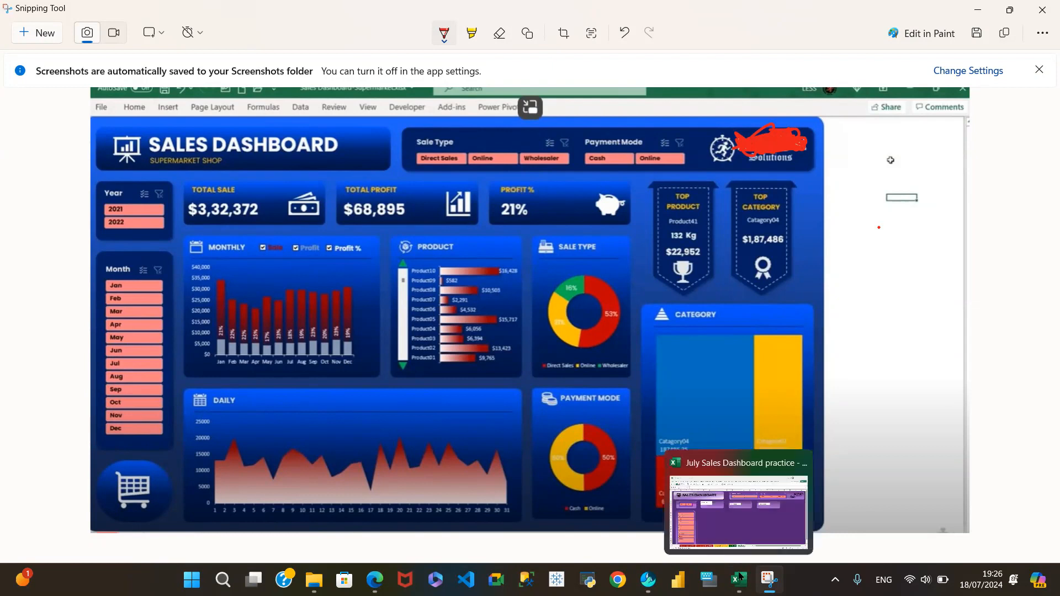
{"action": "left_click", "coordinate": [738, 511]}
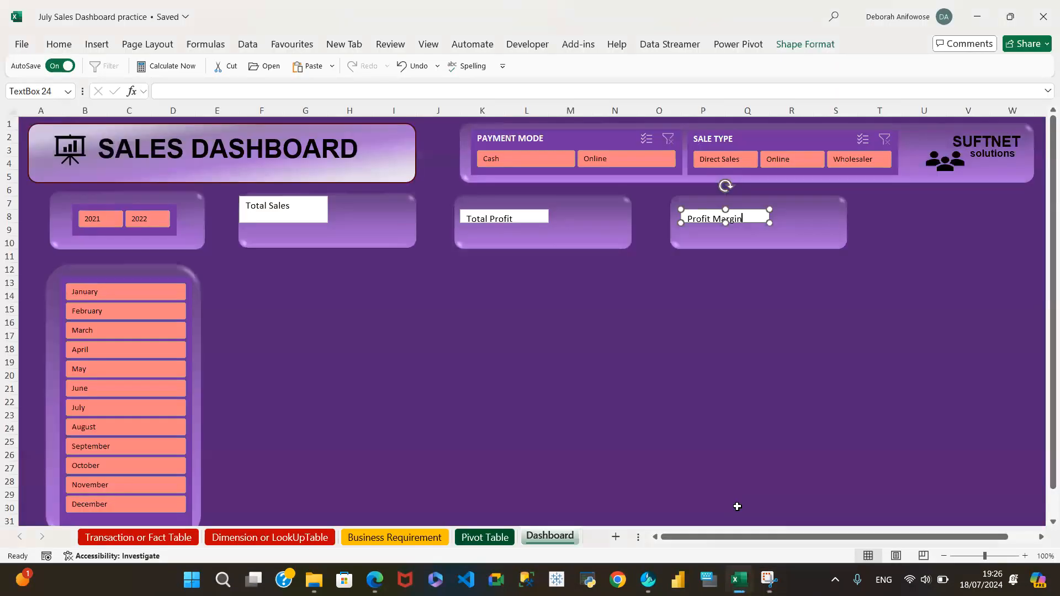
Format the "Total Sales" label text as bold, centred Arial in gold
{"action": "left_click", "coordinate": [295, 211]}
{"action": "left_click_drag", "start_coordinate": [294, 211], "coordinate": [250, 214]}
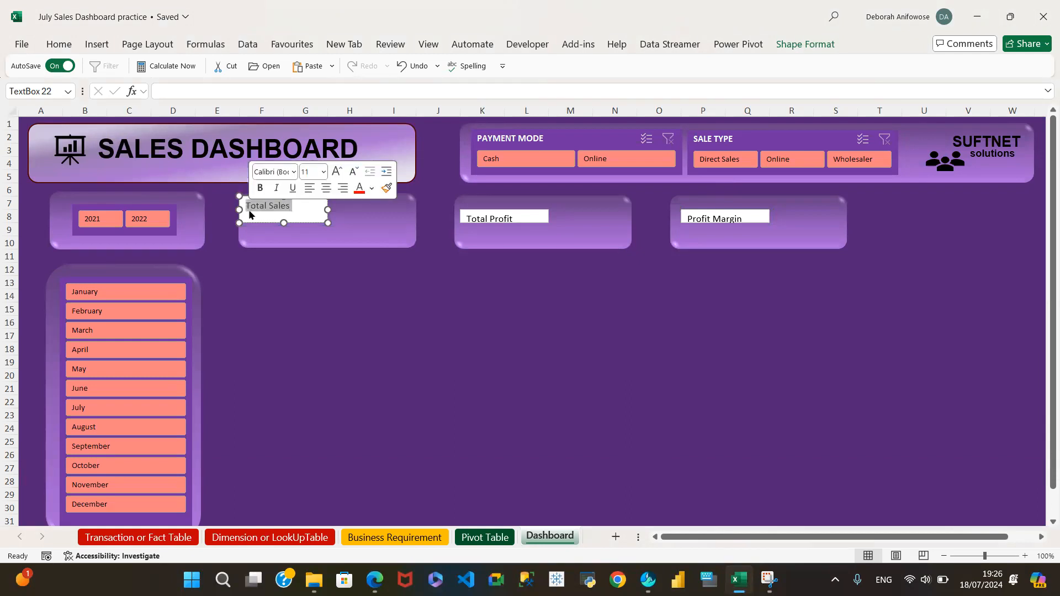
{"action": "left_click", "coordinate": [294, 173]}
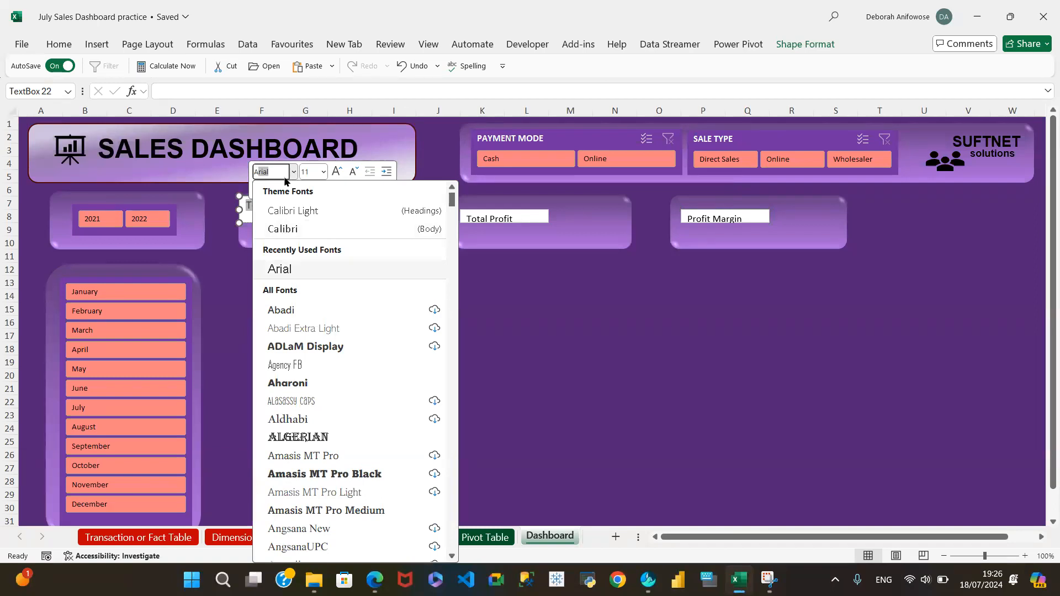
{"action": "left_click", "coordinate": [301, 268]}
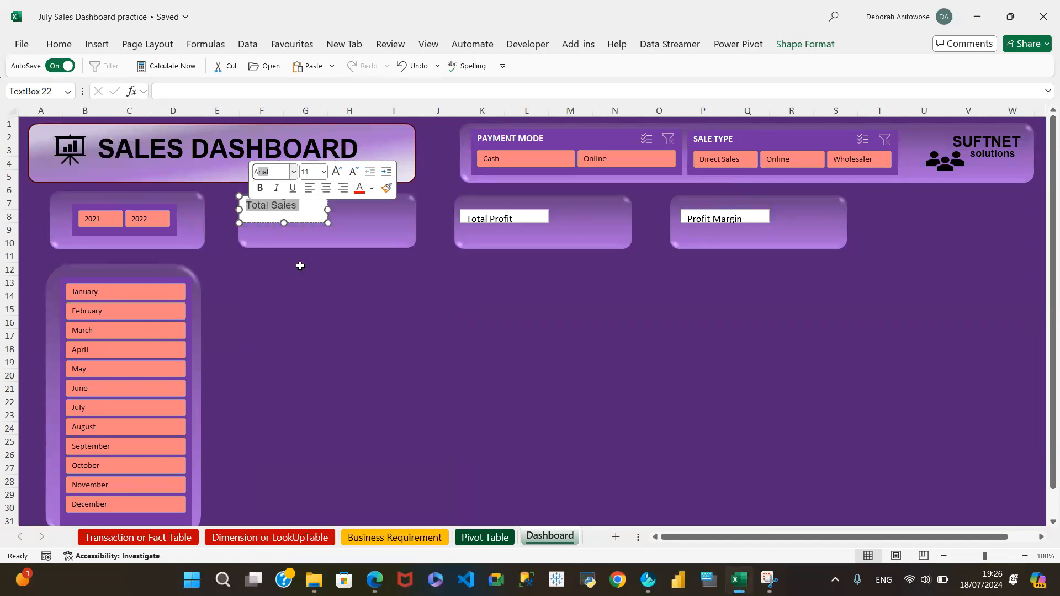
{"action": "left_click", "coordinate": [260, 189]}
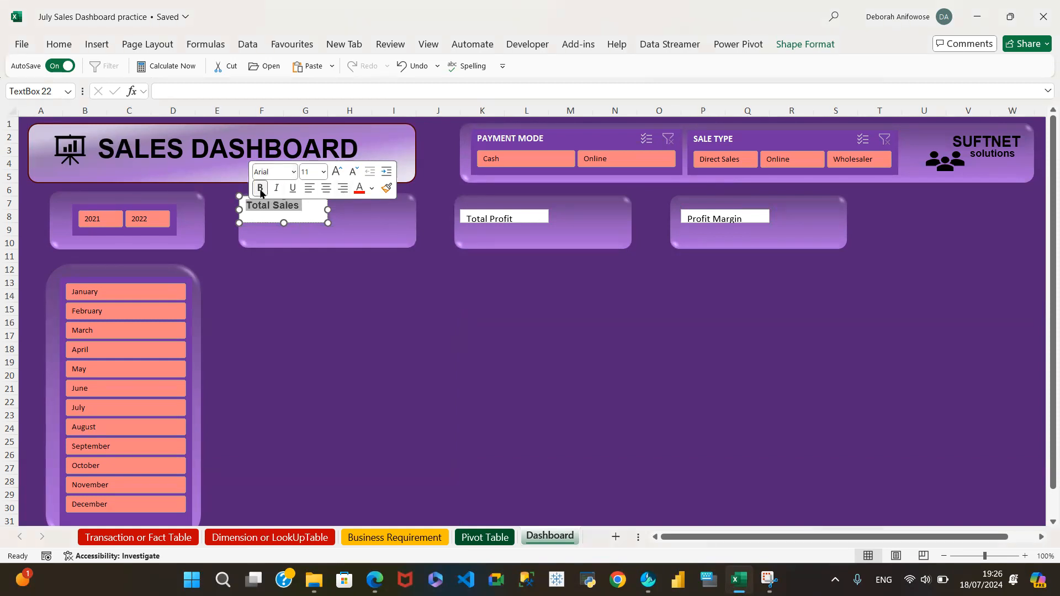
{"action": "left_click", "coordinate": [327, 189]}
{"action": "left_click", "coordinate": [372, 189]}
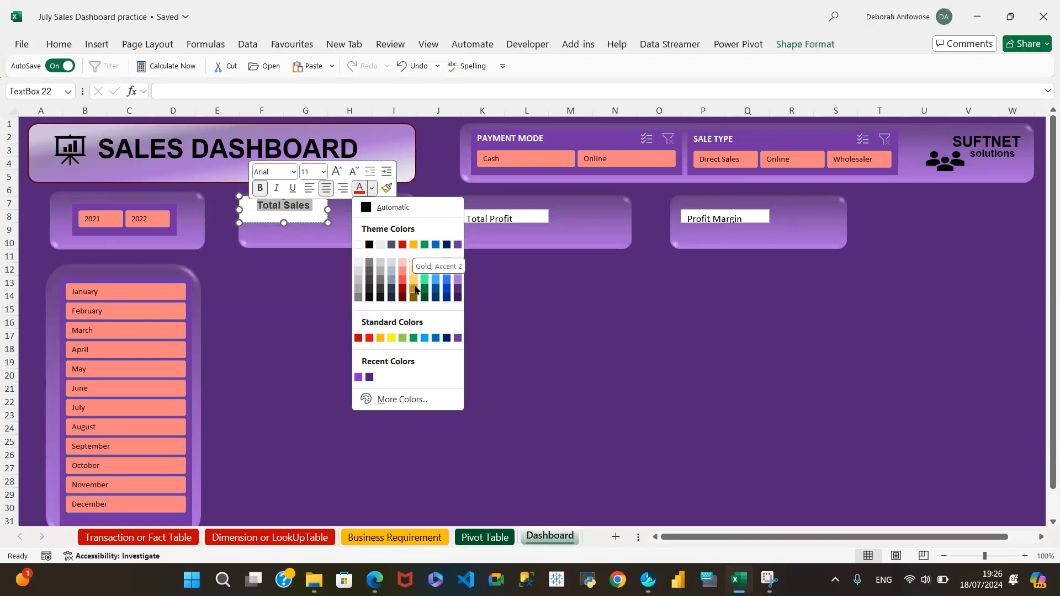
{"action": "left_click", "coordinate": [414, 245]}
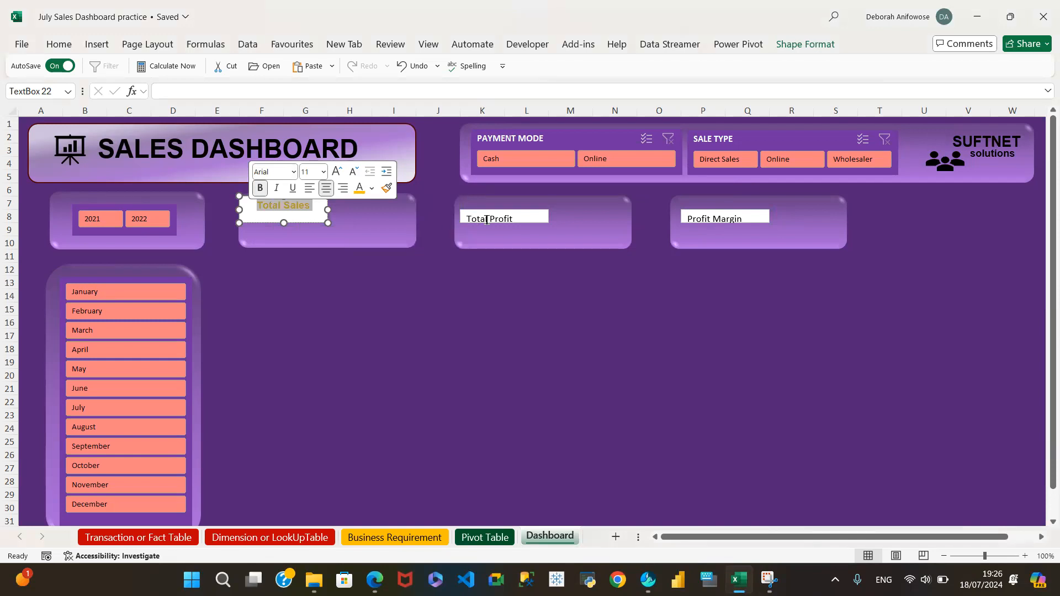
Try to copy the "Total Sales" text formatting to the "Total Profit" label with Format Painter
{"action": "left_click", "coordinate": [387, 188]}
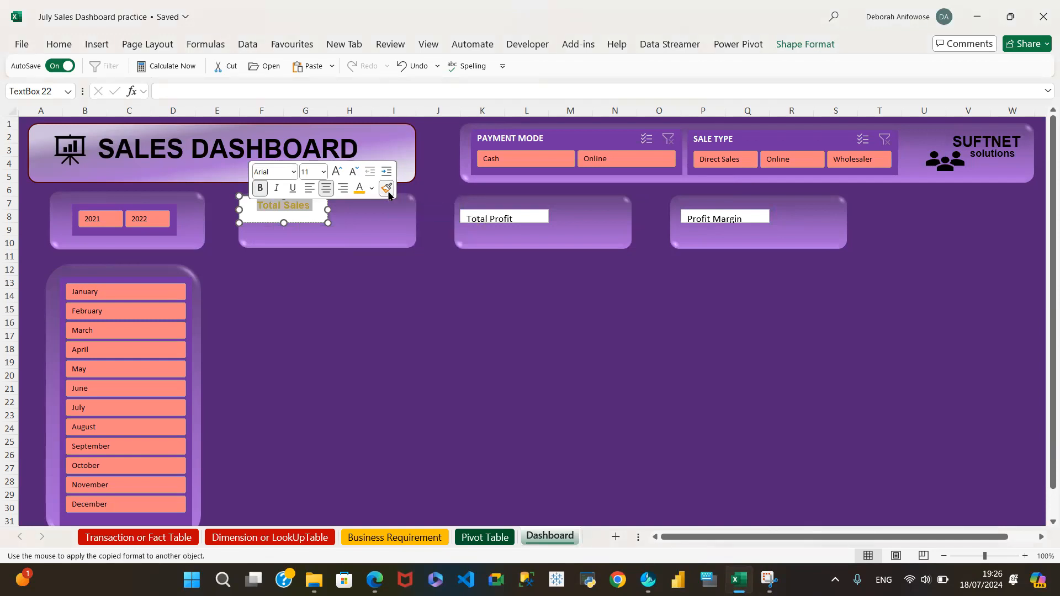
{"action": "left_click", "coordinate": [482, 209]}
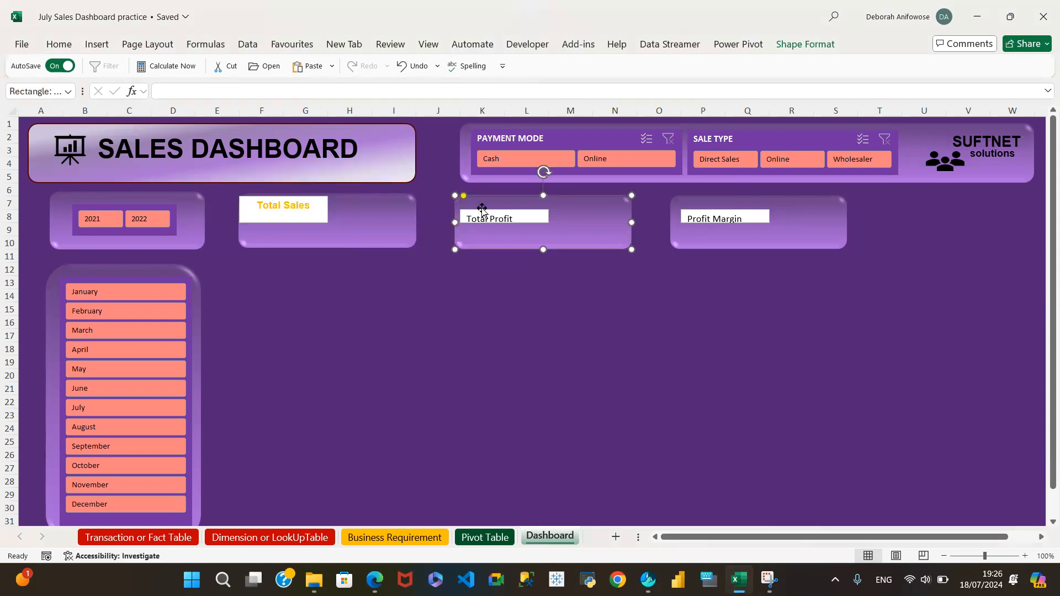
{"action": "left_click", "coordinate": [301, 204]}
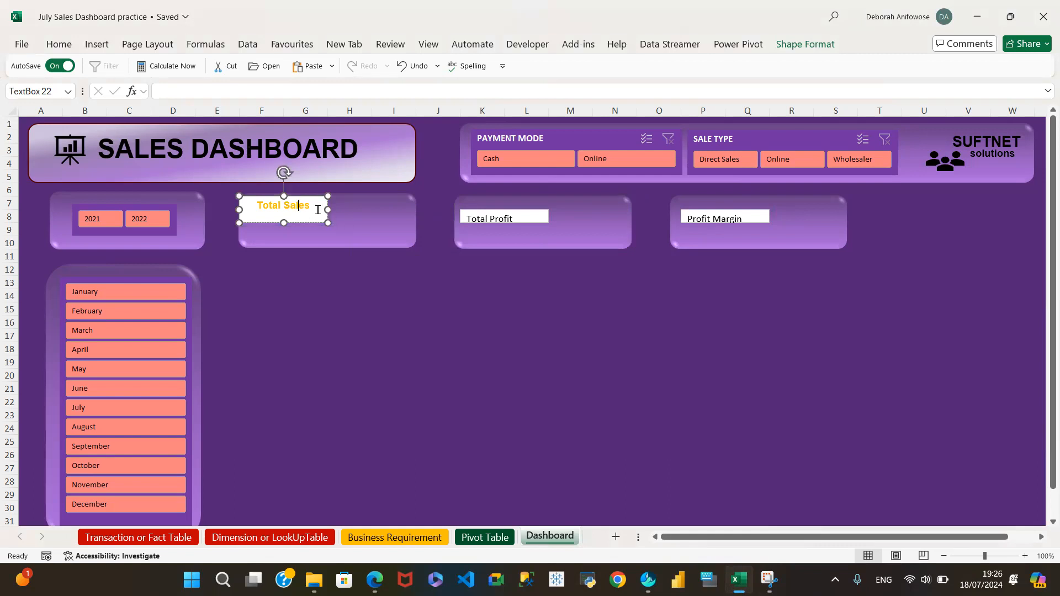
{"action": "left_click_drag", "start_coordinate": [318, 209], "coordinate": [255, 207]}
{"action": "left_click", "coordinate": [394, 186]}
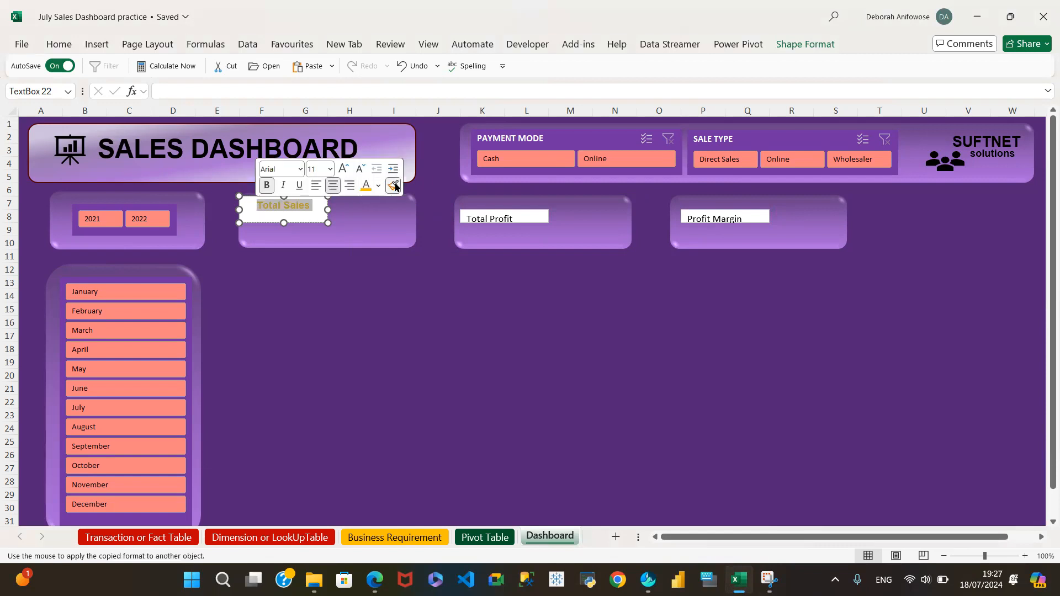
{"action": "left_click", "coordinate": [482, 207]}
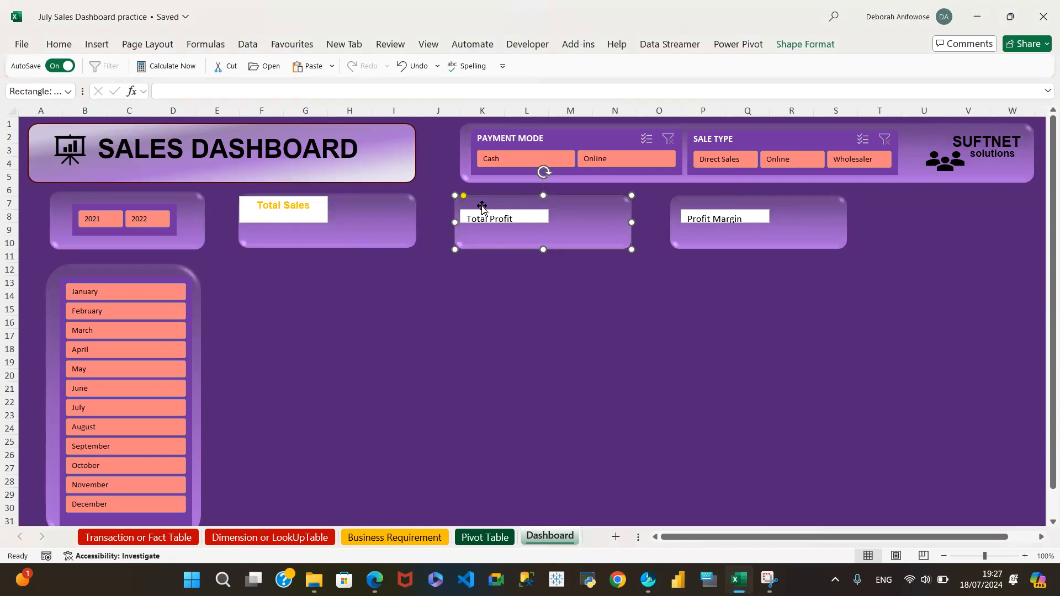
Set the "Total Profit" label text to bold Arial, size 10
{"action": "left_click", "coordinate": [491, 214]}
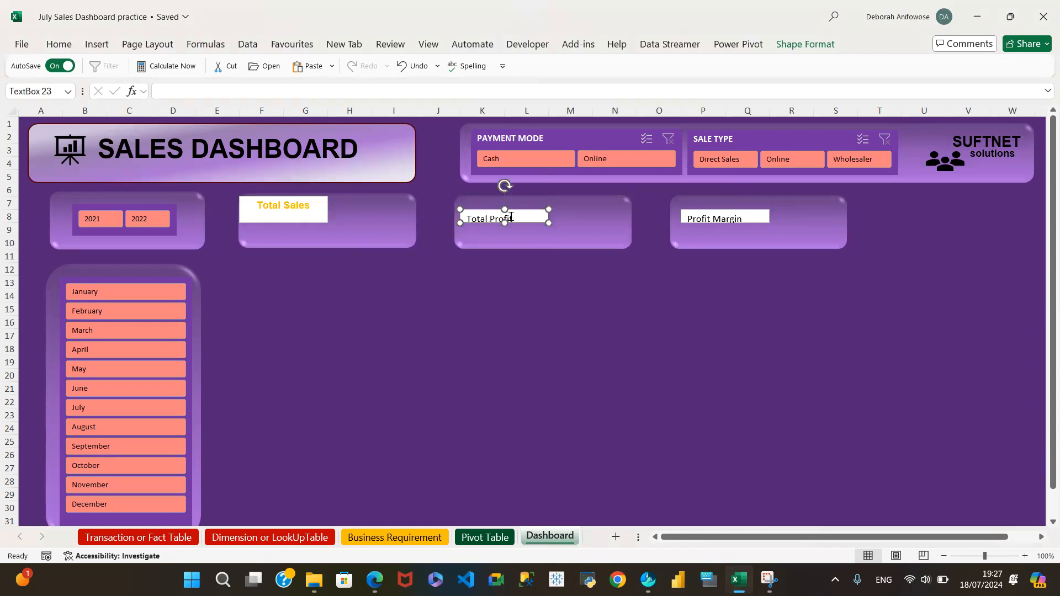
{"action": "left_click_drag", "start_coordinate": [511, 218], "coordinate": [466, 219]}
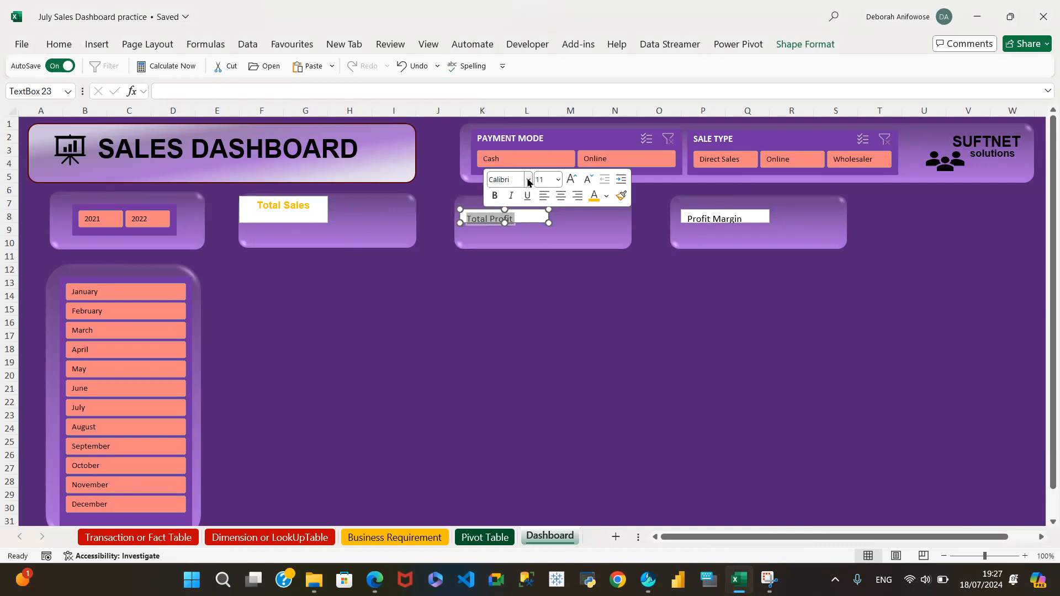
{"action": "left_click", "coordinate": [529, 181]}
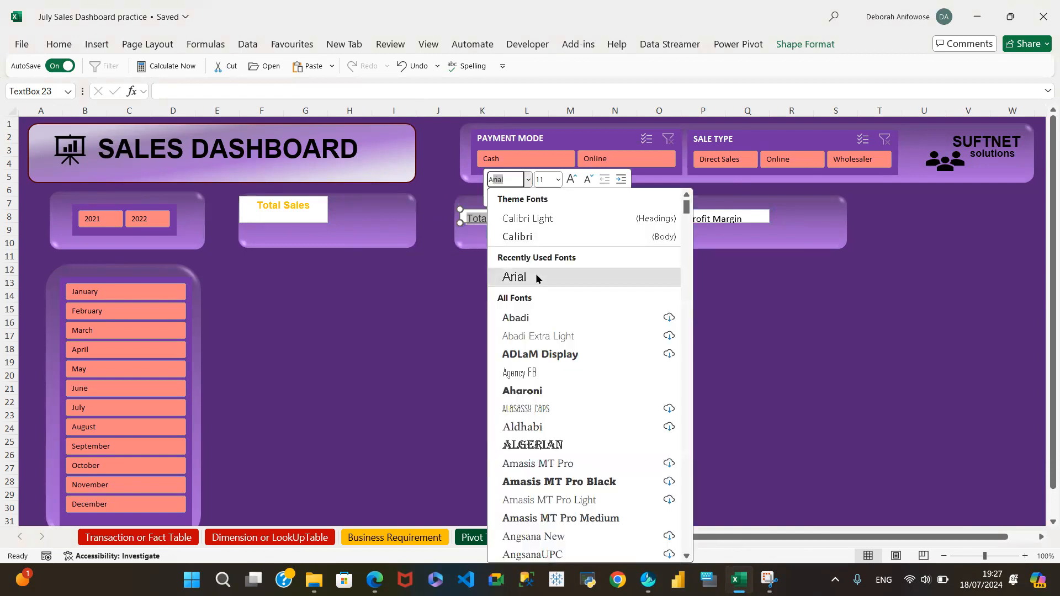
{"action": "left_click", "coordinate": [536, 277]}
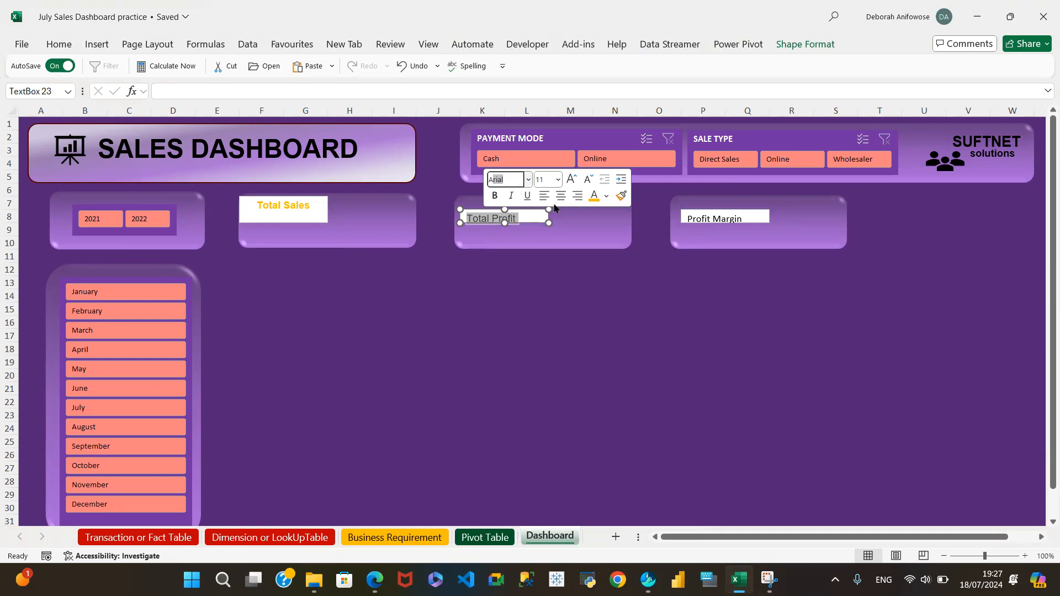
{"action": "left_click", "coordinate": [559, 180]}
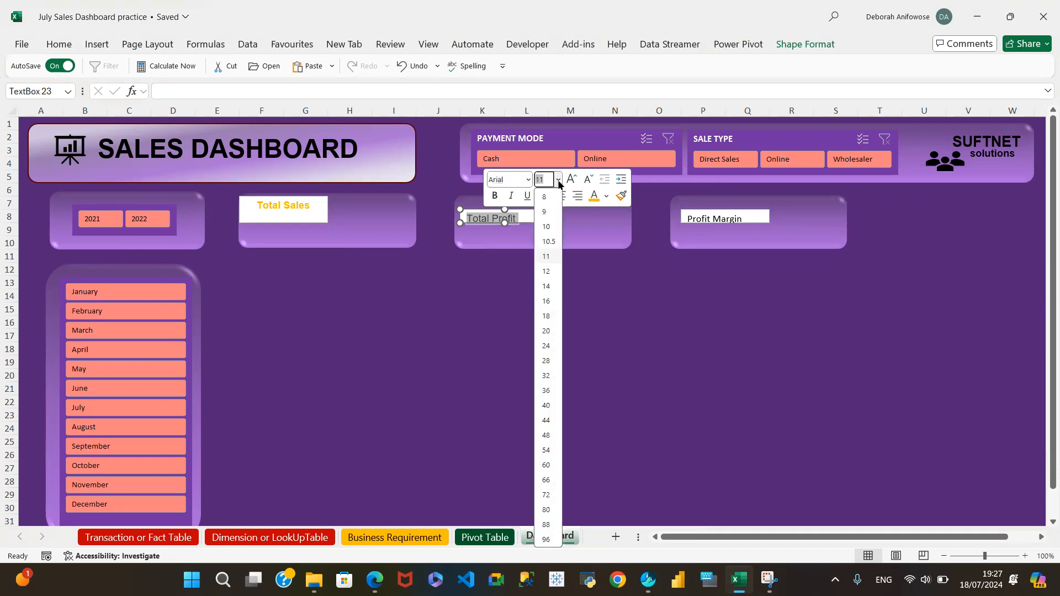
{"action": "left_click", "coordinate": [549, 227]}
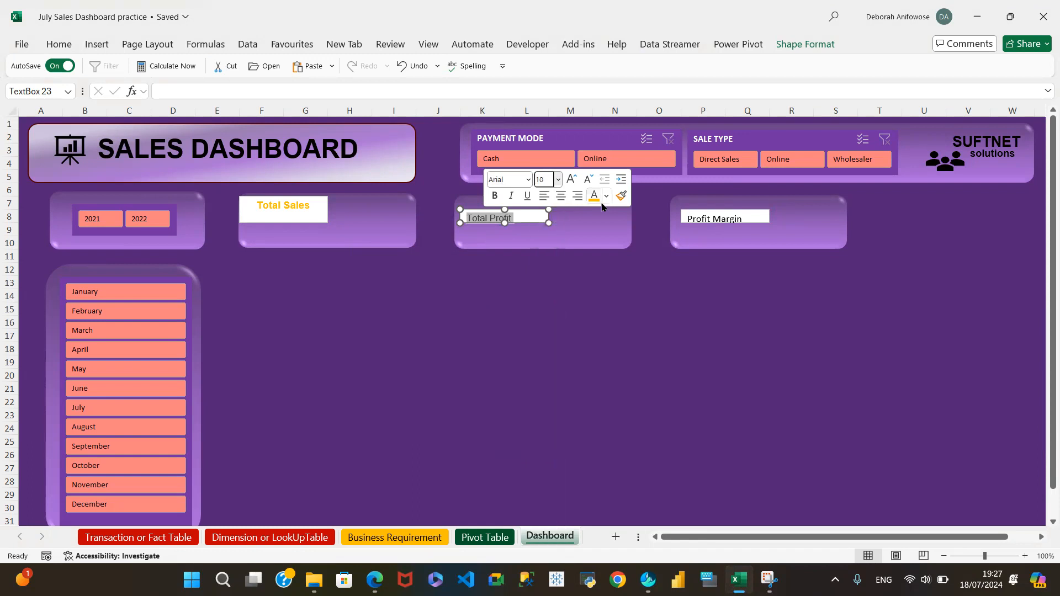
{"action": "left_click", "coordinate": [493, 196]}
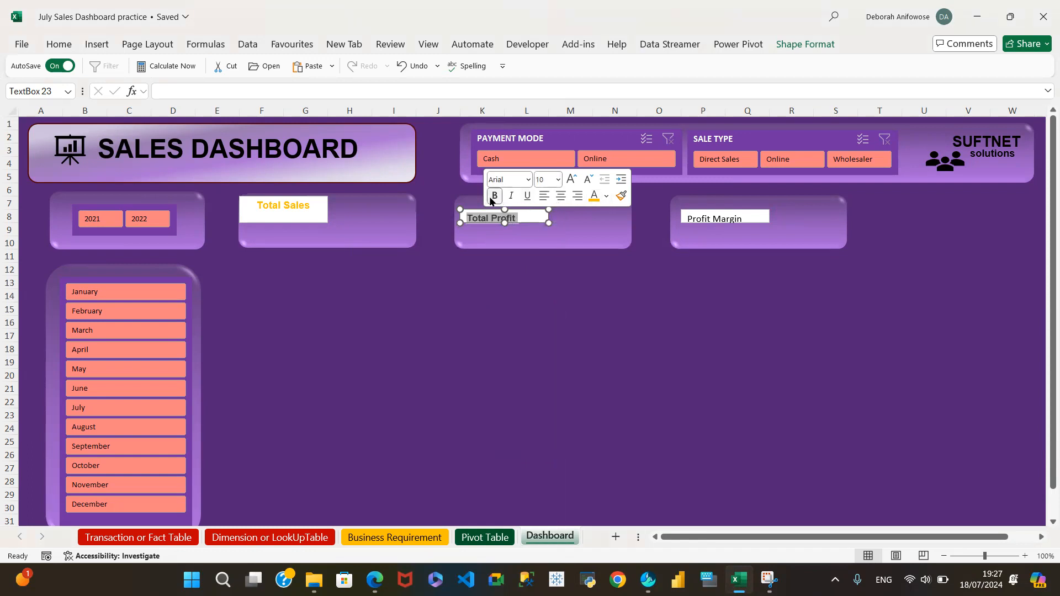
Set the "Total Profit" label to font size 11, colour it gold and centre it to match "Total Sales"
{"action": "left_click", "coordinate": [303, 215]}
{"action": "left_click_drag", "start_coordinate": [303, 213], "coordinate": [282, 215]}
{"action": "left_click_drag", "start_coordinate": [527, 225], "coordinate": [464, 219]}
{"action": "left_click", "coordinate": [522, 220]}
{"action": "left_click", "coordinate": [522, 221]}
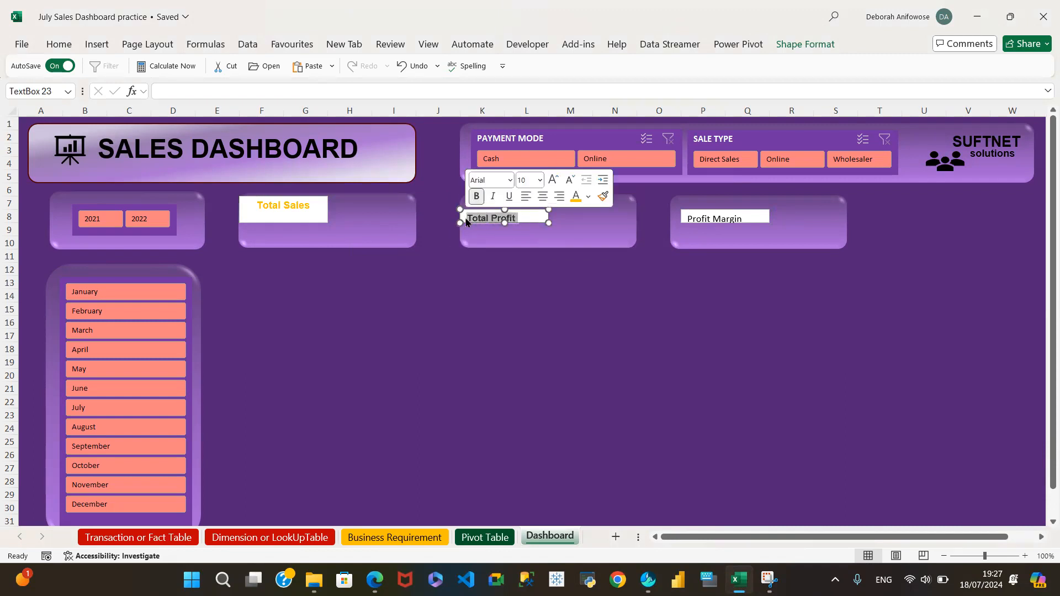
{"action": "left_click", "coordinate": [540, 180]}
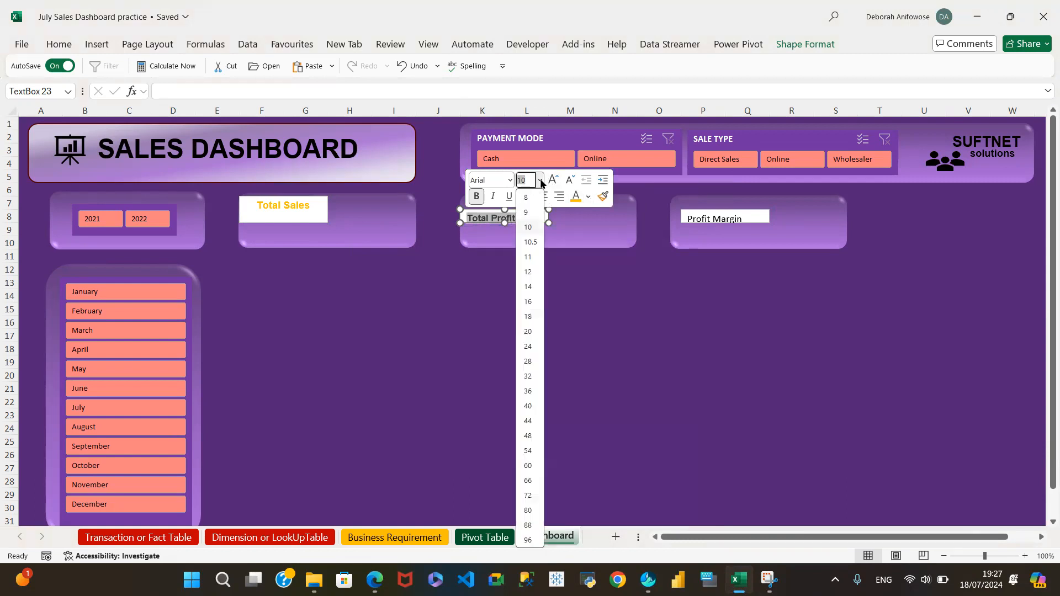
{"action": "left_click", "coordinate": [529, 257]}
{"action": "left_click", "coordinate": [576, 198]}
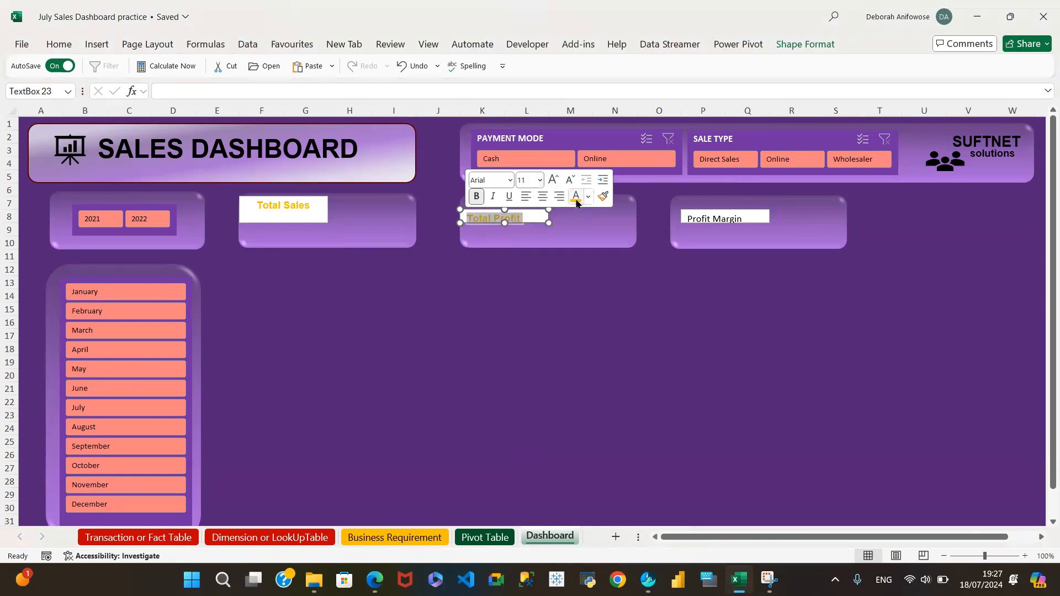
{"action": "left_click", "coordinate": [542, 197]}
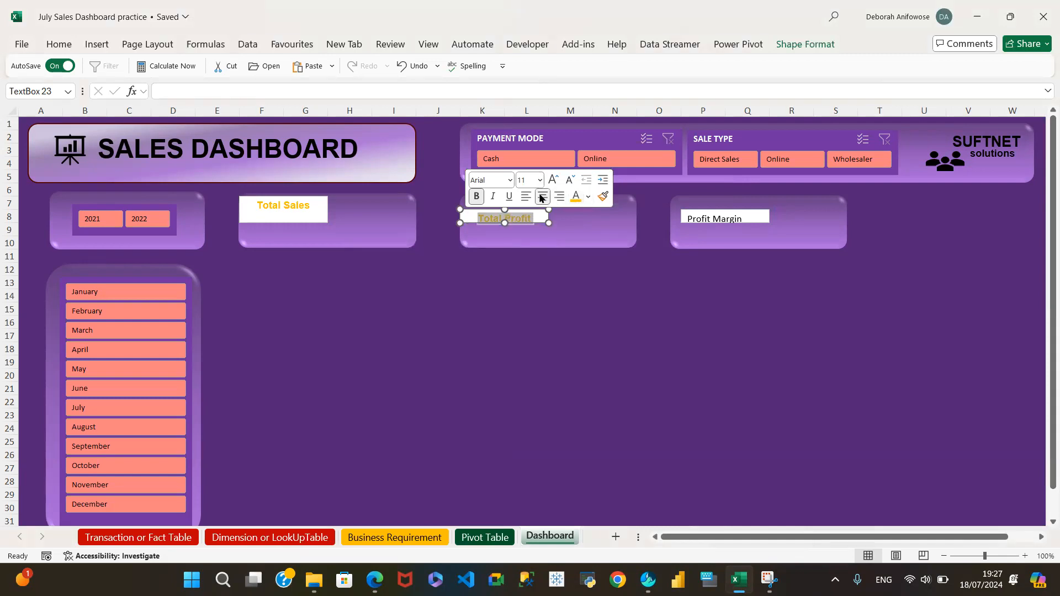
Format the "Profit Margin" label text as bold Arial in gold
{"action": "left_click", "coordinate": [752, 221]}
{"action": "left_click", "coordinate": [744, 218]}
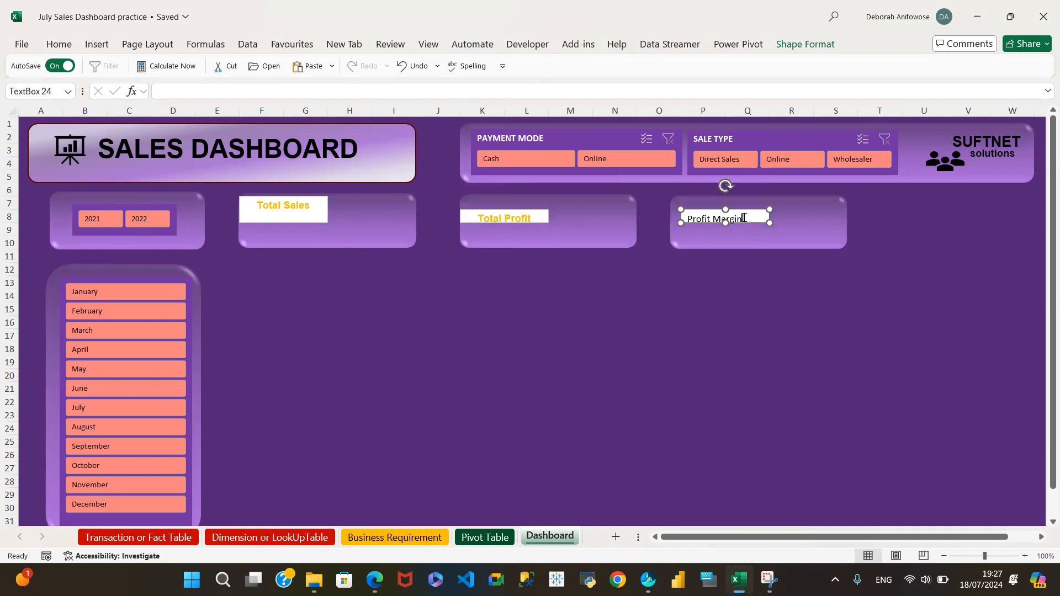
{"action": "left_click_drag", "start_coordinate": [744, 218], "coordinate": [684, 219]}
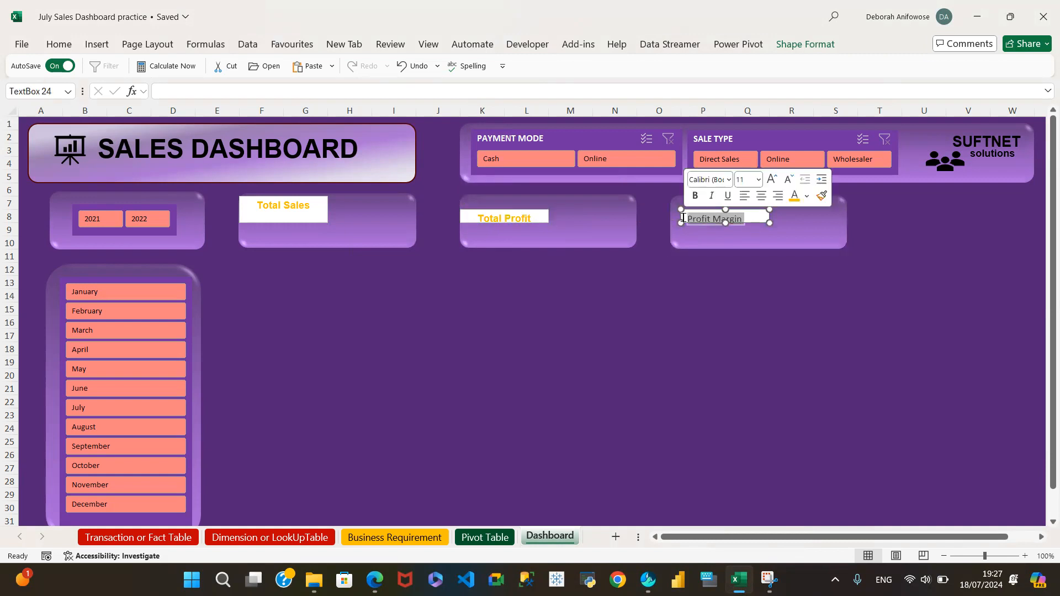
{"action": "left_click", "coordinate": [697, 196]}
{"action": "left_click", "coordinate": [729, 180]}
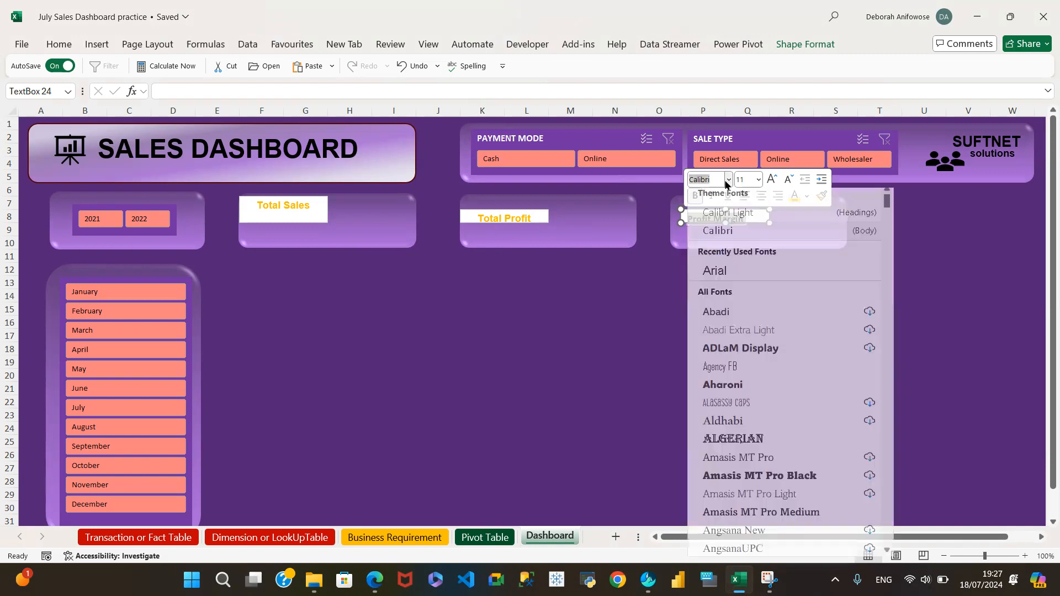
{"action": "left_click", "coordinate": [717, 276]}
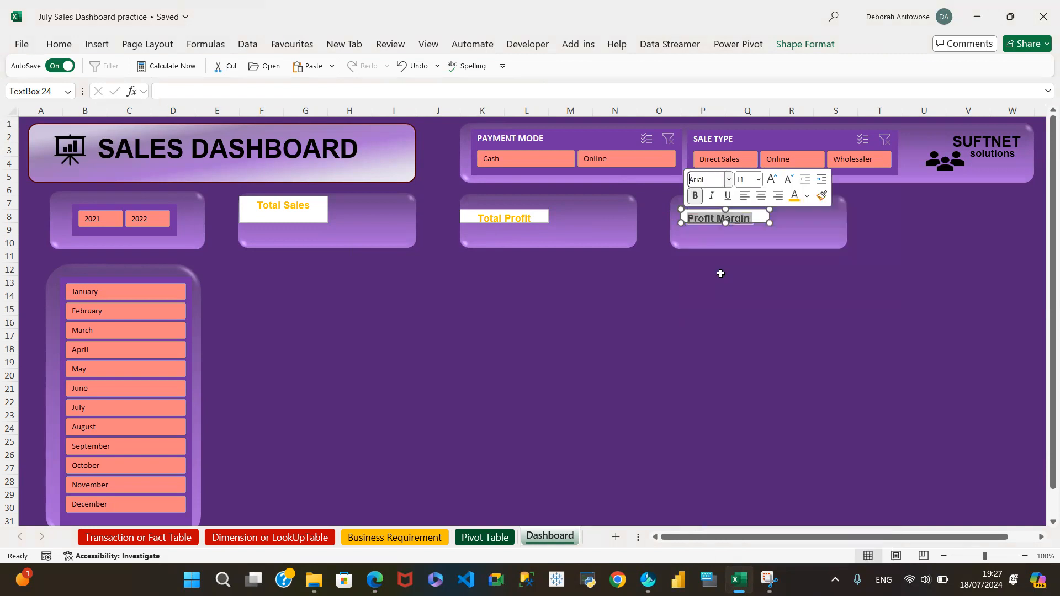
{"action": "left_click", "coordinate": [794, 197]}
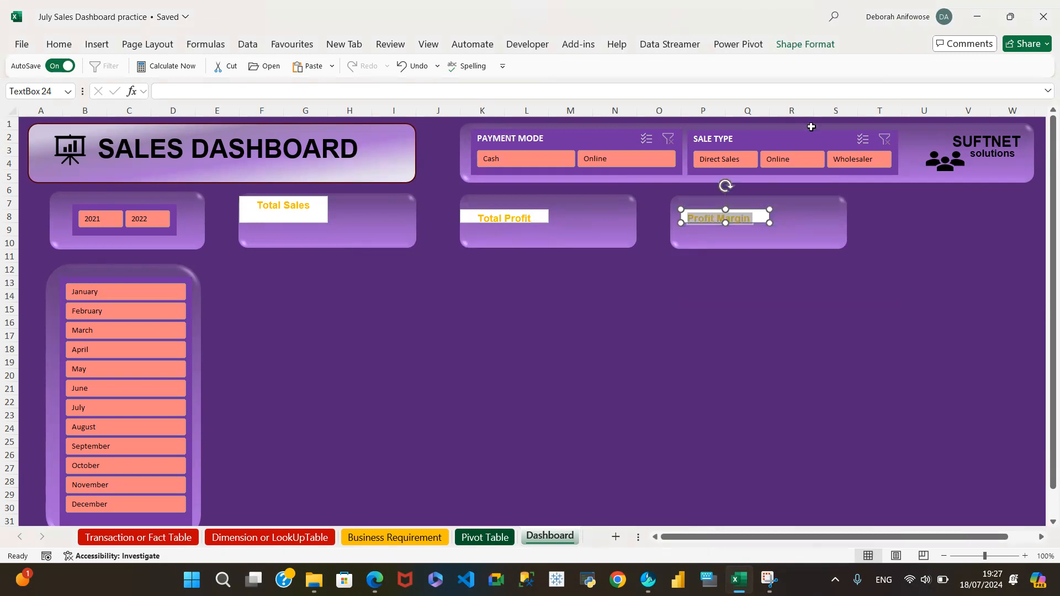
Remove the shape fill and outline from the "Profit Margin" label's text box
{"action": "left_click", "coordinate": [766, 215]}
{"action": "left_click", "coordinate": [809, 48]}
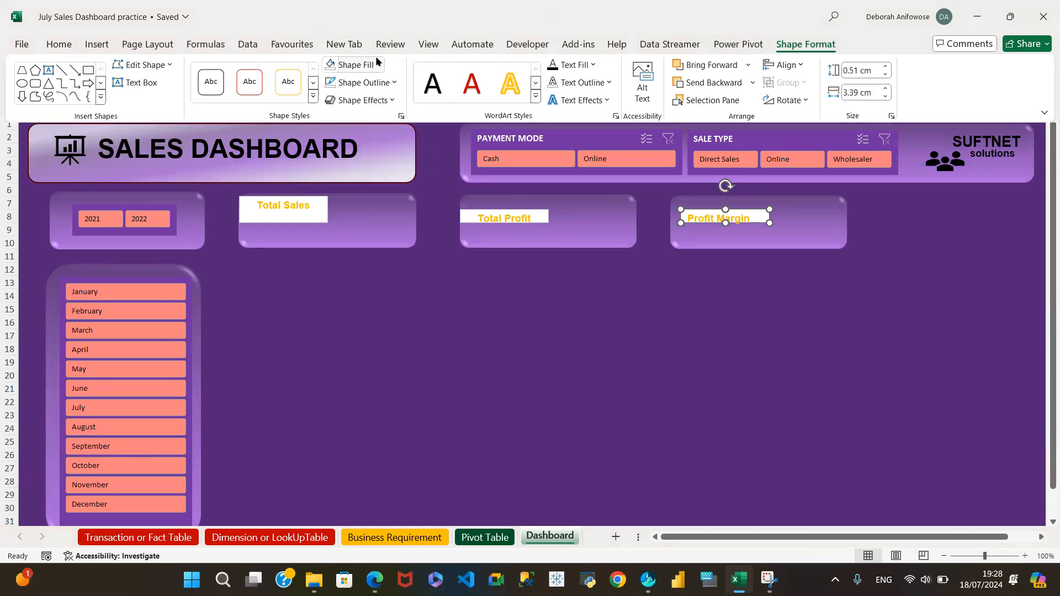
{"action": "left_click", "coordinate": [379, 65]}
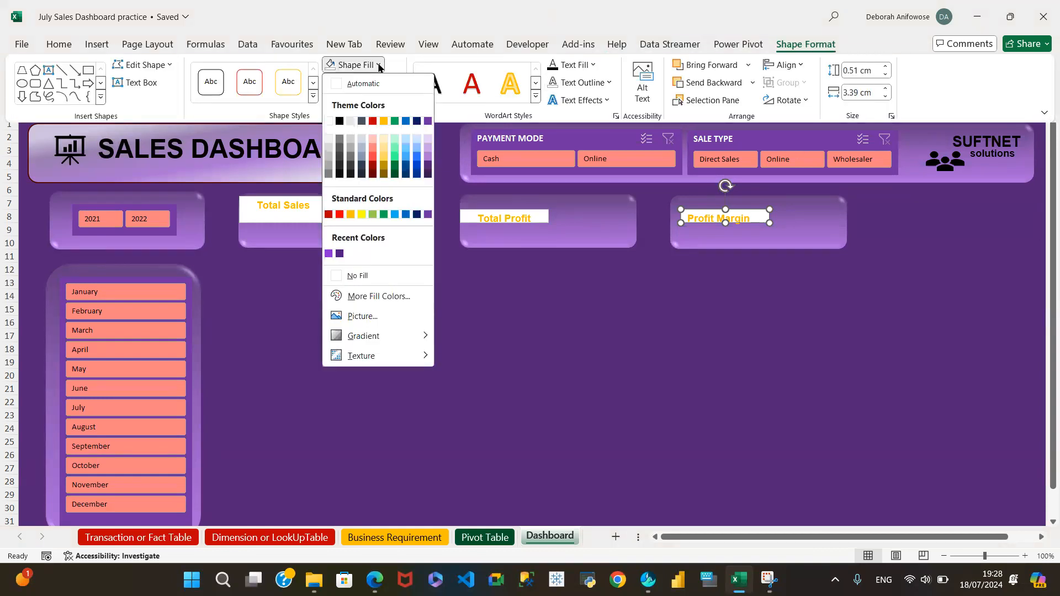
{"action": "left_click", "coordinate": [360, 276]}
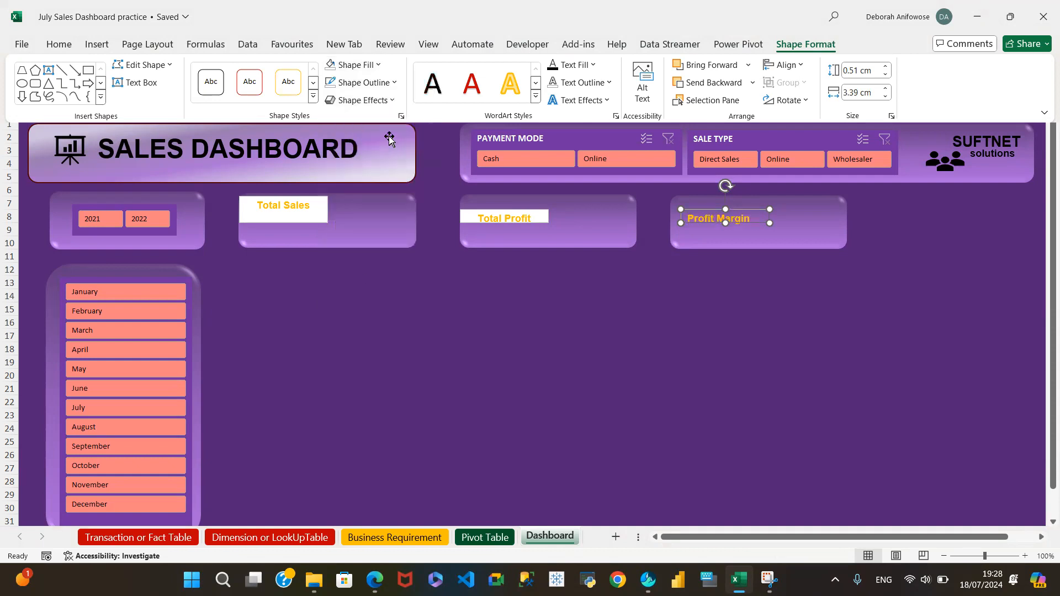
{"action": "left_click", "coordinate": [394, 84]}
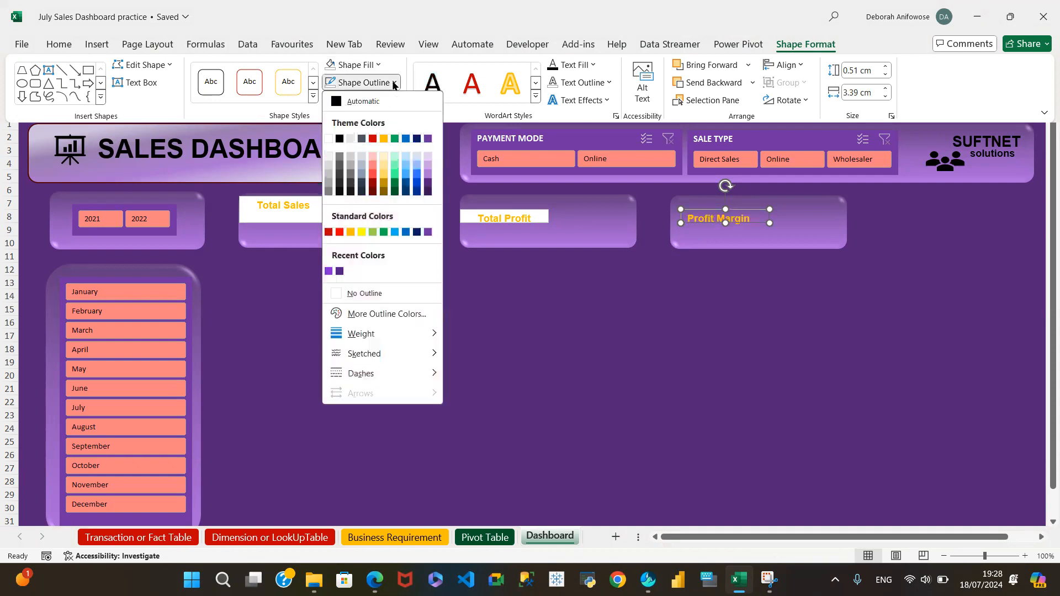
{"action": "left_click", "coordinate": [372, 296]}
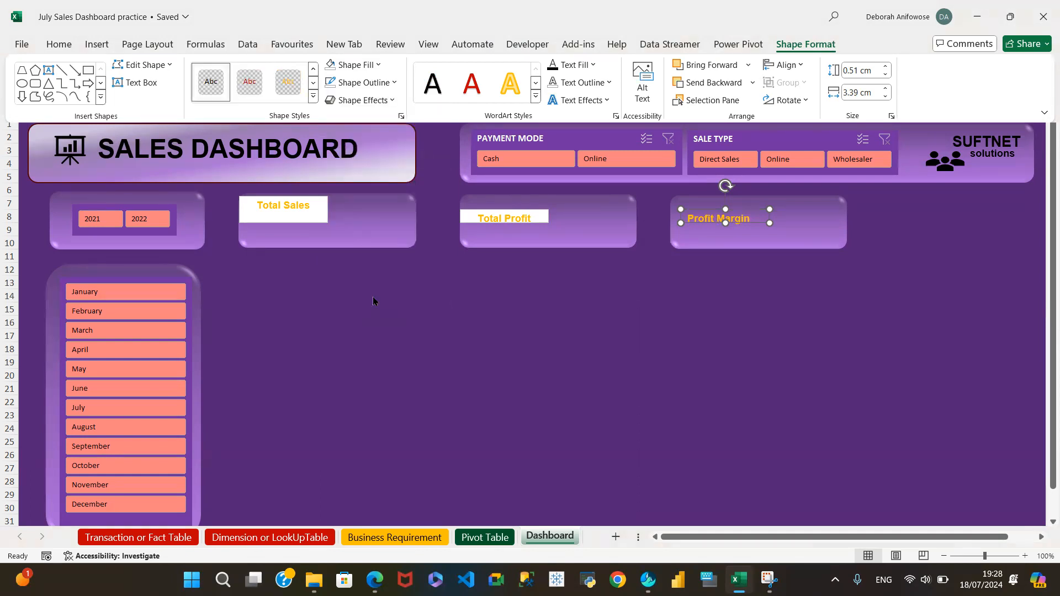
{"action": "key", "text": "ctrl+F1"}
Set the "Total Profit" label's text box to no fill and no outline
{"action": "left_click", "coordinate": [539, 214]}
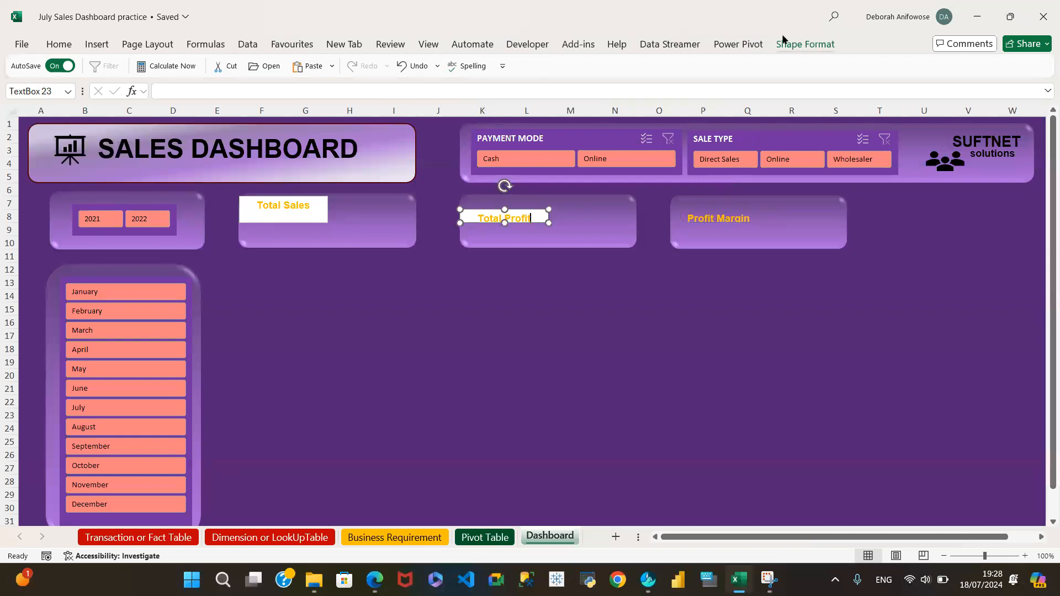
{"action": "left_click", "coordinate": [798, 41]}
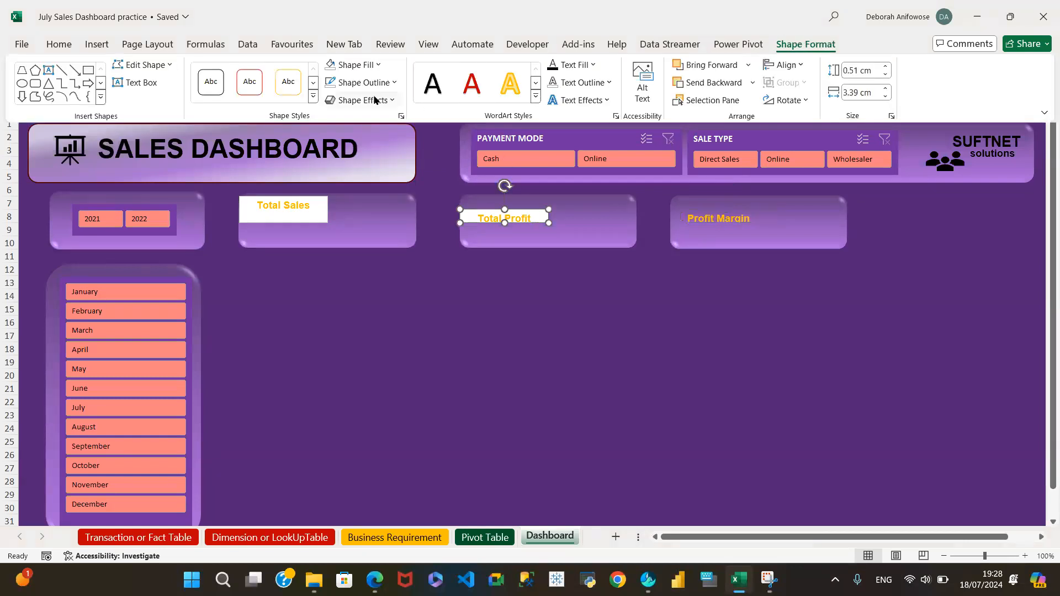
{"action": "left_click", "coordinate": [378, 66]}
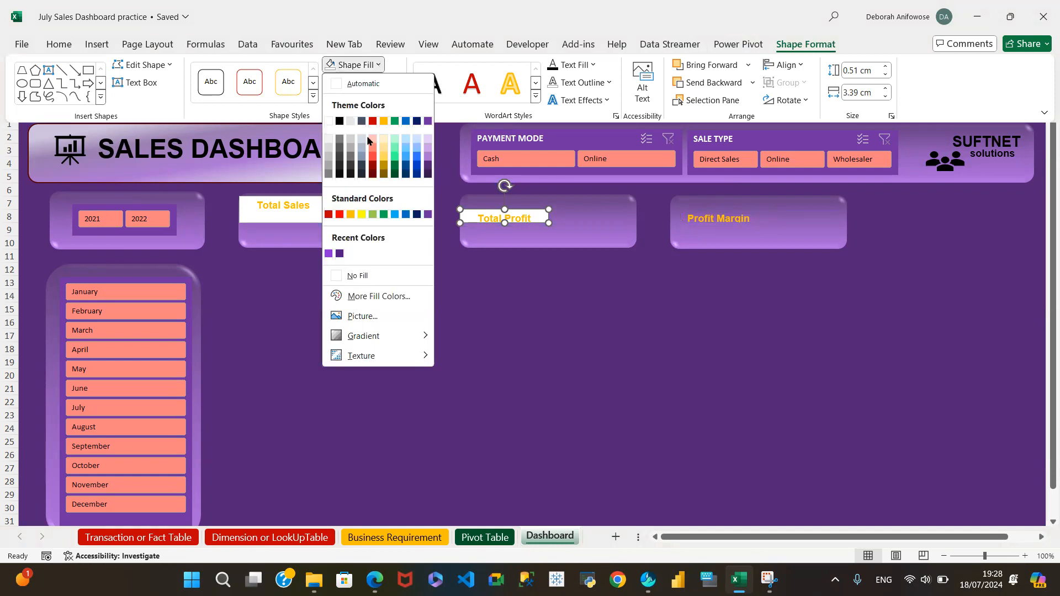
{"action": "left_click", "coordinate": [372, 270]}
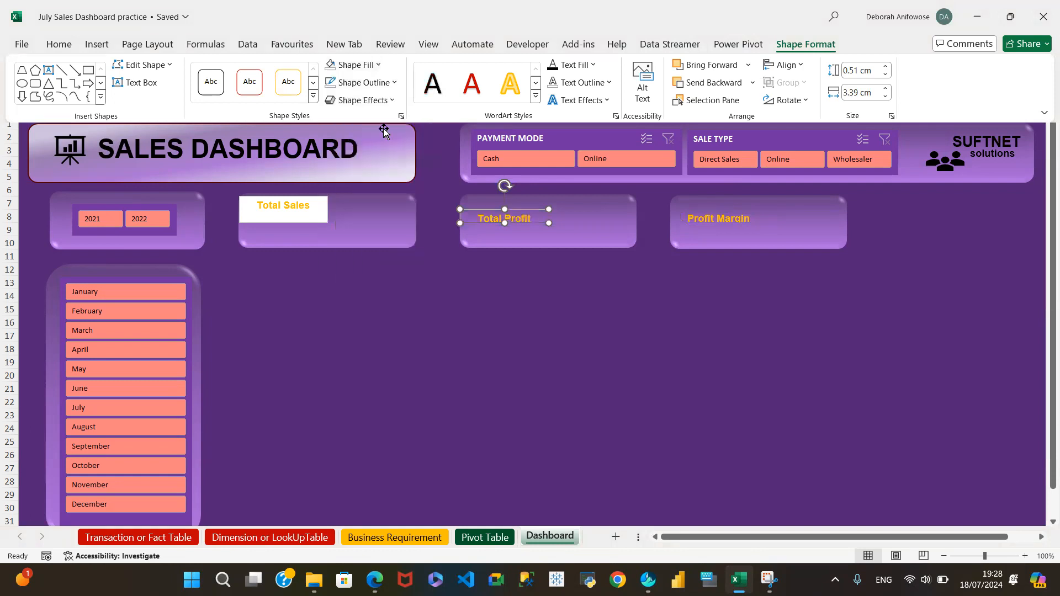
{"action": "left_click", "coordinate": [394, 84]}
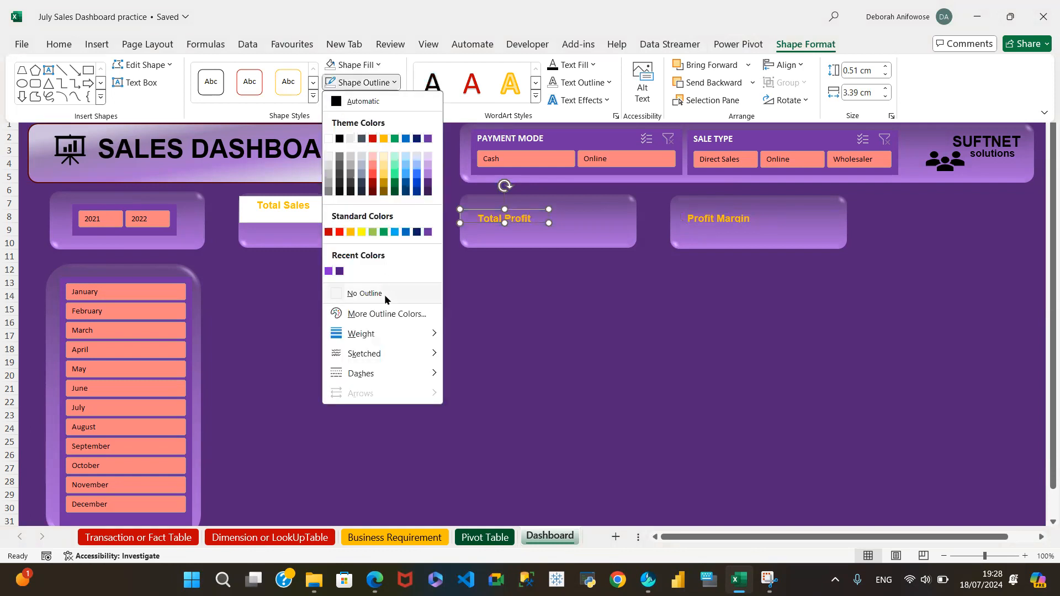
{"action": "left_click", "coordinate": [364, 293]}
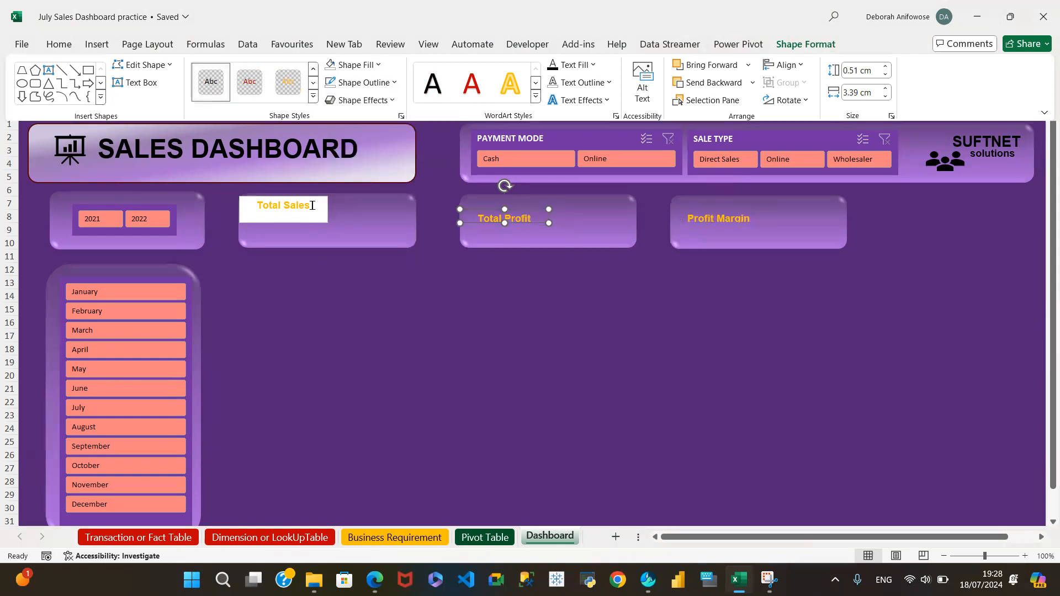
Clear the fill and outline of the "Total Sales" label's text box and deselect it
{"action": "left_click", "coordinate": [312, 203]}
{"action": "left_click", "coordinate": [312, 204]}
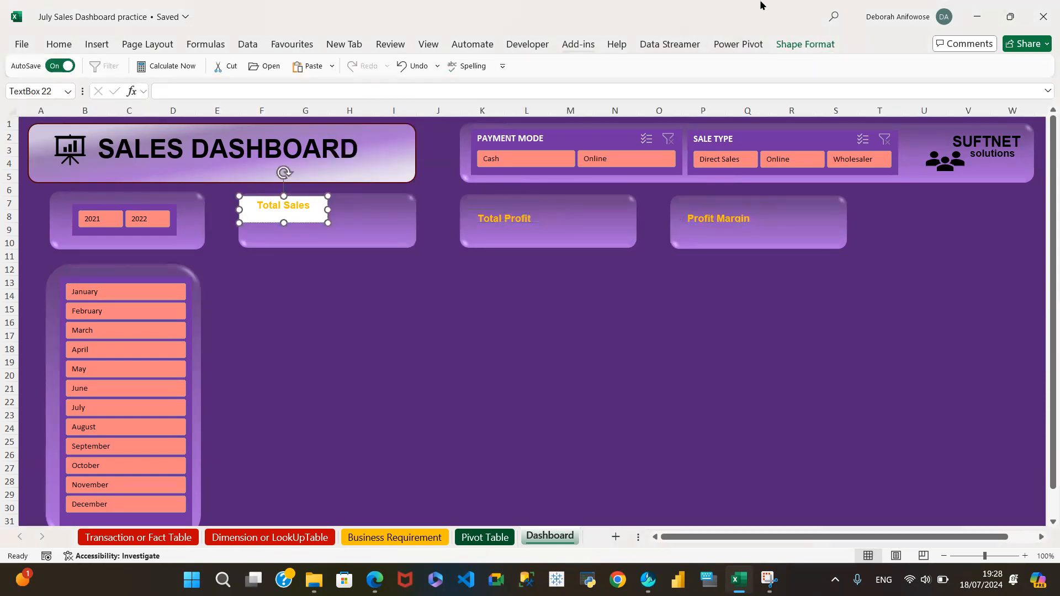
{"action": "left_click", "coordinate": [781, 45]}
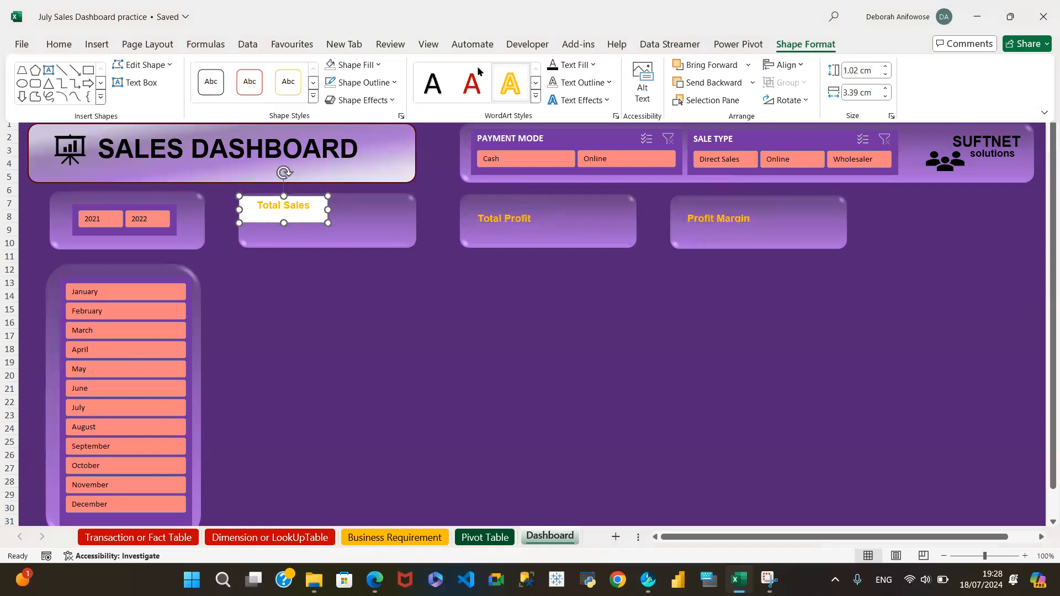
{"action": "left_click", "coordinate": [378, 66]}
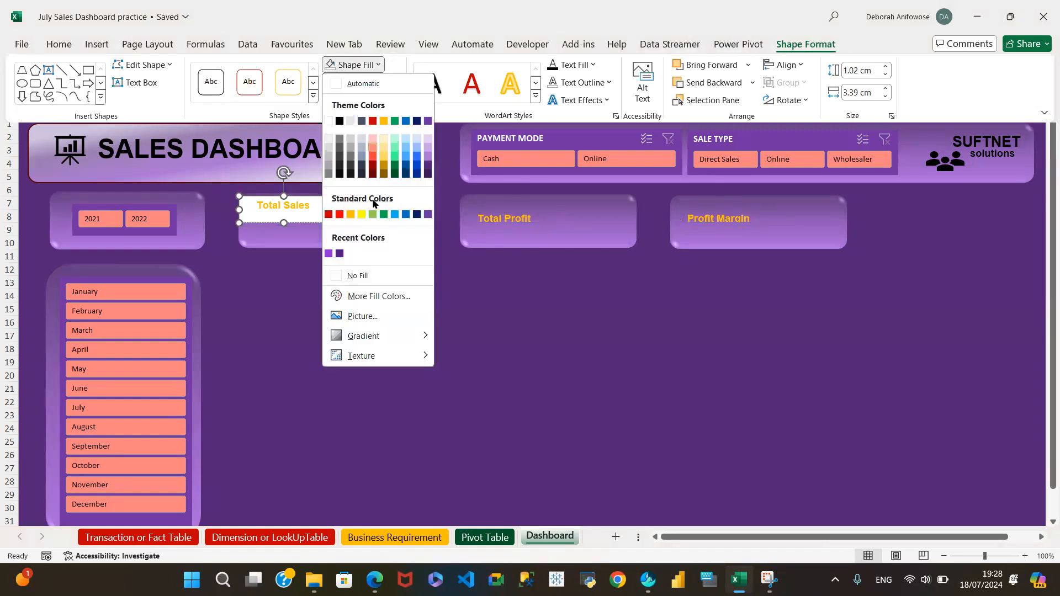
{"action": "left_click", "coordinate": [374, 275]}
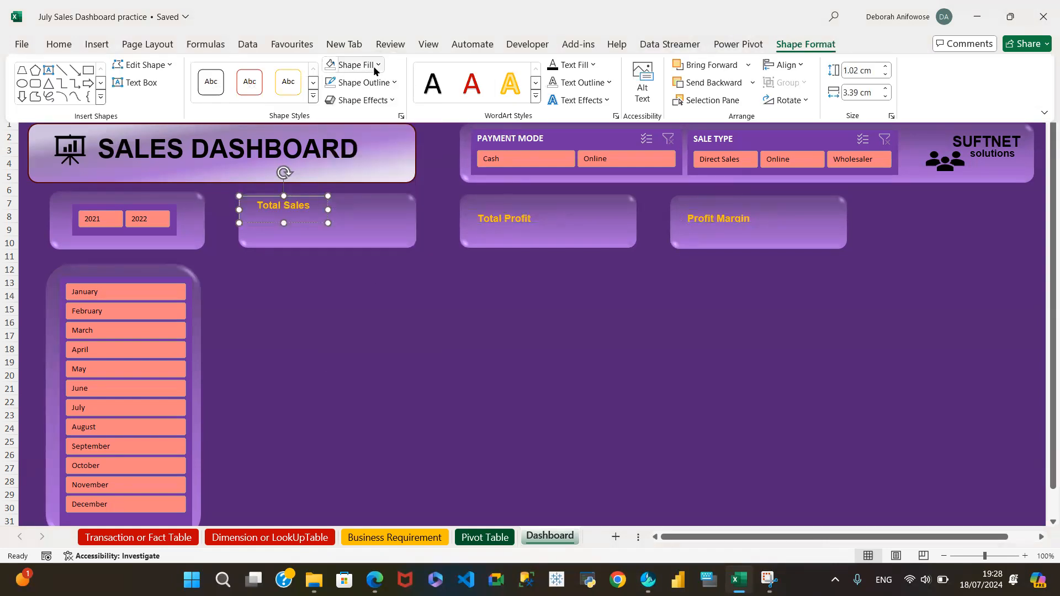
{"action": "left_click", "coordinate": [377, 65]}
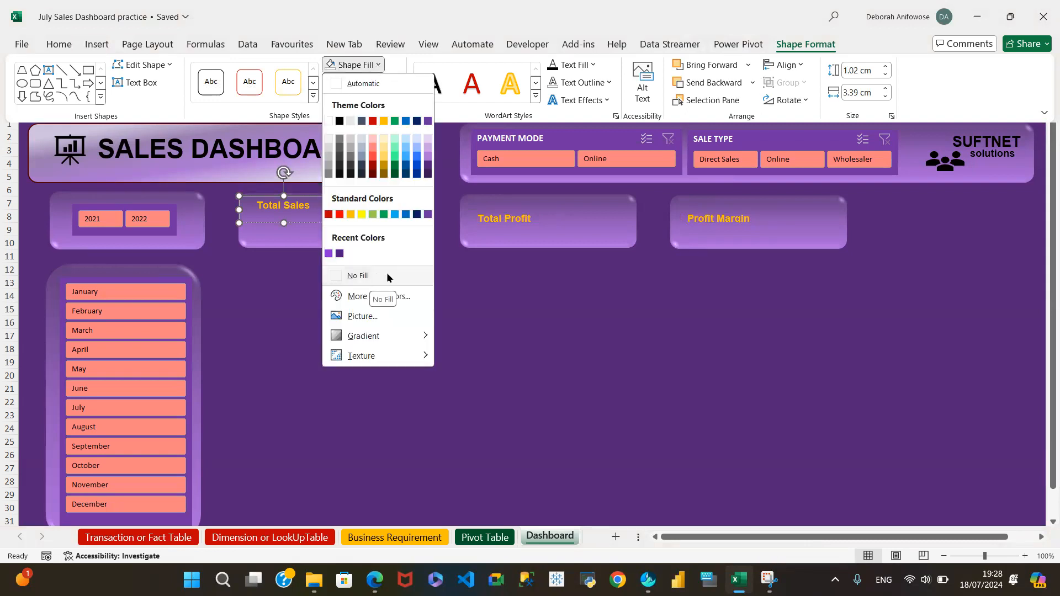
{"action": "left_click", "coordinate": [386, 275]}
{"action": "left_click", "coordinate": [393, 83]}
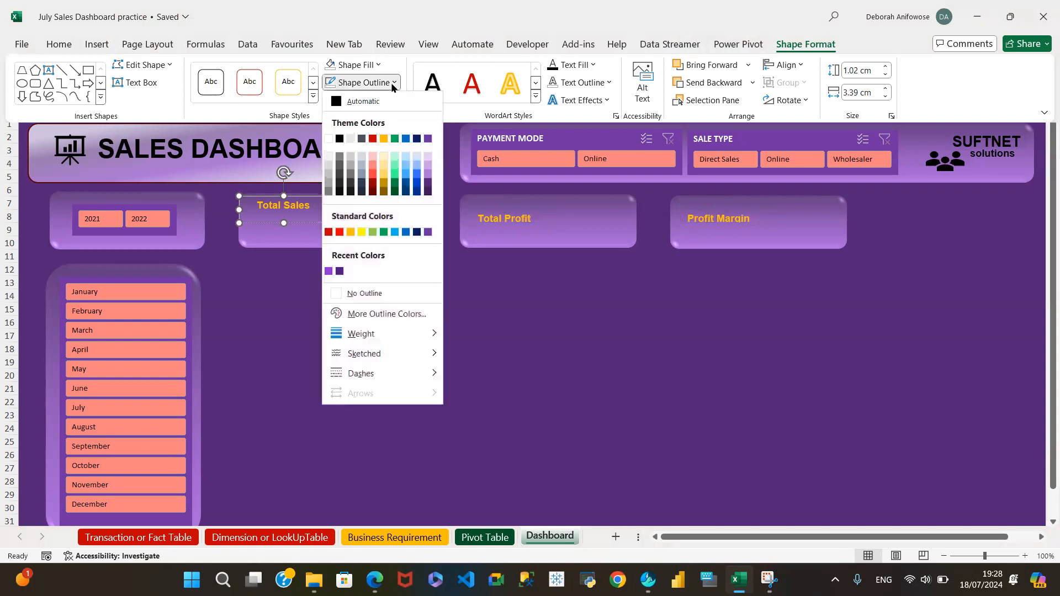
{"action": "left_click", "coordinate": [359, 293]}
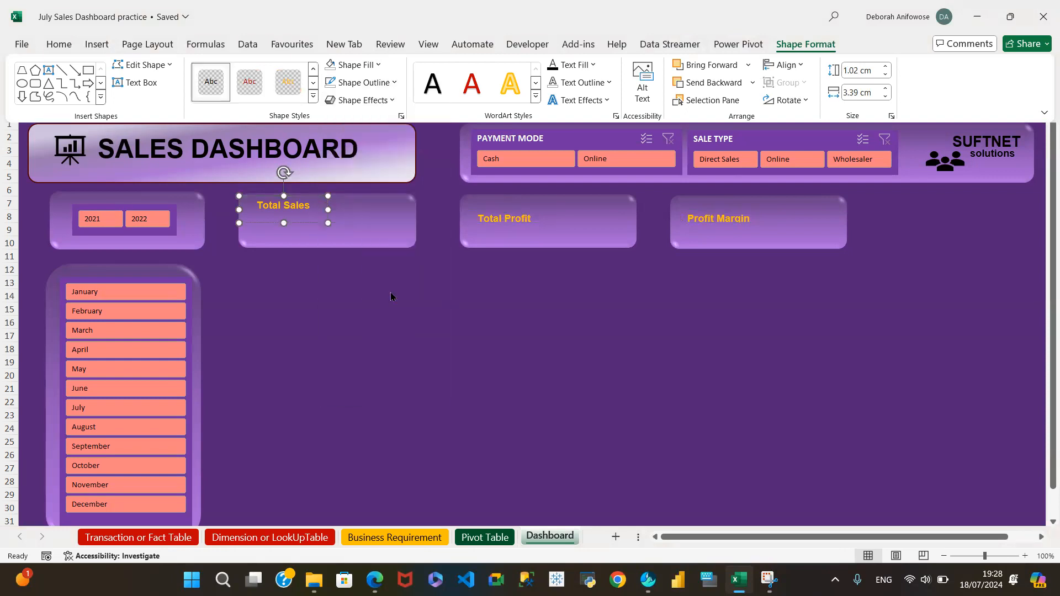
{"action": "left_click", "coordinate": [362, 217]}
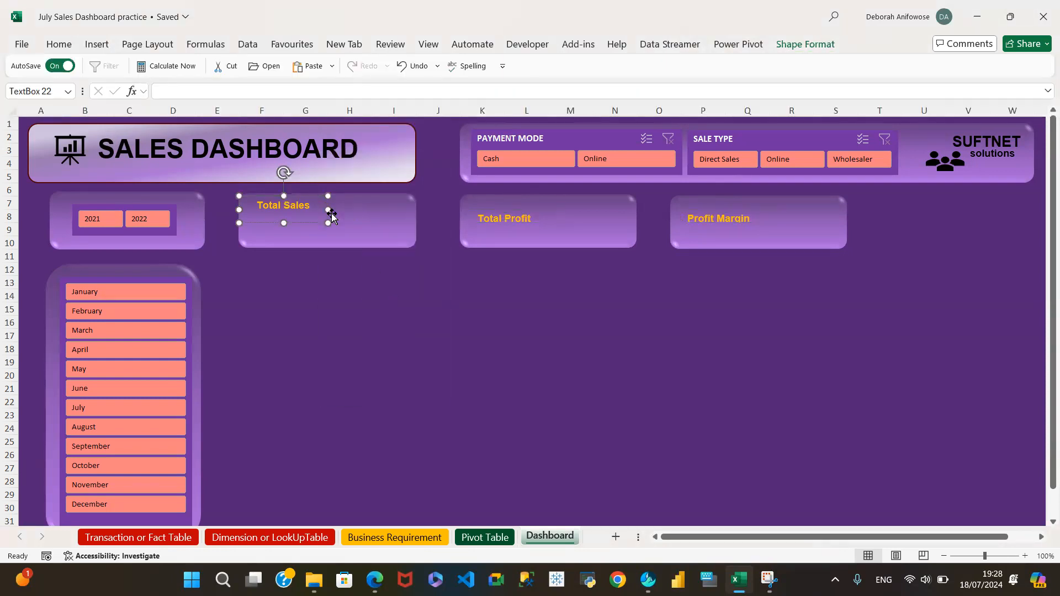
{"action": "left_click", "coordinate": [363, 218]}
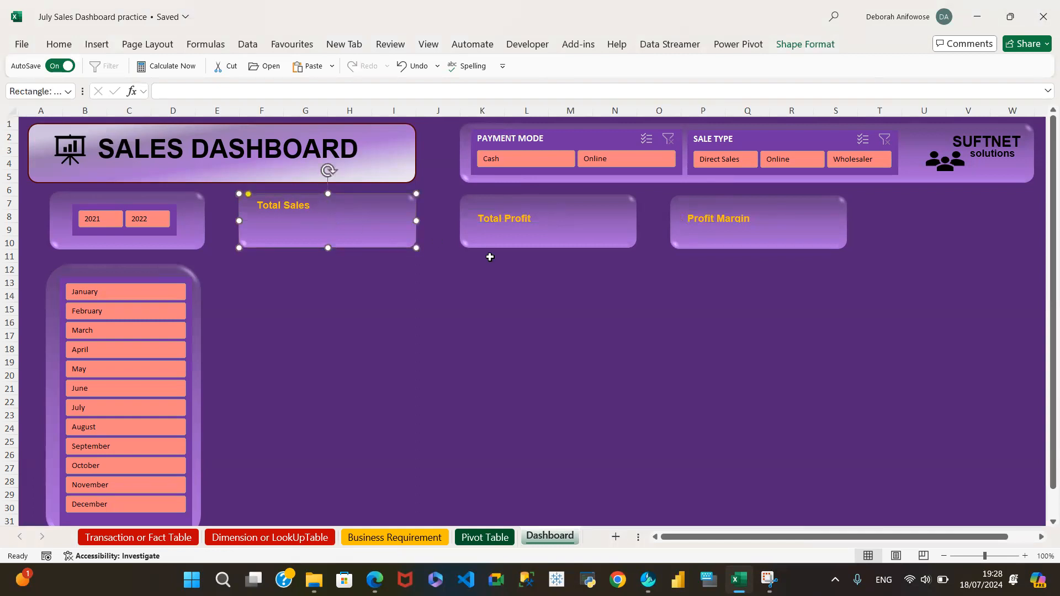
Move the "Total Profit" and "Profit Margin" labels up to line up with "Total Sales" near the top of their cards
{"action": "left_click", "coordinate": [522, 215]}
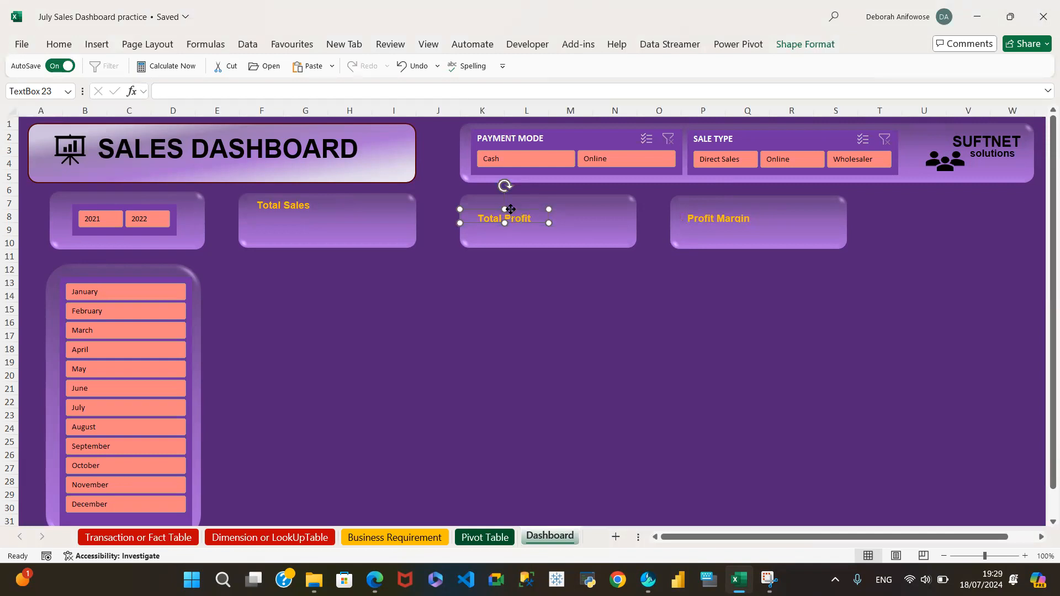
{"action": "left_click_drag", "start_coordinate": [511, 209], "coordinate": [516, 201]}
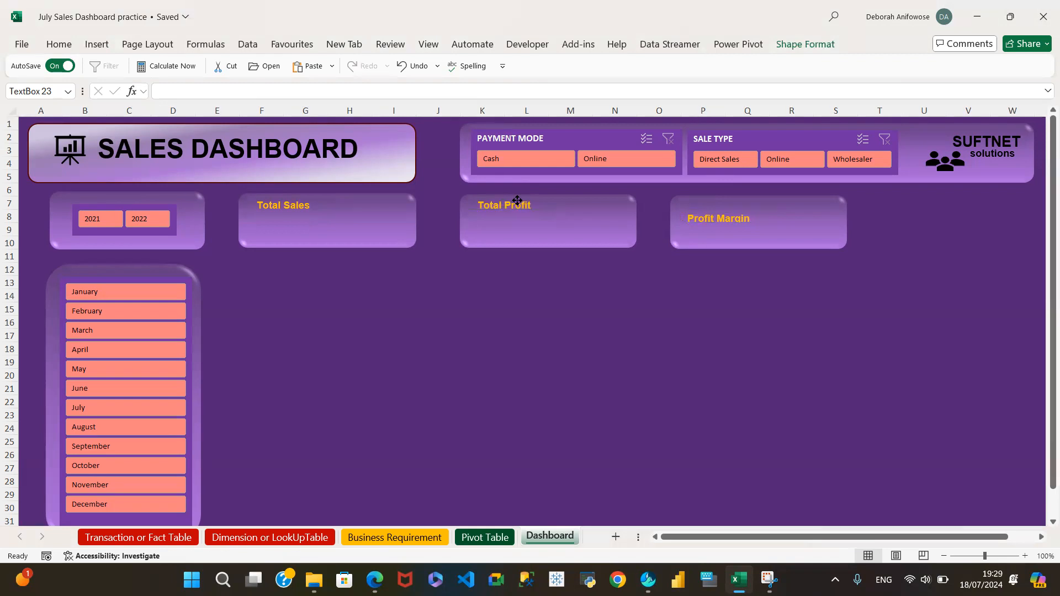
{"action": "left_click", "coordinate": [720, 220]}
{"action": "left_click_drag", "start_coordinate": [710, 208], "coordinate": [710, 203]}
{"action": "left_click", "coordinate": [708, 201]}
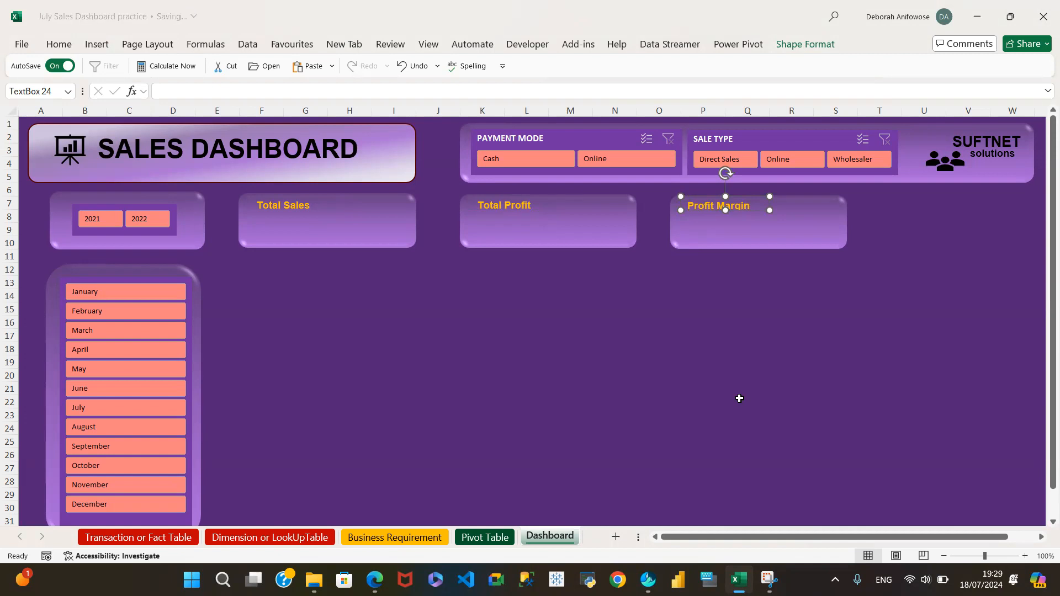
Check the card icons in the Snipping Tool reference, and back in Excel search stock icons for "piggy" and select the outlined piggy bank
{"action": "mouse_move", "coordinate": [739, 580]}
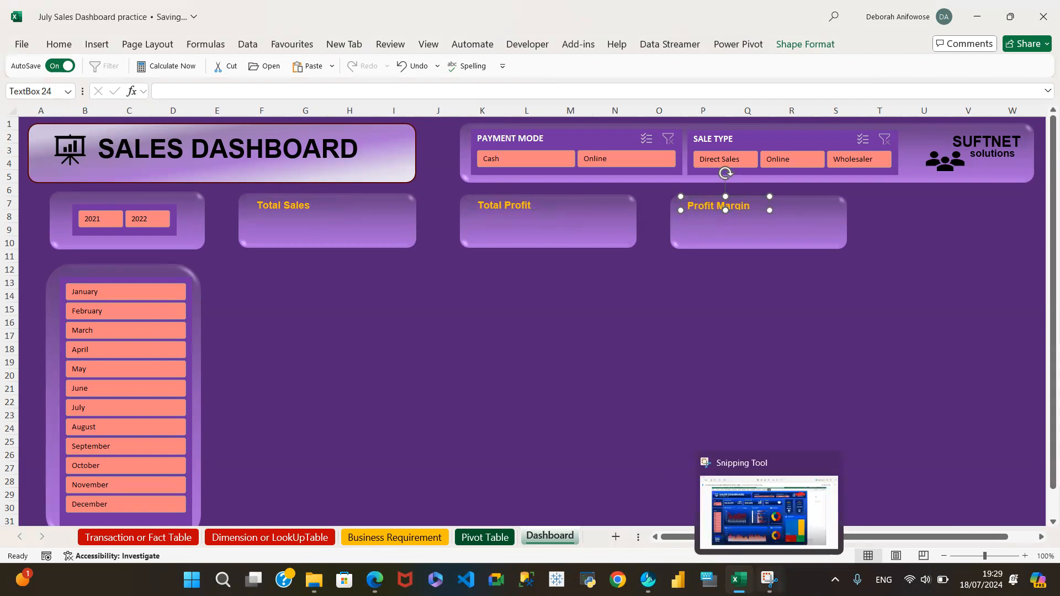
{"action": "left_click", "coordinate": [755, 535]}
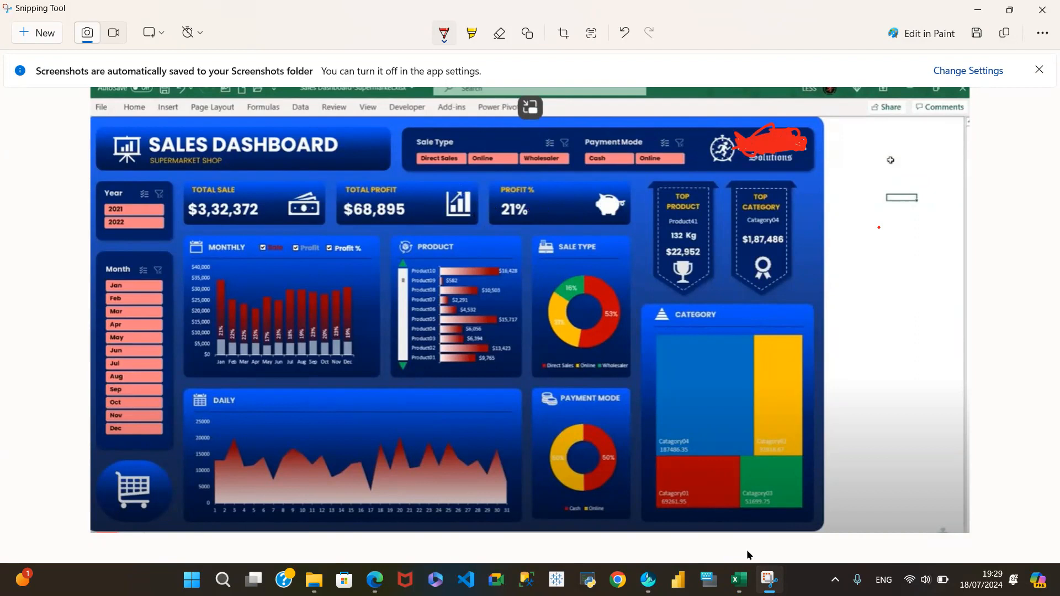
{"action": "mouse_move", "coordinate": [738, 579]}
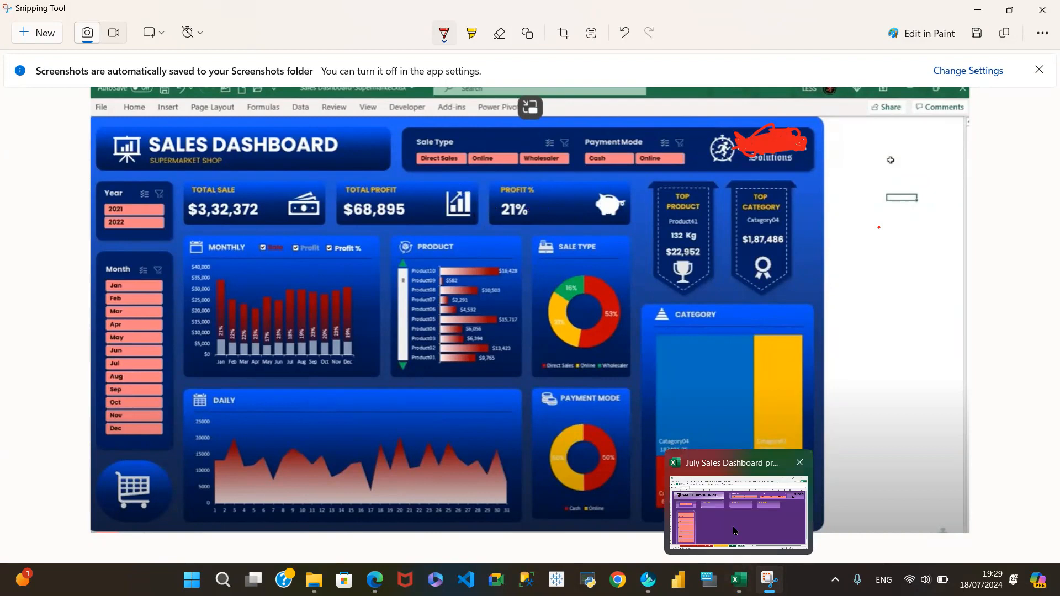
{"action": "left_click", "coordinate": [733, 526]}
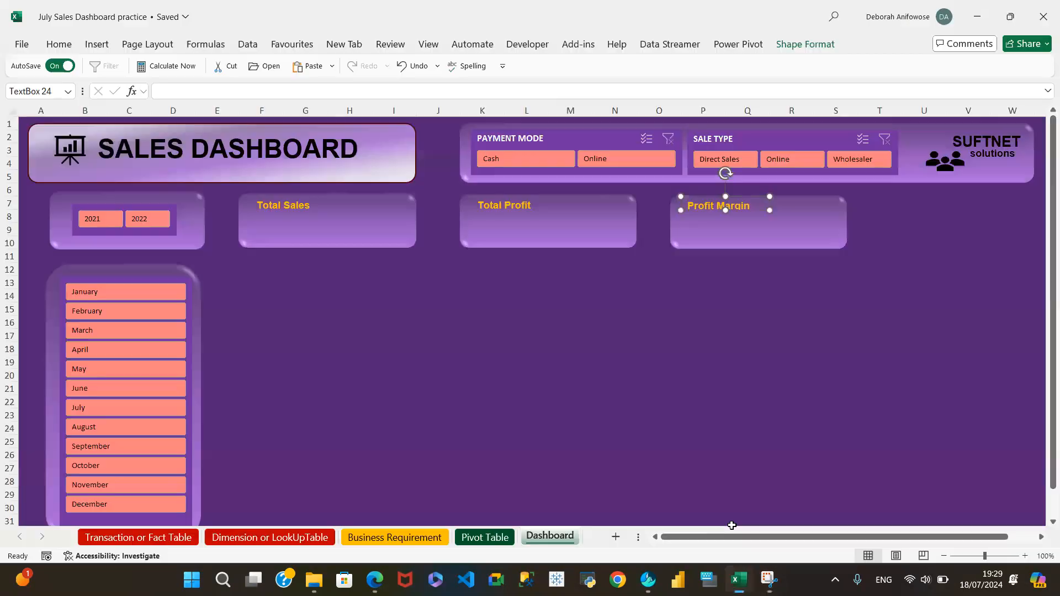
{"action": "left_click", "coordinate": [99, 44]}
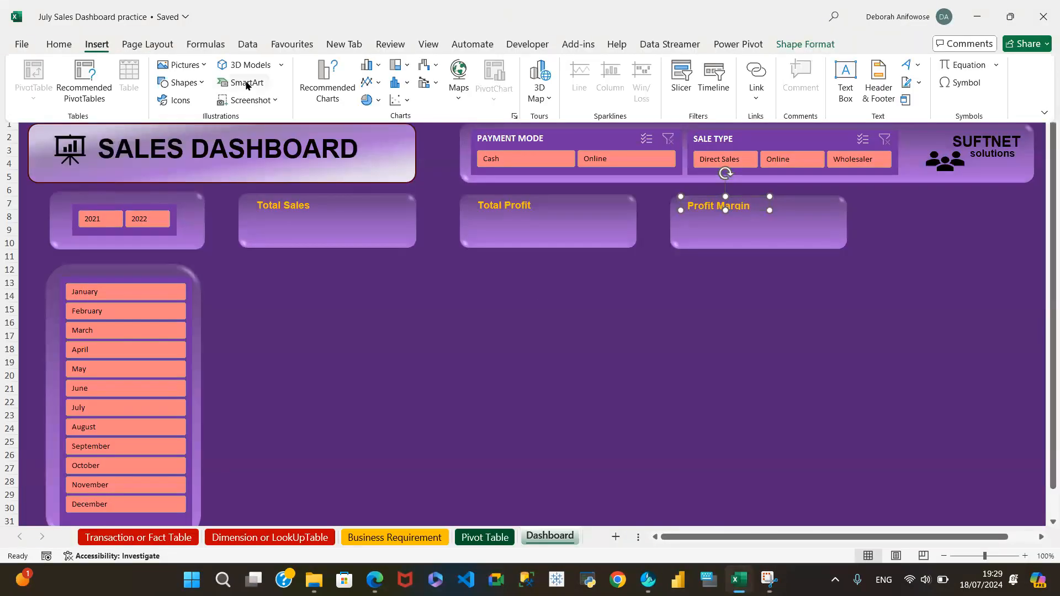
{"action": "left_click", "coordinate": [196, 101]}
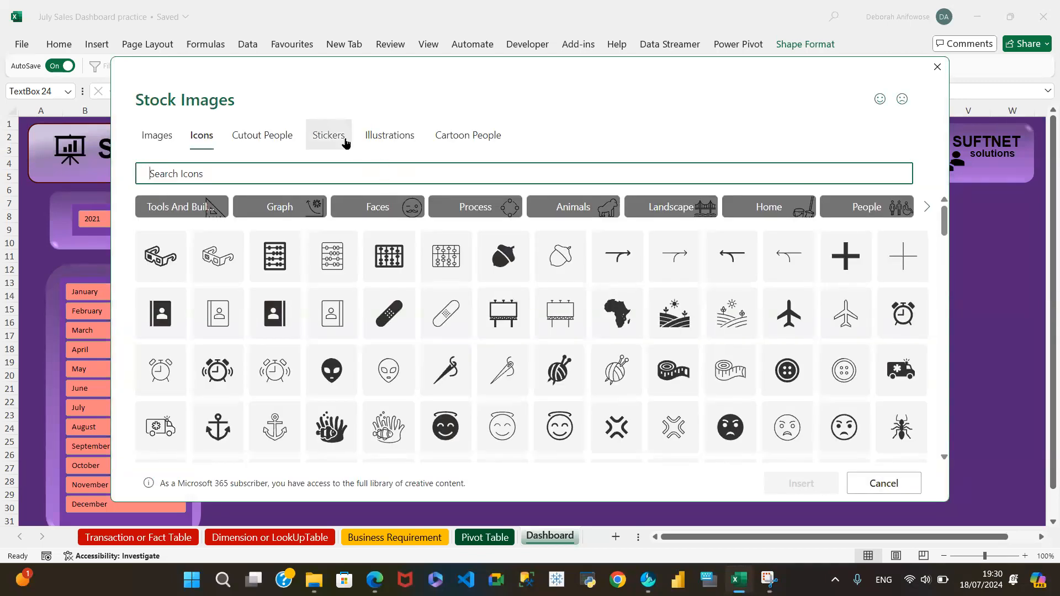
{"action": "type", "text": "piggy"}
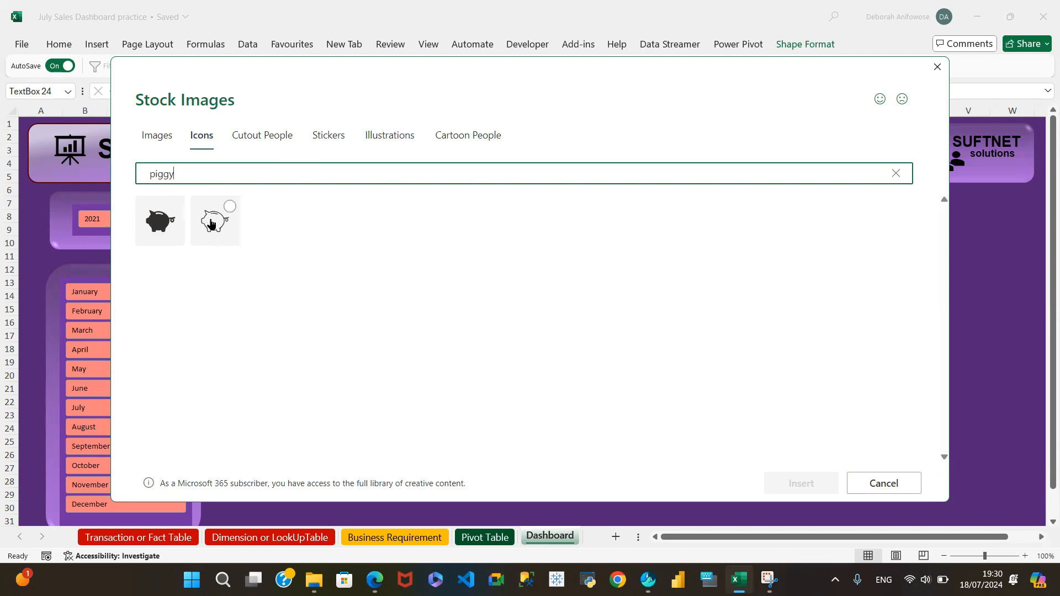
{"action": "left_click", "coordinate": [212, 225]}
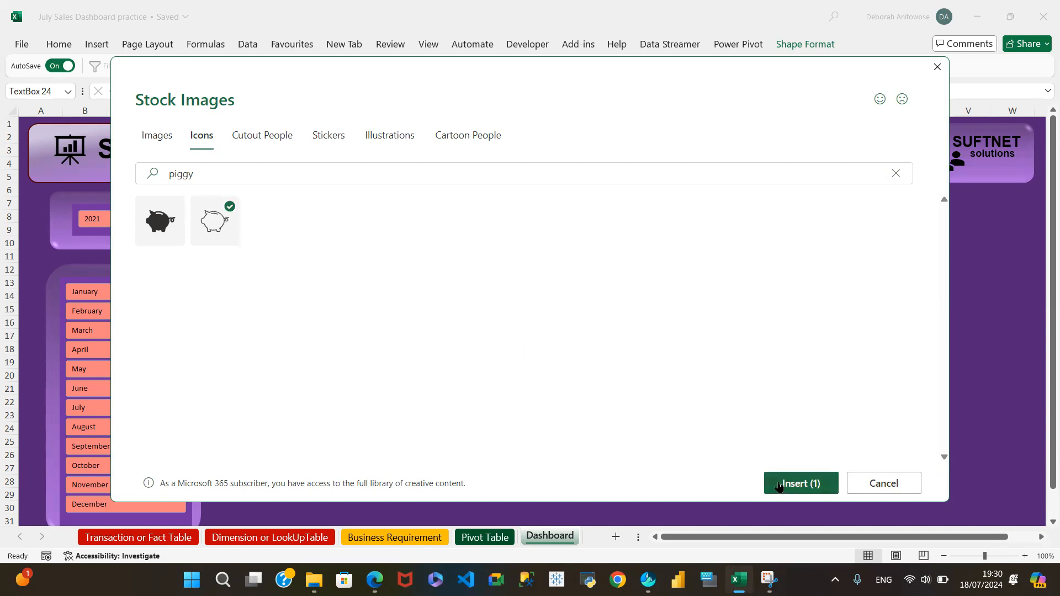
Search the stock icons for "notes" to find a money icon, keeping the piggy bank selected
{"action": "left_click", "coordinate": [194, 173]}
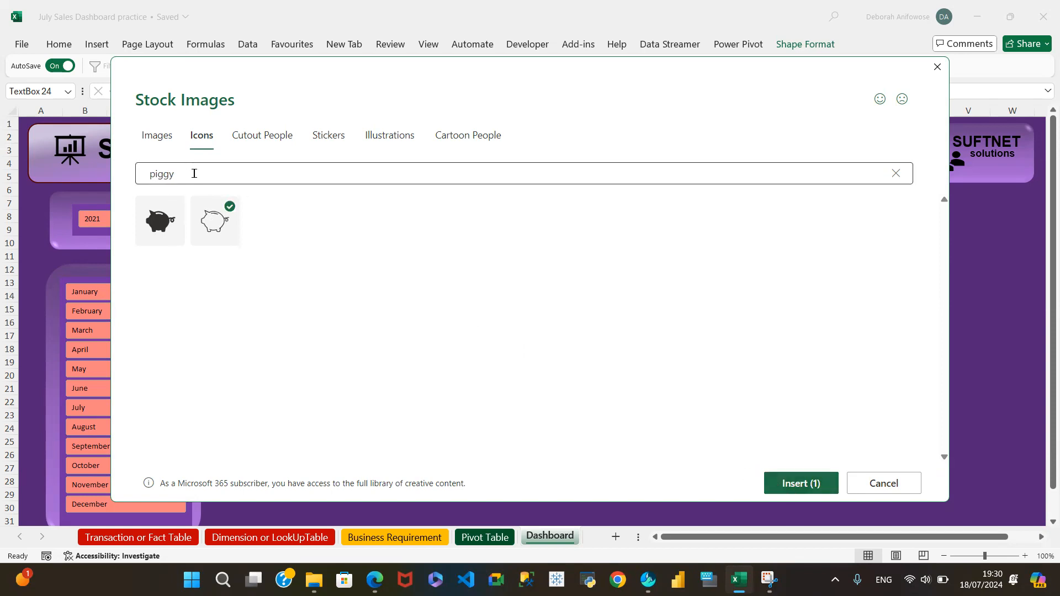
{"action": "key", "text": "BackSpace"}
{"action": "key", "text": "BackSpace"}
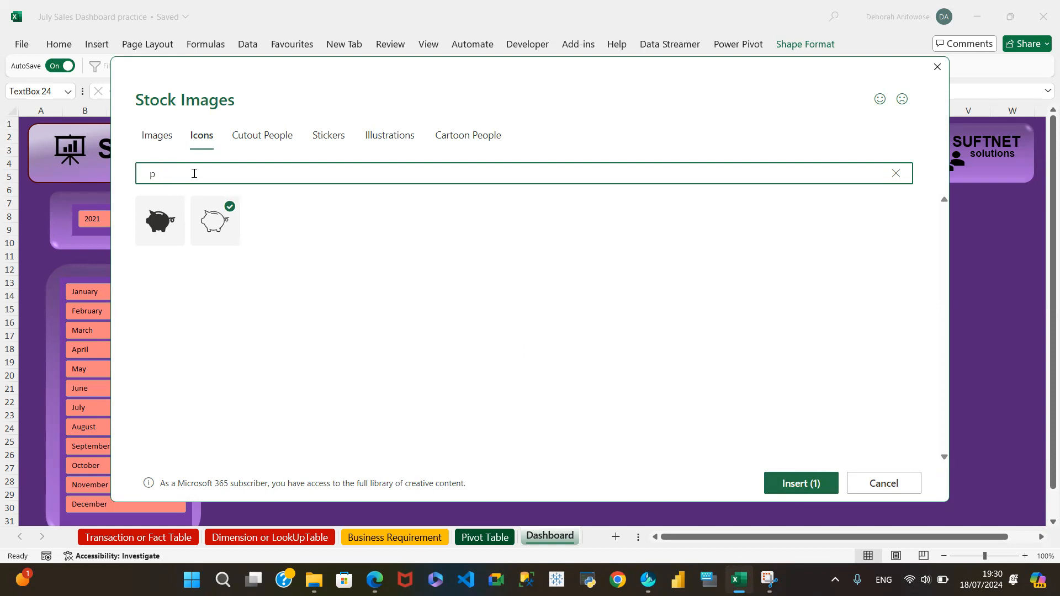
{"action": "key", "text": "BackSpace"}
{"action": "type", "text": "notes"}
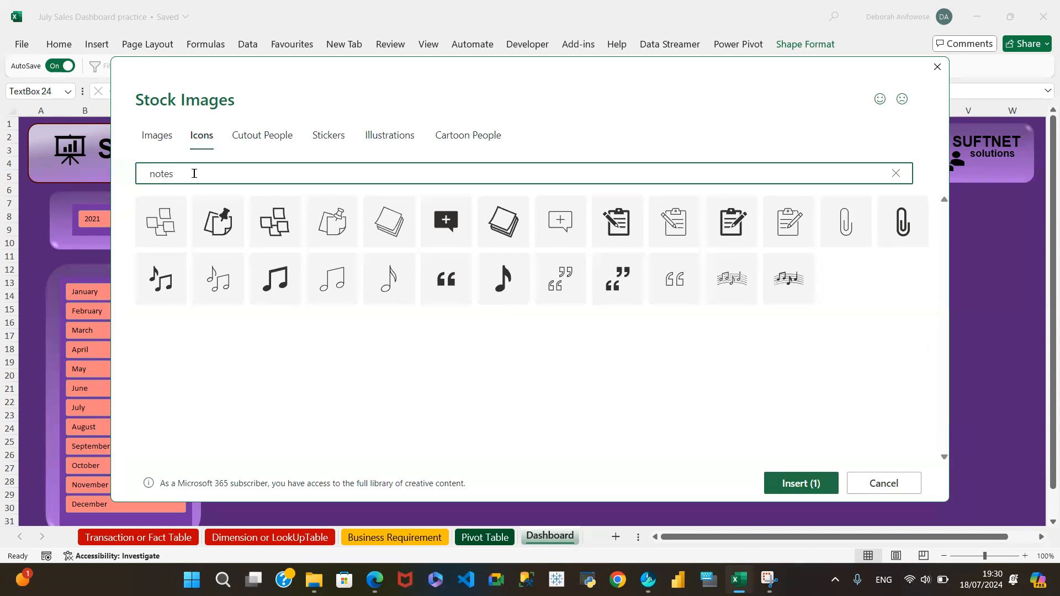
Search the stock icons for "cash" and add the solid banknotes icon to the selection
{"action": "key", "text": "BackSpace"}
{"action": "key", "text": "BackSpace"}
{"action": "key", "text": "BackSpace"}
{"action": "key", "text": "BackSpace"}
{"action": "key", "text": "BackSpace"}
{"action": "type", "text": "cash"}
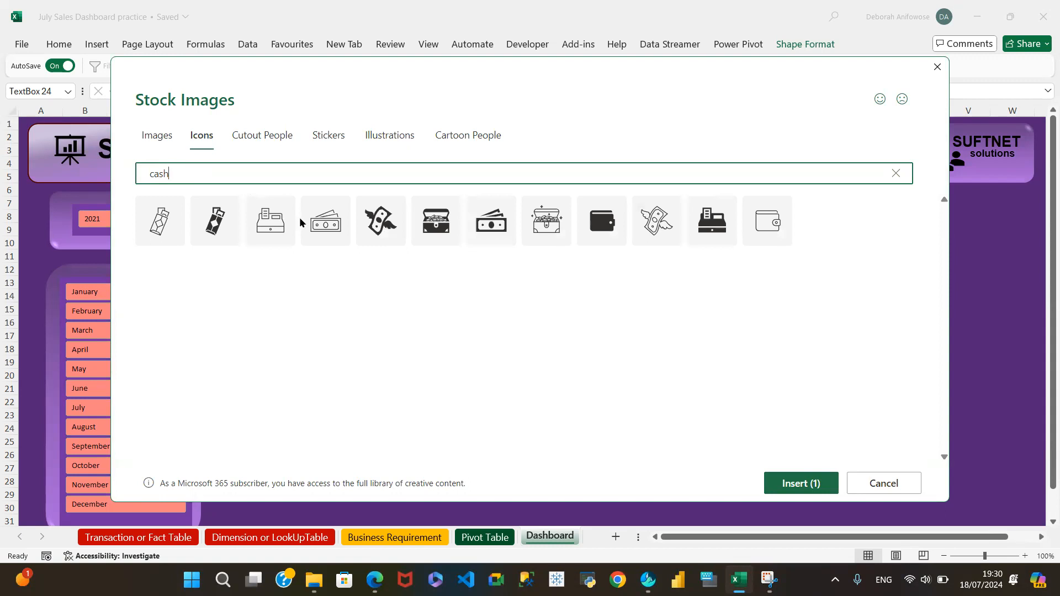
{"action": "left_click", "coordinate": [495, 226]}
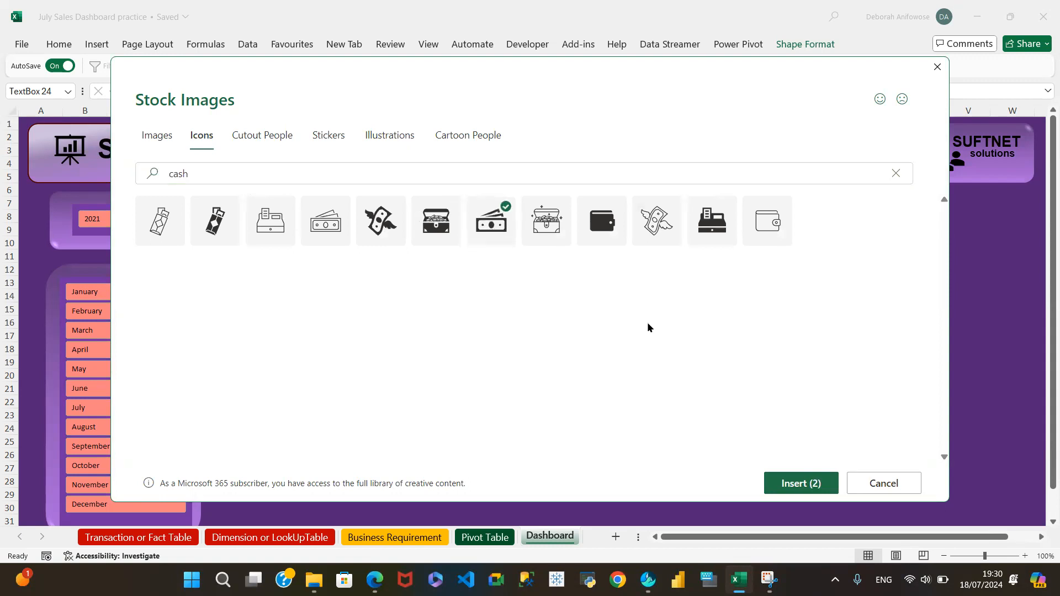
Search the stock icons for "increase", select the solid bar chart with a rising arrow, and insert the three chosen icons
{"action": "left_click", "coordinate": [278, 186]}
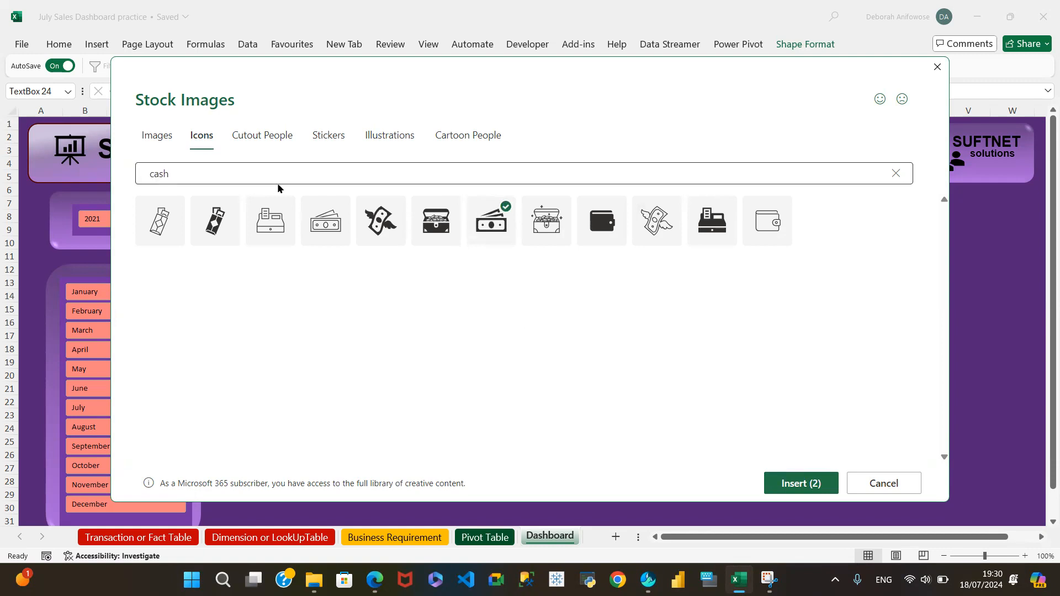
{"action": "left_click", "coordinate": [225, 174]}
{"action": "key", "text": "BackSpace"}
{"action": "key", "text": "BackSpace"}
{"action": "key", "text": "BackSpace"}
{"action": "key", "text": "BackSpace"}
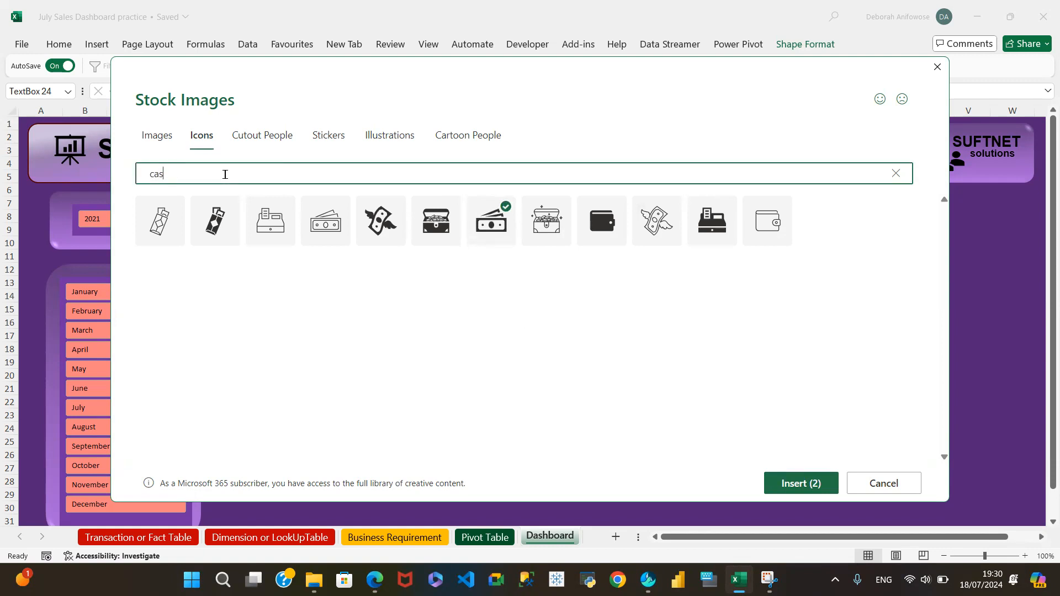
{"action": "type", "text": "in"}
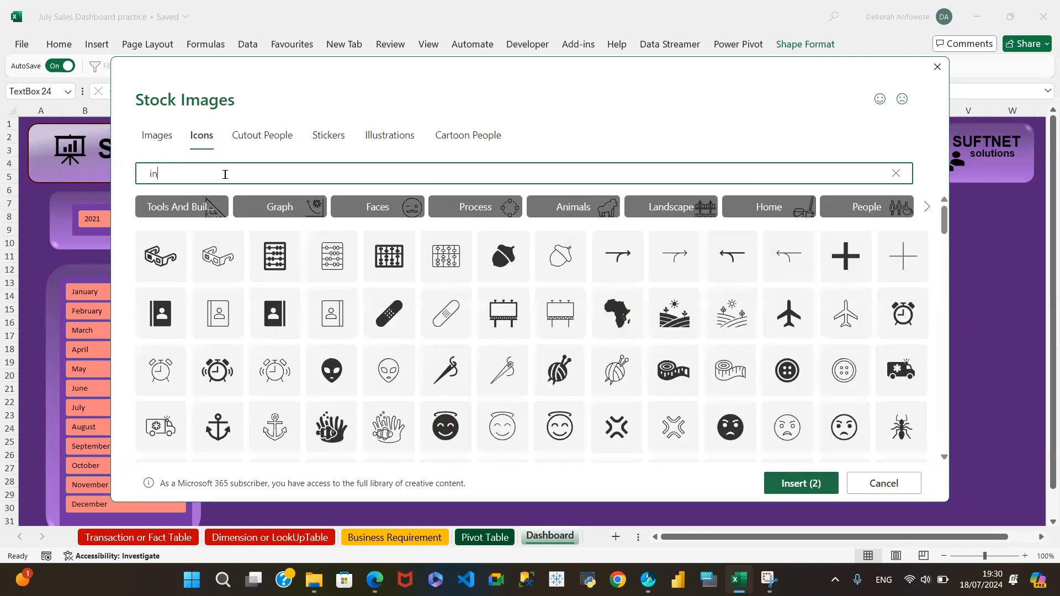
{"action": "type", "text": "crease"}
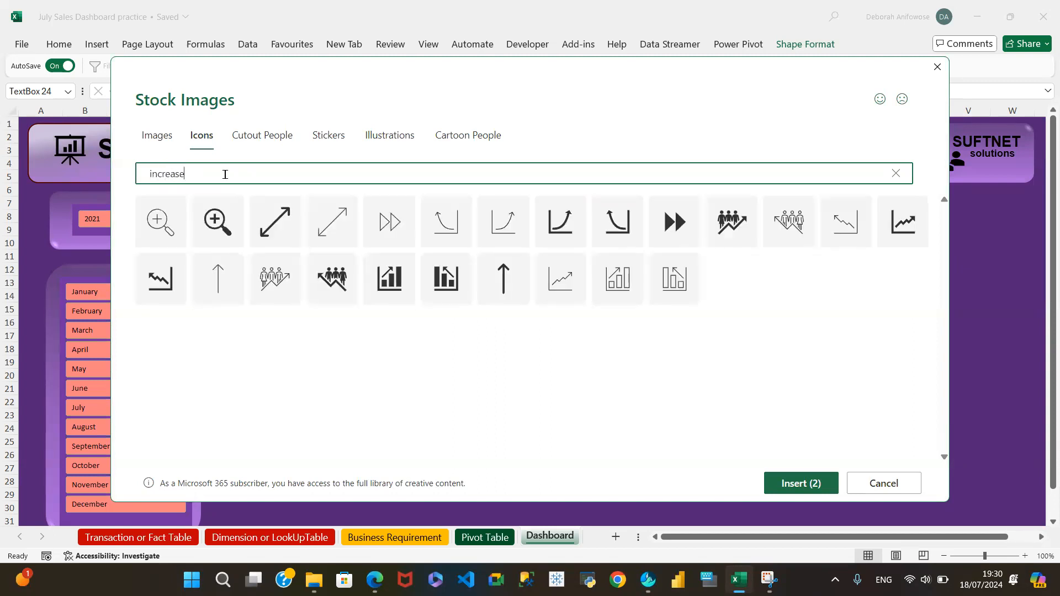
{"action": "left_click", "coordinate": [388, 283]}
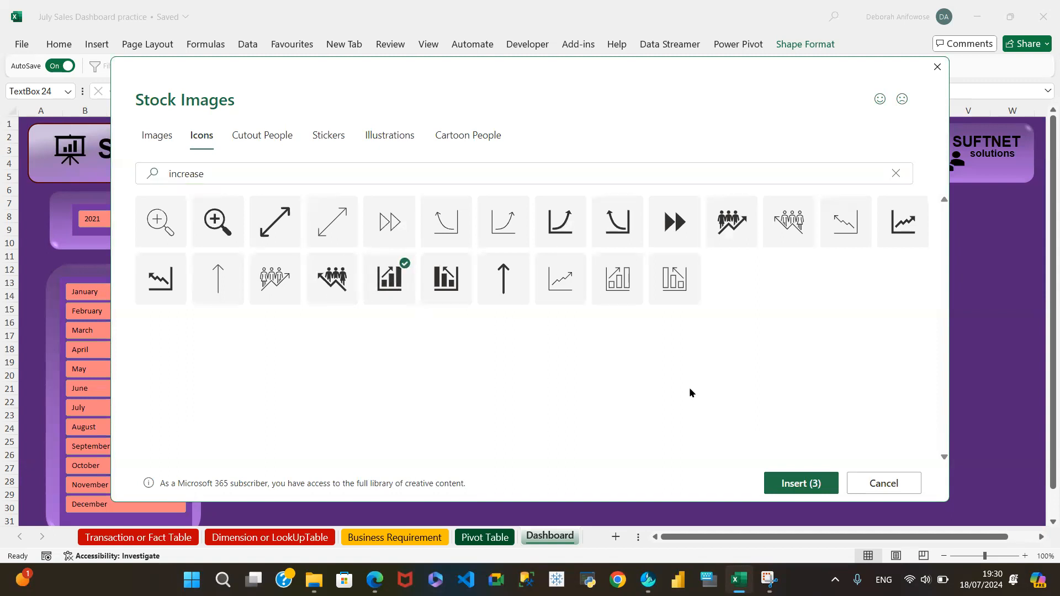
{"action": "left_click", "coordinate": [813, 487]}
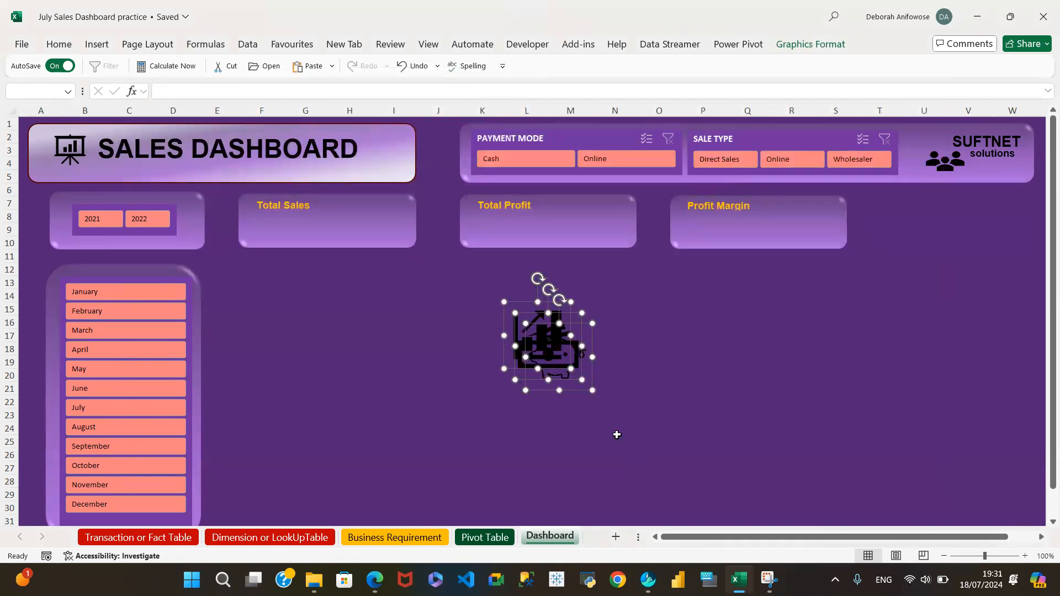
Separate the stacked icons by moving the banknotes to the right of the piggy bank and the bar chart to its left
{"action": "left_click", "coordinate": [661, 361]}
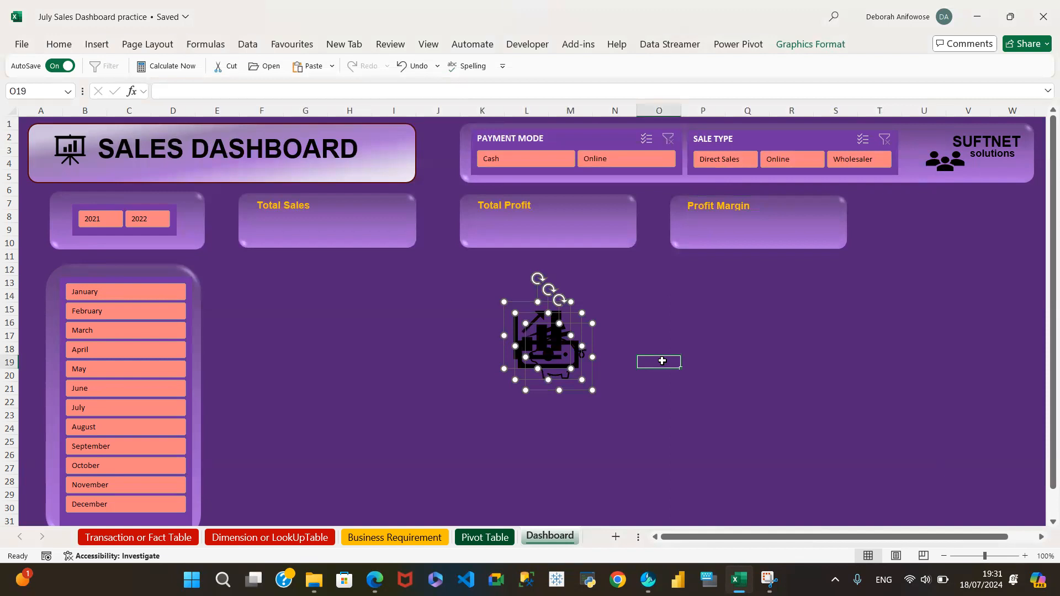
{"action": "left_click", "coordinate": [565, 360]}
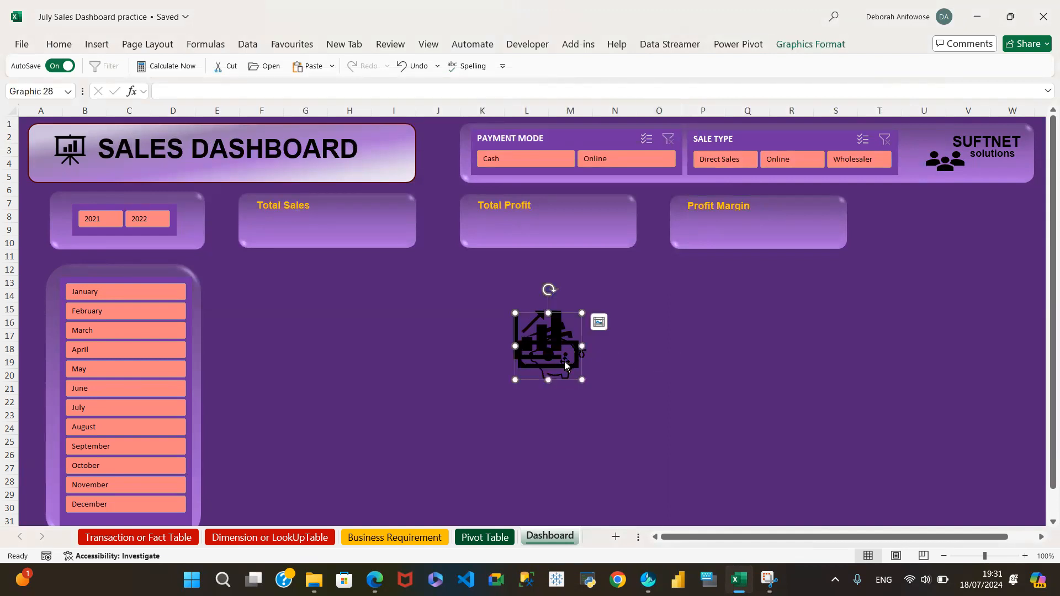
{"action": "left_click_drag", "start_coordinate": [564, 360], "coordinate": [681, 360]}
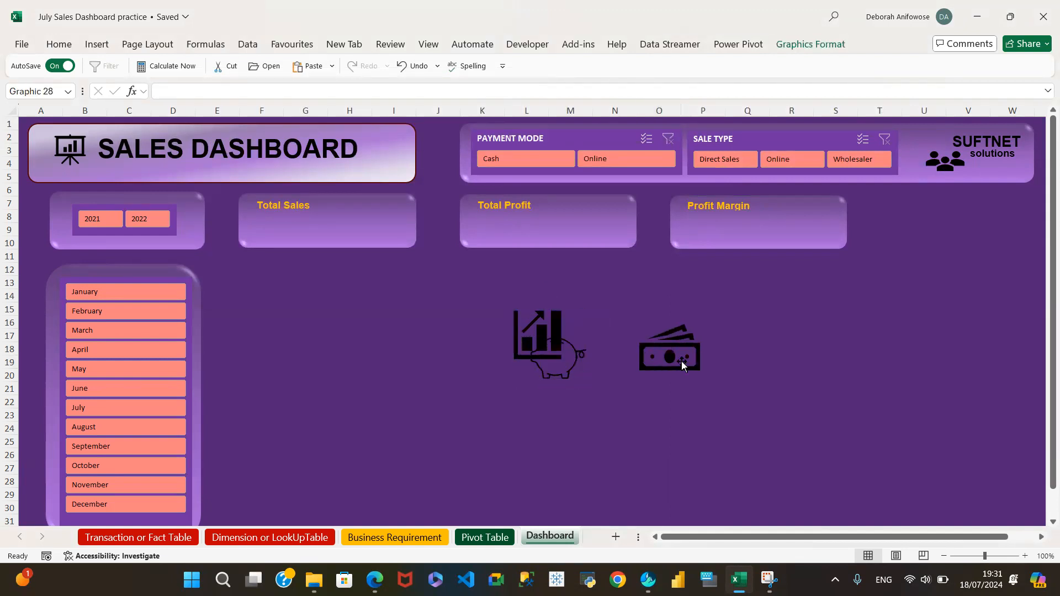
{"action": "left_click", "coordinate": [561, 356]}
{"action": "left_click_drag", "start_coordinate": [562, 356], "coordinate": [471, 354]}
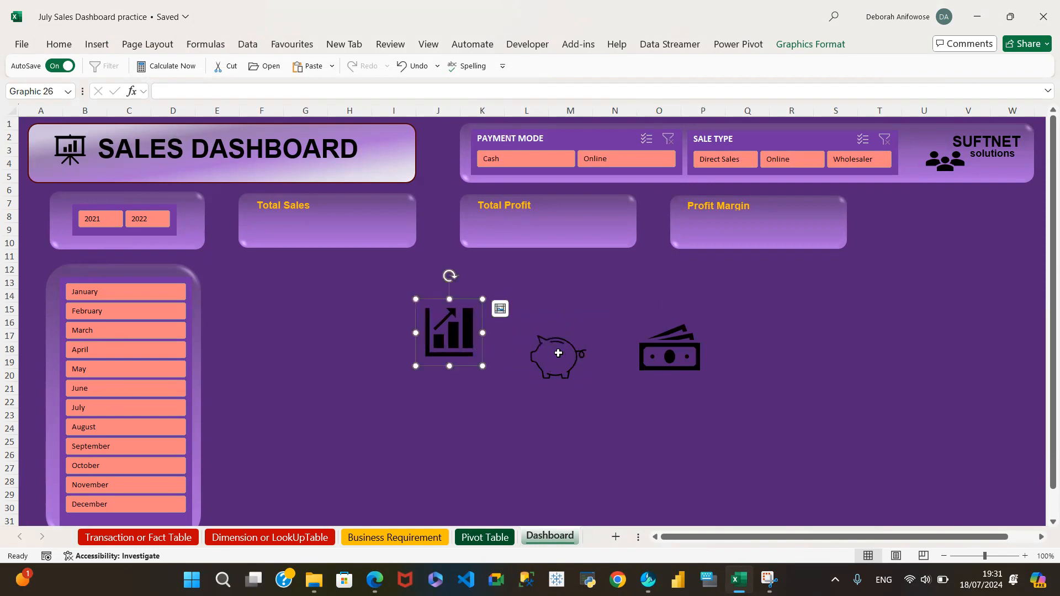
Reduce the piggy bank icon's height and place it at the right end of the Profit Margin card
{"action": "left_click", "coordinate": [558, 353]}
{"action": "left_click", "coordinate": [551, 361]}
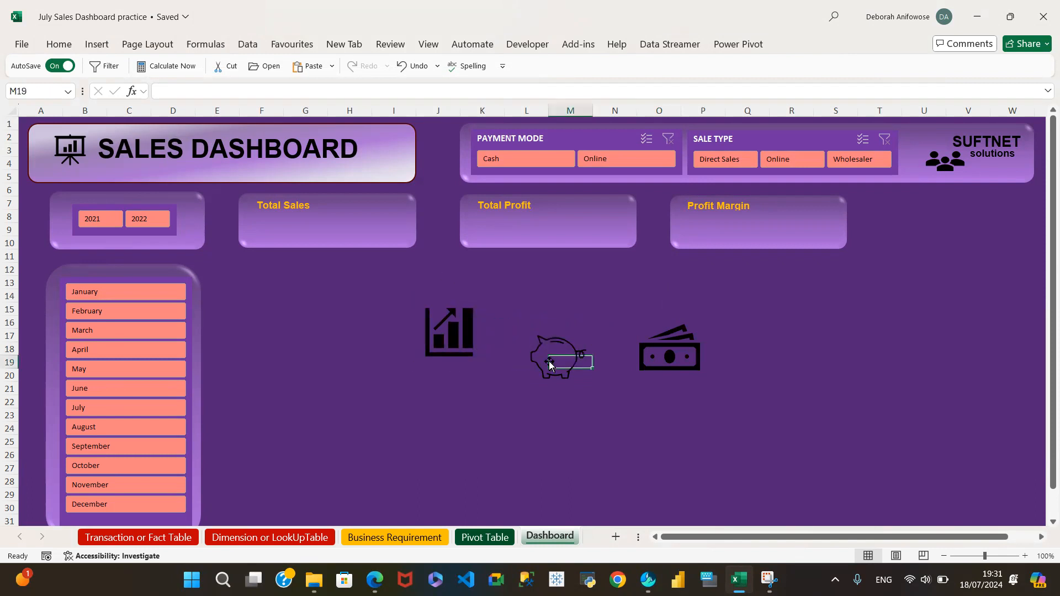
{"action": "left_click", "coordinate": [543, 352]}
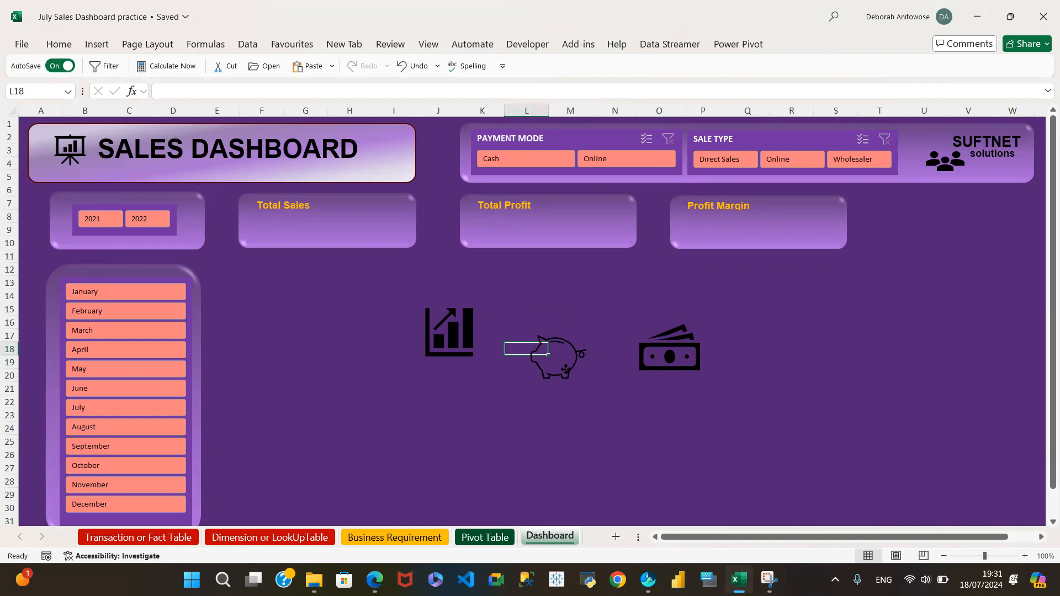
{"action": "left_click", "coordinate": [566, 369]}
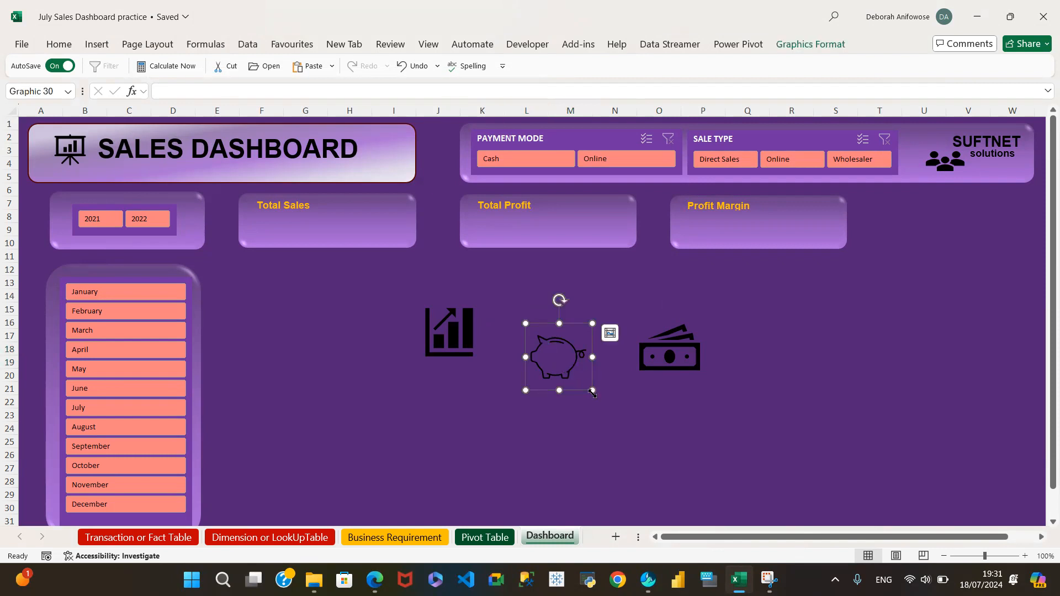
{"action": "mouse_move", "coordinate": [592, 394]}
{"action": "left_mouse_down"}
{"action": "mouse_move", "coordinate": [575, 355]}
{"action": "mouse_move", "coordinate": [593, 389]}
{"action": "left_mouse_up"}
{"action": "left_click_drag", "start_coordinate": [594, 389], "coordinate": [824, 226]}
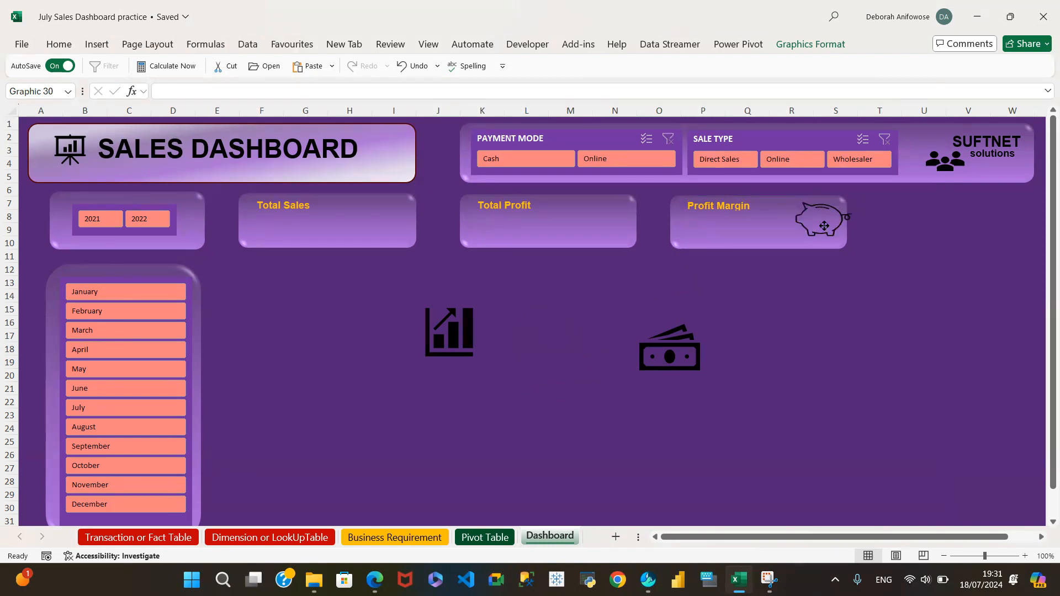
{"action": "left_click_drag", "start_coordinate": [824, 226], "coordinate": [824, 226]}
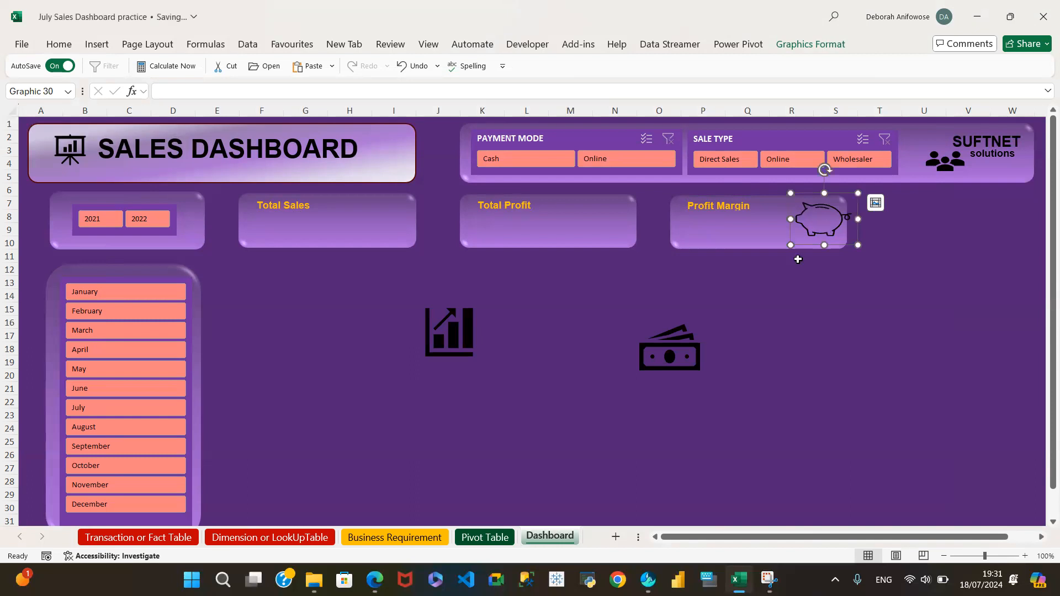
Shrink the banknotes icon to about 1.8 cm and the chart icon to about 1.7 cm, placing them on the Total Sales and Total Profit cards
{"action": "left_click", "coordinate": [691, 362]}
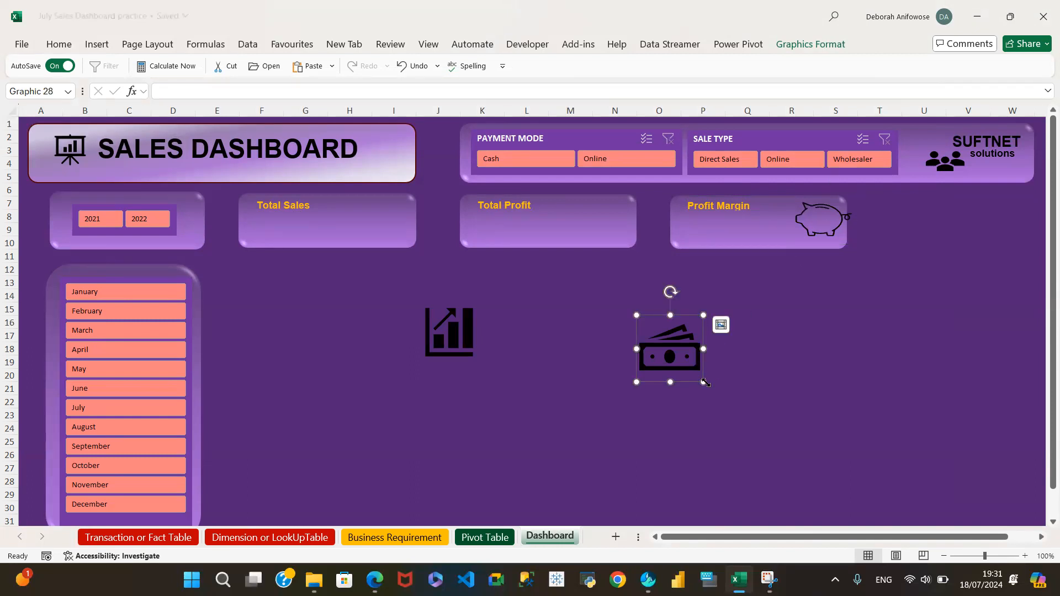
{"action": "left_click_drag", "start_coordinate": [702, 385], "coordinate": [397, 228]}
{"action": "left_click", "coordinate": [470, 355]}
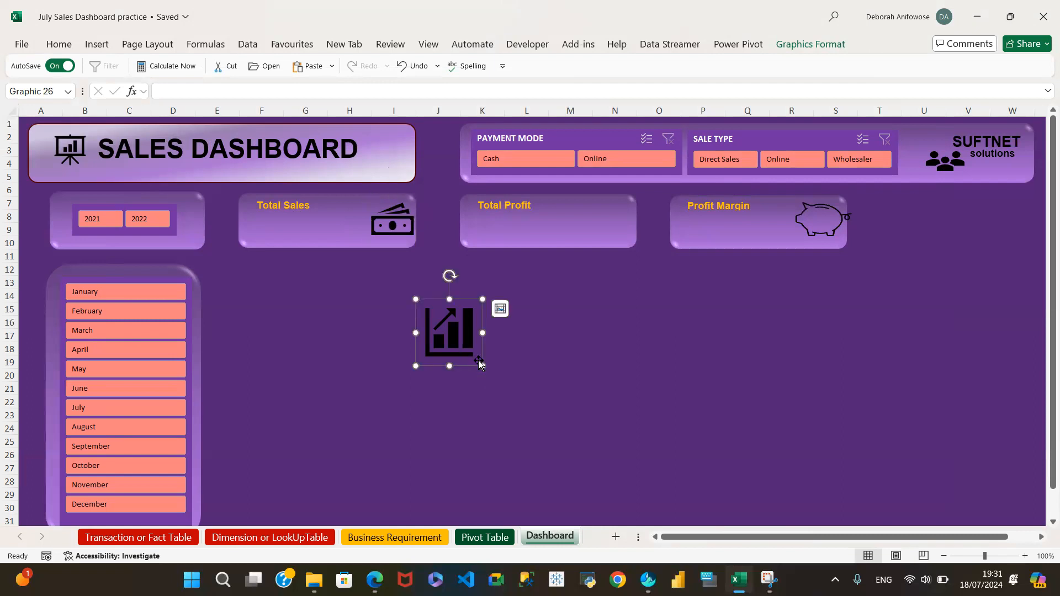
{"action": "left_click_drag", "start_coordinate": [483, 365], "coordinate": [606, 222]}
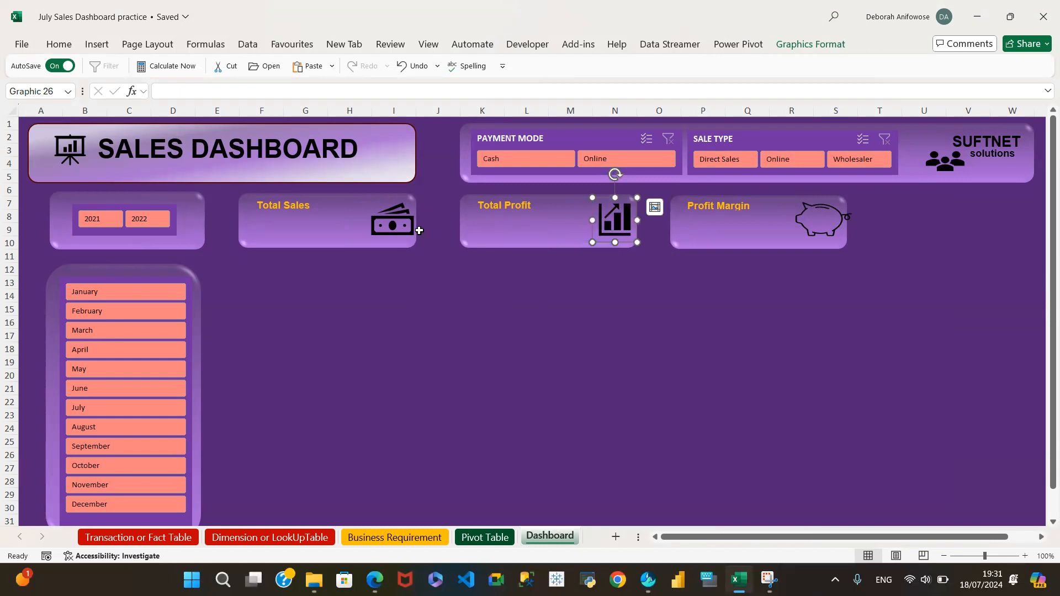
Check the card icons in the Snipping Tool reference, and back in Excel fill the Total Sales banknotes icon with gold
{"action": "mouse_move", "coordinate": [770, 580]}
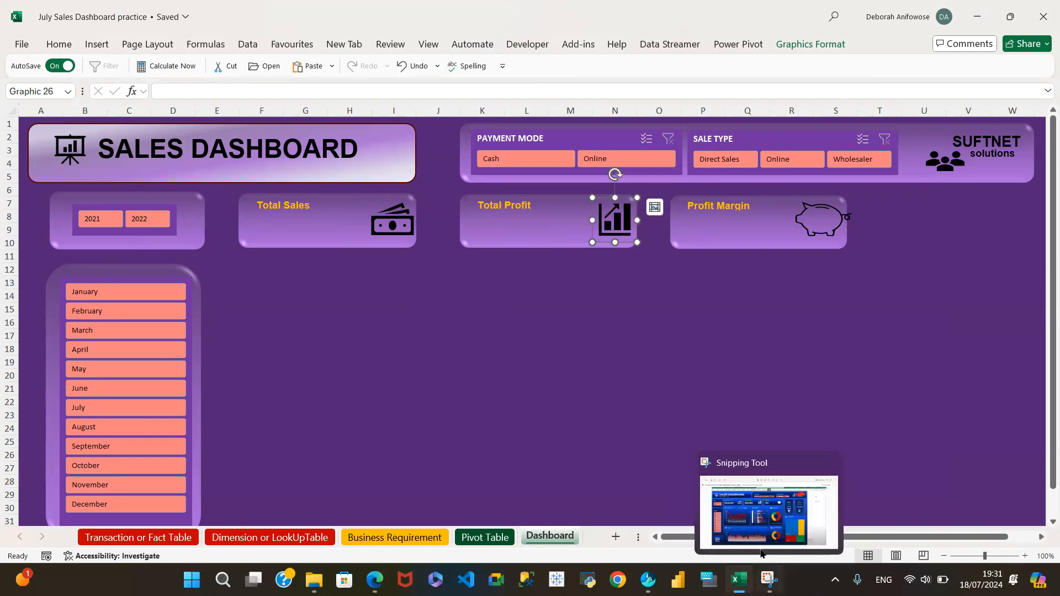
{"action": "left_click", "coordinate": [753, 522]}
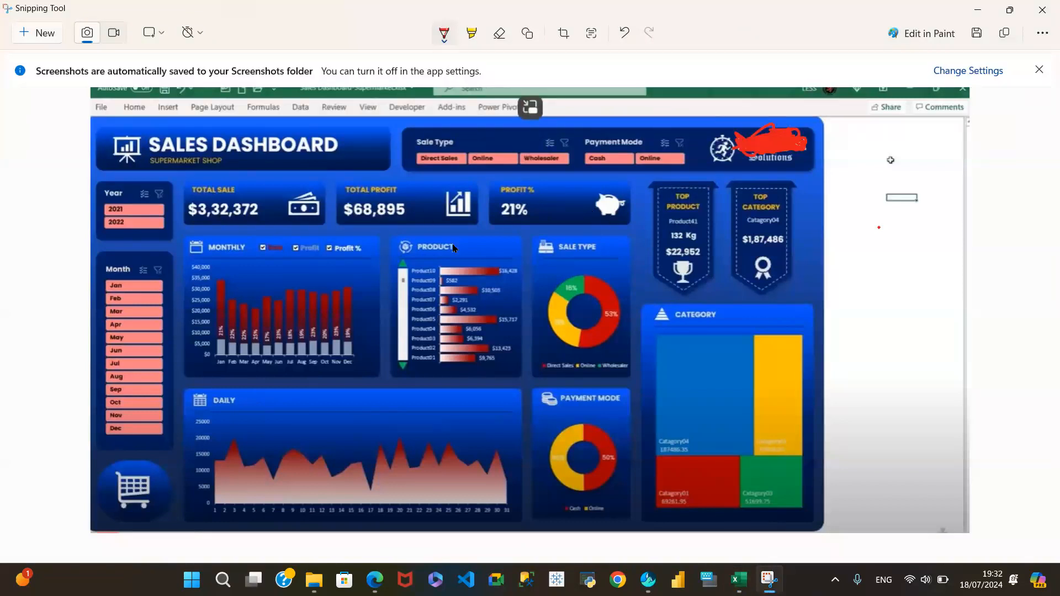
{"action": "mouse_move", "coordinate": [739, 580]}
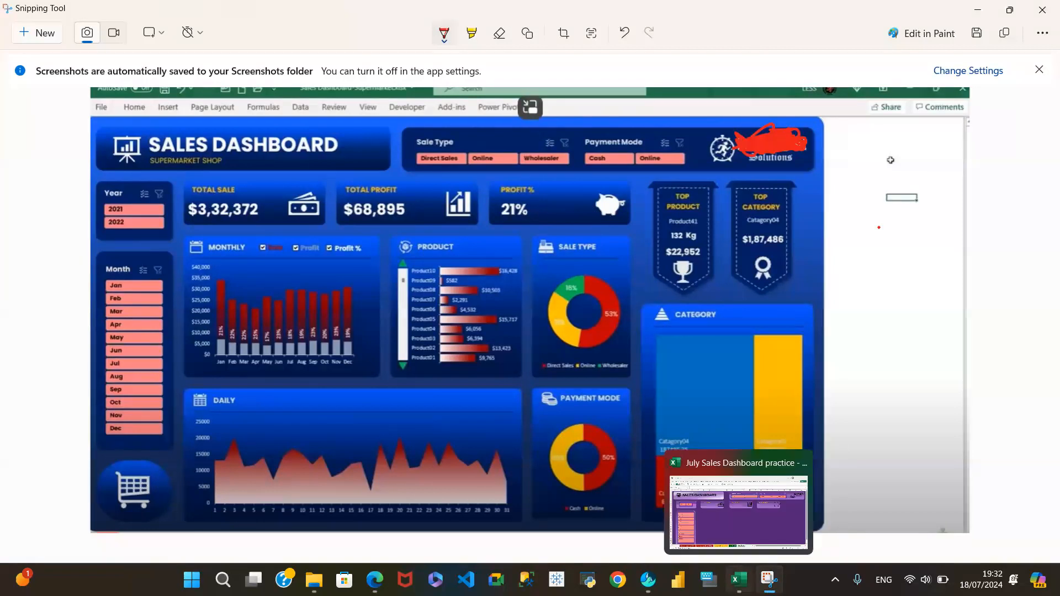
{"action": "left_click", "coordinate": [728, 522]}
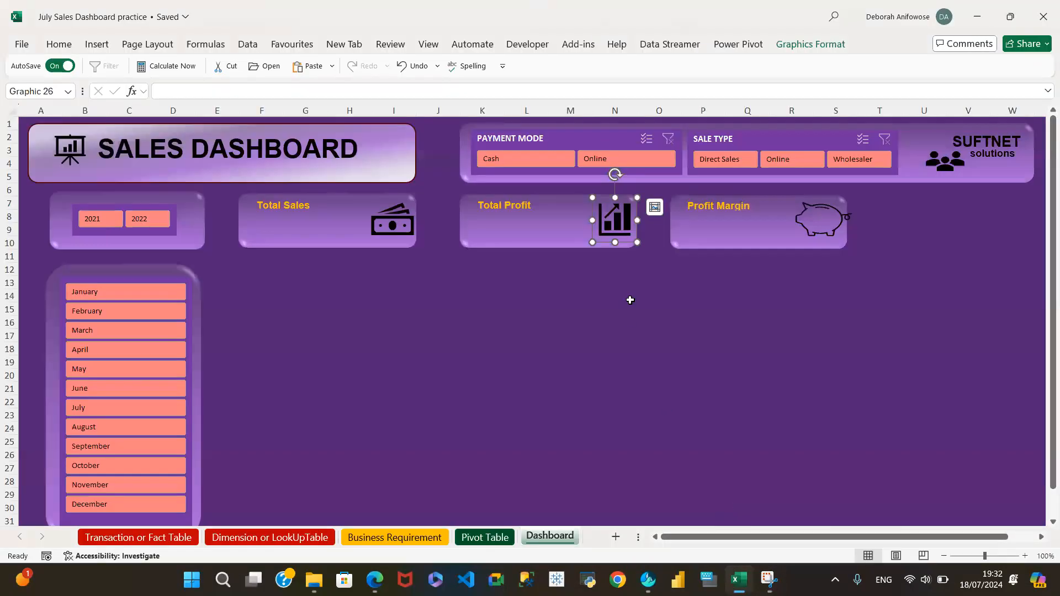
{"action": "left_click", "coordinate": [397, 227]}
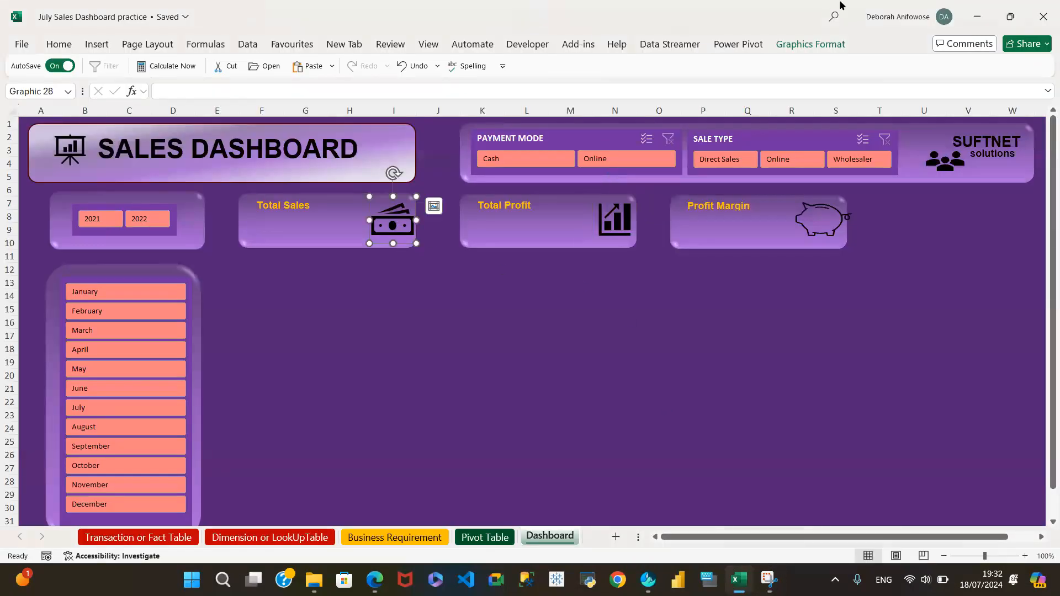
{"action": "left_click", "coordinate": [815, 43]}
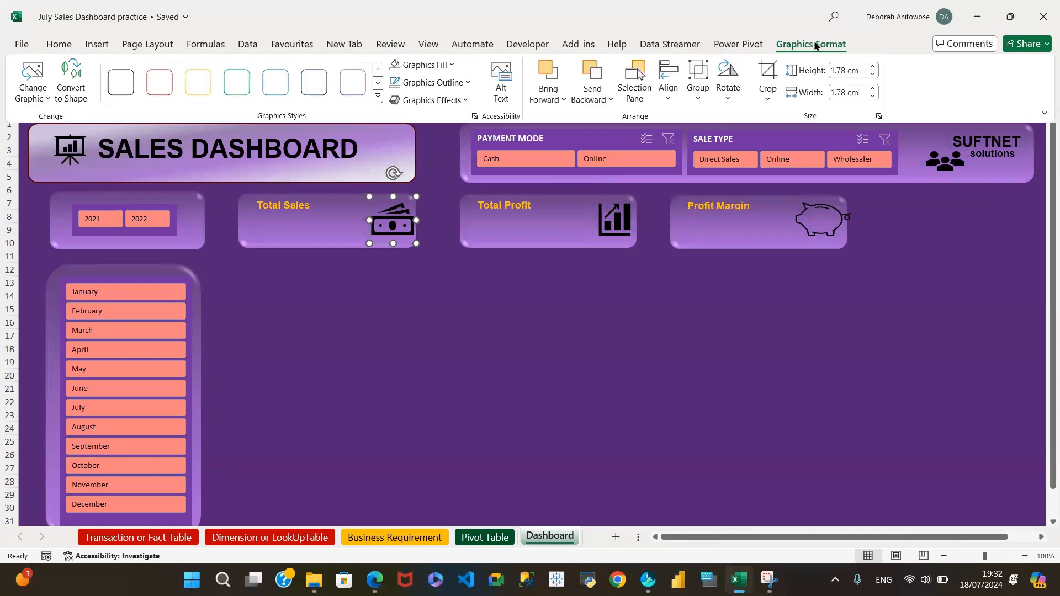
{"action": "left_click", "coordinate": [316, 93]}
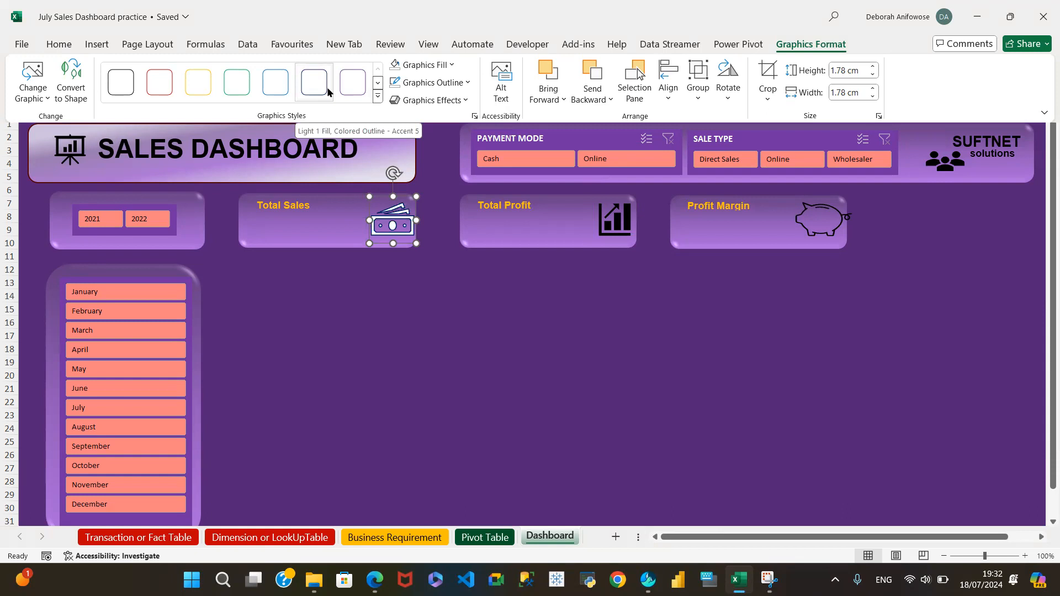
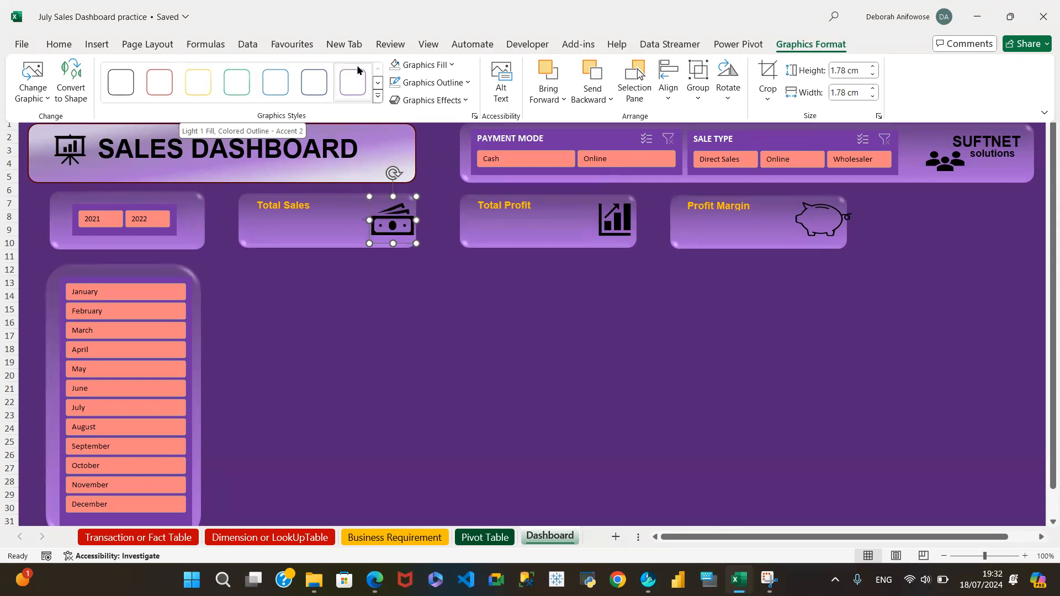
{"action": "left_click", "coordinate": [452, 66]}
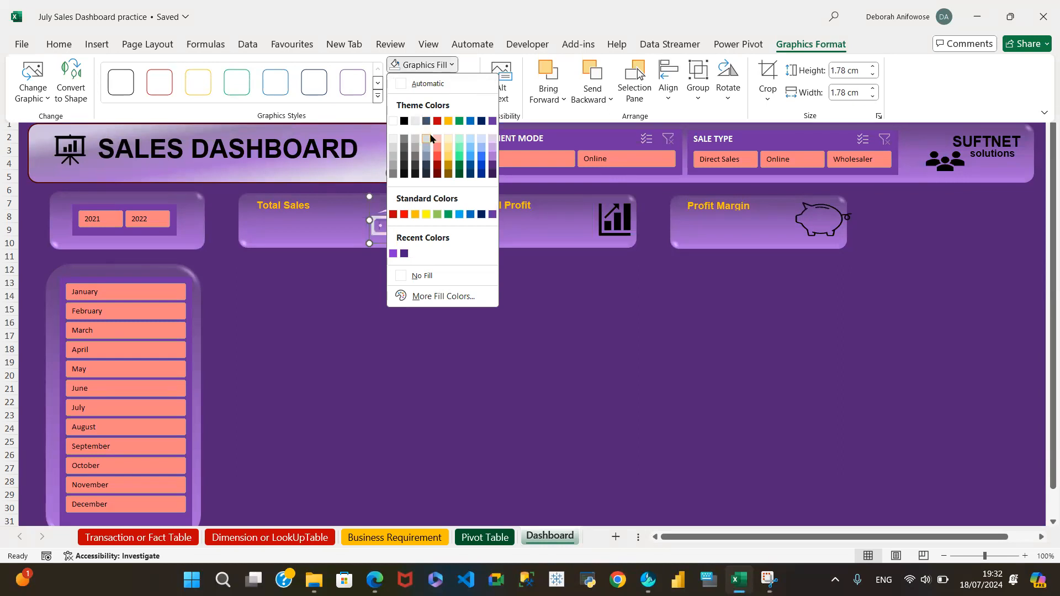
{"action": "left_click", "coordinate": [392, 141]}
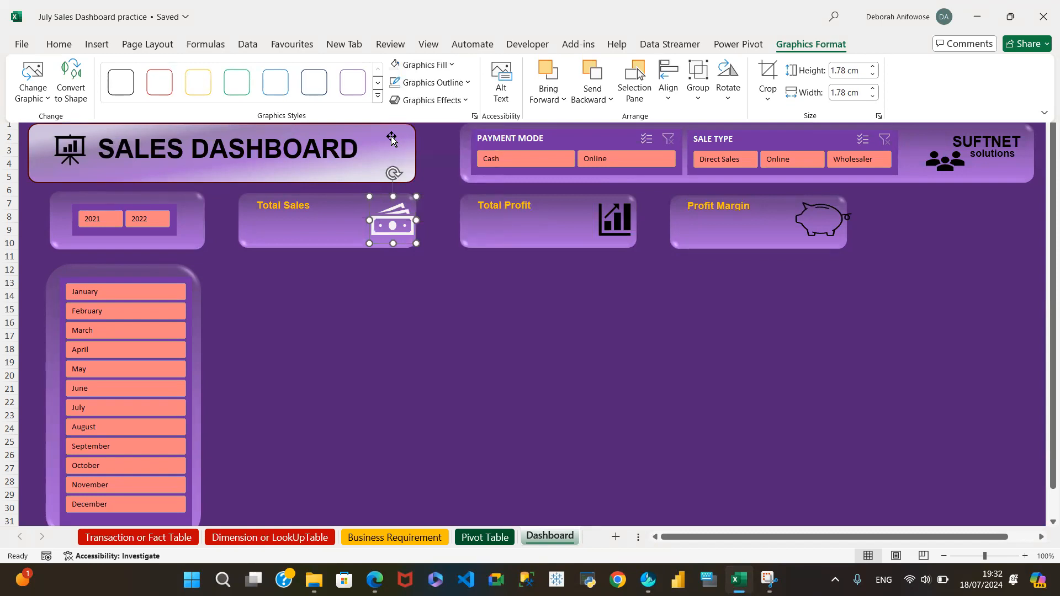
{"action": "left_click", "coordinate": [453, 65]}
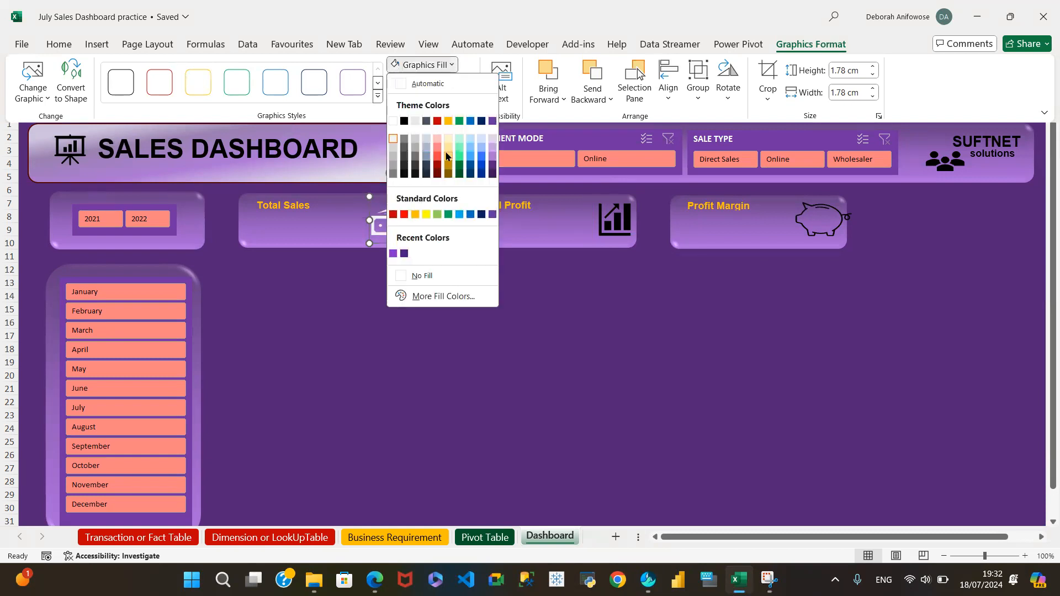
{"action": "left_click", "coordinate": [447, 120]}
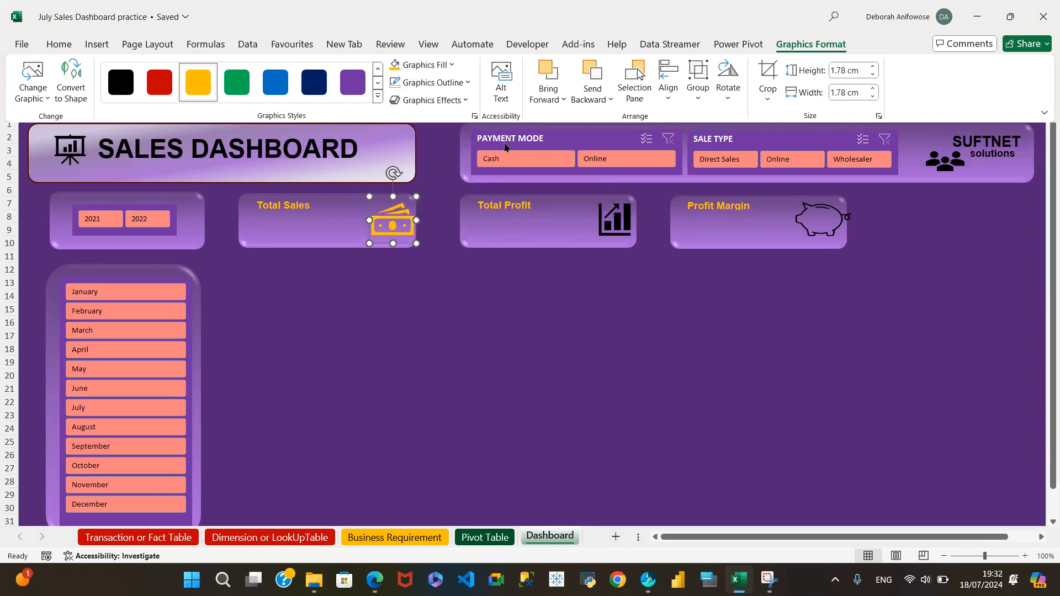
Fill the bar chart icon on the Total Profit card with white
{"action": "left_click", "coordinate": [617, 224]}
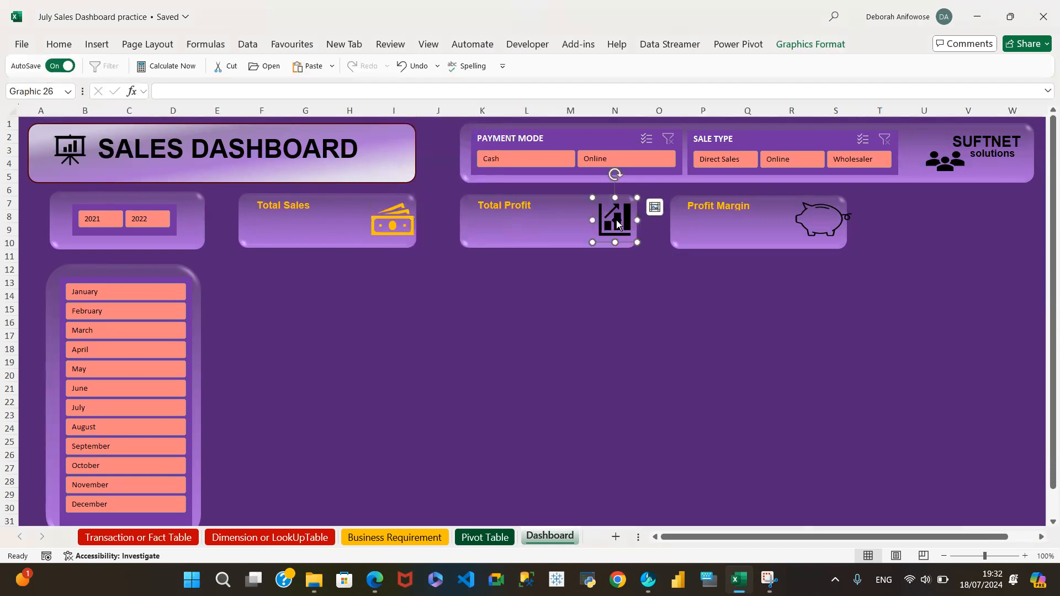
{"action": "left_click", "coordinate": [814, 43]}
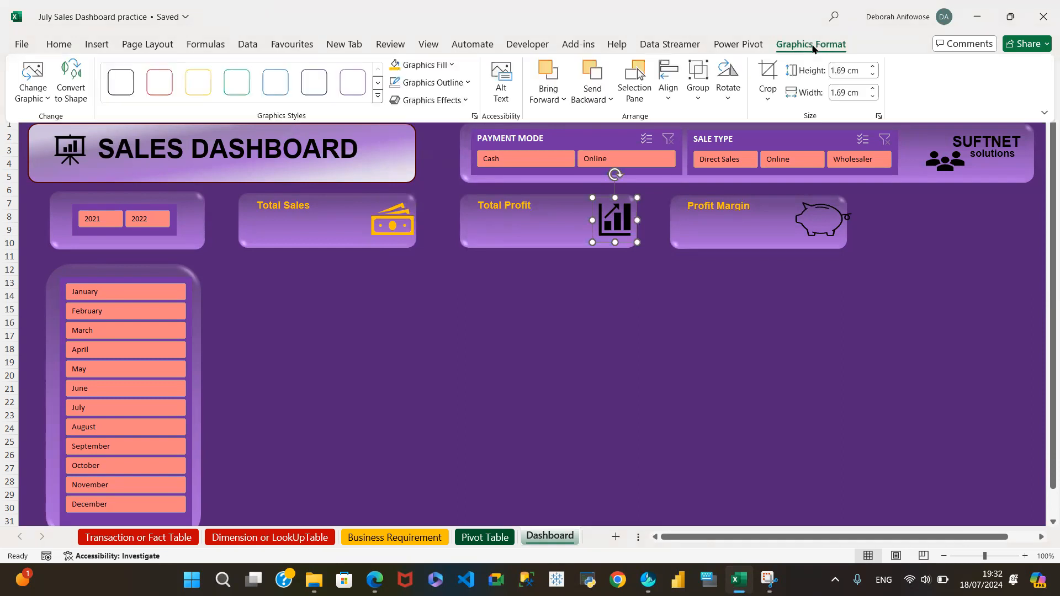
{"action": "left_click", "coordinate": [452, 65]}
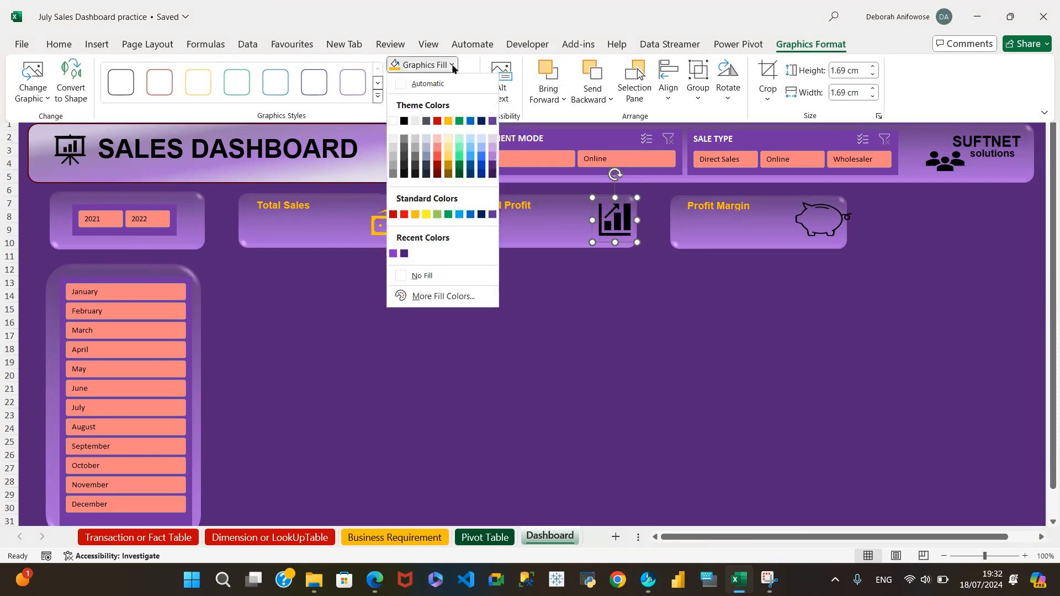
{"action": "left_click", "coordinate": [391, 122]}
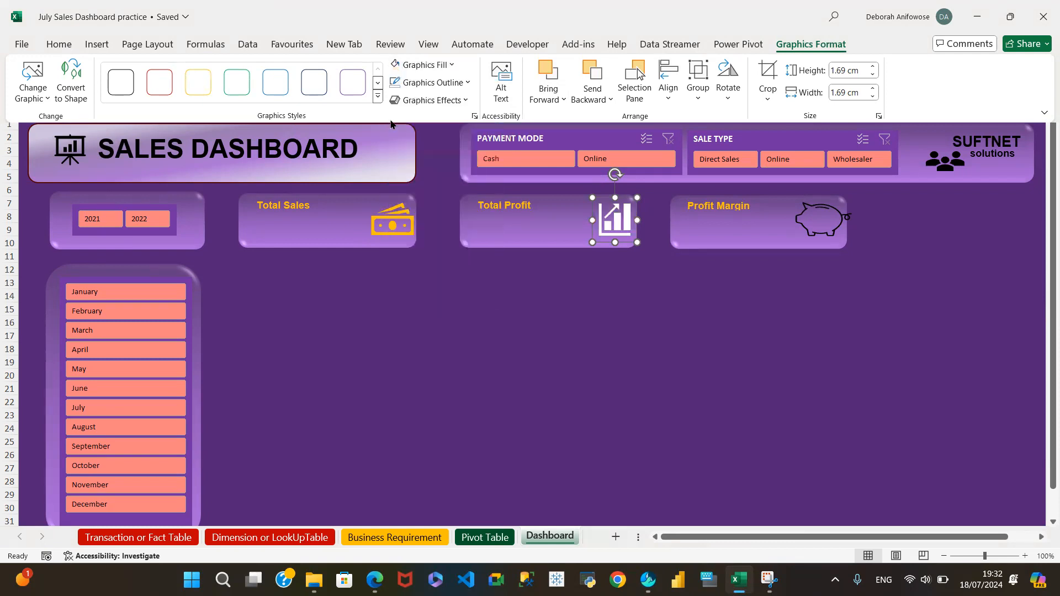
Recolour the banknotes icon on the Total Sales card with a white fill
{"action": "left_click", "coordinate": [390, 223]}
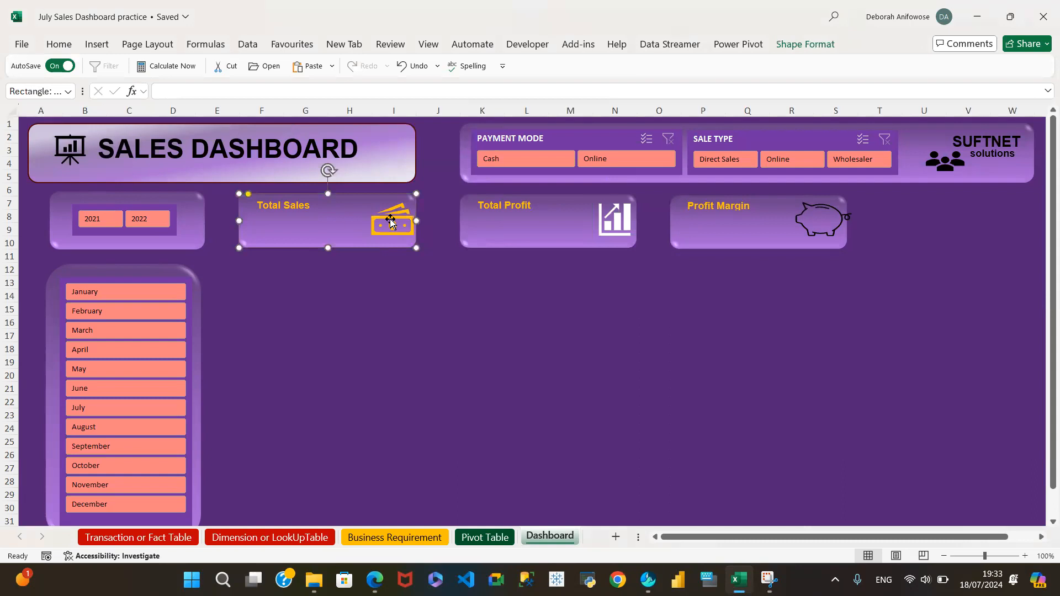
{"action": "left_click", "coordinate": [395, 280]}
{"action": "left_click", "coordinate": [394, 226]}
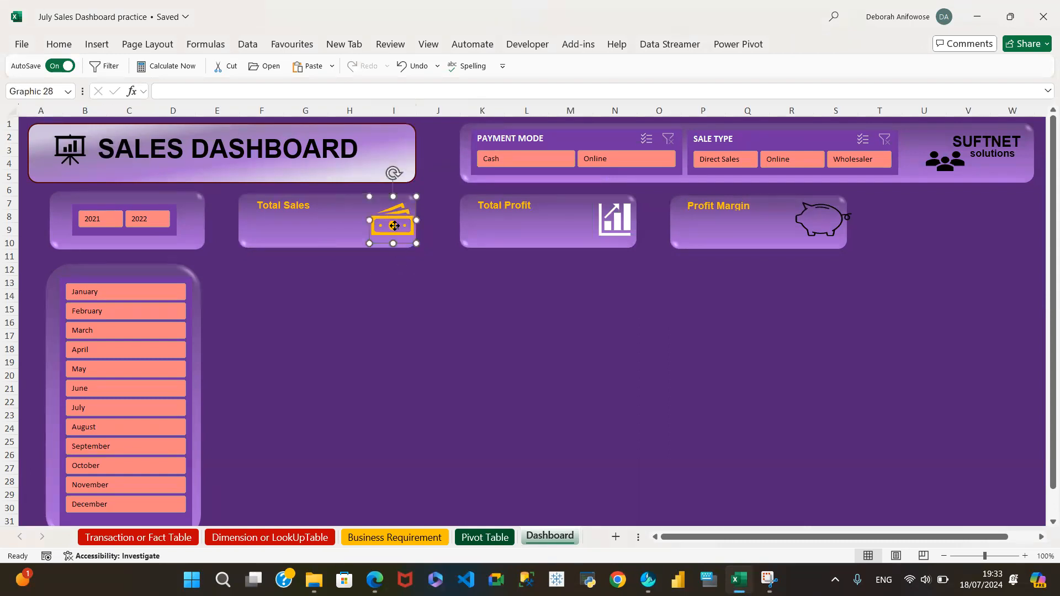
{"action": "left_click", "coordinate": [835, 44]}
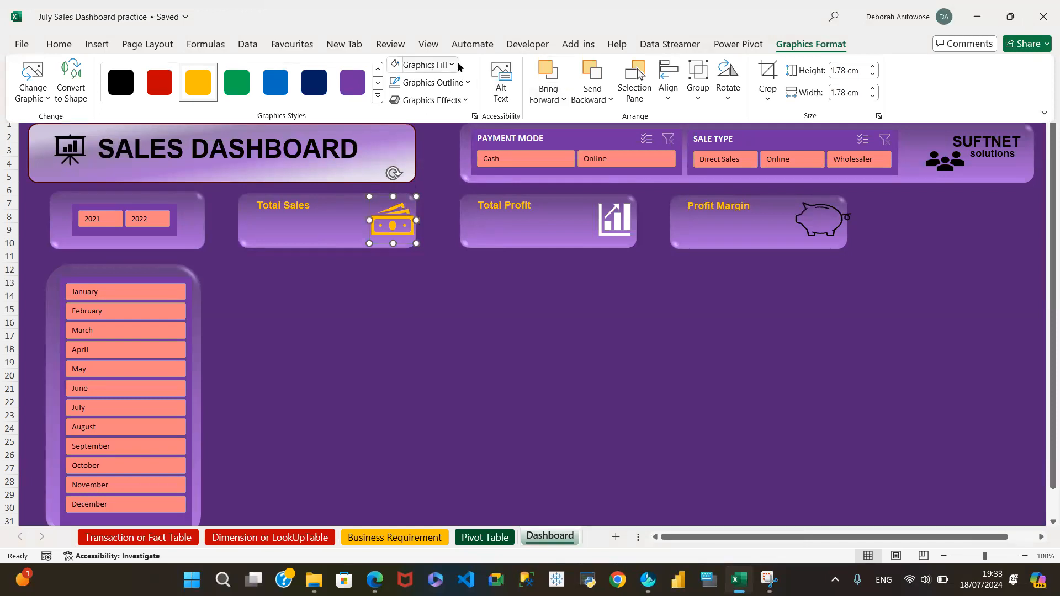
{"action": "left_click", "coordinate": [451, 65]}
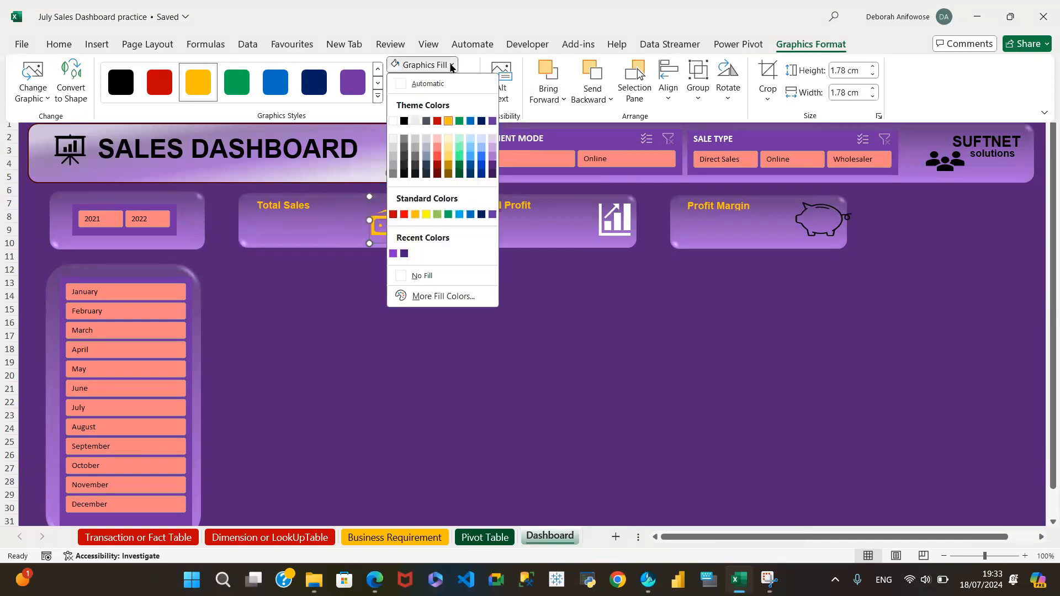
{"action": "left_click", "coordinate": [393, 122]}
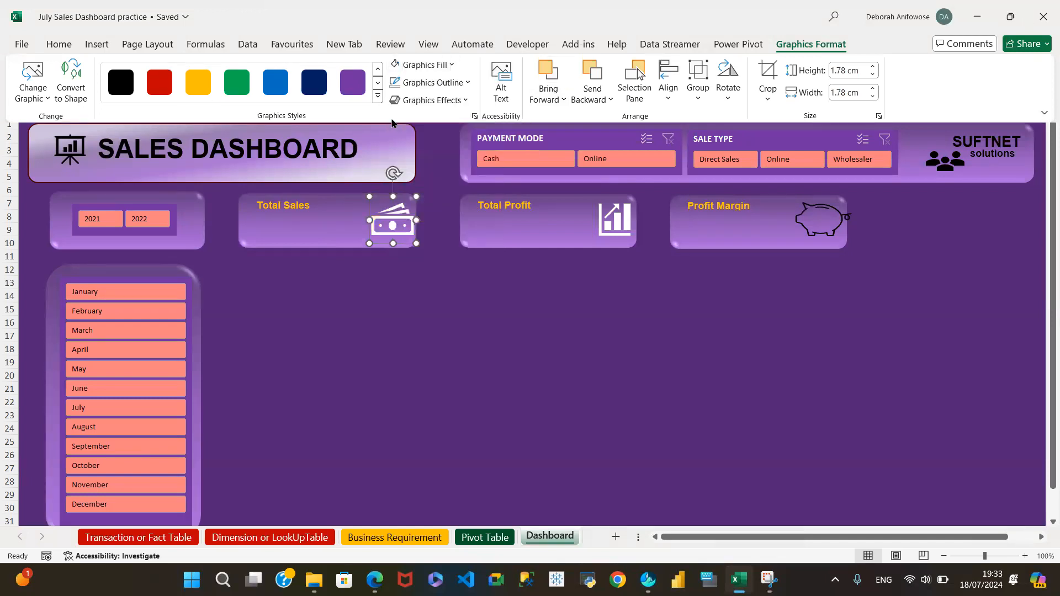
Try to select the piggy bank icon on top of the Profit Margin card
{"action": "left_click", "coordinate": [818, 215]}
{"action": "left_click", "coordinate": [825, 292]}
{"action": "left_click_drag", "start_coordinate": [825, 293], "coordinate": [831, 247]}
{"action": "left_click", "coordinate": [830, 243]}
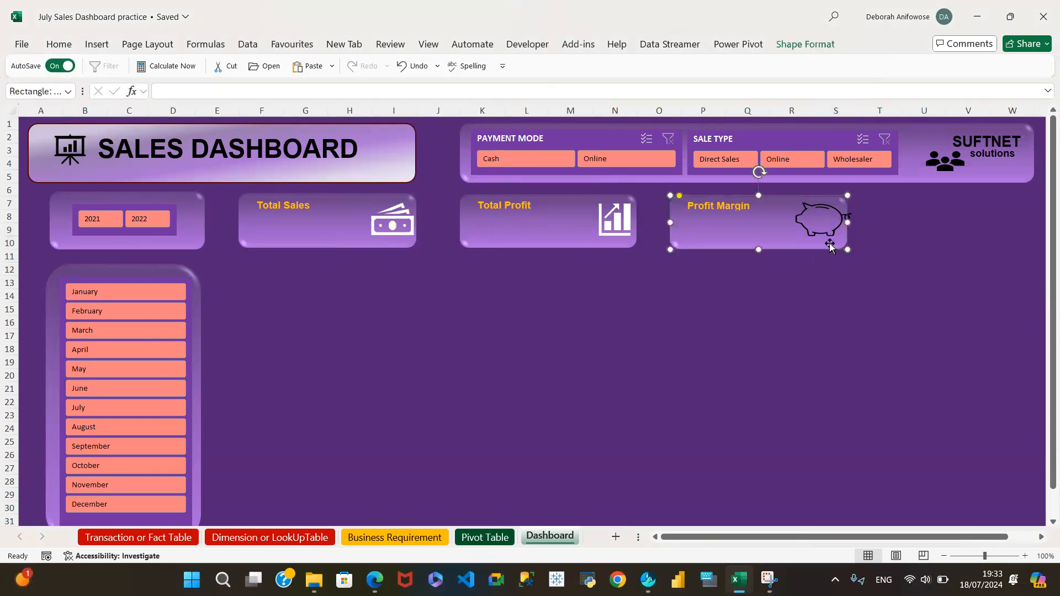
{"action": "left_click", "coordinate": [836, 294]}
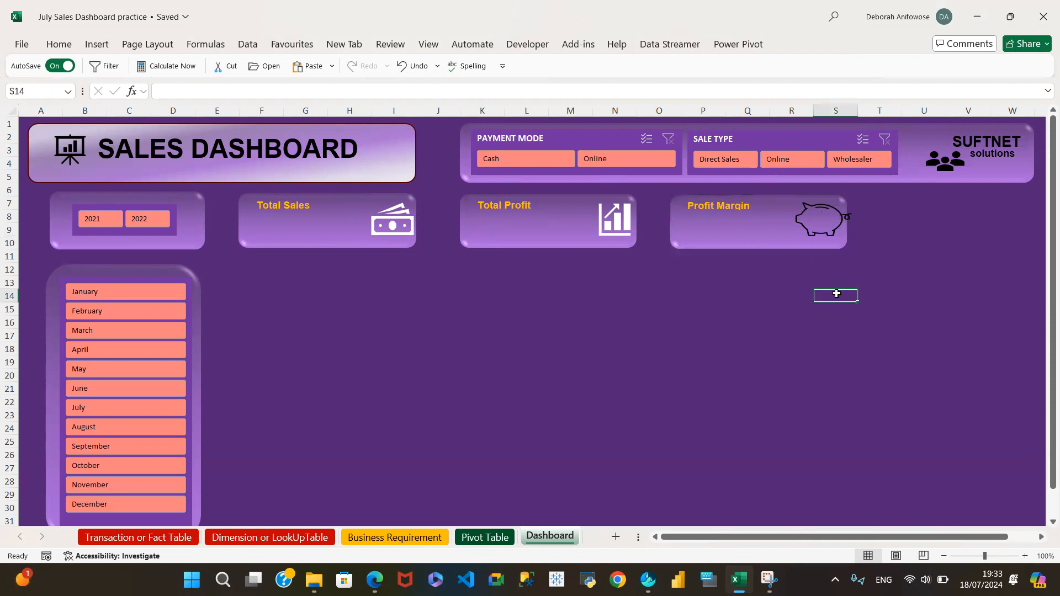
{"action": "left_click", "coordinate": [820, 222]}
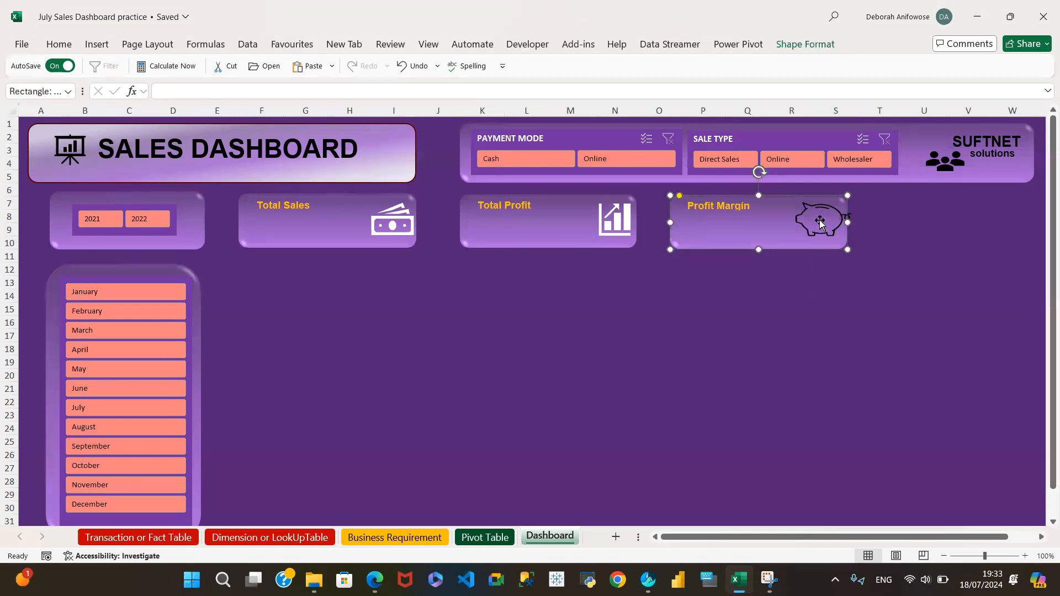
{"action": "left_click", "coordinate": [847, 321]}
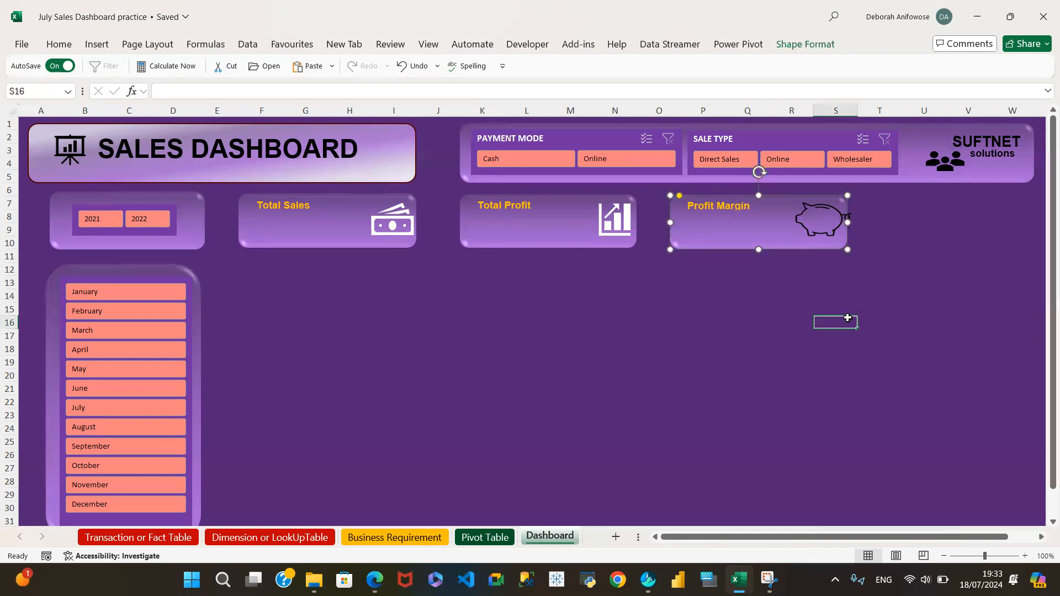
{"action": "left_click", "coordinate": [831, 219]}
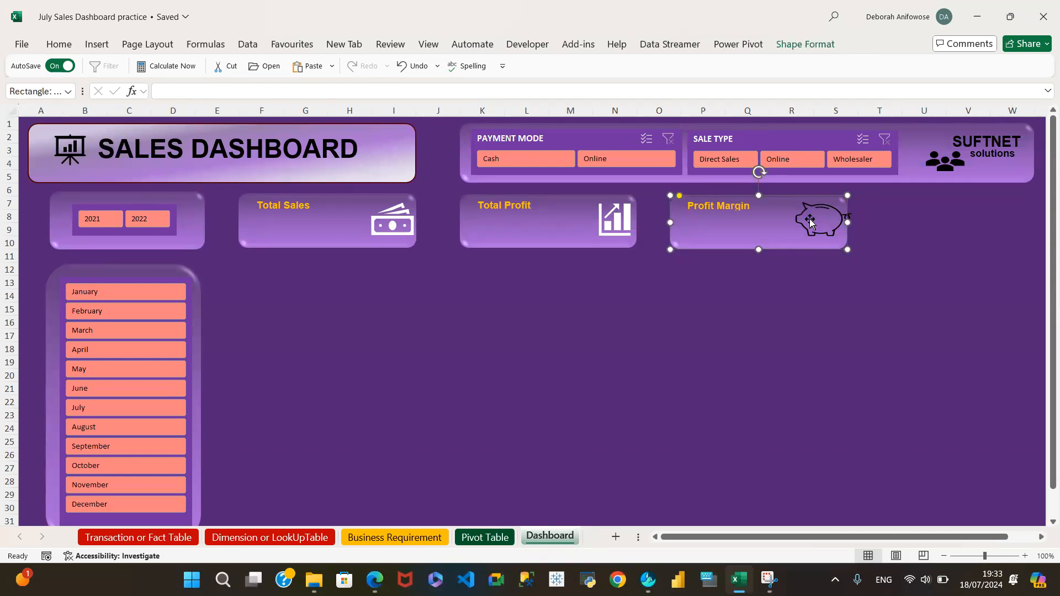
{"action": "left_click", "coordinate": [816, 323]}
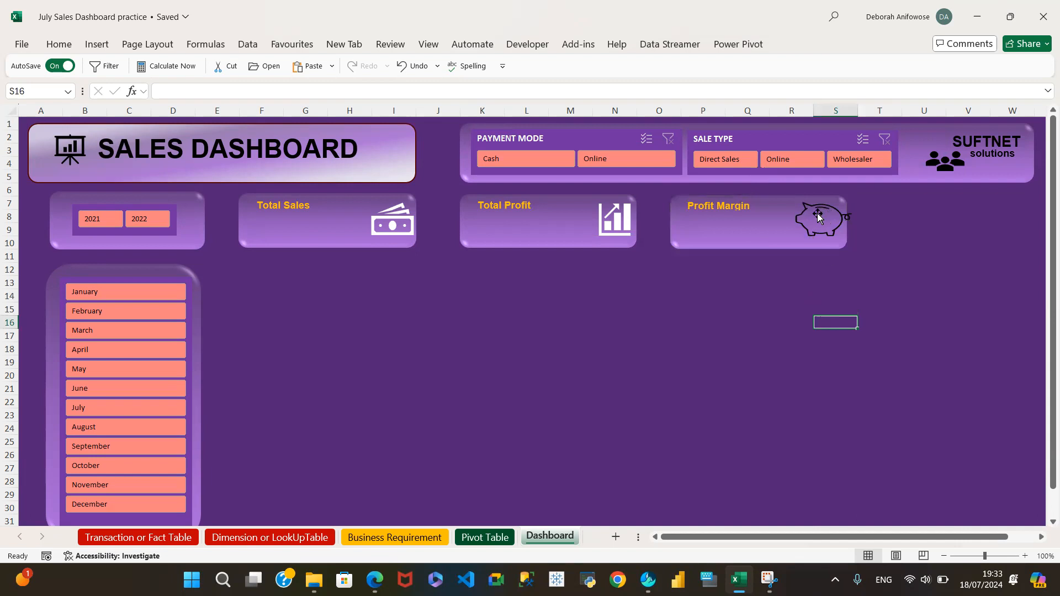
{"action": "left_click", "coordinate": [818, 217]}
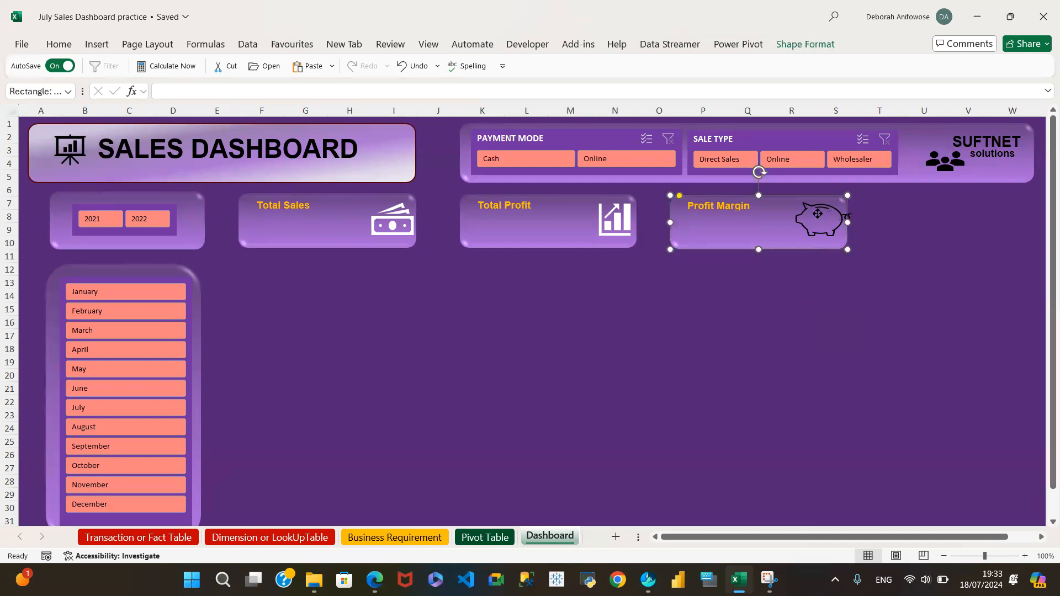
Move the Profit Margin card's rectangle down away from the piggy bank icon and fill the icon with white
{"action": "left_click_drag", "start_coordinate": [818, 214], "coordinate": [819, 251]}
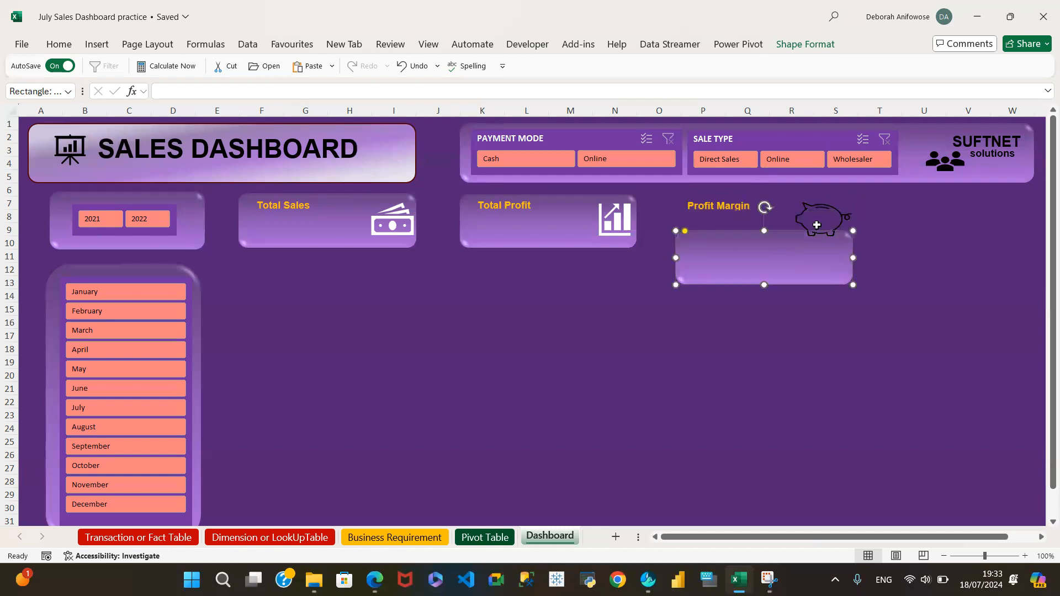
{"action": "left_click", "coordinate": [817, 219]}
{"action": "left_click", "coordinate": [814, 218]}
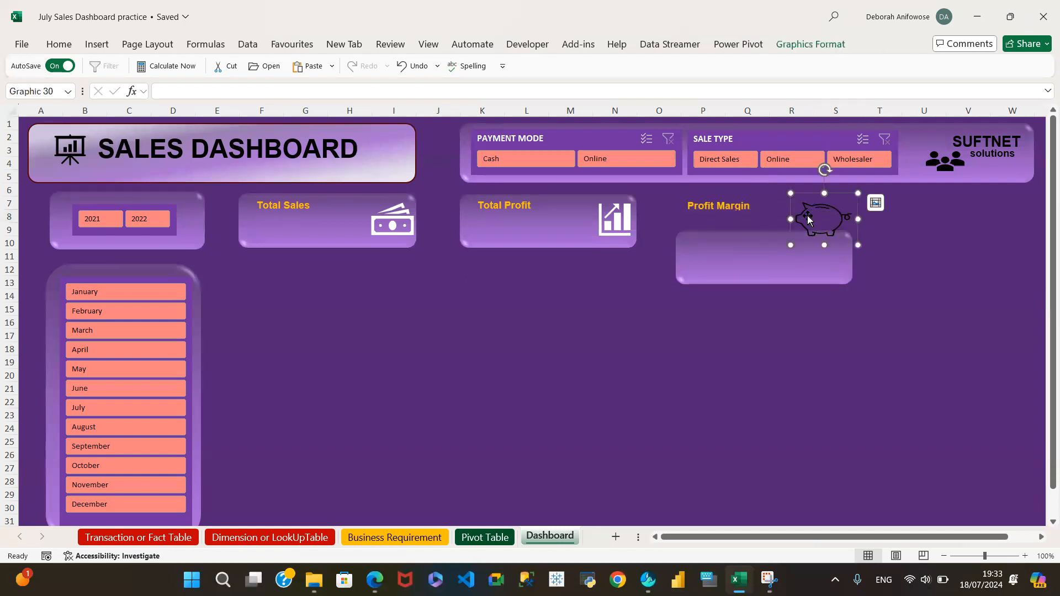
{"action": "left_click", "coordinate": [811, 44]}
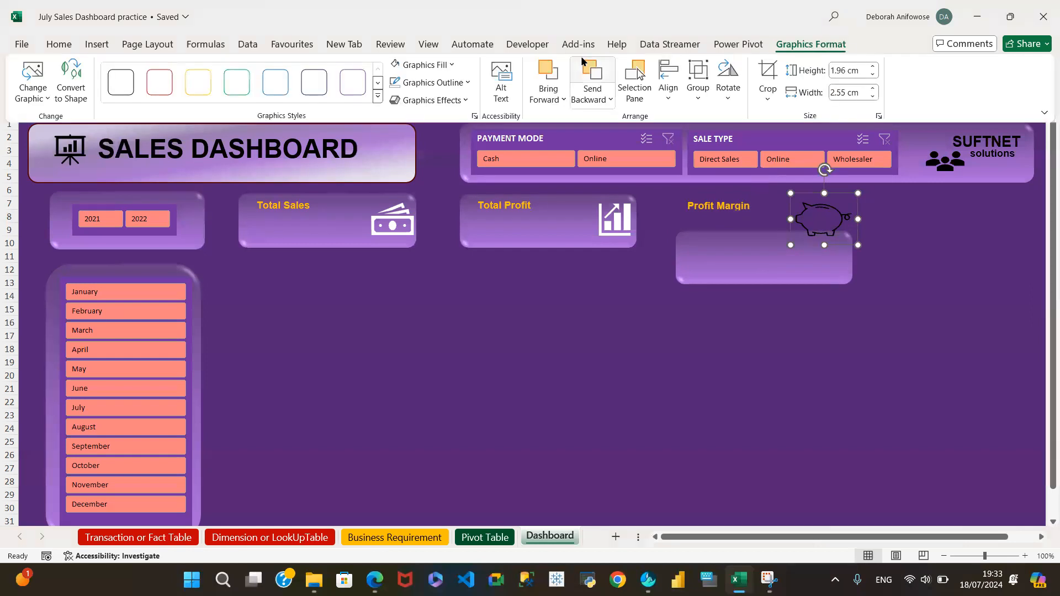
{"action": "left_click", "coordinate": [424, 64]}
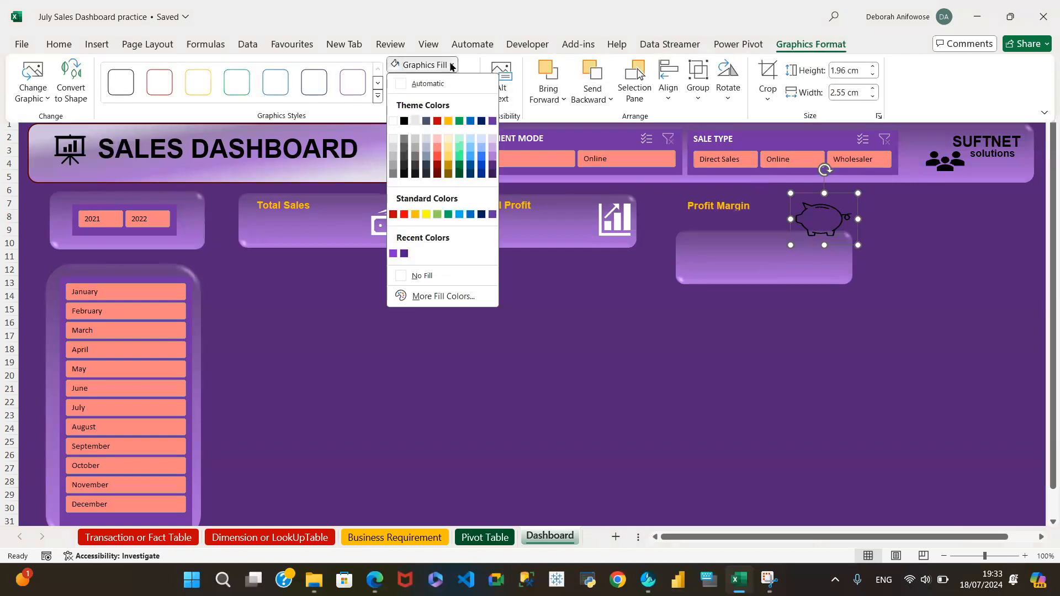
{"action": "left_click", "coordinate": [393, 121]}
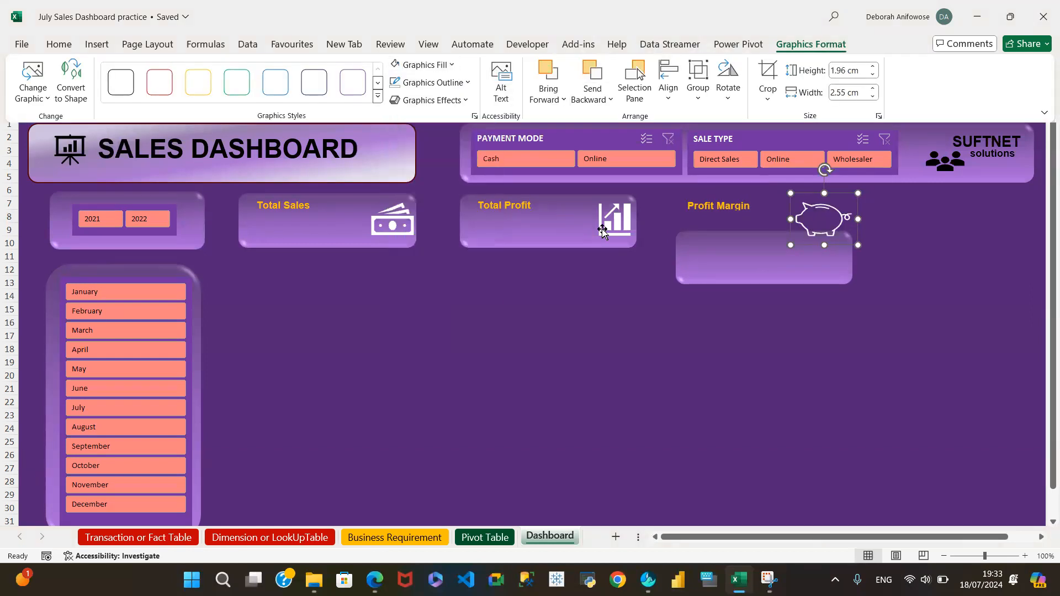
Move the Profit Margin rectangle back up behind its label and the piggy bank icon, level with the other cards
{"action": "left_click", "coordinate": [706, 272]}
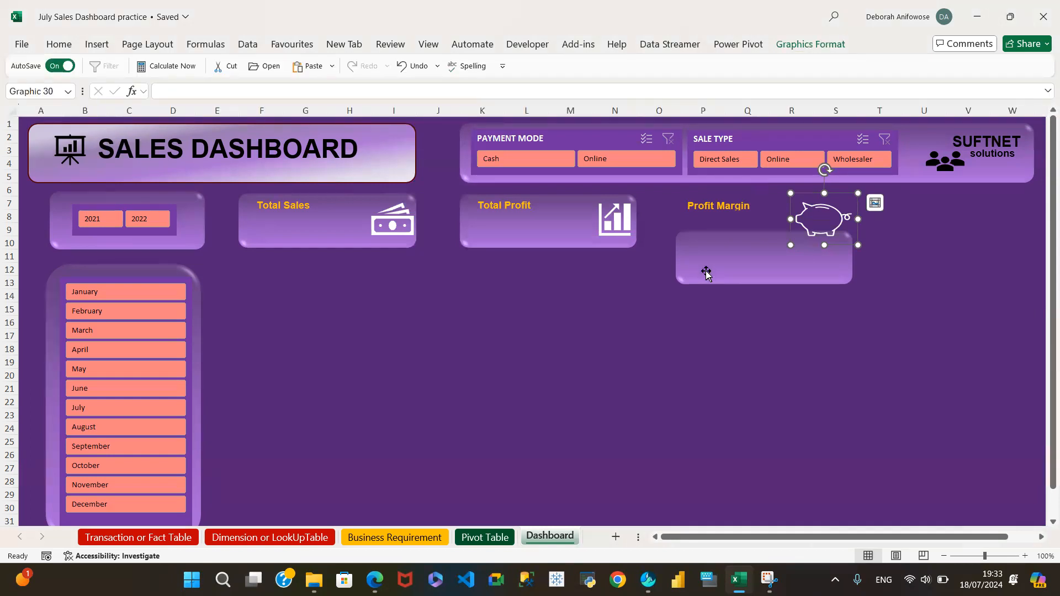
{"action": "left_click", "coordinate": [707, 271]}
{"action": "left_click_drag", "start_coordinate": [706, 271], "coordinate": [702, 235]}
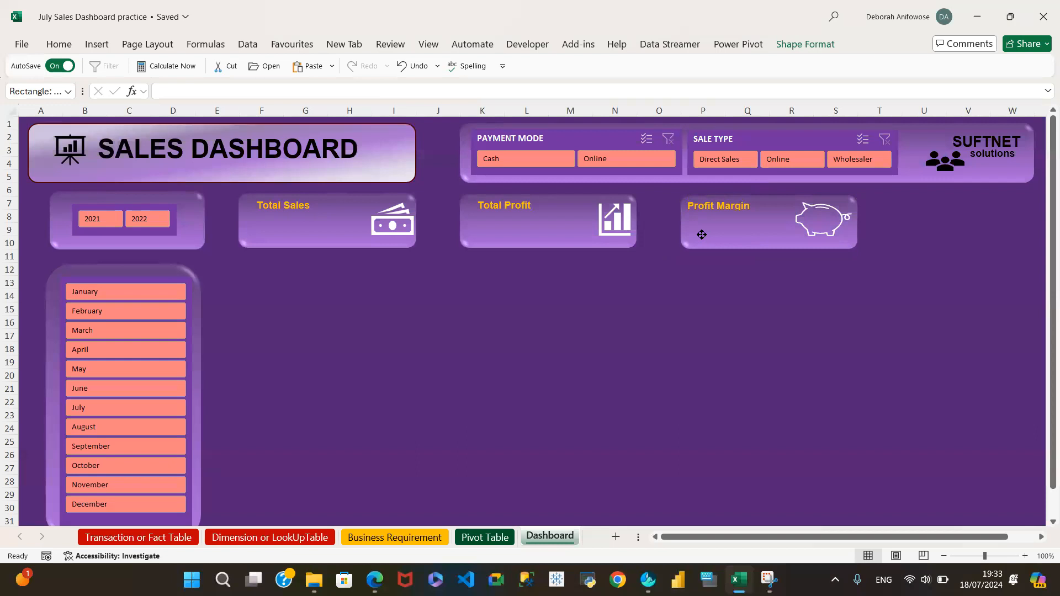
{"action": "left_click_drag", "start_coordinate": [702, 235], "coordinate": [702, 234]}
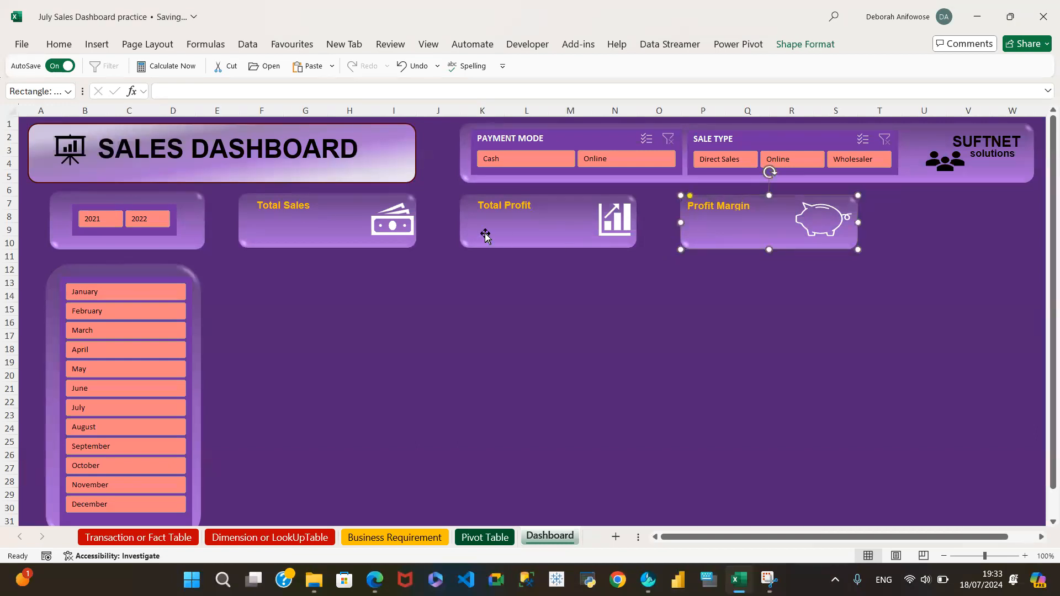
Distribute the Total Sales, Total Profit and Profit Margin card rectangles horizontally
{"action": "left_click", "coordinate": [315, 237]}
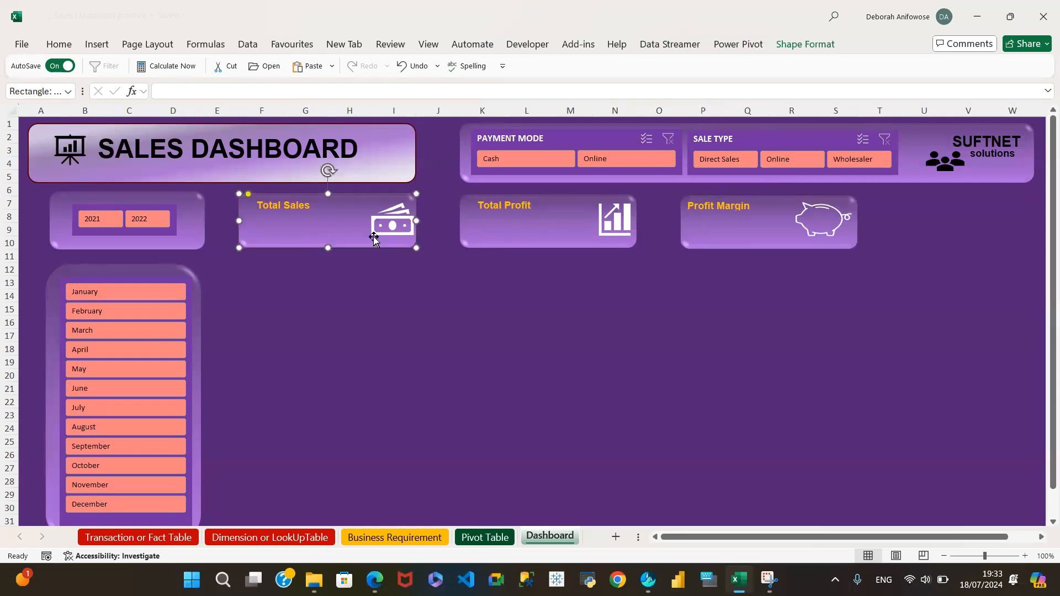
{"action": "left_click", "coordinate": [492, 231], "text": "ctrl"}
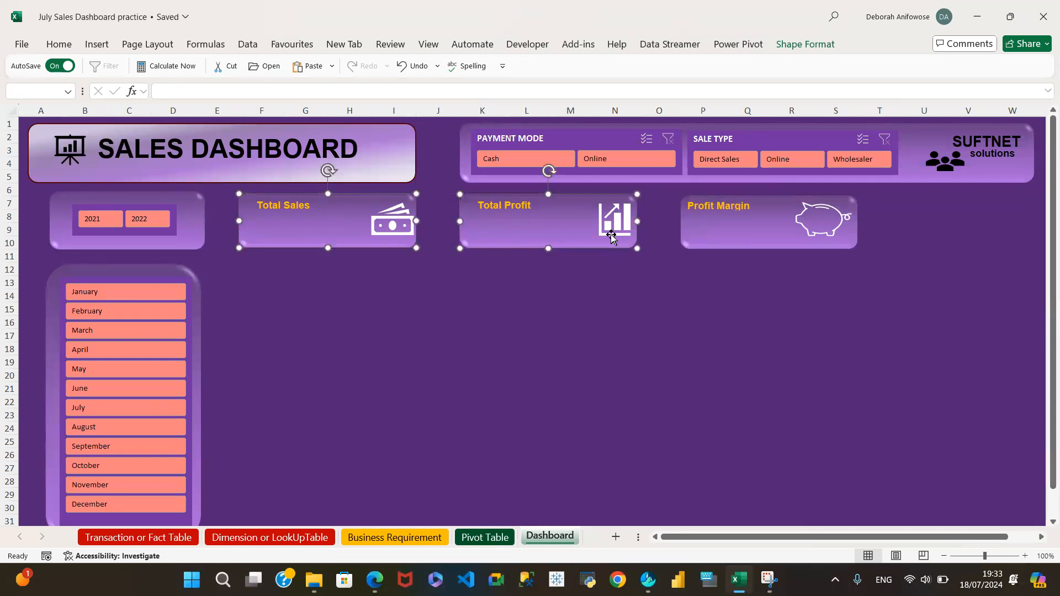
{"action": "left_click", "coordinate": [708, 241], "text": "ctrl"}
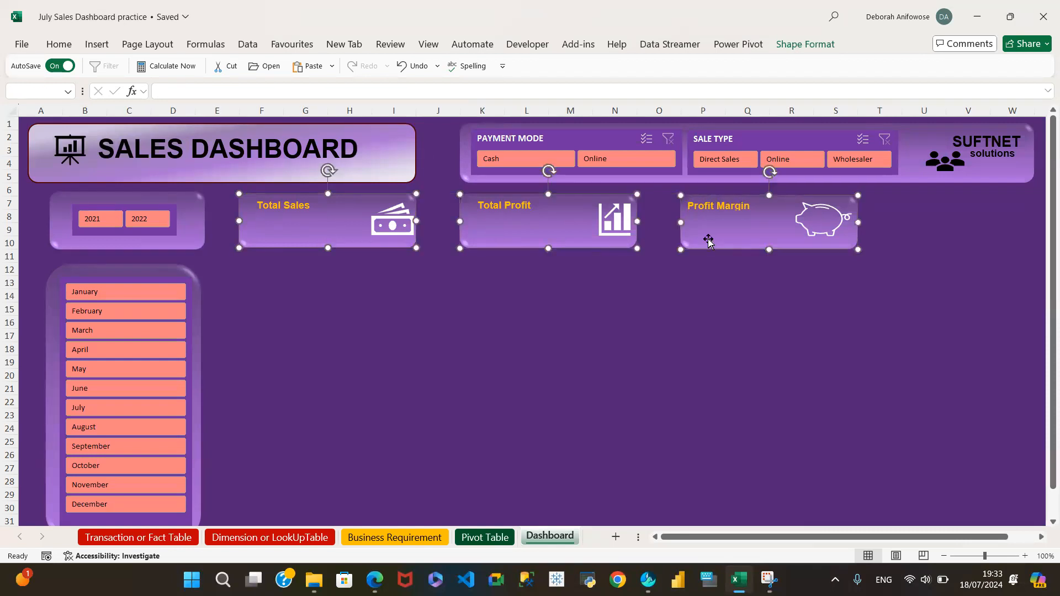
{"action": "left_click", "coordinate": [817, 48]}
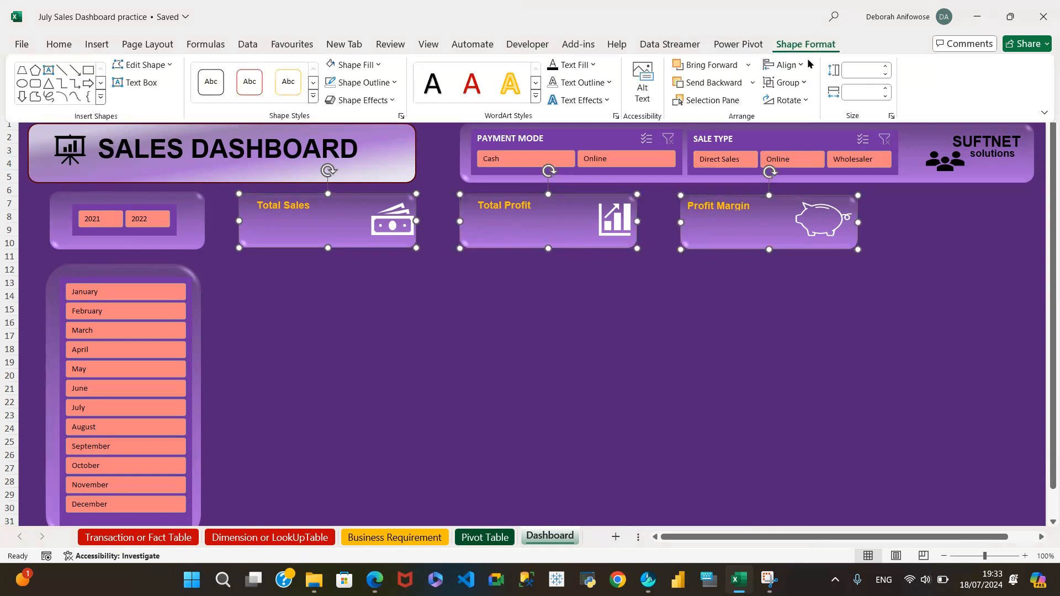
{"action": "left_click", "coordinate": [803, 70]}
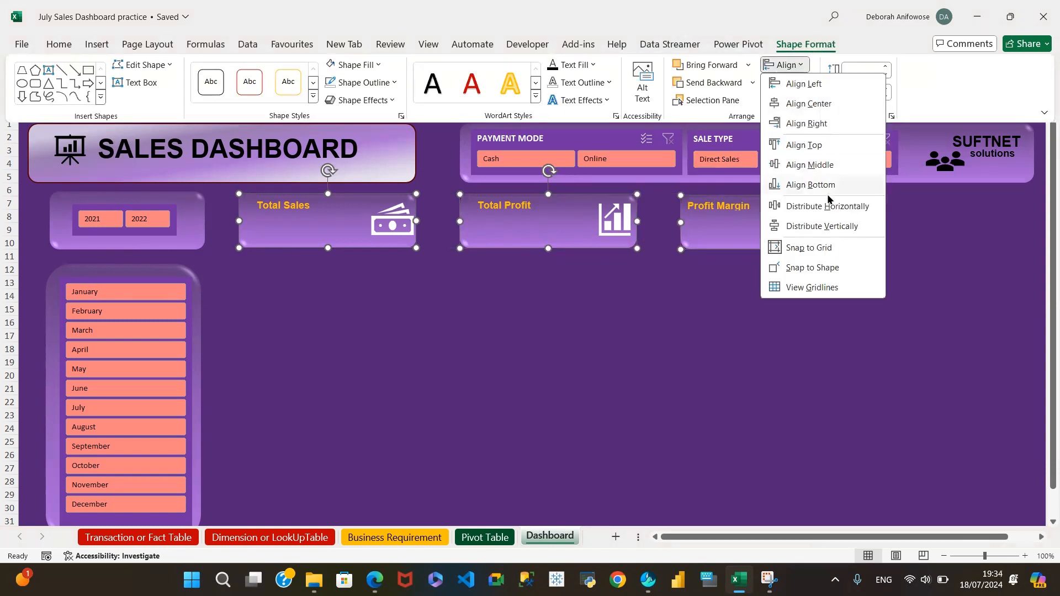
{"action": "left_click", "coordinate": [830, 208]}
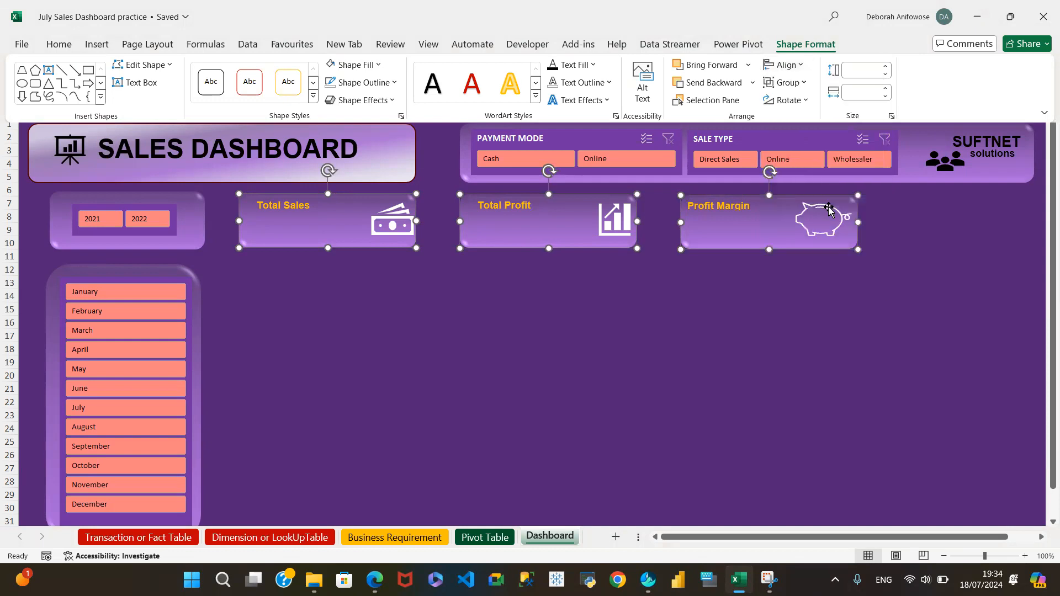
{"action": "key", "text": "ctrl+F1"}
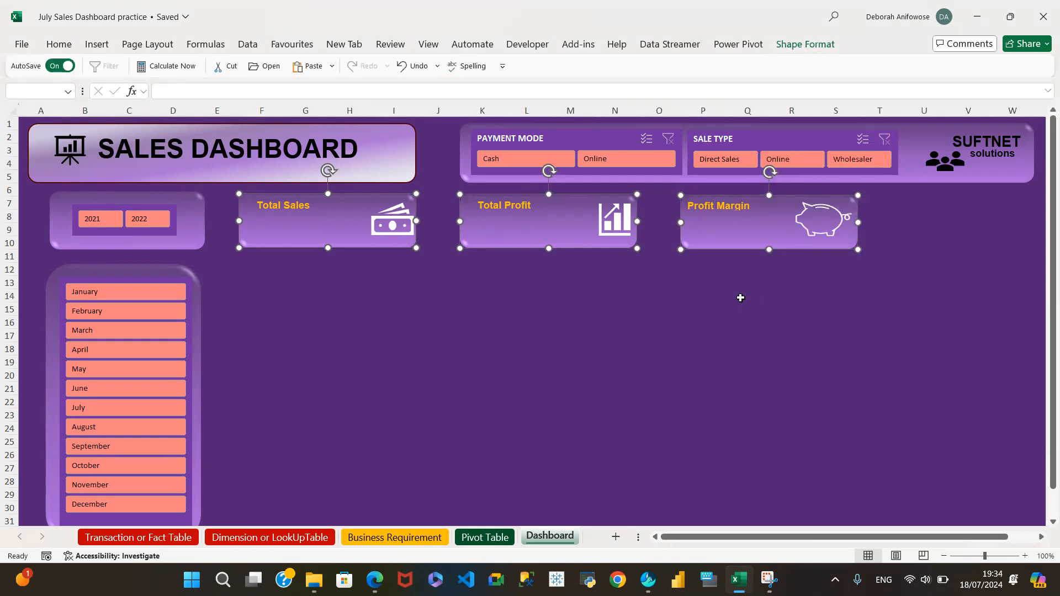
{"action": "left_click", "coordinate": [741, 298]}
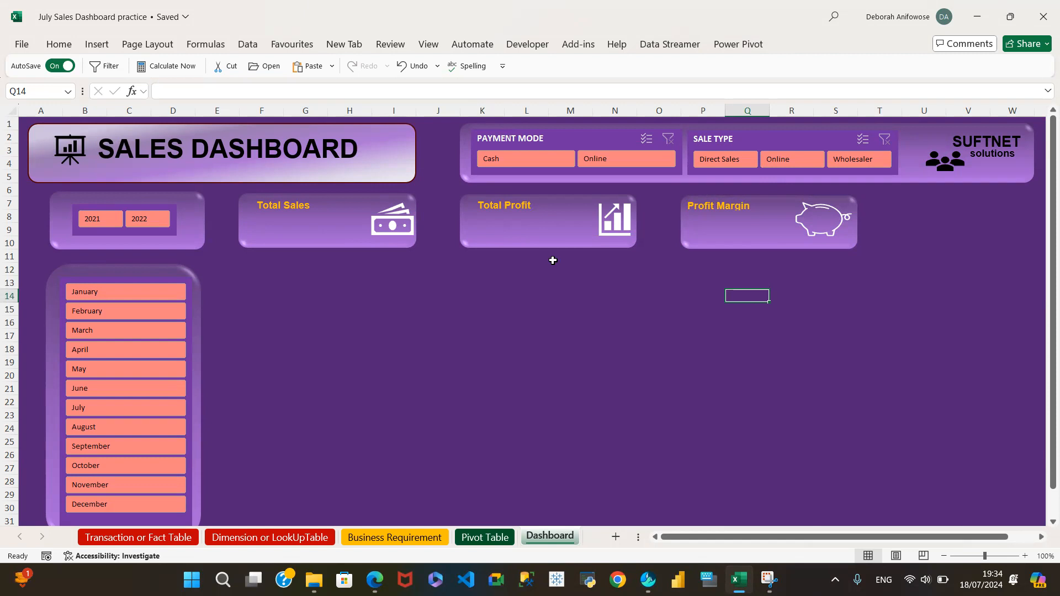
On the Pivot Table sheet, enter the labels Total Sales, Total Profit and Profit Margin in cells L27 to L29
{"action": "left_click", "coordinate": [485, 538]}
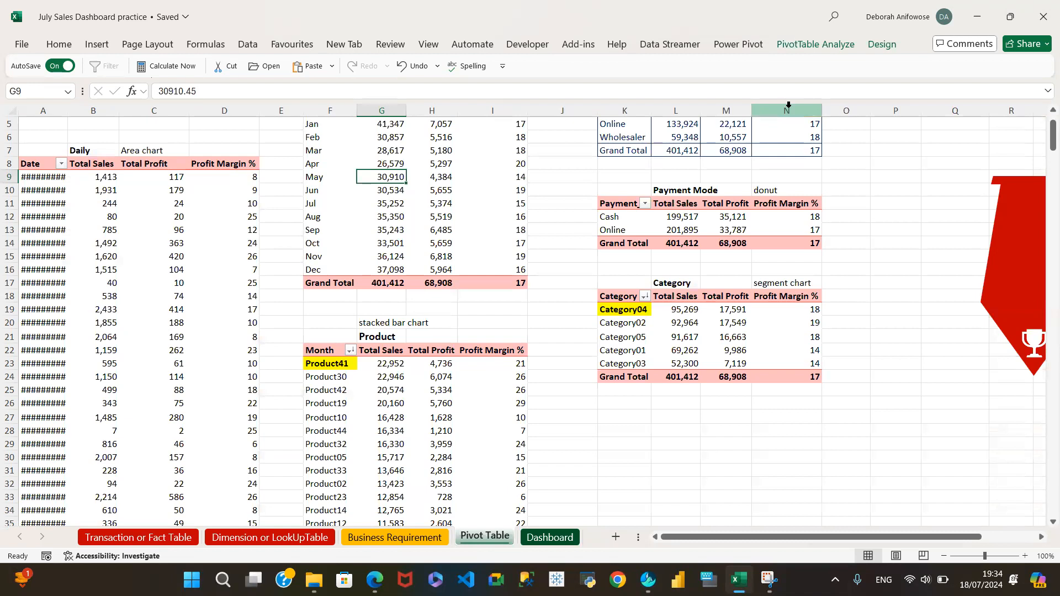
{"action": "left_click", "coordinate": [1045, 111]}
{"action": "left_click", "coordinate": [1044, 110]}
{"action": "left_click", "coordinate": [1044, 110]}
{"action": "left_click", "coordinate": [1044, 111]}
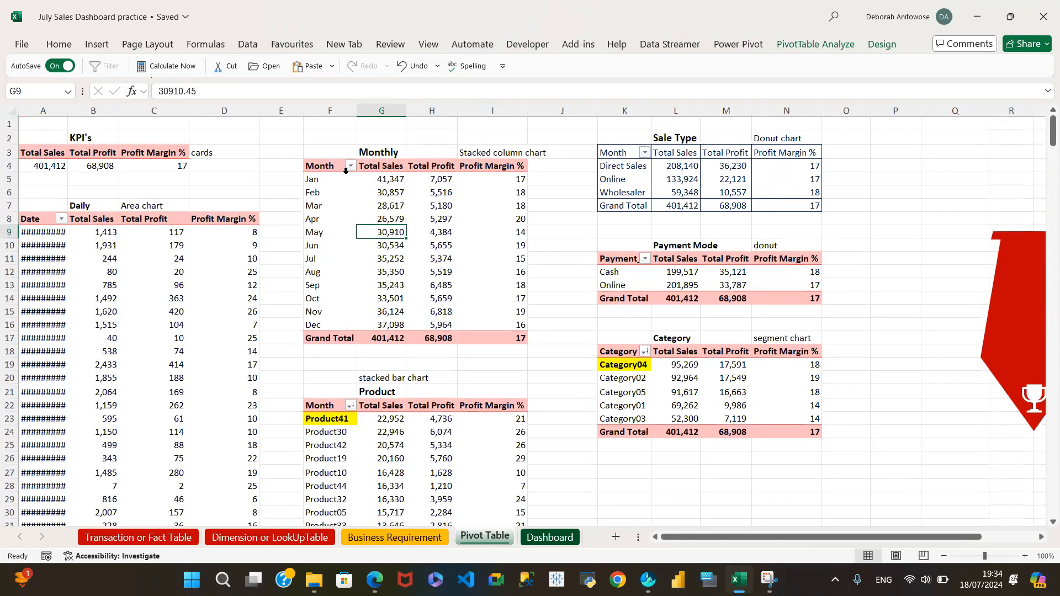
{"action": "left_click", "coordinate": [44, 169]}
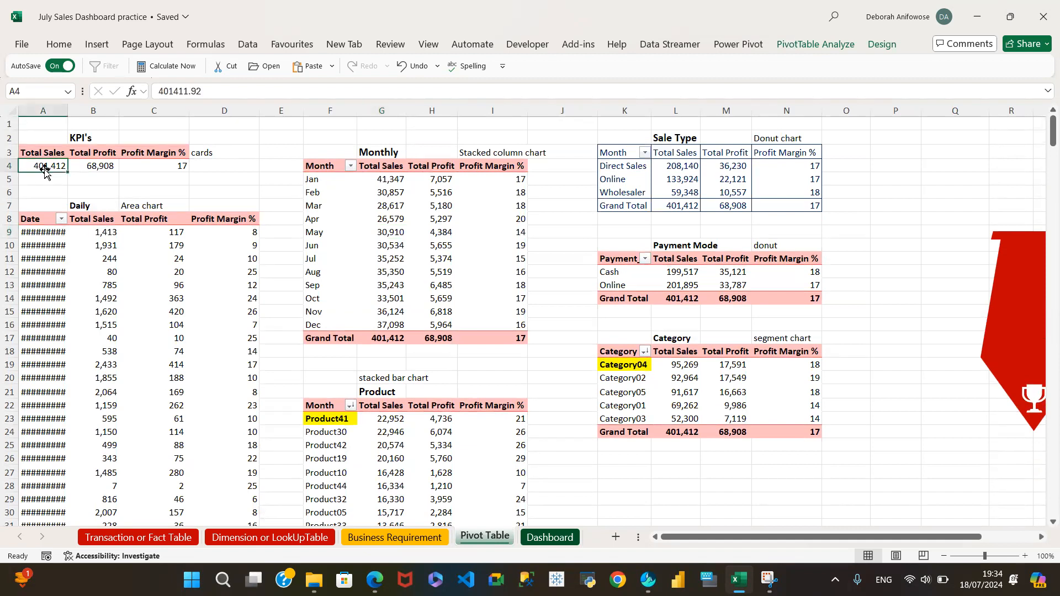
{"action": "left_click", "coordinate": [677, 471]}
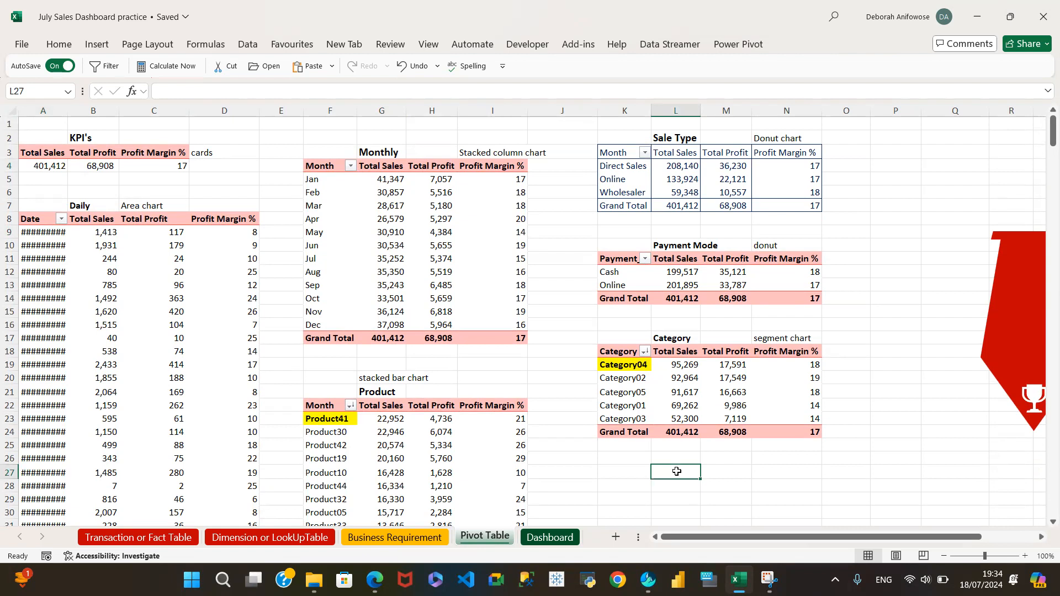
{"action": "type", "text": "Total Sales"}
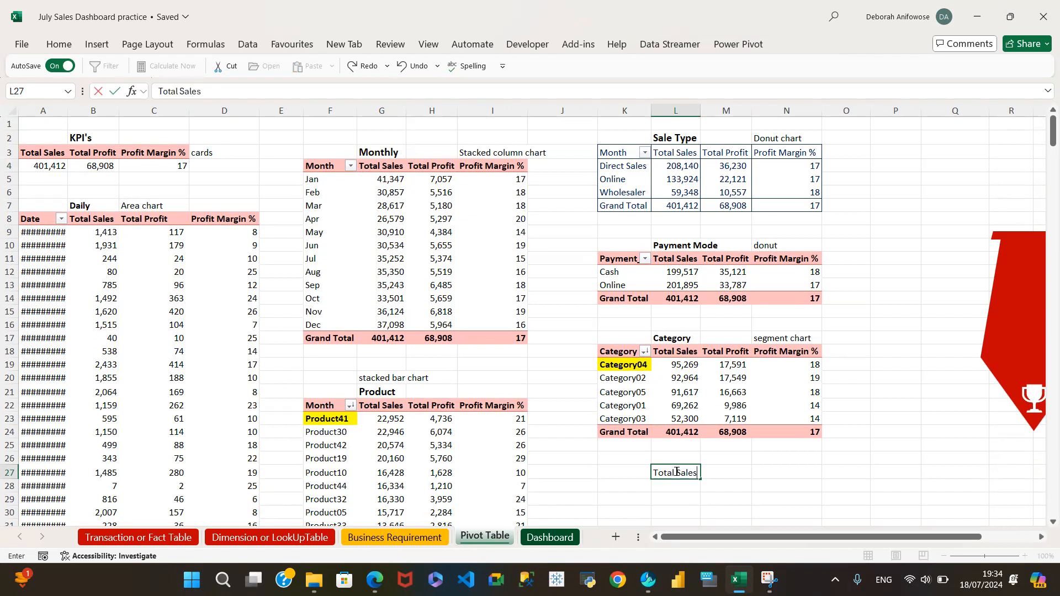
{"action": "key", "text": "Return"}
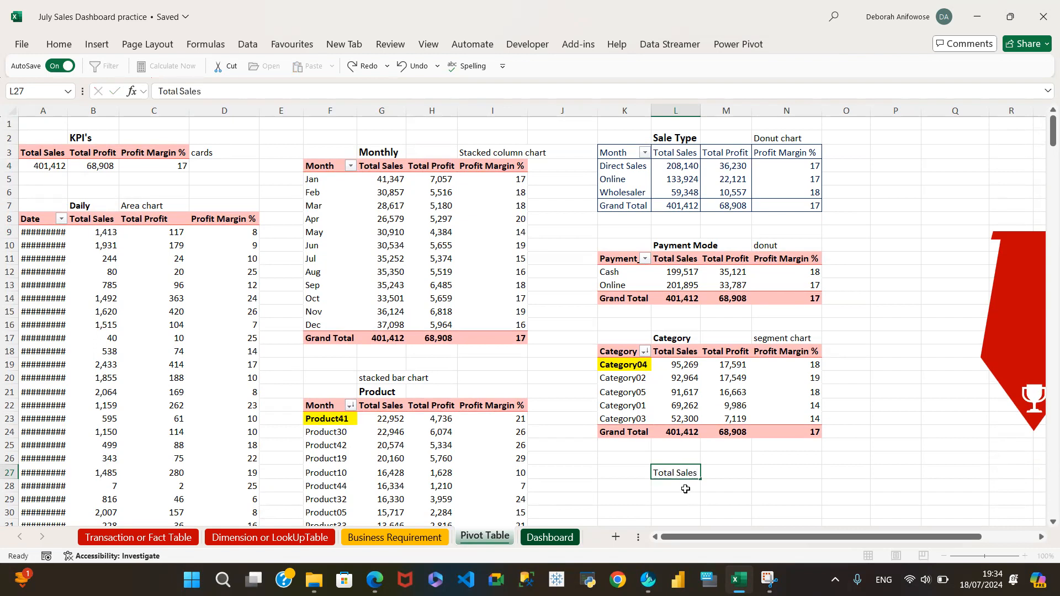
{"action": "type", "text": "Total "}
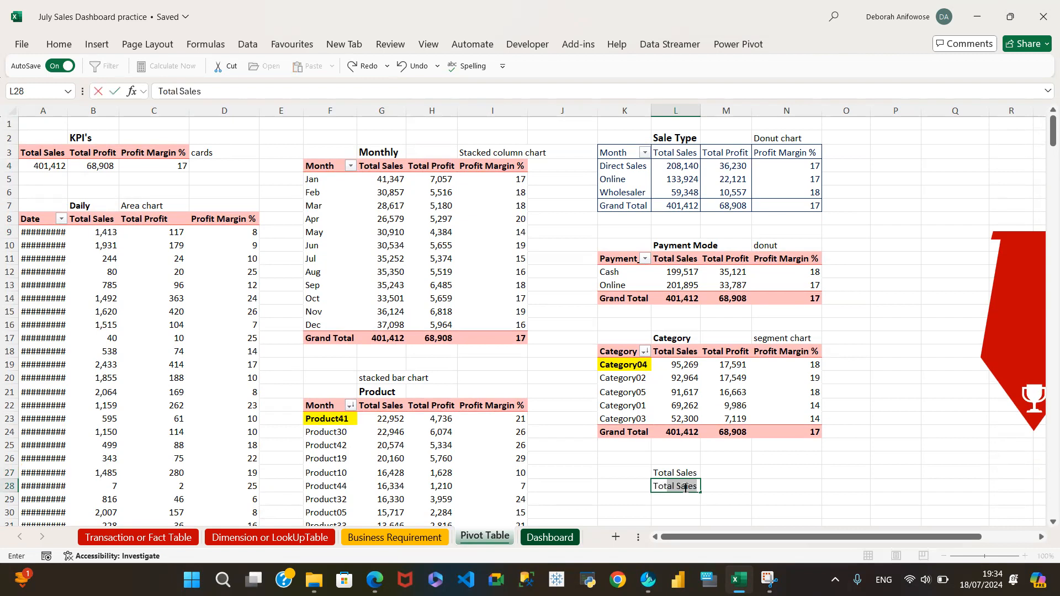
{"action": "type", "text": "Profit"}
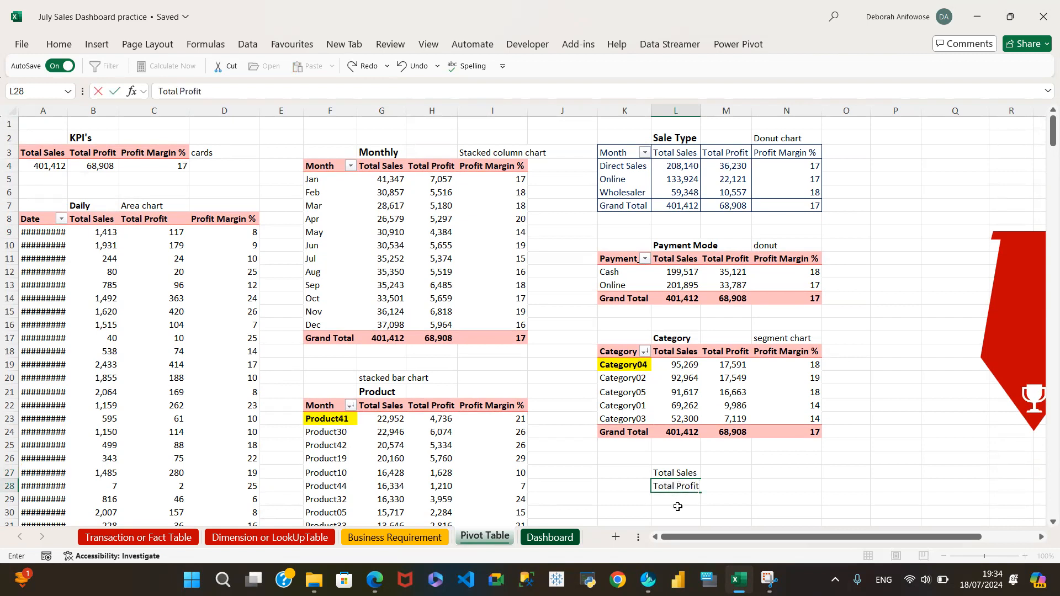
{"action": "key", "text": "Return"}
{"action": "type", "text": "Prof"}
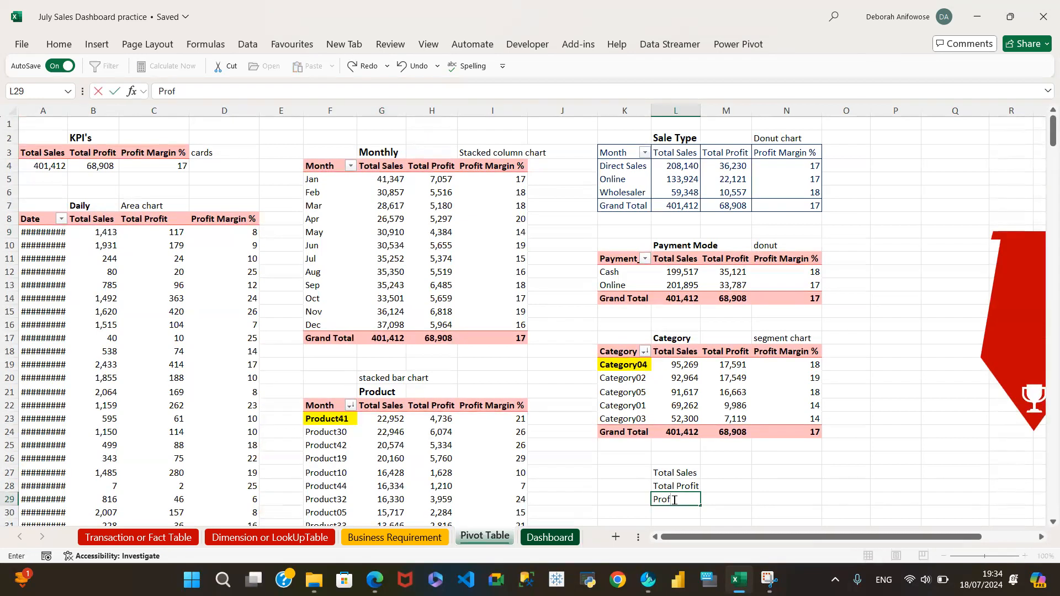
{"action": "type", "text": "it Marg"}
Try to enter a formula in M27 that pulls Total Sales from the KPI's pivot table, confirming it through the On-Screen Keyboard
{"action": "left_click", "coordinate": [729, 473]}
{"action": "type", "text": "="}
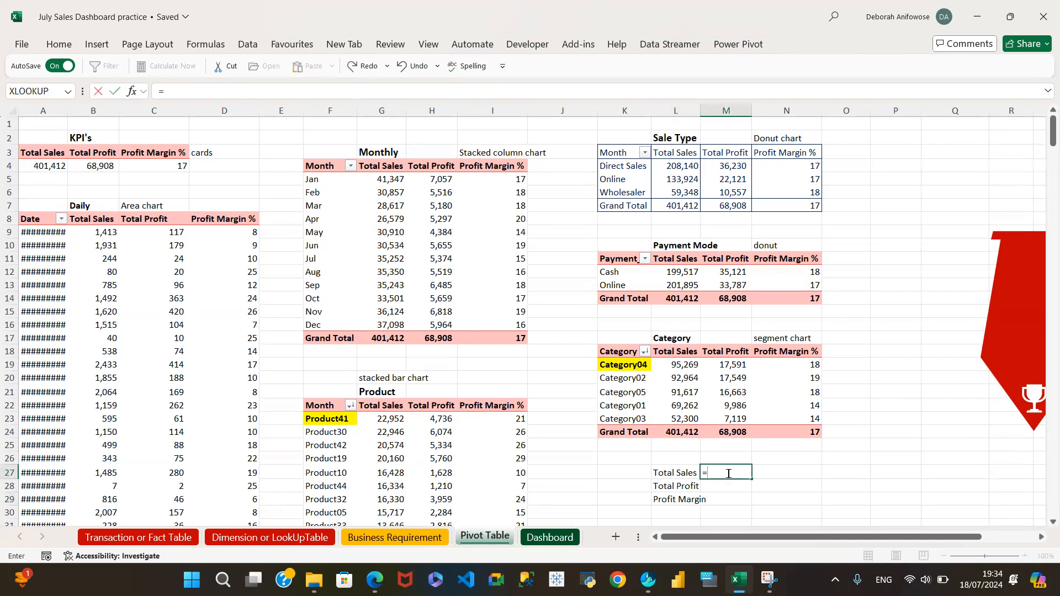
{"action": "left_click", "coordinate": [42, 169]}
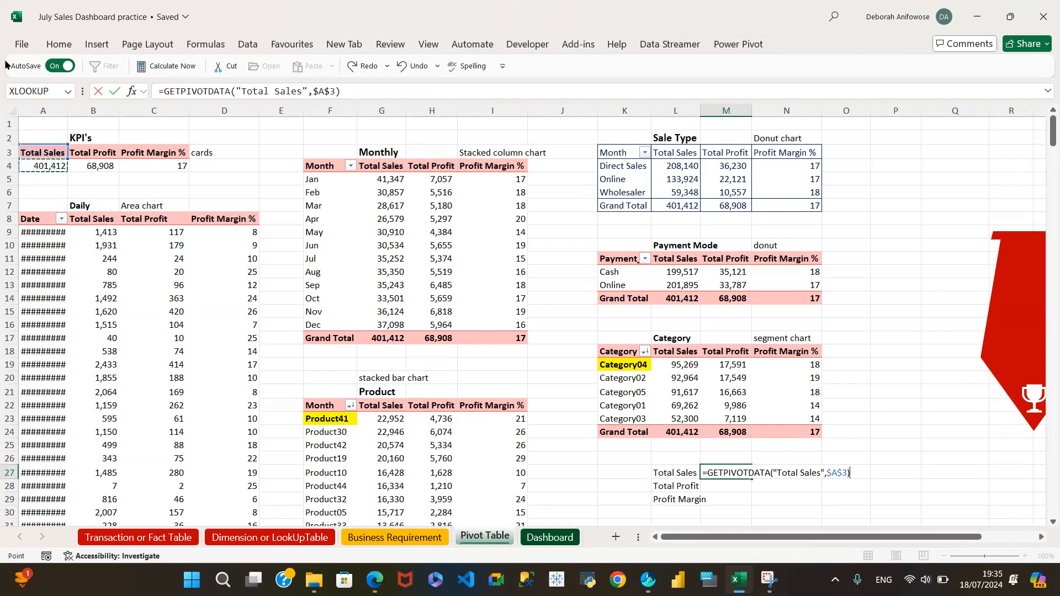
{"action": "mouse_move", "coordinate": [718, 570]}
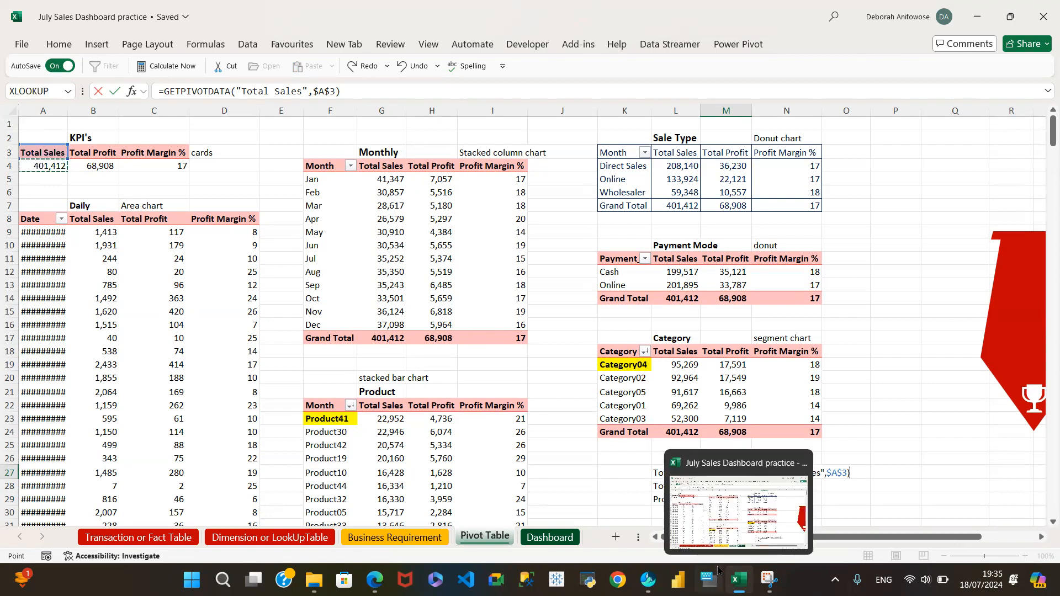
{"action": "left_click", "coordinate": [708, 579]}
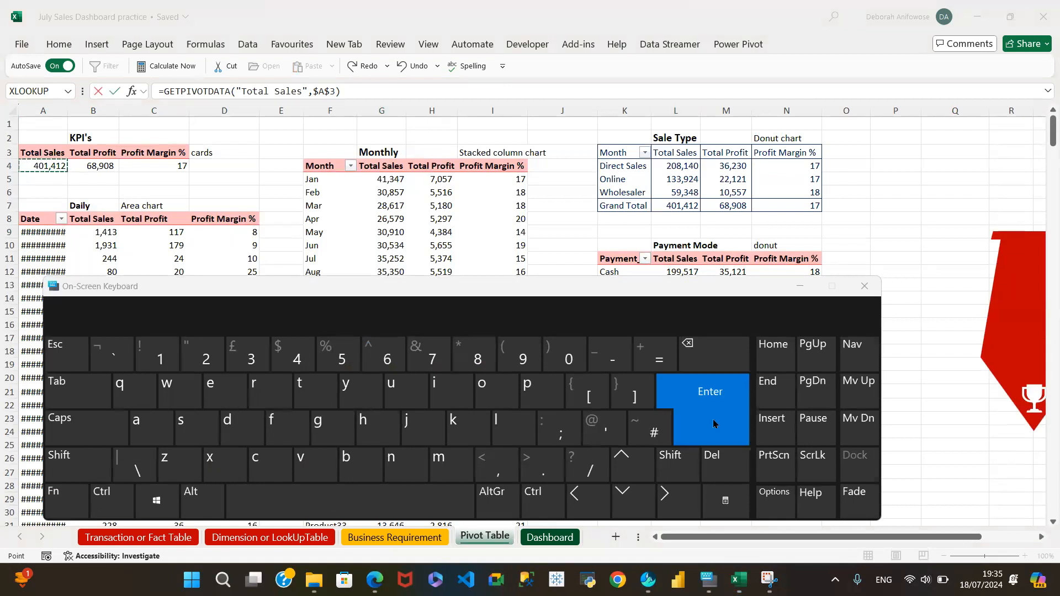
{"action": "left_click", "coordinate": [713, 421]}
{"action": "left_click", "coordinate": [800, 289]}
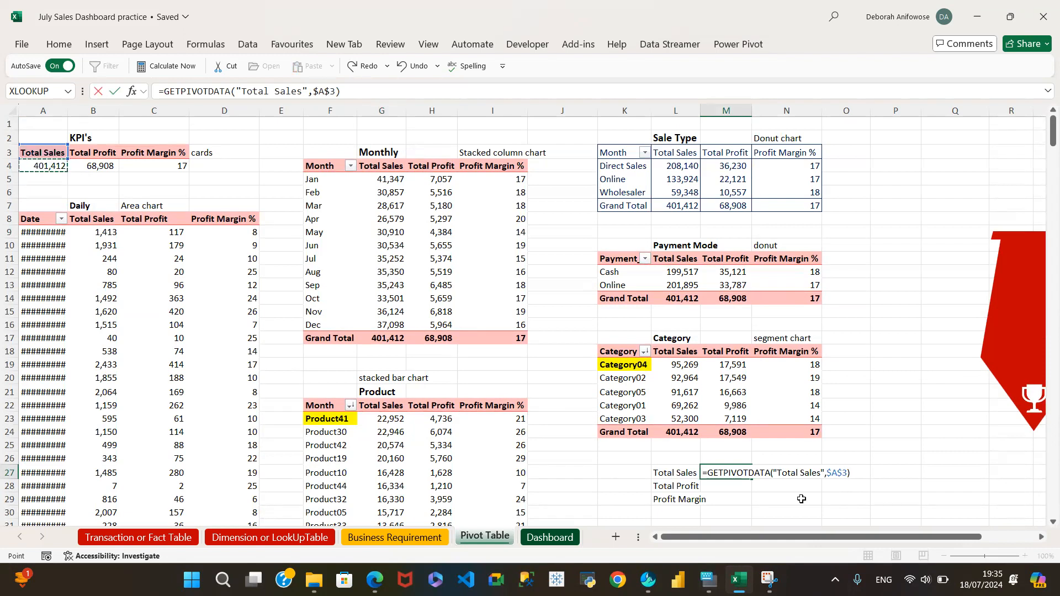
Clear the mistaken formula from cell M27 beside the Total Sales label
{"action": "left_click", "coordinate": [734, 491]}
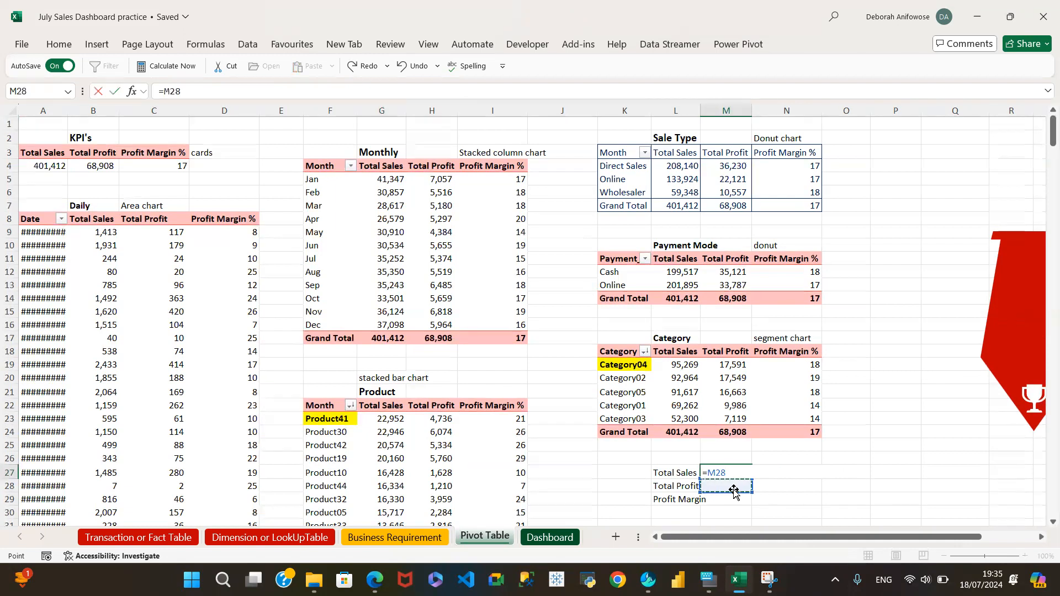
{"action": "left_click", "coordinate": [727, 473]}
{"action": "key", "text": "BackSpace"}
{"action": "key", "text": "BackSpace"}
{"action": "key", "text": "BackSpace"}
{"action": "key", "text": "BackSpace"}
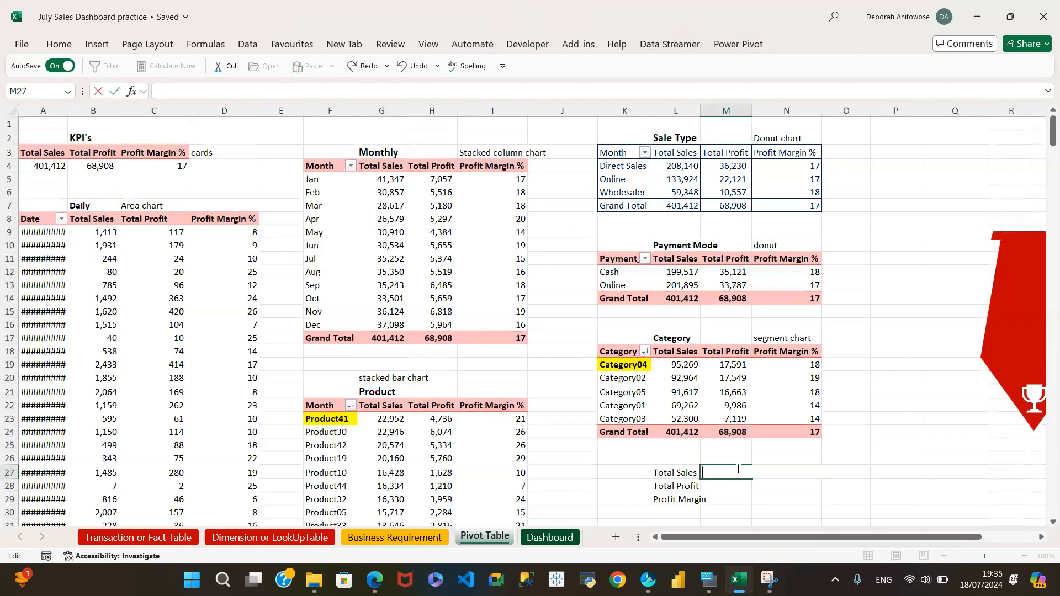
{"action": "left_click", "coordinate": [726, 496]}
Link M27 to the KPI's pivot table with =GETPIVOTDATA("Total Sales",$A$3) and apply the comma number style
{"action": "left_click", "coordinate": [720, 475]}
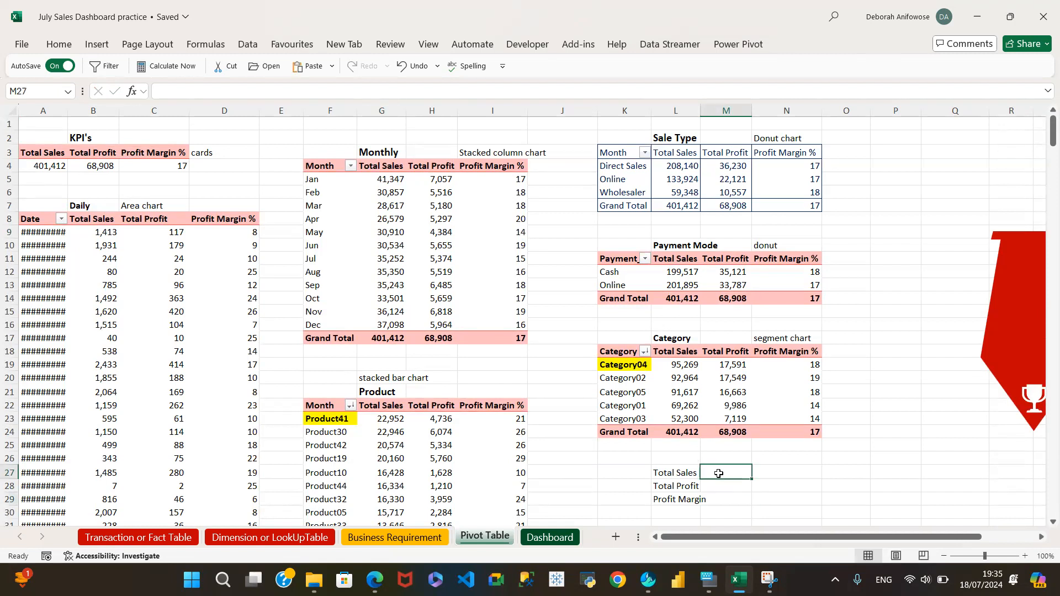
{"action": "left_click", "coordinate": [175, 94]}
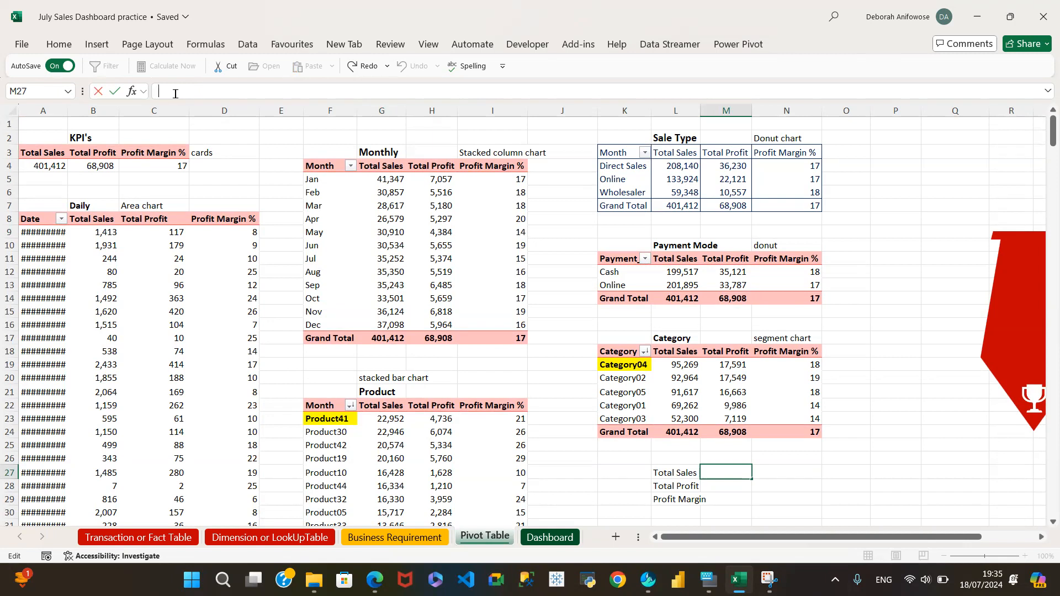
{"action": "type", "text": "="}
{"action": "left_click", "coordinate": [52, 168]}
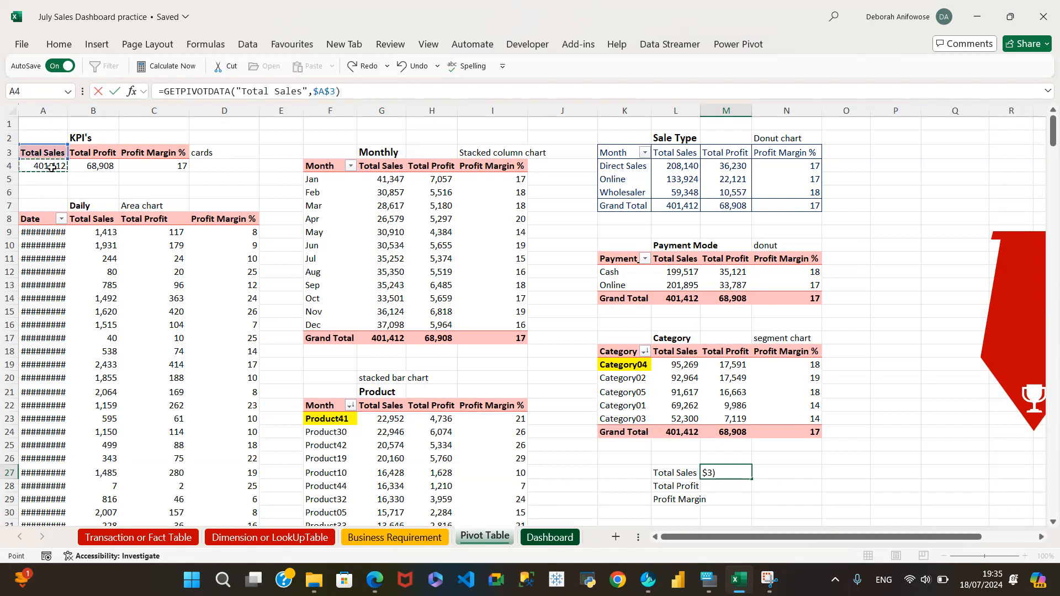
{"action": "left_click", "coordinate": [112, 92]}
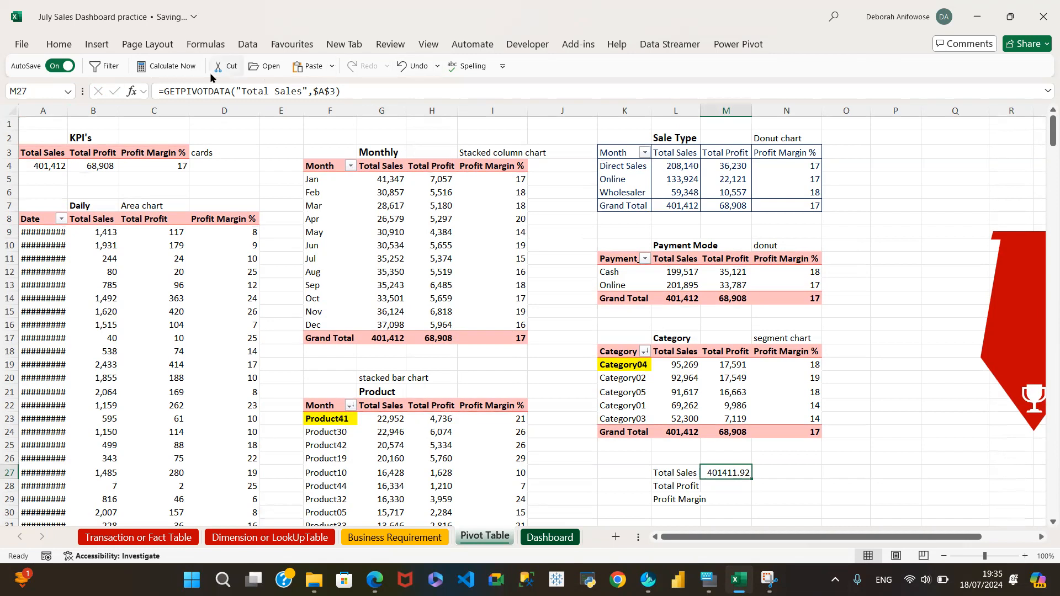
{"action": "left_click", "coordinate": [59, 45]}
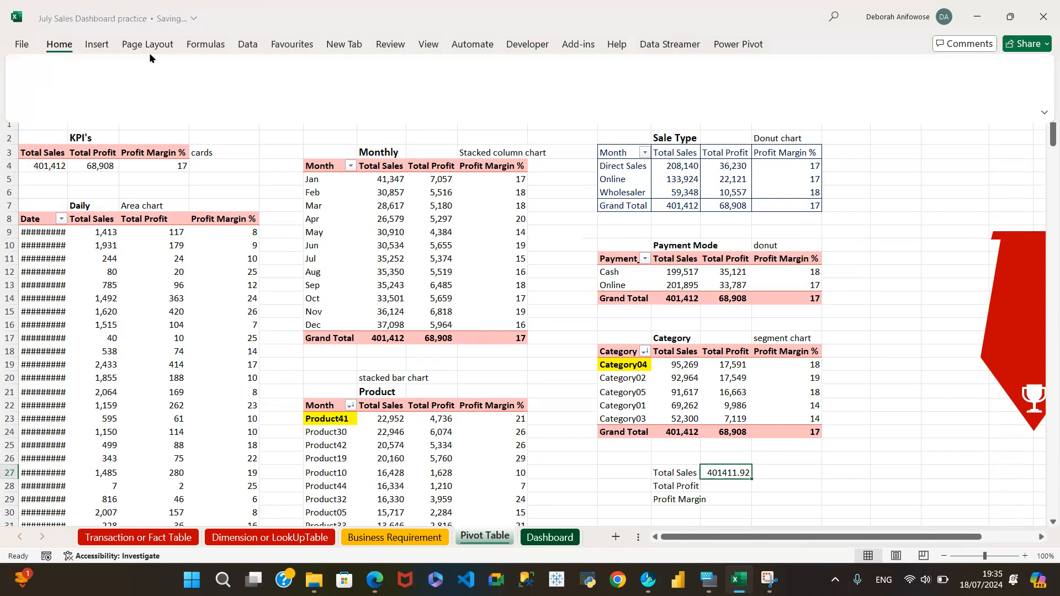
{"action": "left_click", "coordinate": [499, 94]}
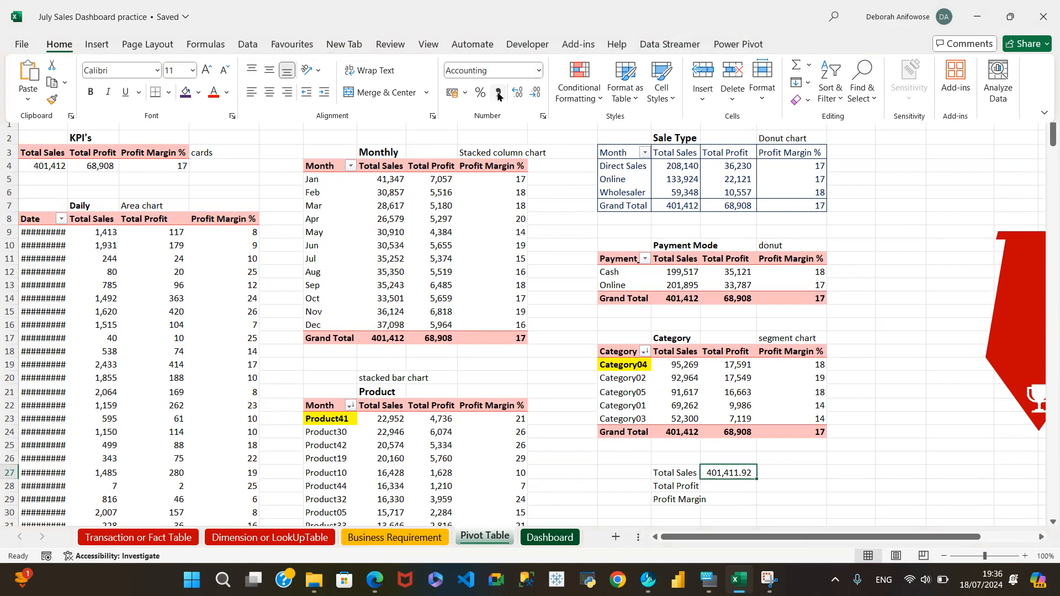
Link M28 to the KPI's pivot table with =GETPIVOTDATA("Total Profit",$A$3) and apply the comma number style
{"action": "left_click", "coordinate": [734, 483]}
{"action": "left_click", "coordinate": [732, 486]}
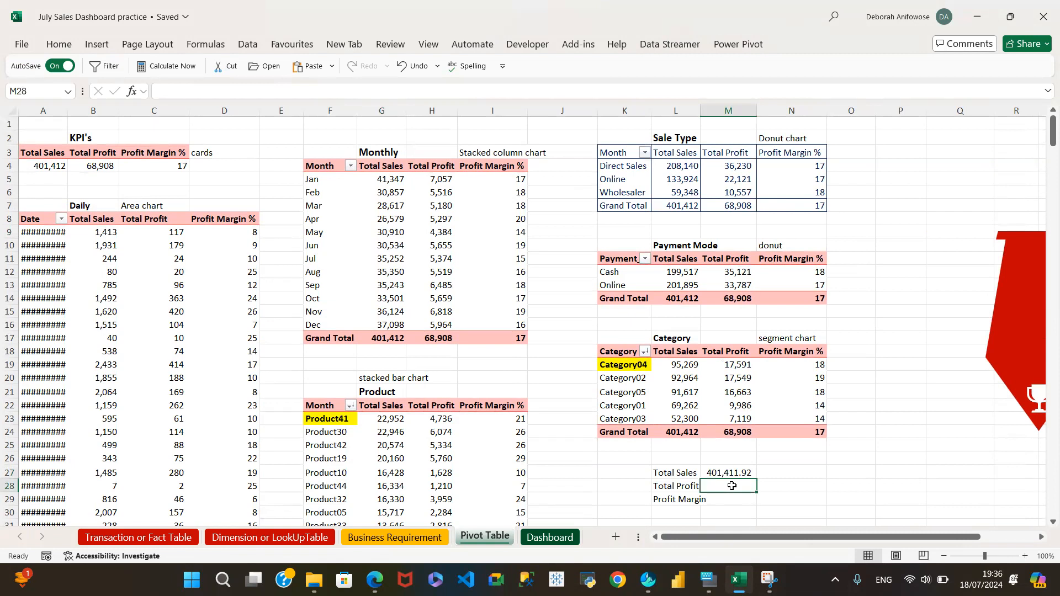
{"action": "left_click", "coordinate": [167, 93]}
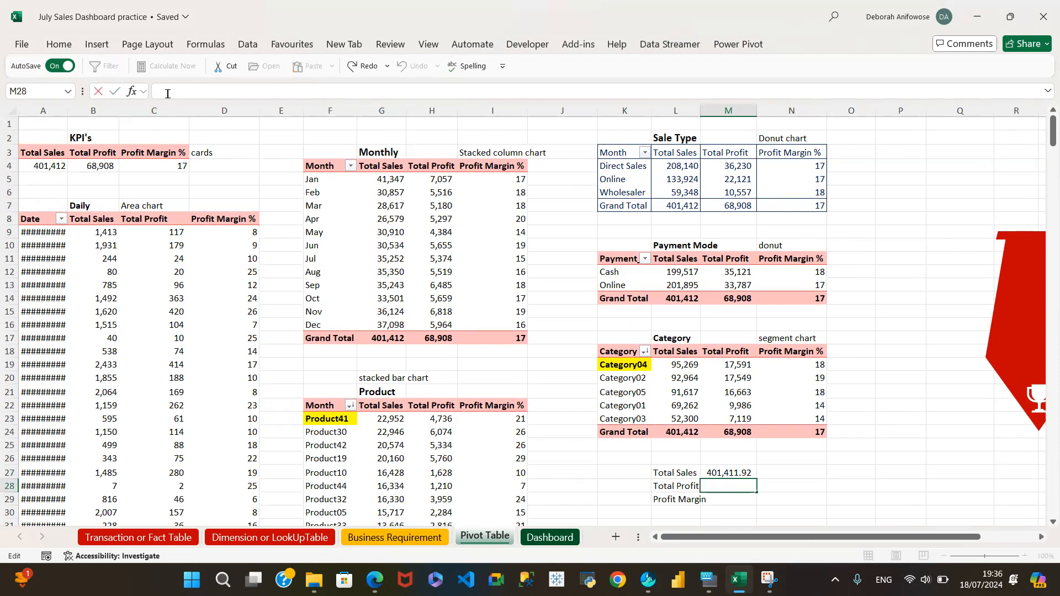
{"action": "type", "text": "="}
{"action": "left_click", "coordinate": [102, 165]}
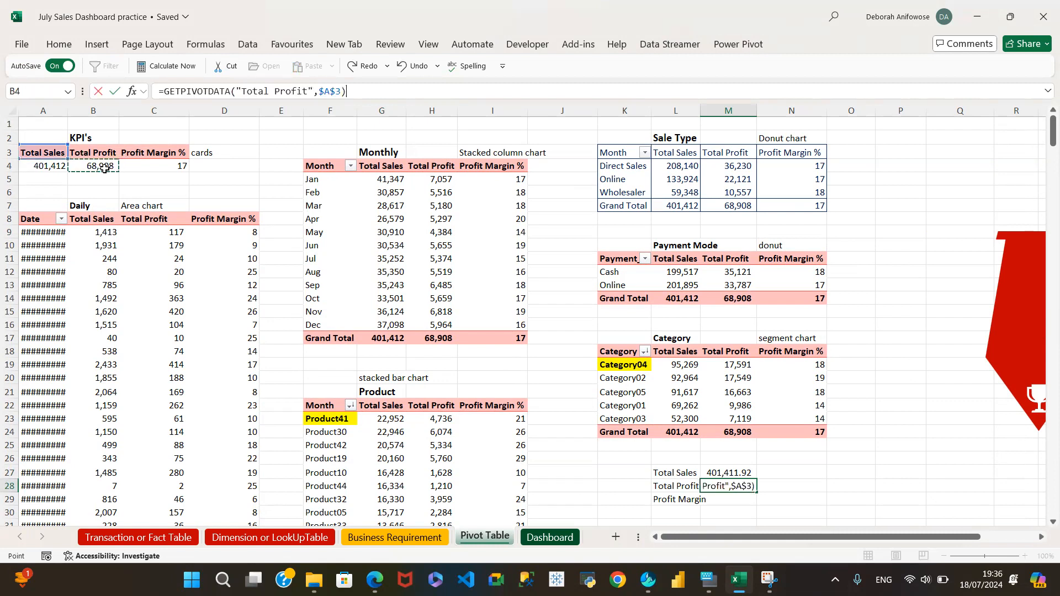
{"action": "left_click", "coordinate": [115, 91]}
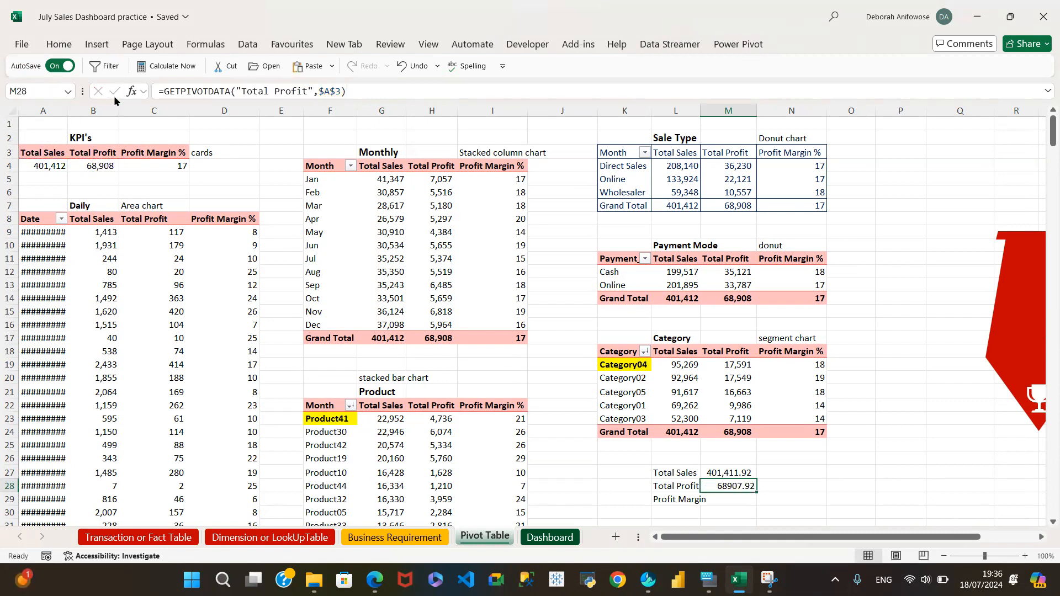
{"action": "left_click", "coordinate": [58, 44]}
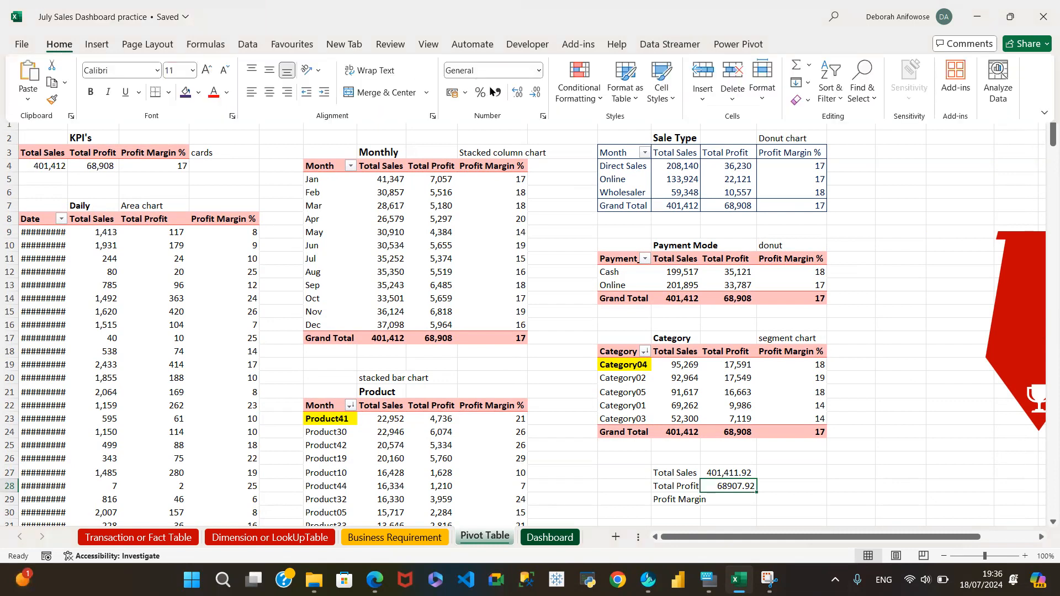
{"action": "left_click", "coordinate": [499, 94]}
{"action": "left_click", "coordinate": [728, 493]}
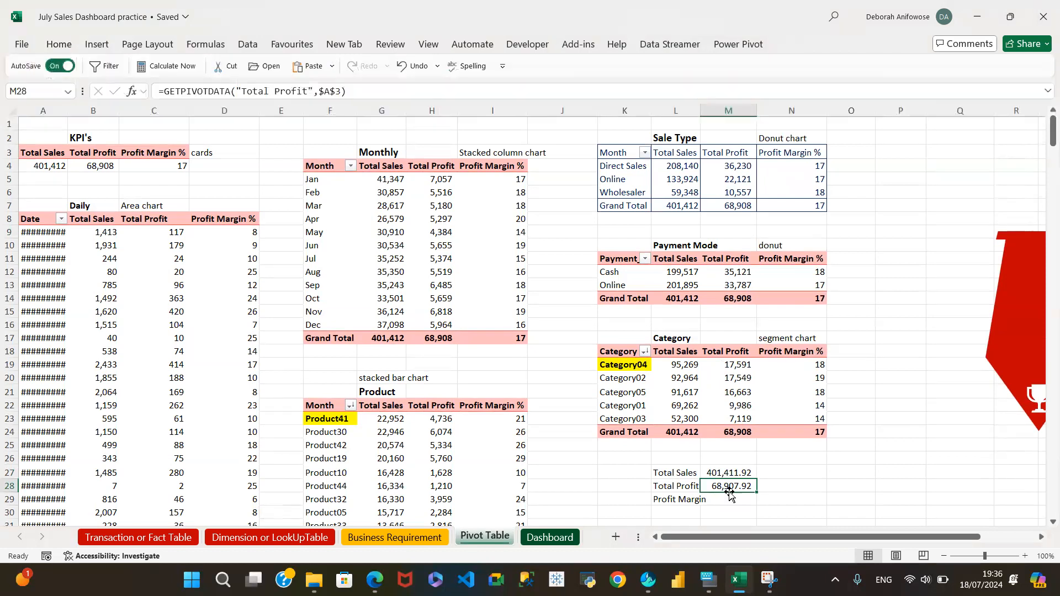
Link M29 to the KPI's pivot table with =GETPIVOTDATA("Profit Margin %",$A$3)
{"action": "left_click", "coordinate": [732, 504]}
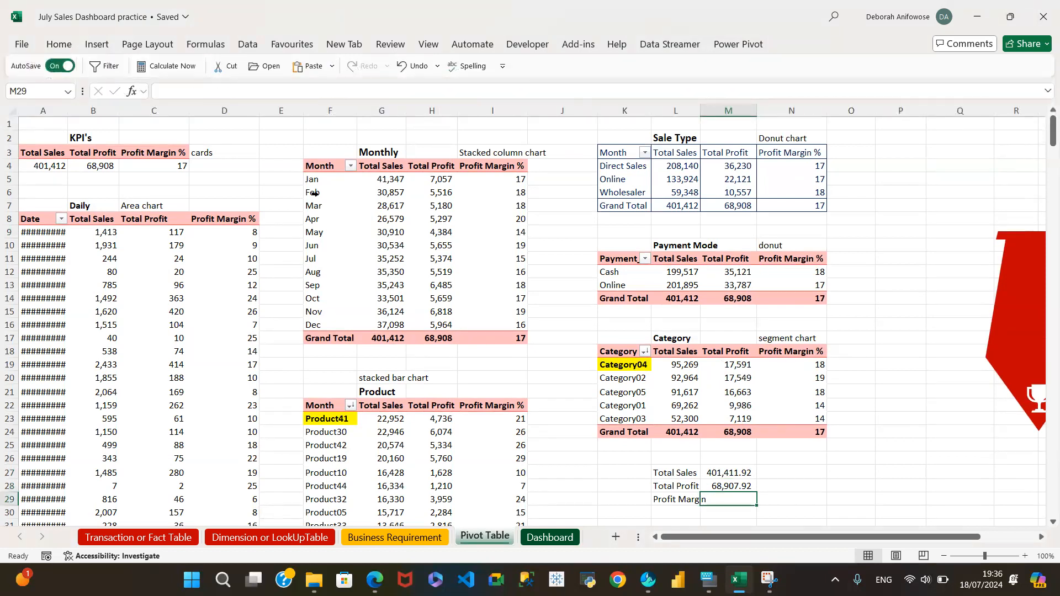
{"action": "left_click", "coordinate": [172, 93]}
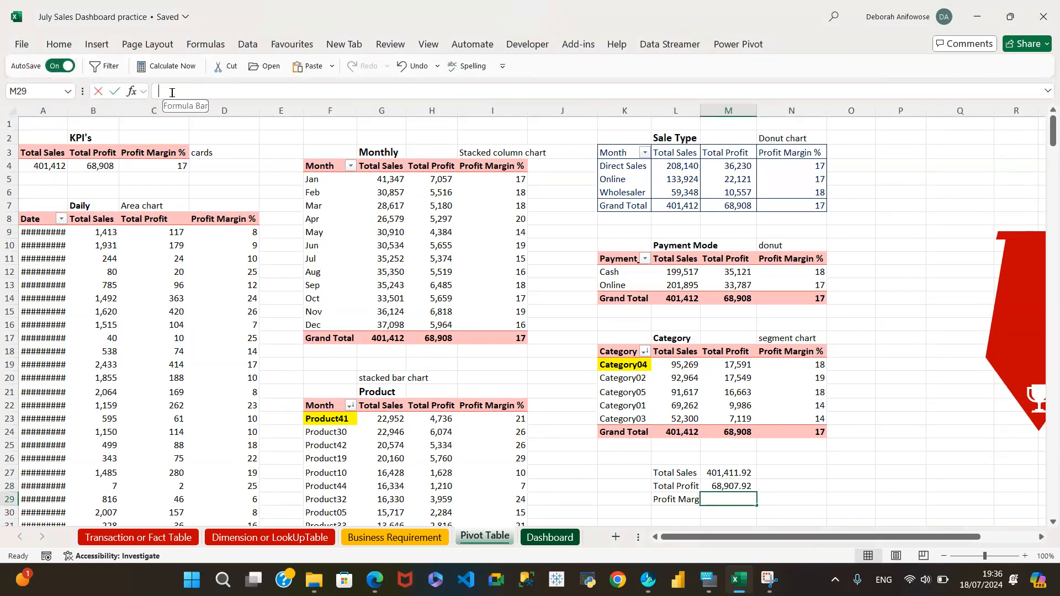
{"action": "type", "text": "="}
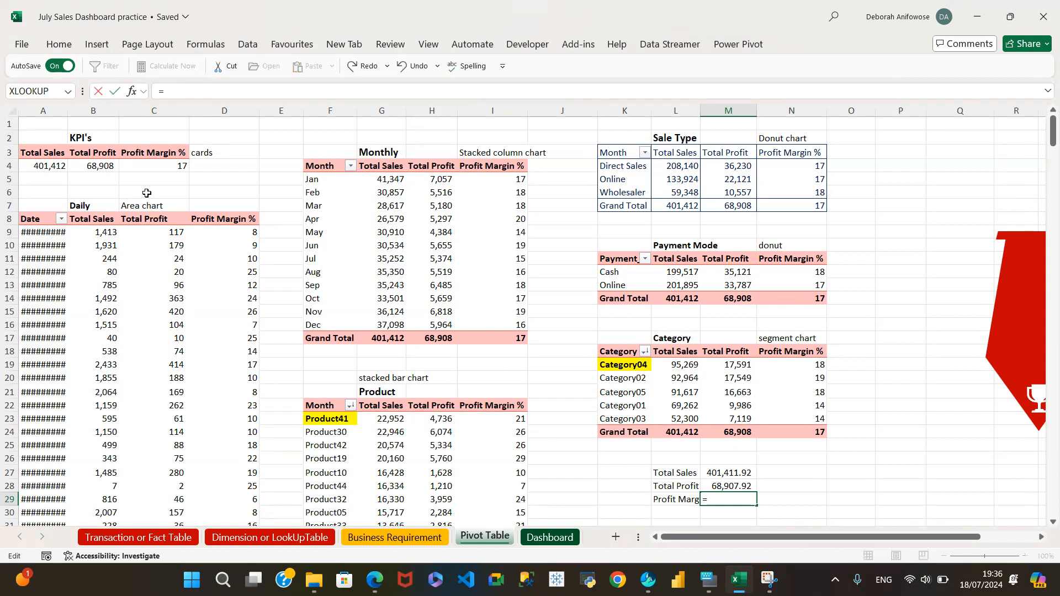
{"action": "left_click", "coordinate": [158, 166]}
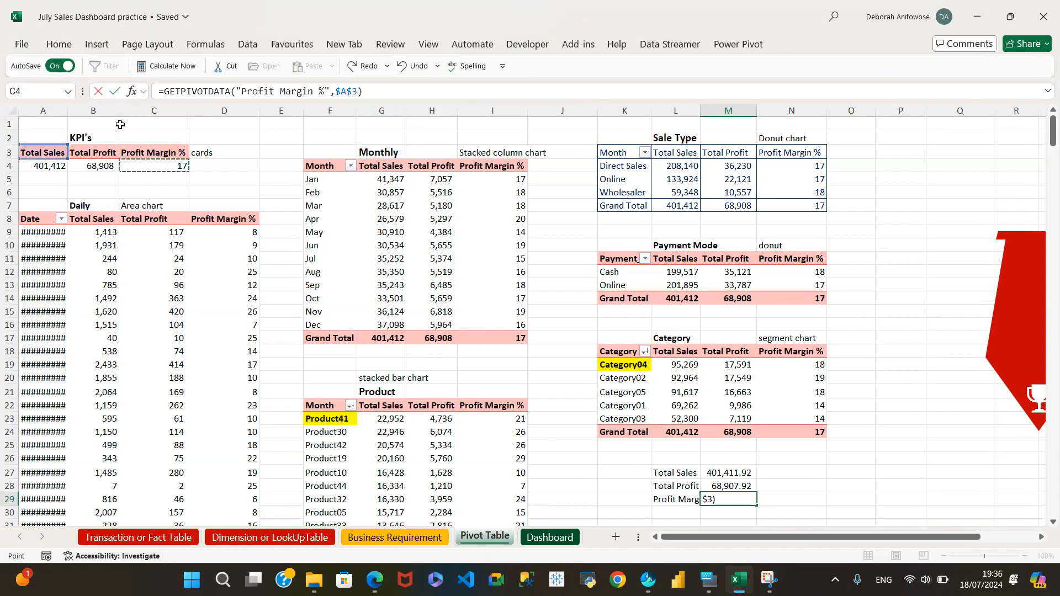
{"action": "left_click", "coordinate": [114, 92]}
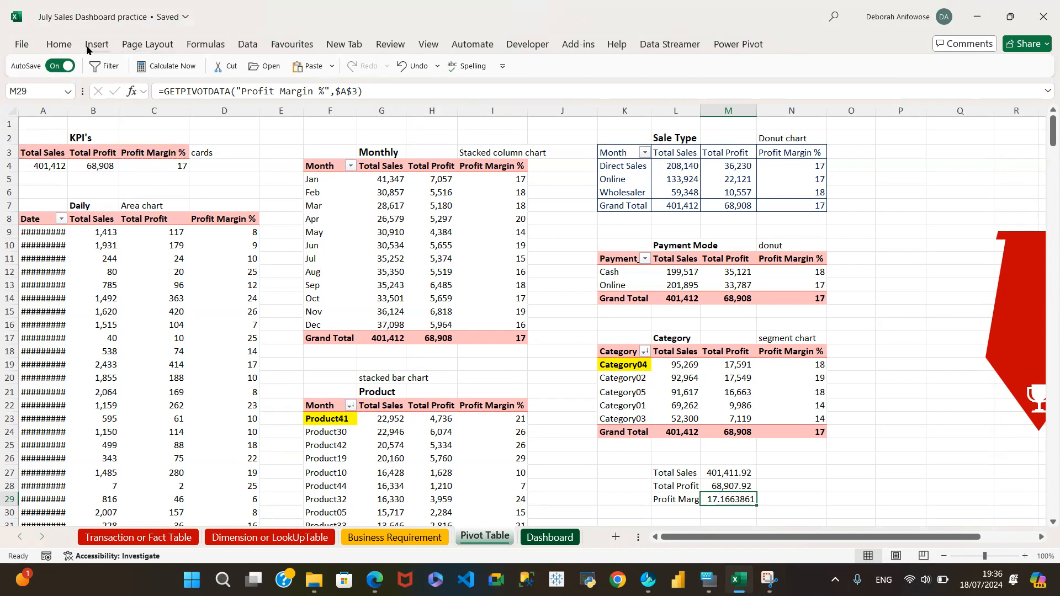
Reduce the Profit Margin value in M29 to one decimal place
{"action": "left_click", "coordinate": [59, 44]}
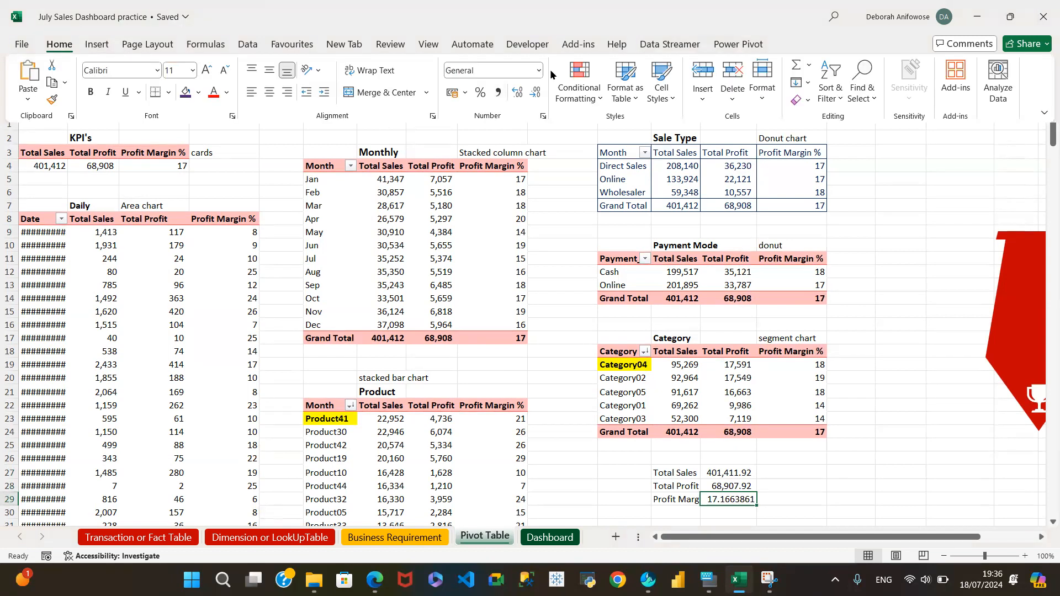
{"action": "left_click", "coordinate": [534, 95]}
{"action": "left_click", "coordinate": [533, 95]}
{"action": "left_click", "coordinate": [533, 95]}
{"action": "left_click", "coordinate": [534, 95]}
{"action": "left_click", "coordinate": [533, 95]}
{"action": "left_click", "coordinate": [534, 95]}
{"action": "left_click", "coordinate": [533, 95]}
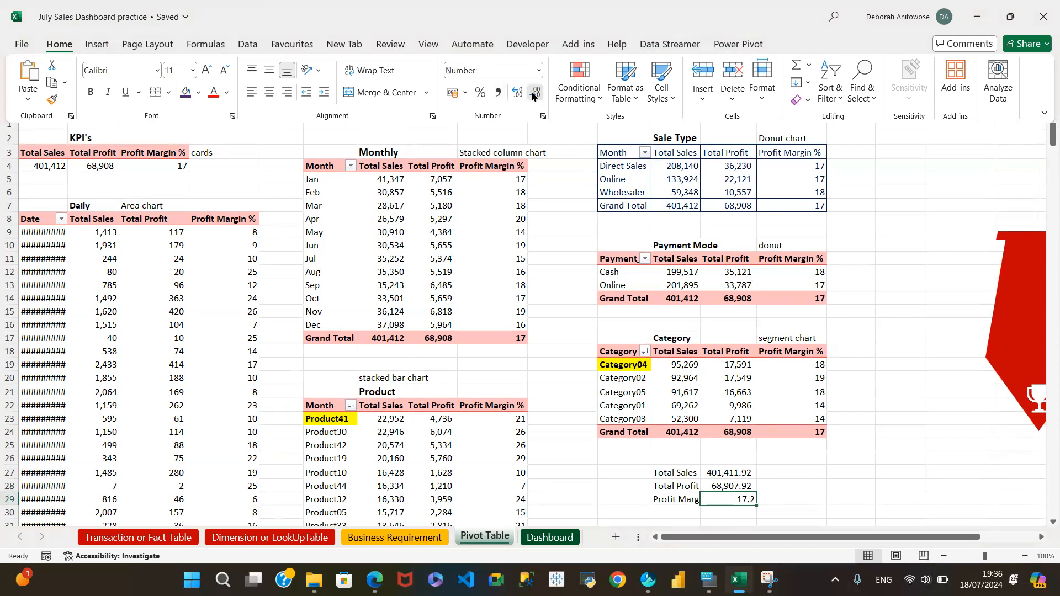
Insert a text box about 0.76 cm high and 3.39 cm wide below the Total Sales label on the Dashboard sheet
{"action": "left_click", "coordinate": [730, 518]}
{"action": "left_click", "coordinate": [730, 518]}
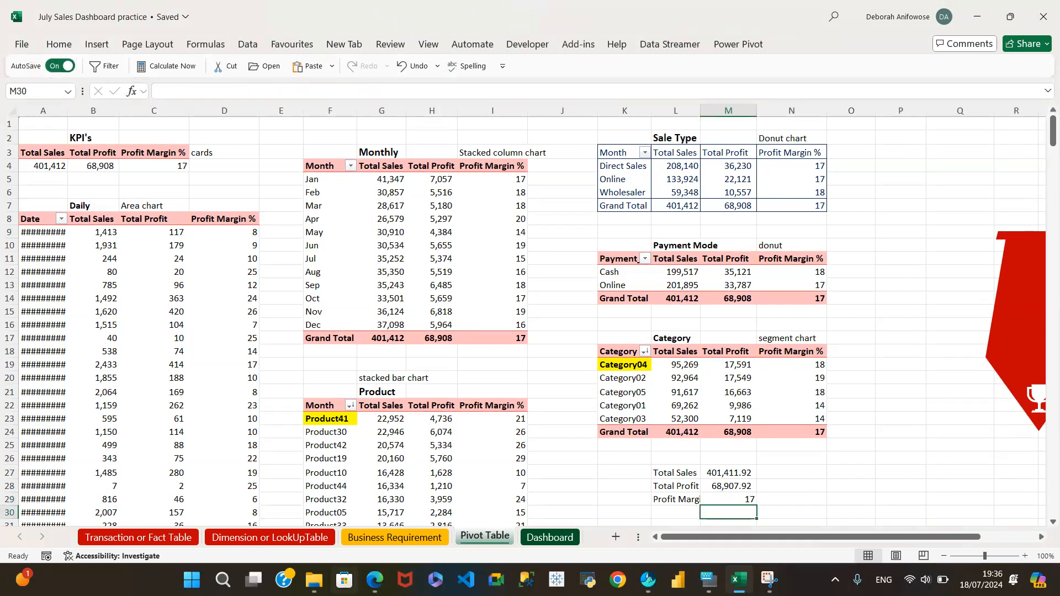
{"action": "left_click", "coordinate": [551, 538]}
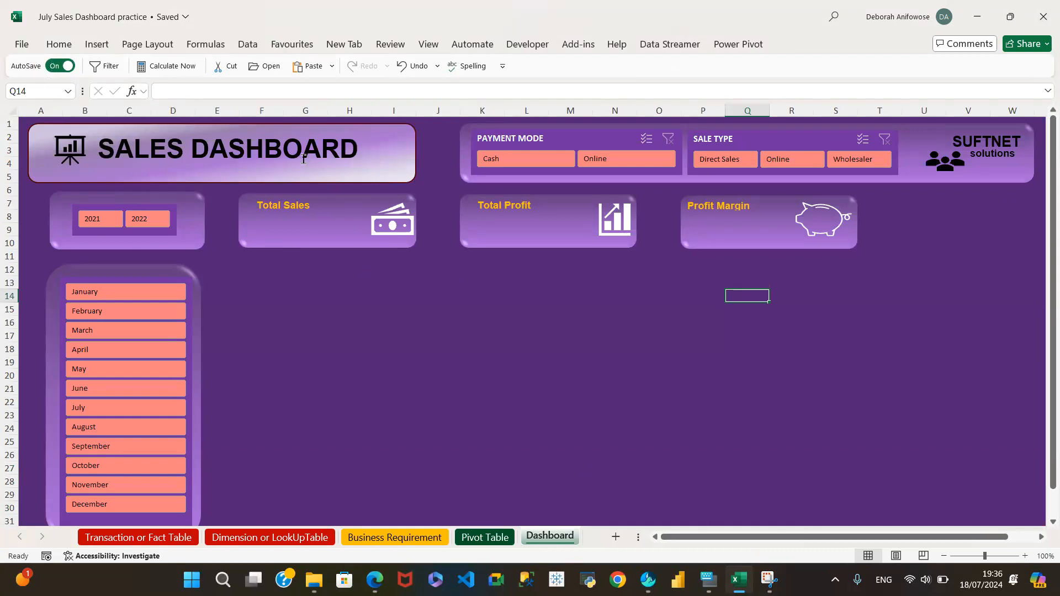
{"action": "left_click", "coordinate": [57, 49]}
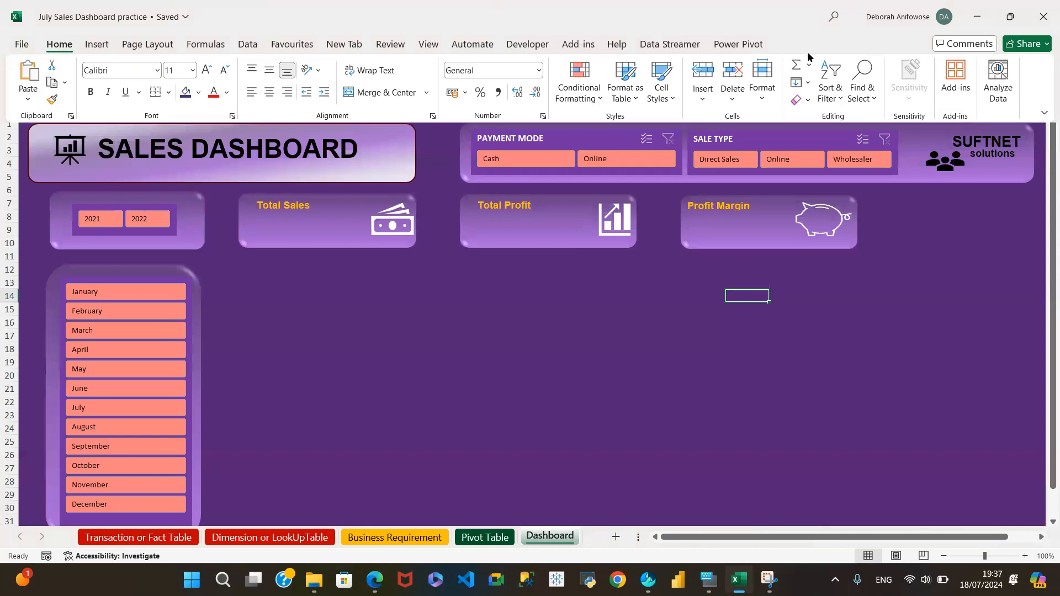
{"action": "left_click", "coordinate": [97, 44]}
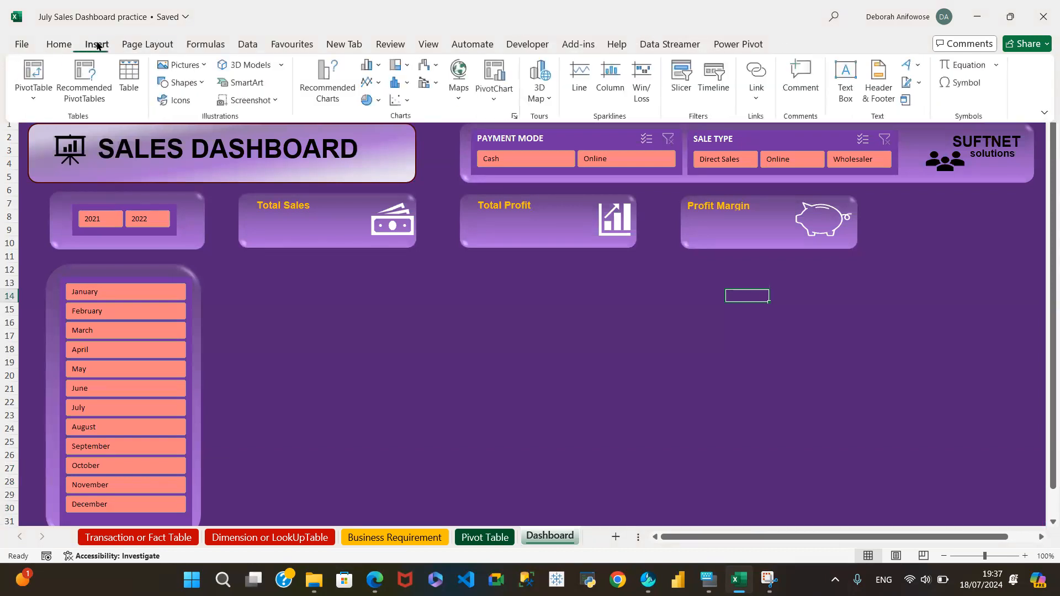
{"action": "left_click", "coordinate": [846, 74]}
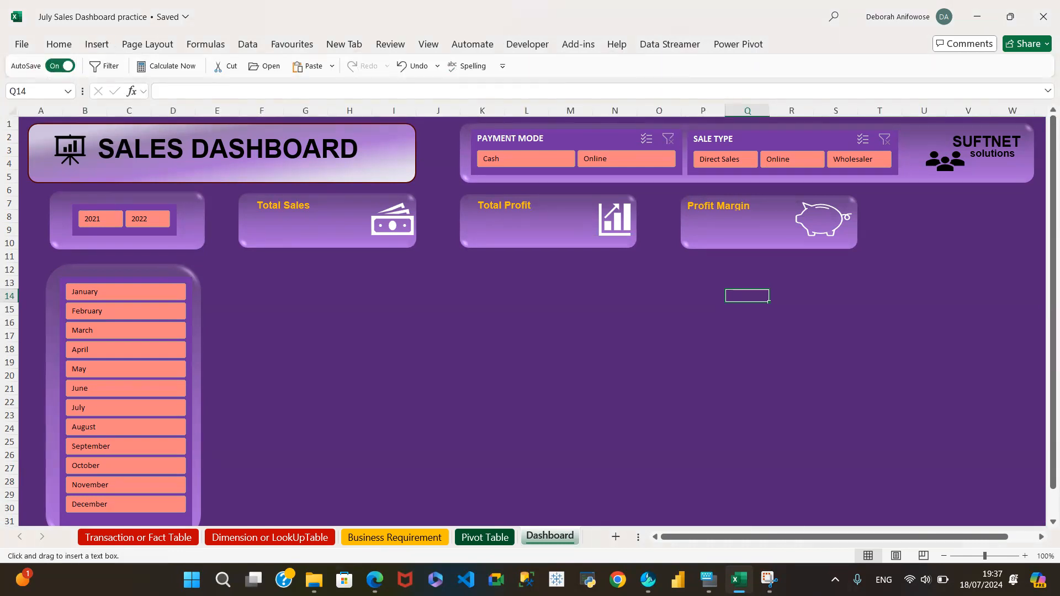
{"action": "left_click_drag", "start_coordinate": [239, 217], "coordinate": [328, 237]}
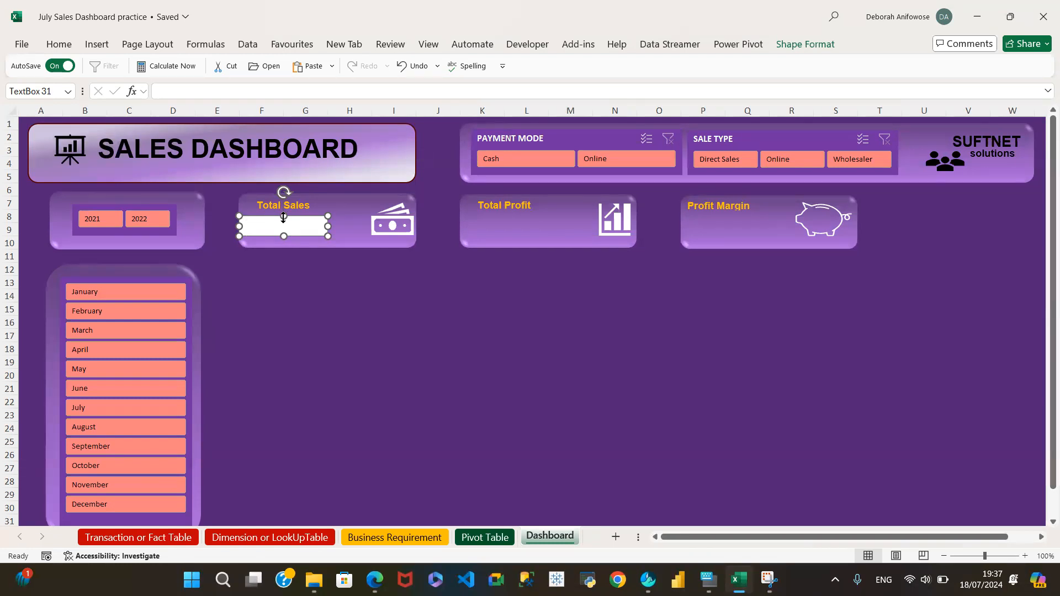
{"action": "type", "text": "="}
{"action": "left_click", "coordinate": [485, 537]}
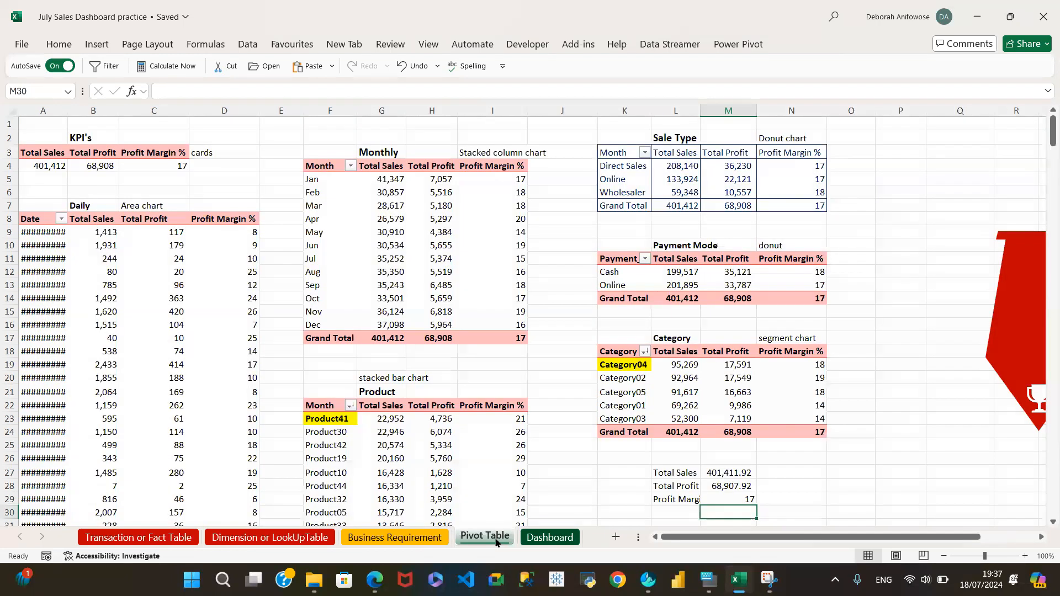
{"action": "left_click", "coordinate": [732, 475]}
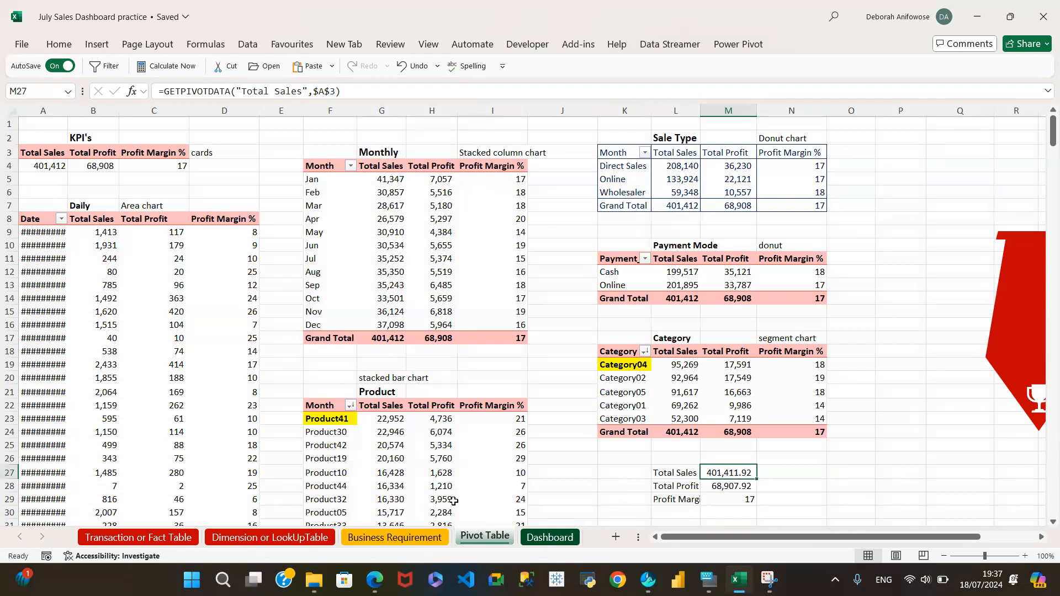
{"action": "left_click", "coordinate": [538, 544]}
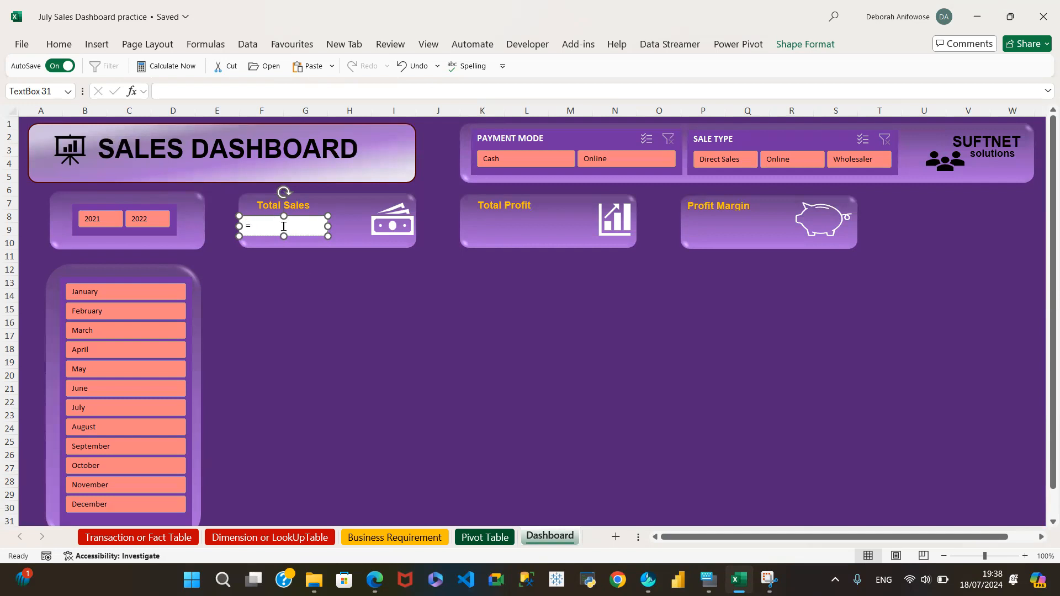
{"action": "key", "text": "BackSpace"}
Link the Total Sales card's text box to the pivot sheet value with ='Pivot Table'!M27
{"action": "left_click", "coordinate": [192, 85]}
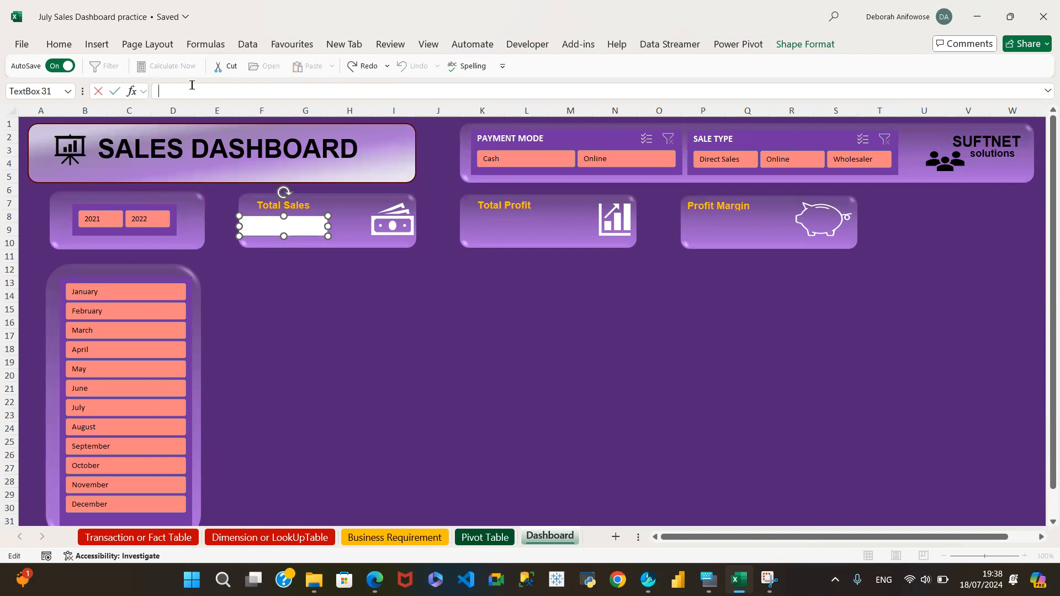
{"action": "type", "text": "="}
{"action": "left_click", "coordinate": [501, 540]}
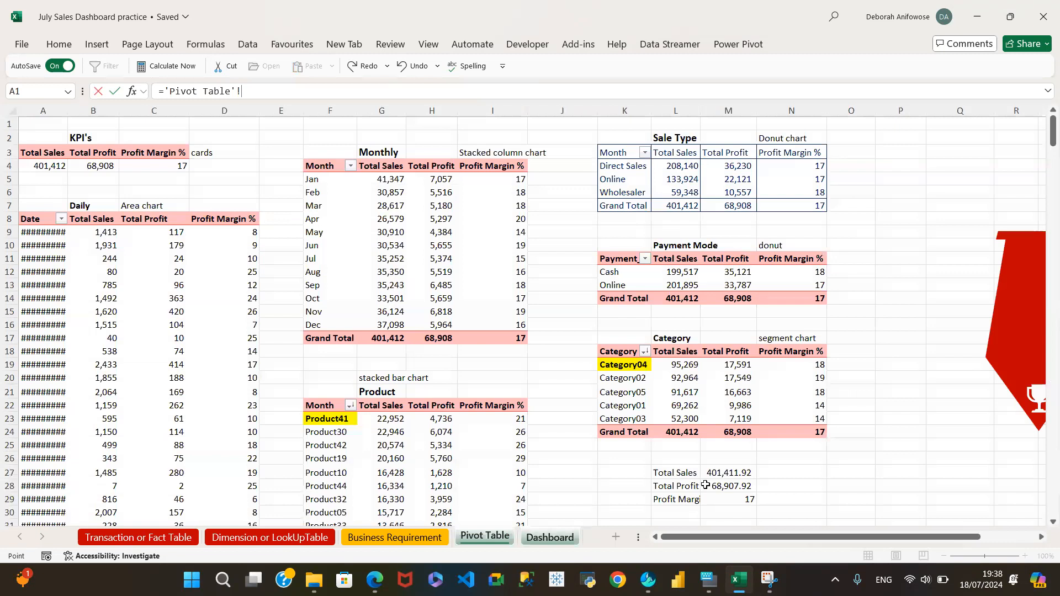
{"action": "left_click", "coordinate": [736, 474]}
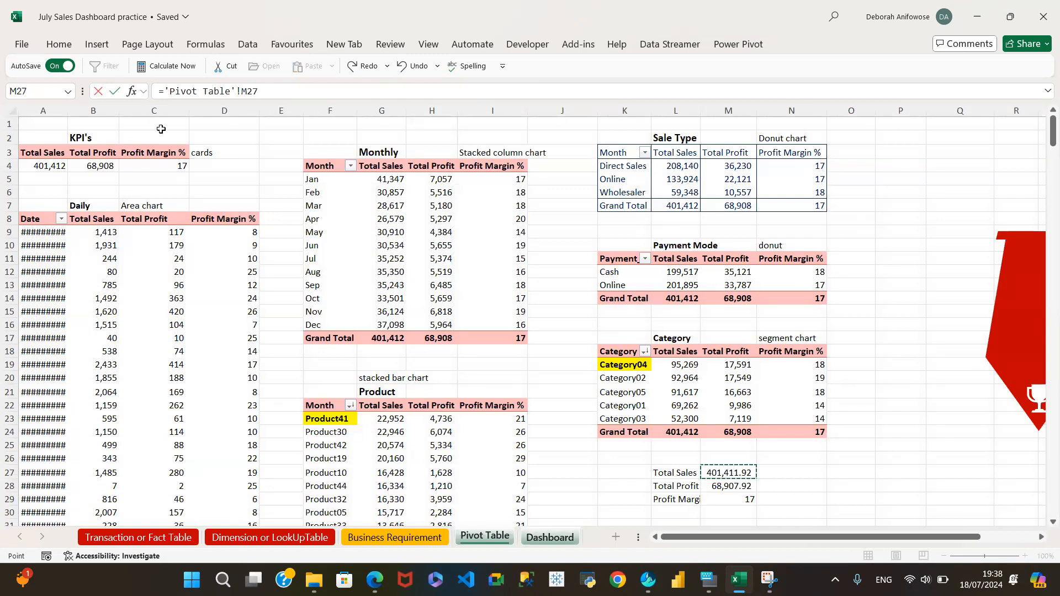
{"action": "left_click", "coordinate": [113, 94]}
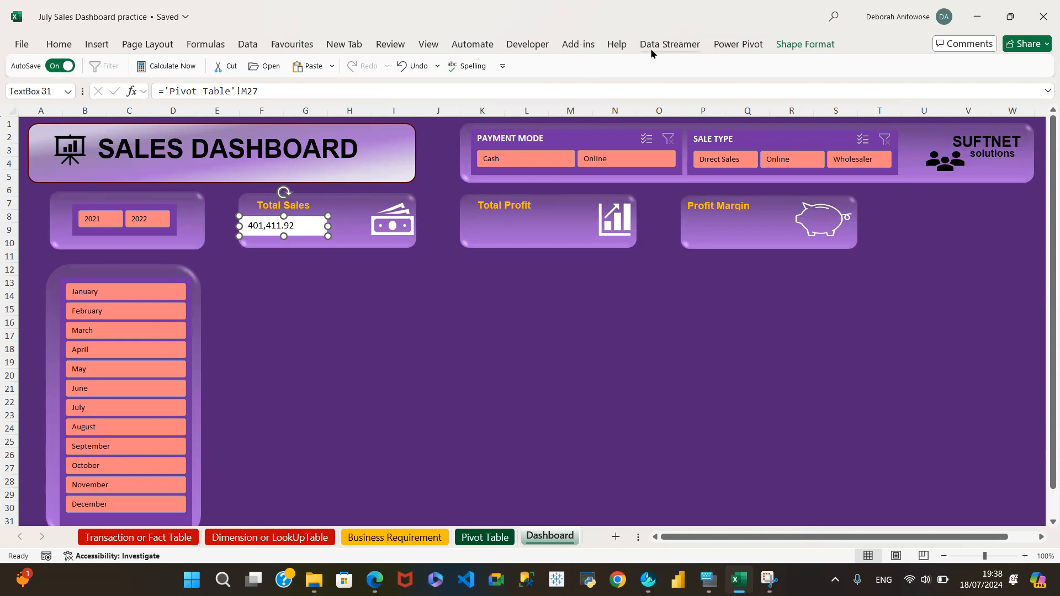
Set the Total Sales value text box to No Fill and No Outline
{"action": "left_click", "coordinate": [806, 43]}
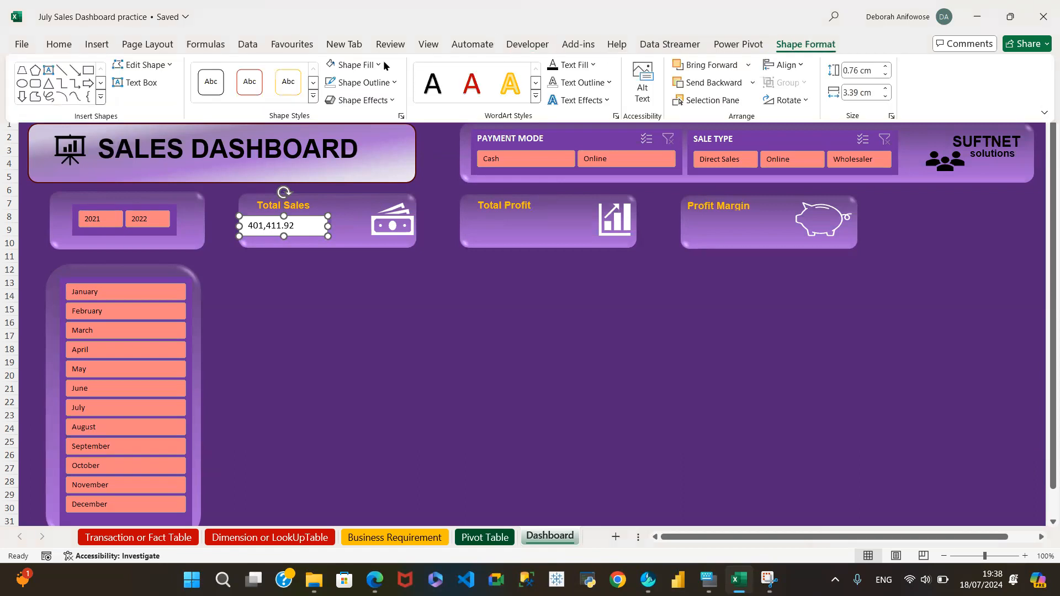
{"action": "left_click", "coordinate": [382, 65]}
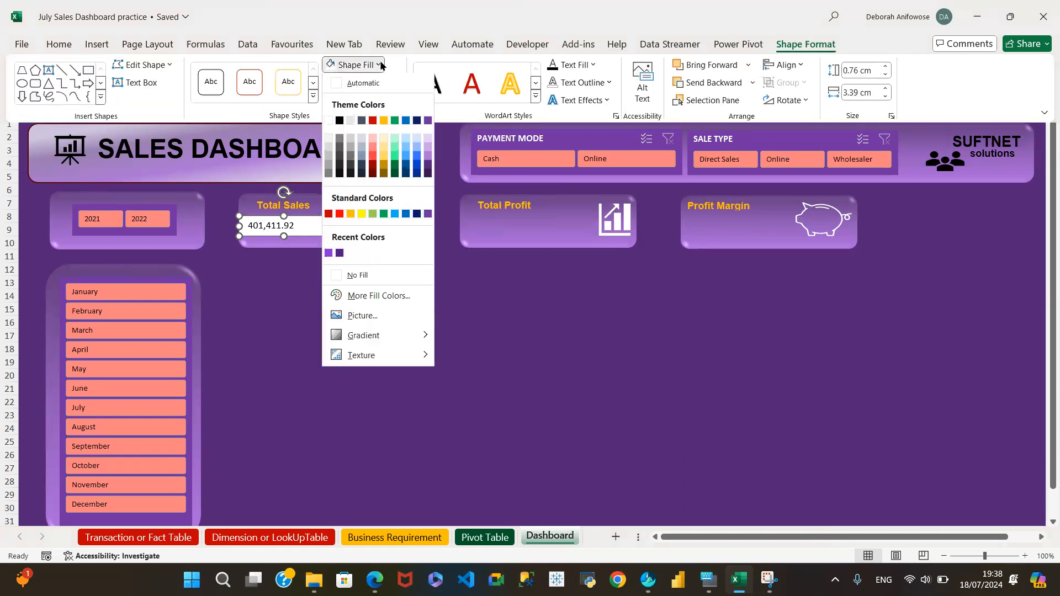
{"action": "left_click", "coordinate": [370, 277]}
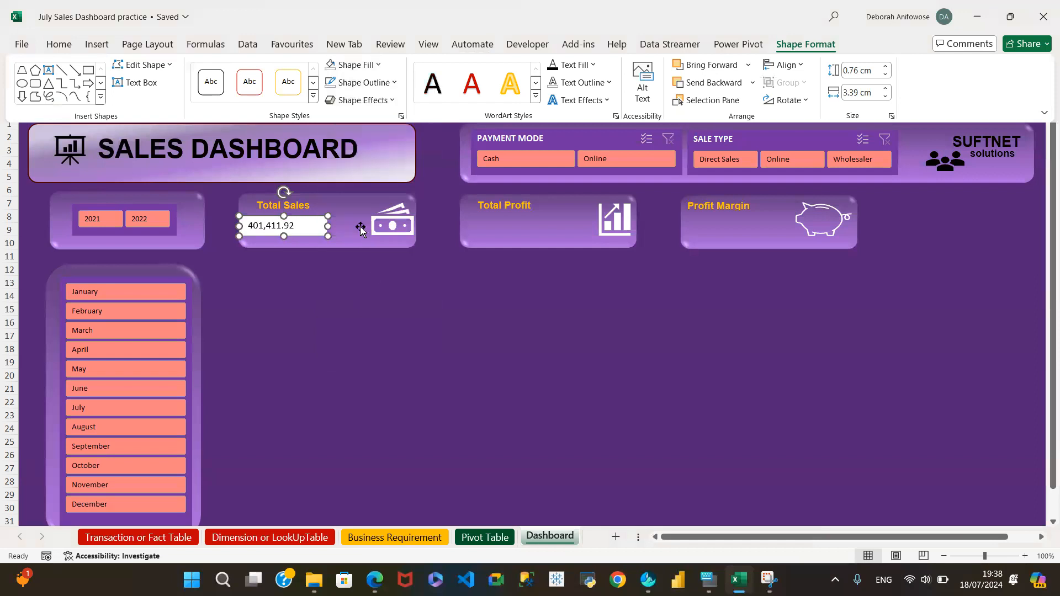
{"action": "left_click", "coordinate": [379, 65]}
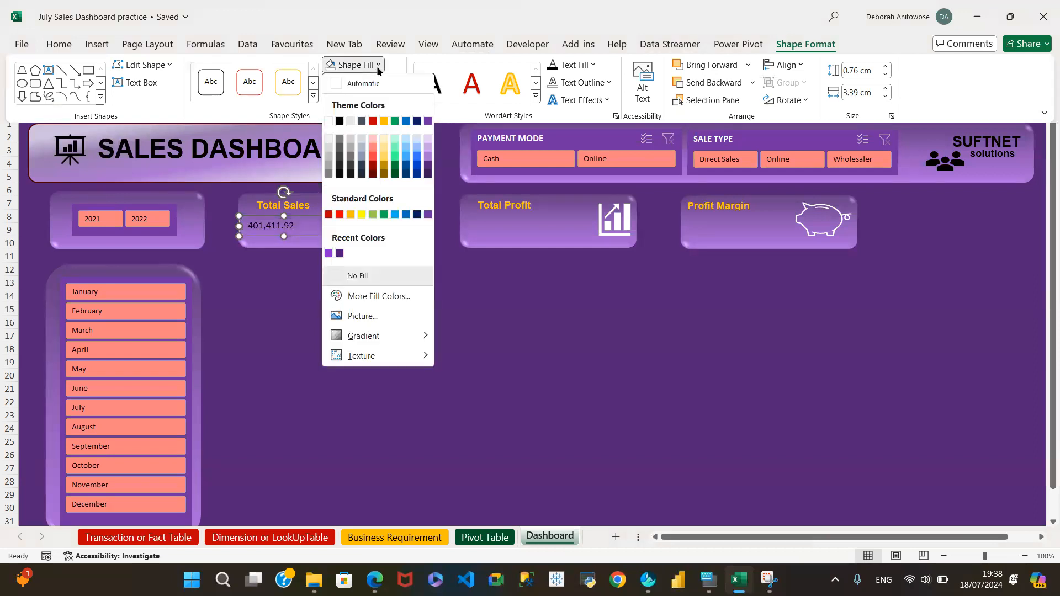
{"action": "left_click", "coordinate": [378, 66]}
{"action": "left_click", "coordinate": [395, 83]}
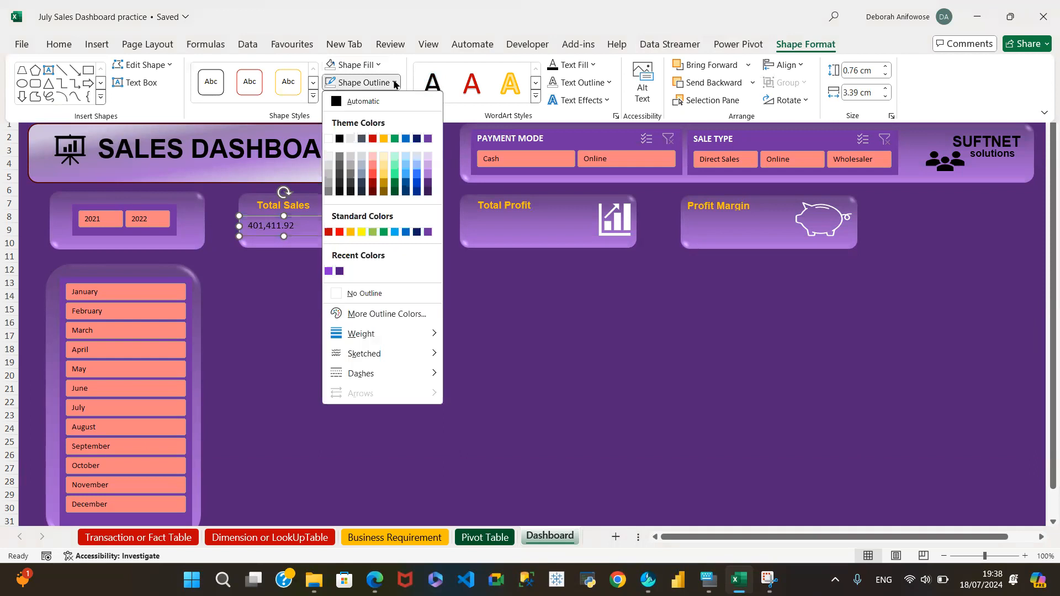
{"action": "left_click", "coordinate": [379, 296]}
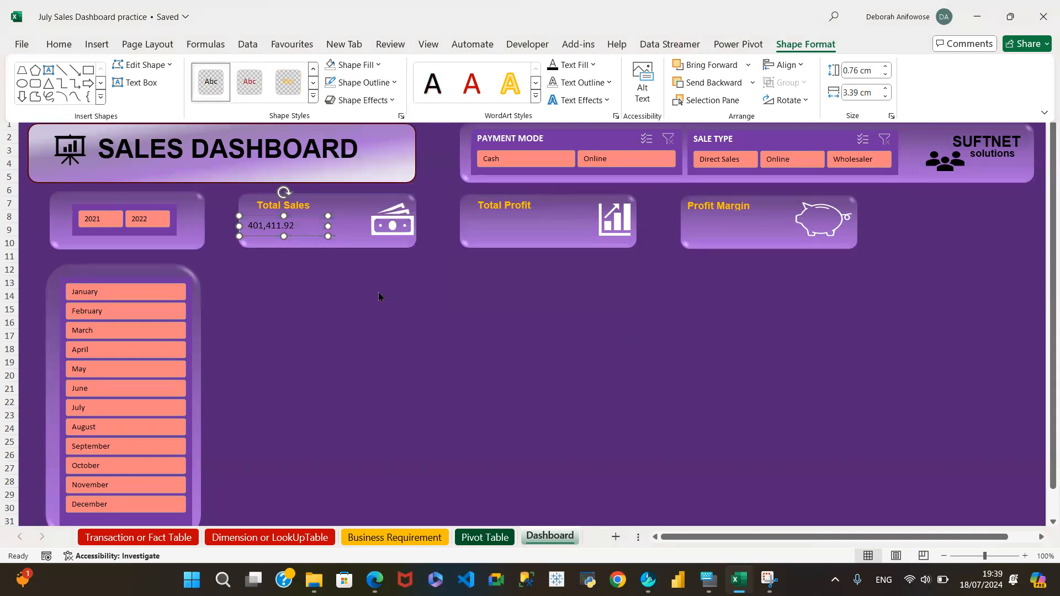
Format the Total Sales card's value as bold Arial
{"action": "left_click", "coordinate": [291, 226]}
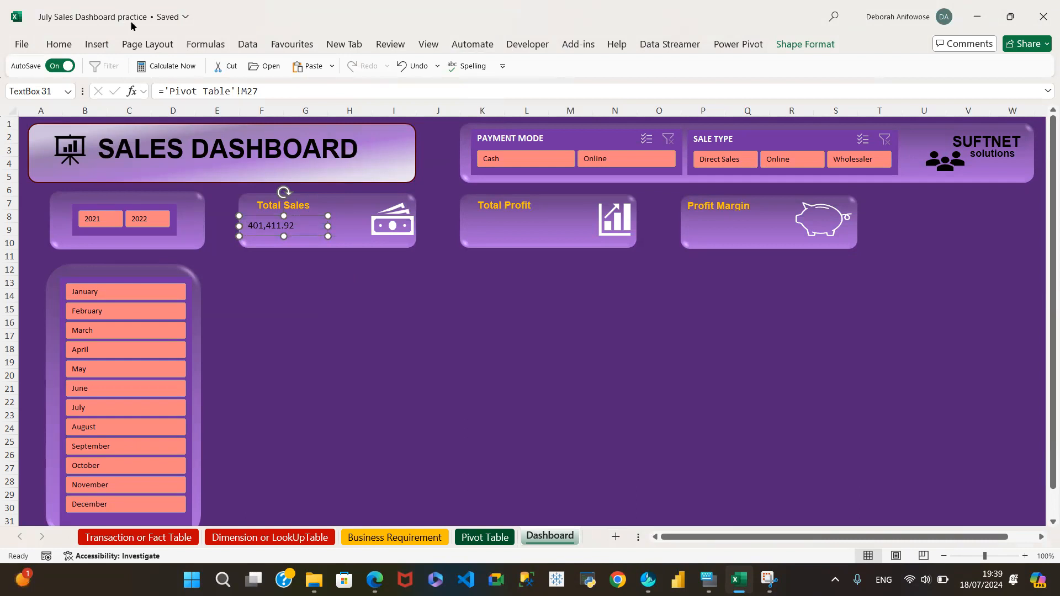
{"action": "left_click", "coordinate": [57, 44]}
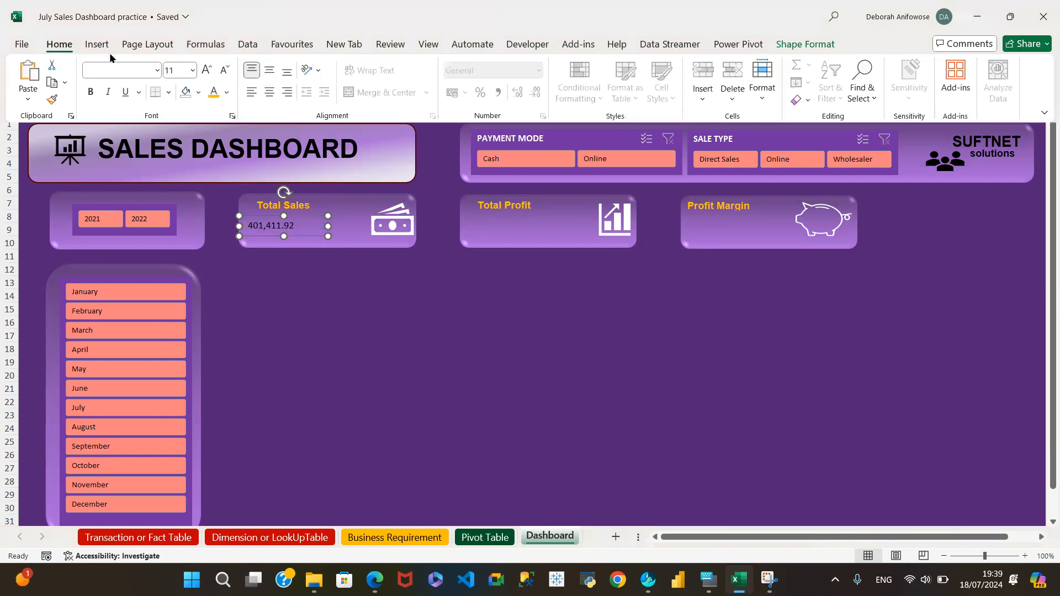
{"action": "left_click", "coordinate": [158, 71]}
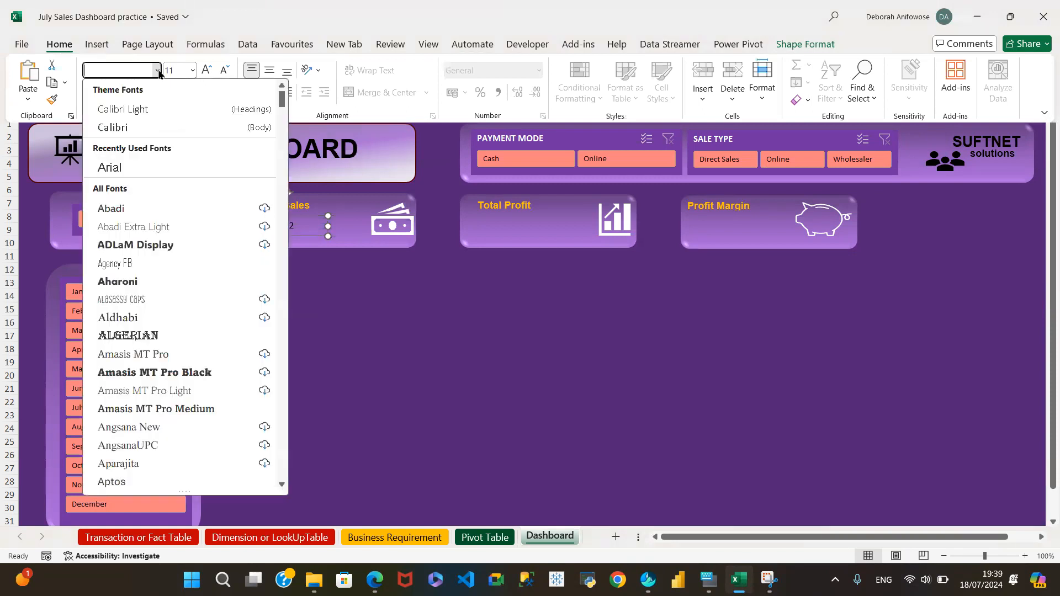
{"action": "left_click", "coordinate": [117, 165]}
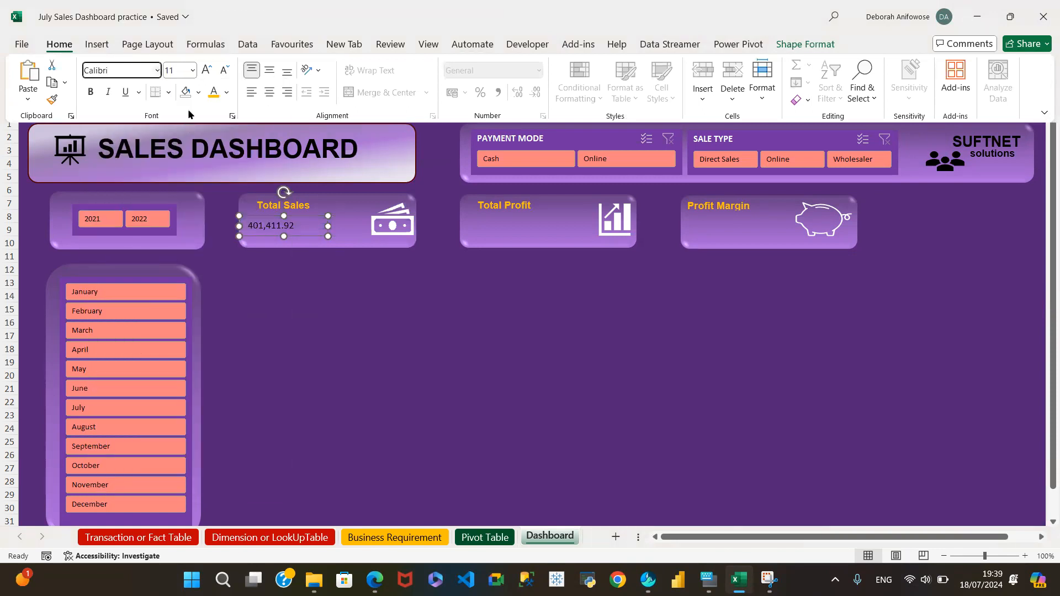
{"action": "left_click", "coordinate": [91, 94]}
{"action": "left_click", "coordinate": [157, 71]}
{"action": "left_click", "coordinate": [158, 73]}
{"action": "type", "text": "Arial"}
{"action": "left_click", "coordinate": [137, 75]}
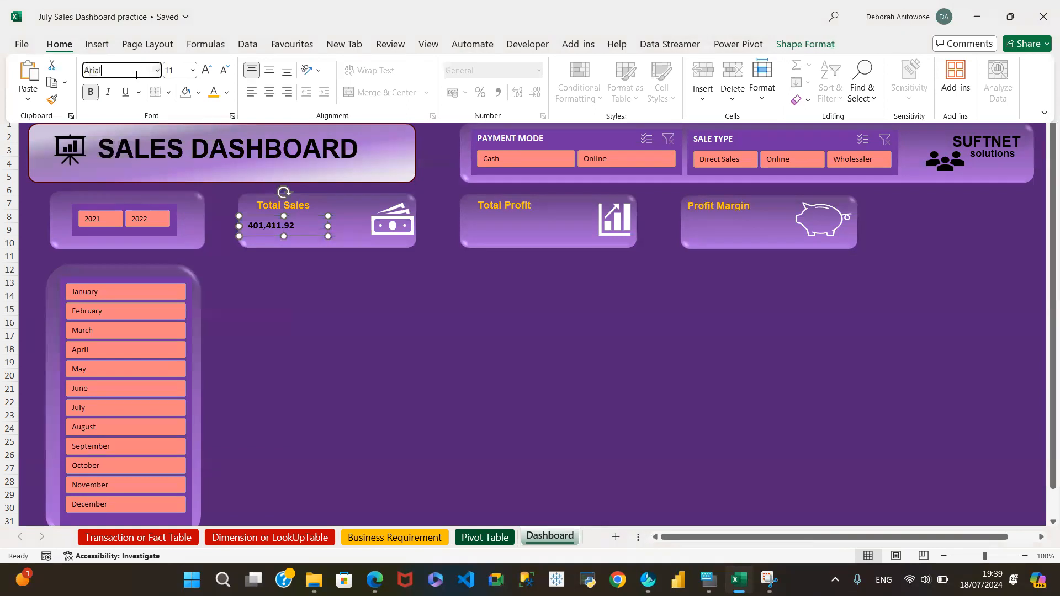
Set the Total Sales card's value to font size 14 and white font color
{"action": "left_click", "coordinate": [195, 71]}
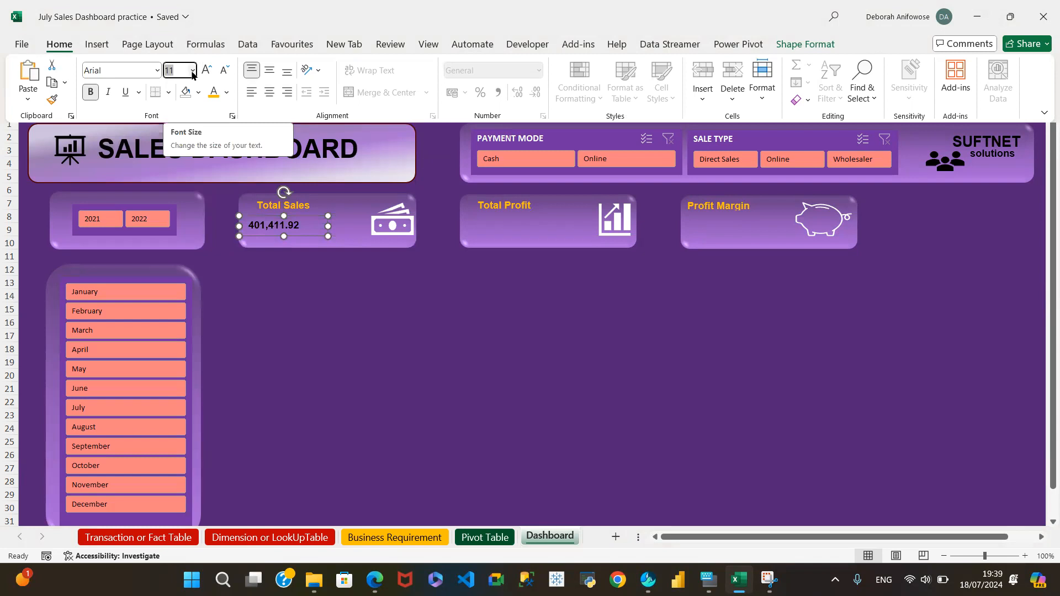
{"action": "left_click", "coordinate": [192, 70]}
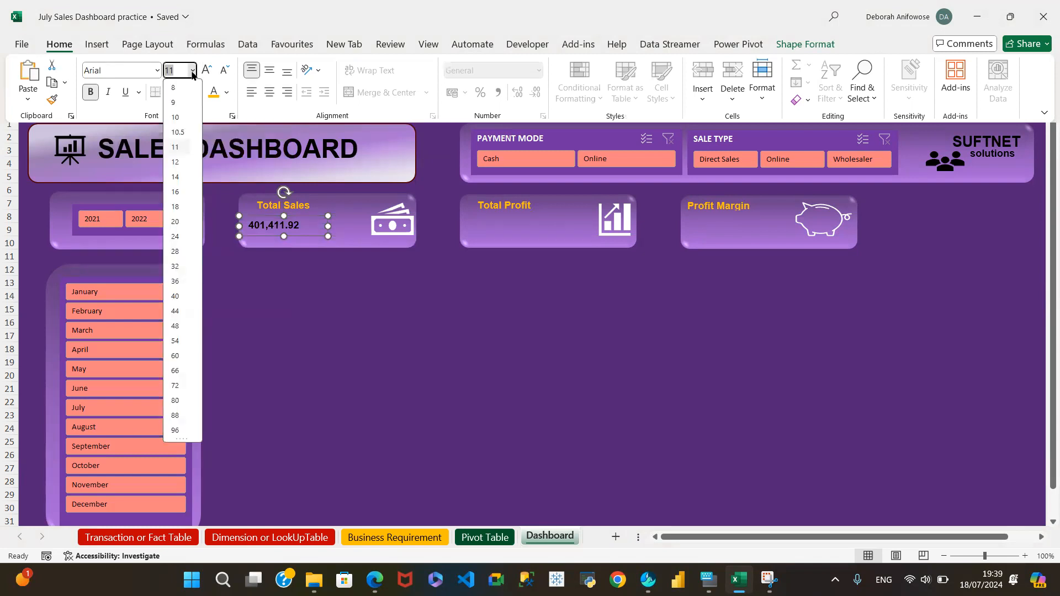
{"action": "left_click", "coordinate": [175, 178]}
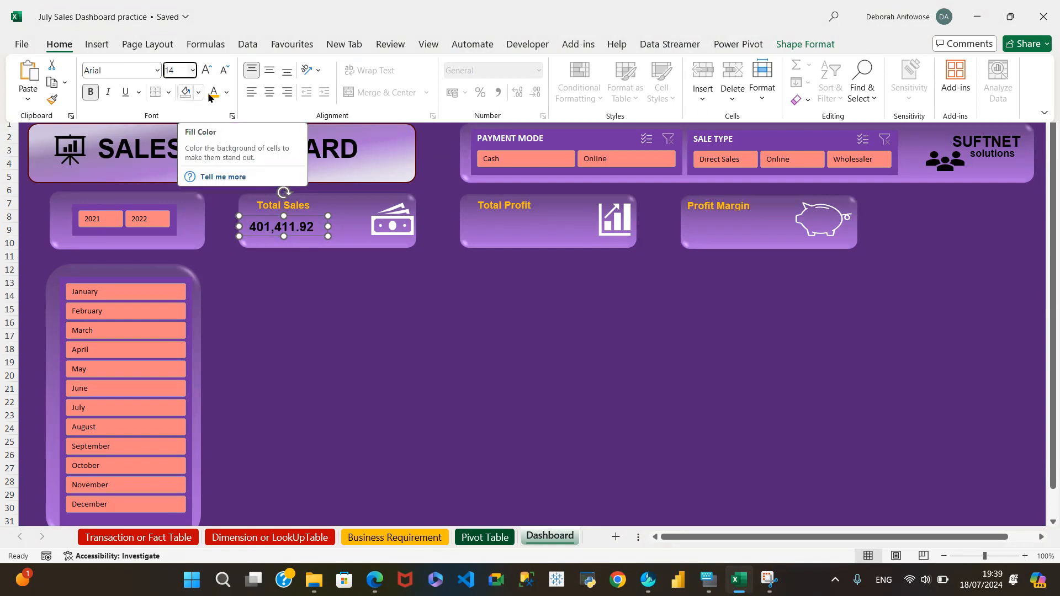
{"action": "left_click", "coordinate": [226, 93]}
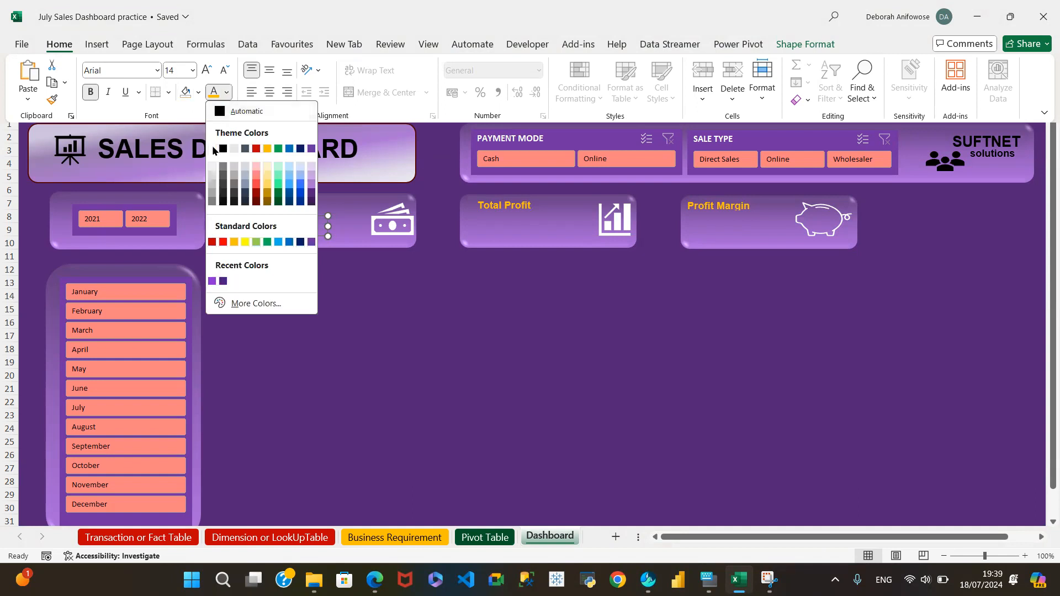
{"action": "left_click", "coordinate": [212, 148]}
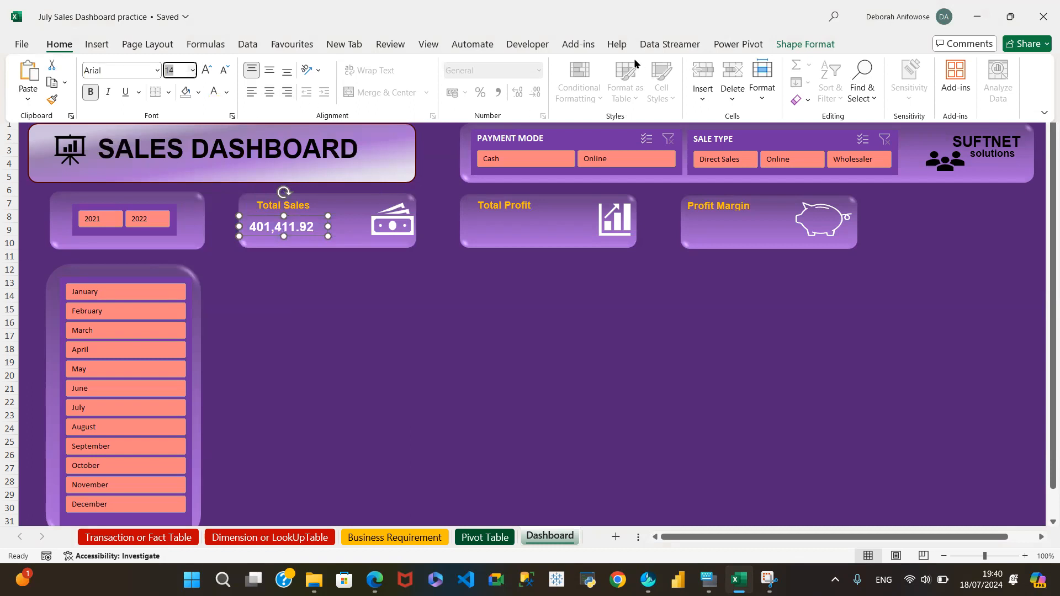
Reapply No Outline to the Total Sales value text box and deselect it
{"action": "left_click", "coordinate": [806, 44]}
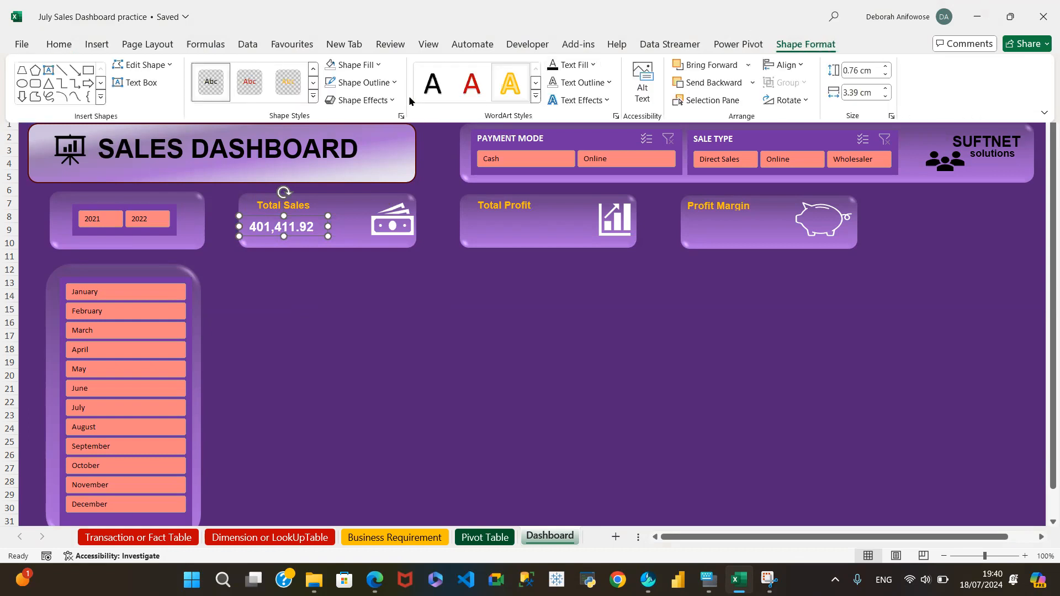
{"action": "left_click", "coordinate": [394, 83]}
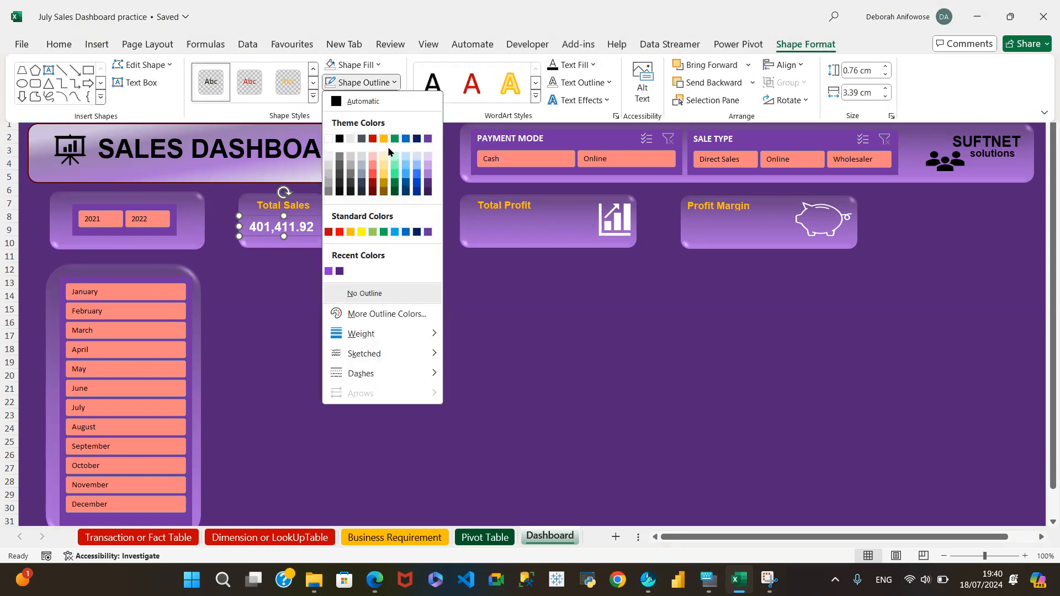
{"action": "left_click", "coordinate": [370, 293]}
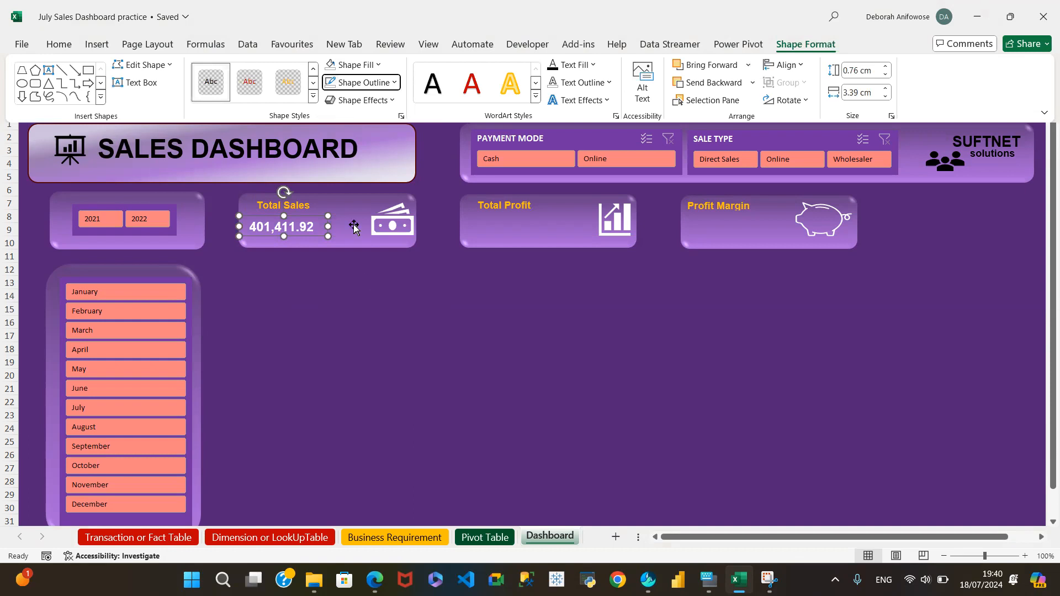
{"action": "key", "text": "Escape"}
{"action": "left_click", "coordinate": [373, 311]}
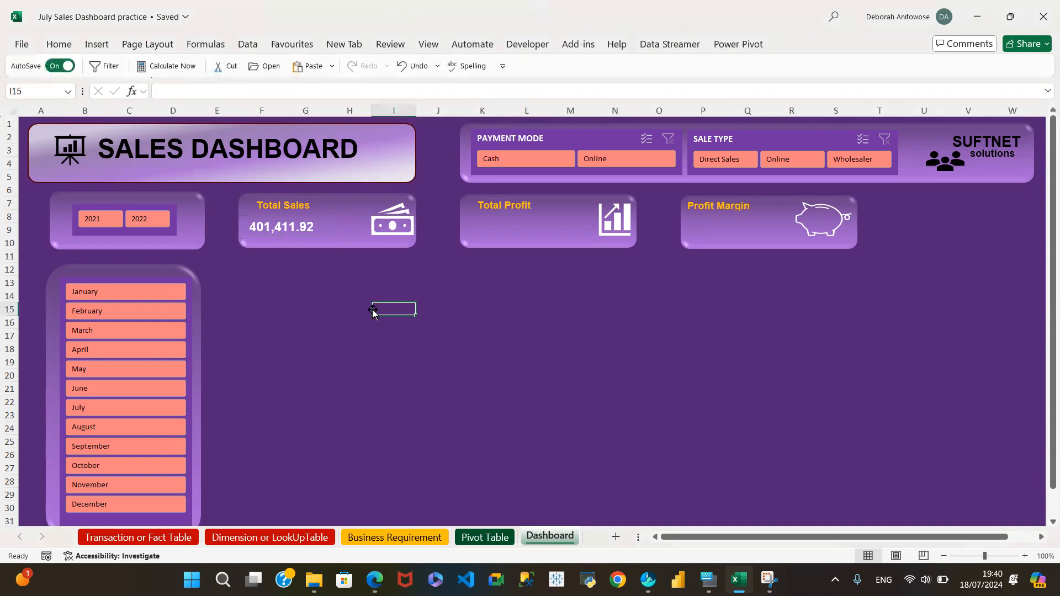